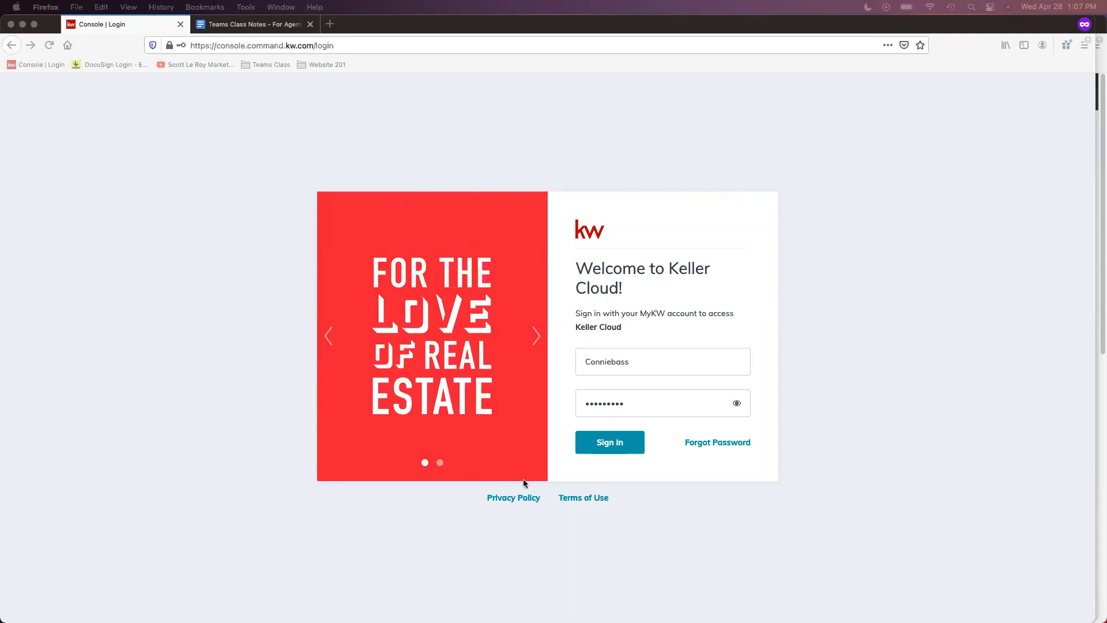
Sign in to Keller Cloud, open the account's Settings page, and accept the site's cookies
left_click(610, 444)
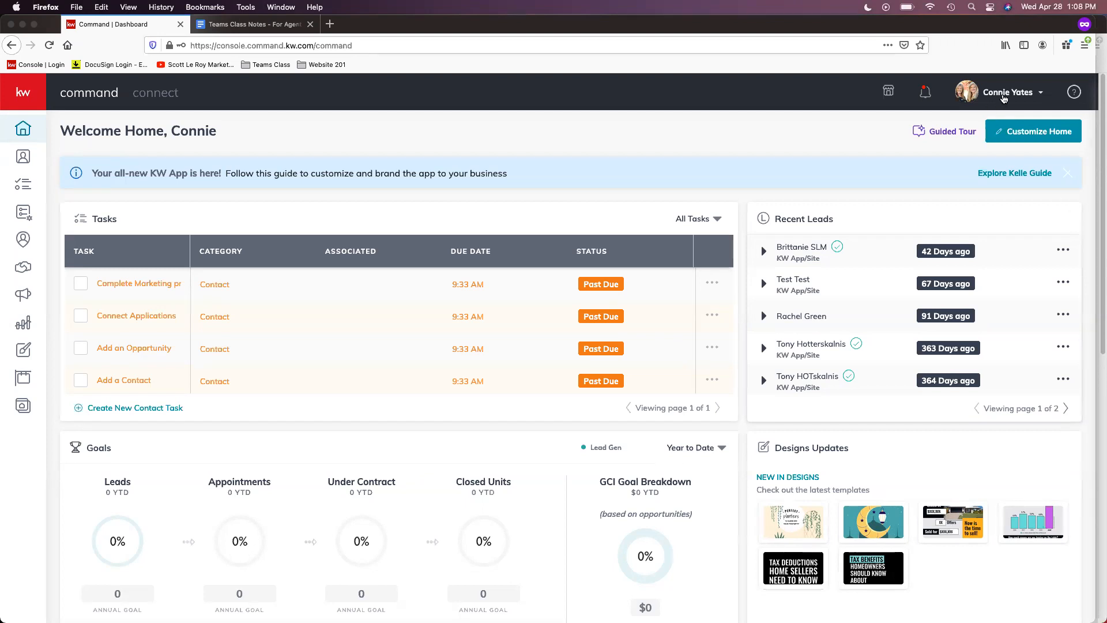
left_click(1004, 99)
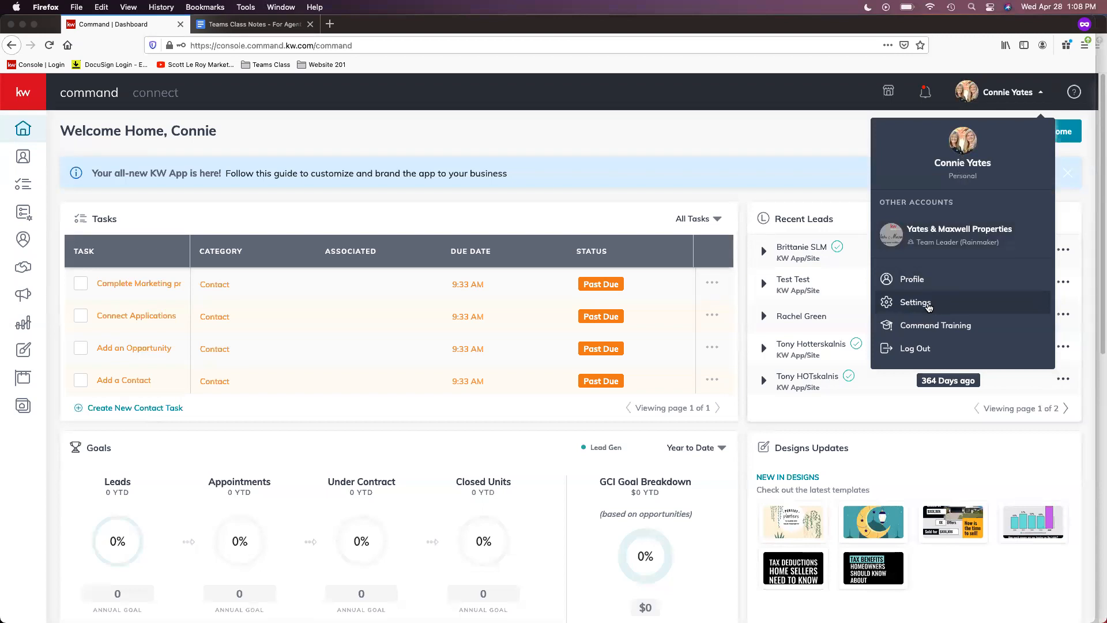
left_click(915, 302)
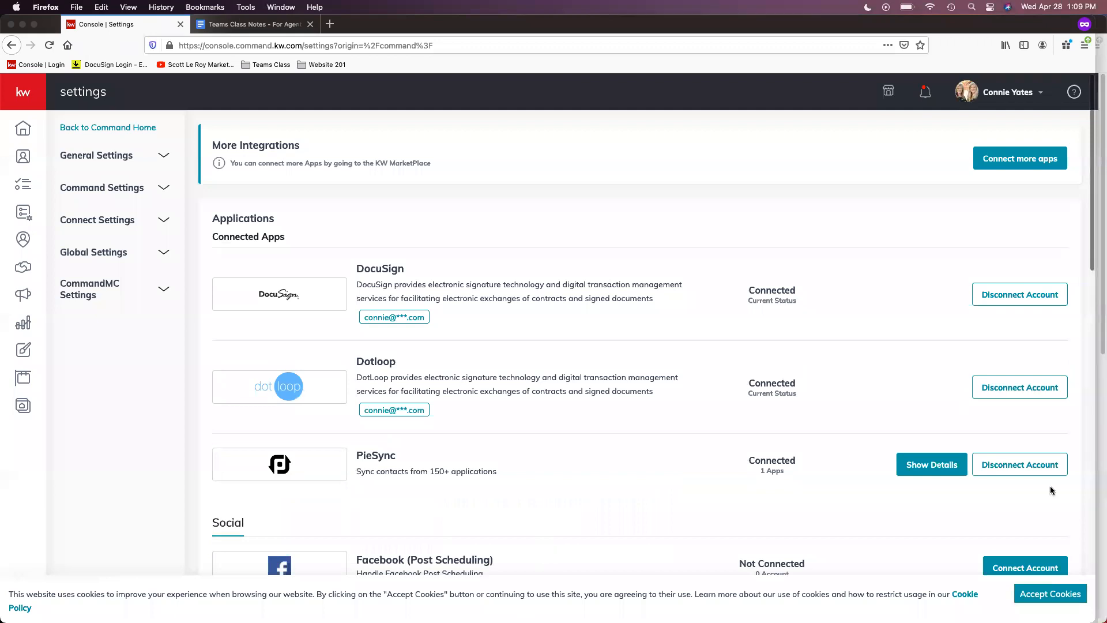
left_click(1033, 597)
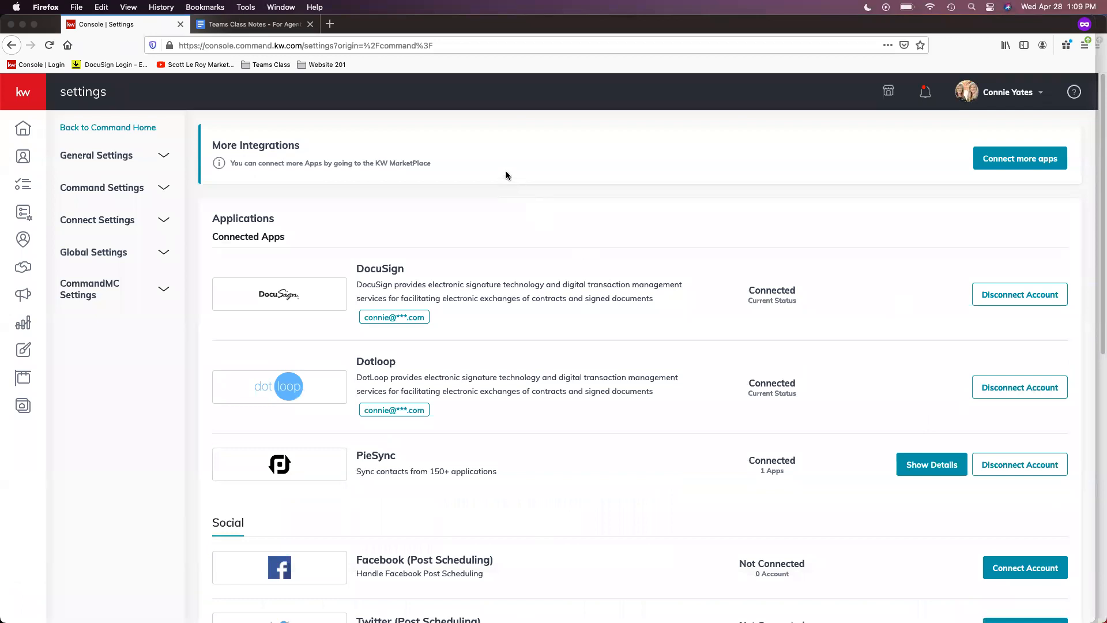
Open the Default Account options under General Settings and review which other accounts the profile offers
left_click(123, 157)
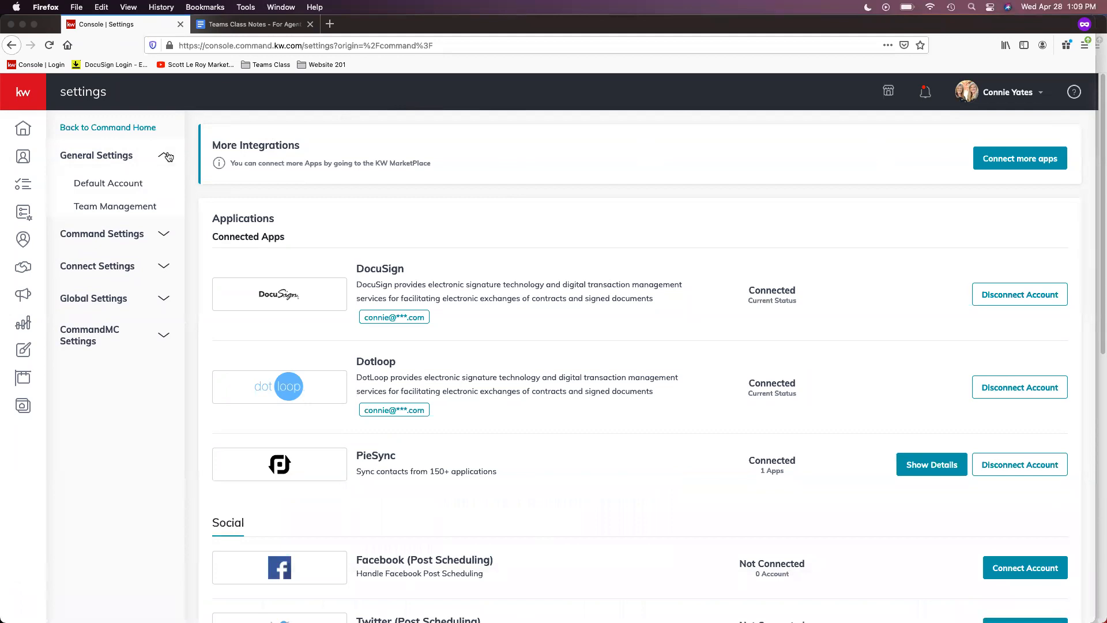
left_click(143, 186)
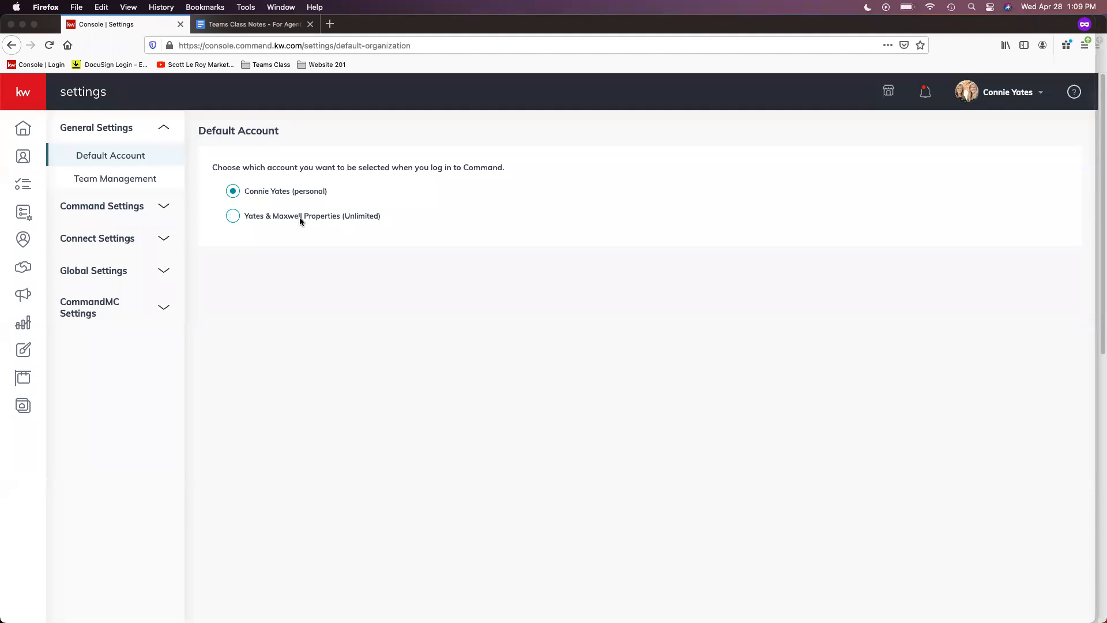
left_click(1008, 96)
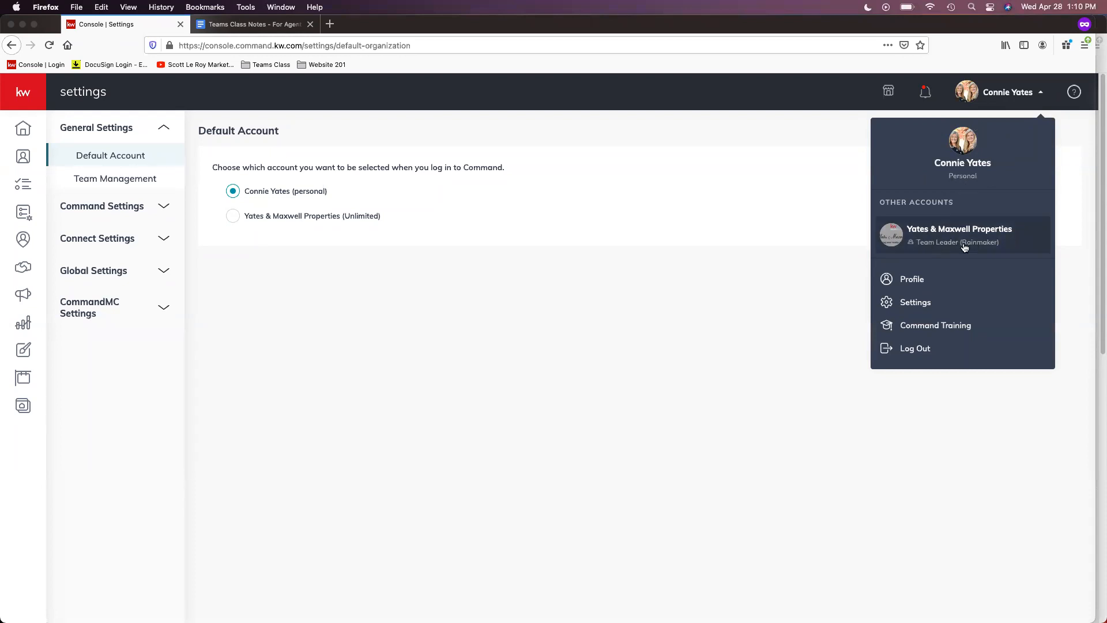
left_click(725, 312)
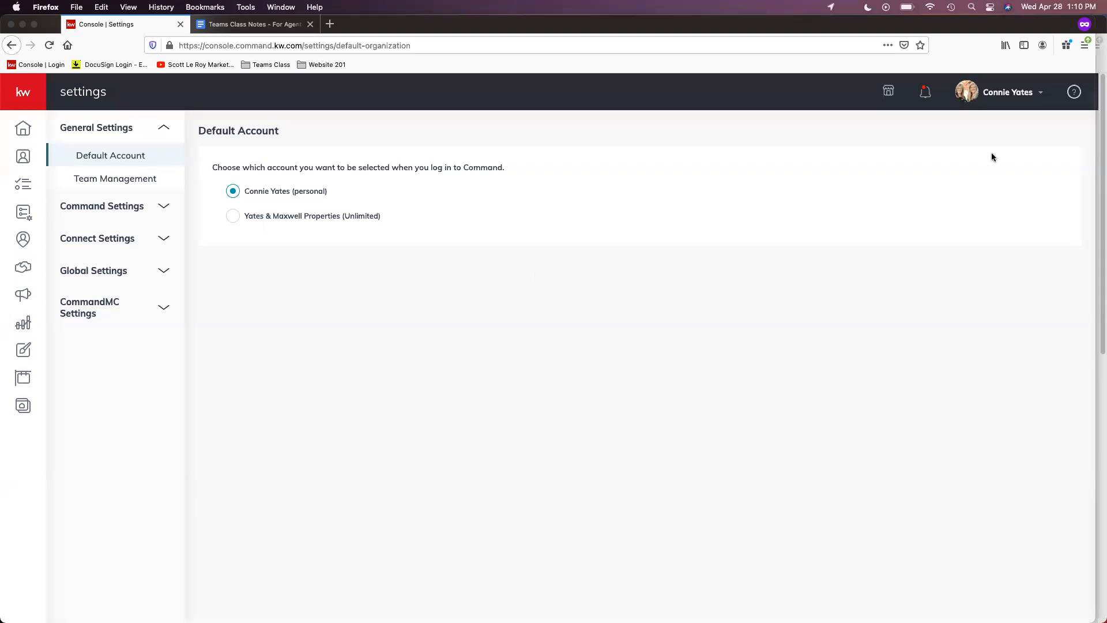
left_click(999, 97)
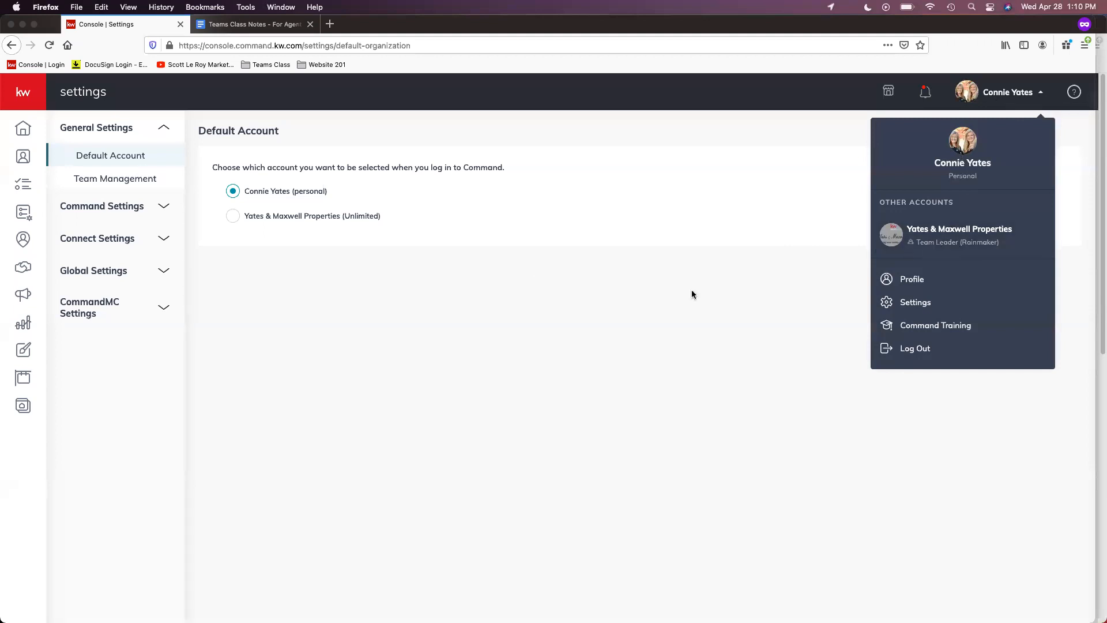
left_click(320, 318)
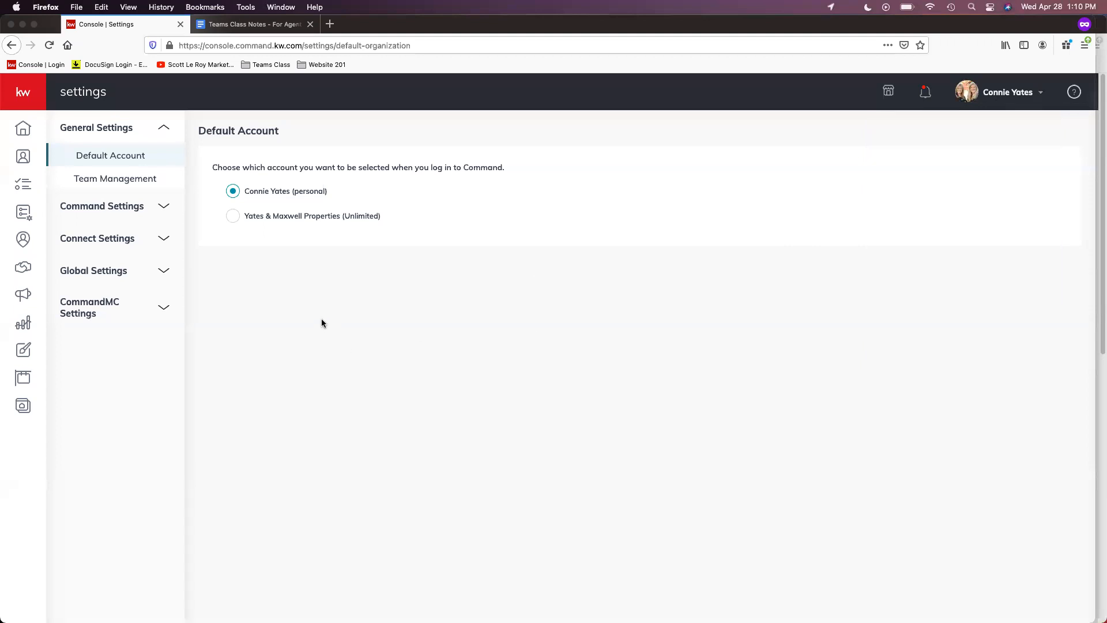
Open Team Management and switch from the personal account to the Yates & Maxwell Properties team account
left_click(132, 186)
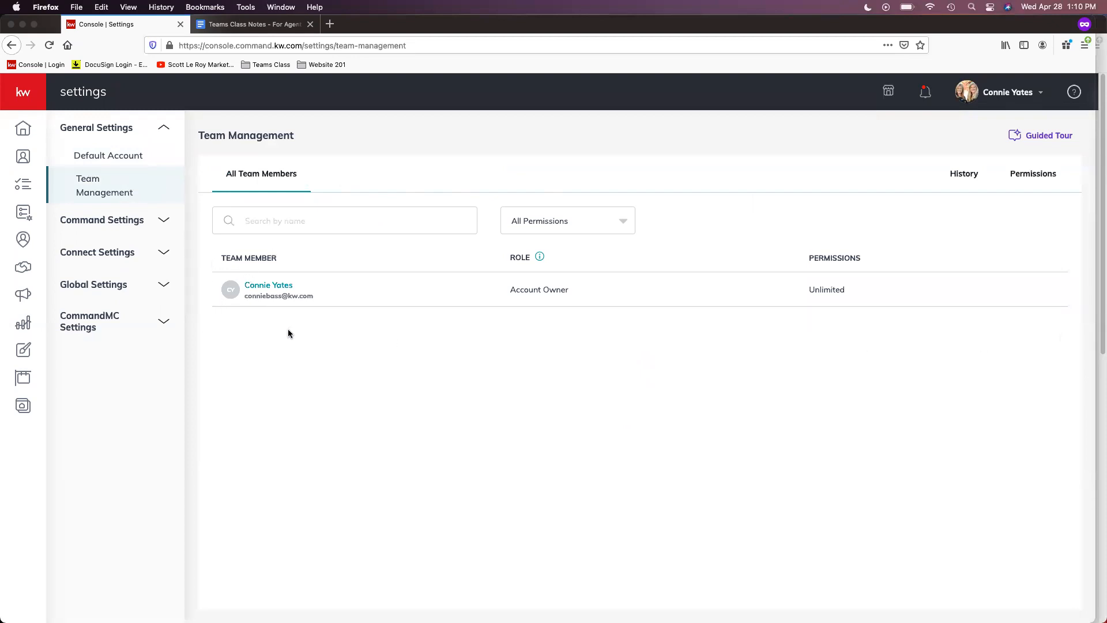
left_click(1005, 94)
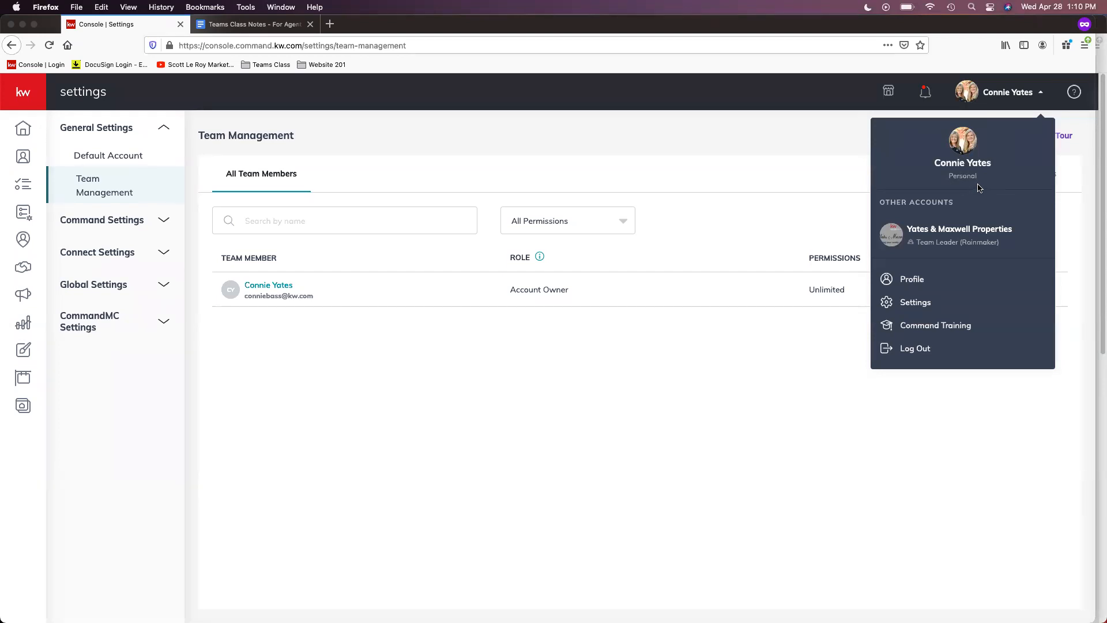
left_click(965, 246)
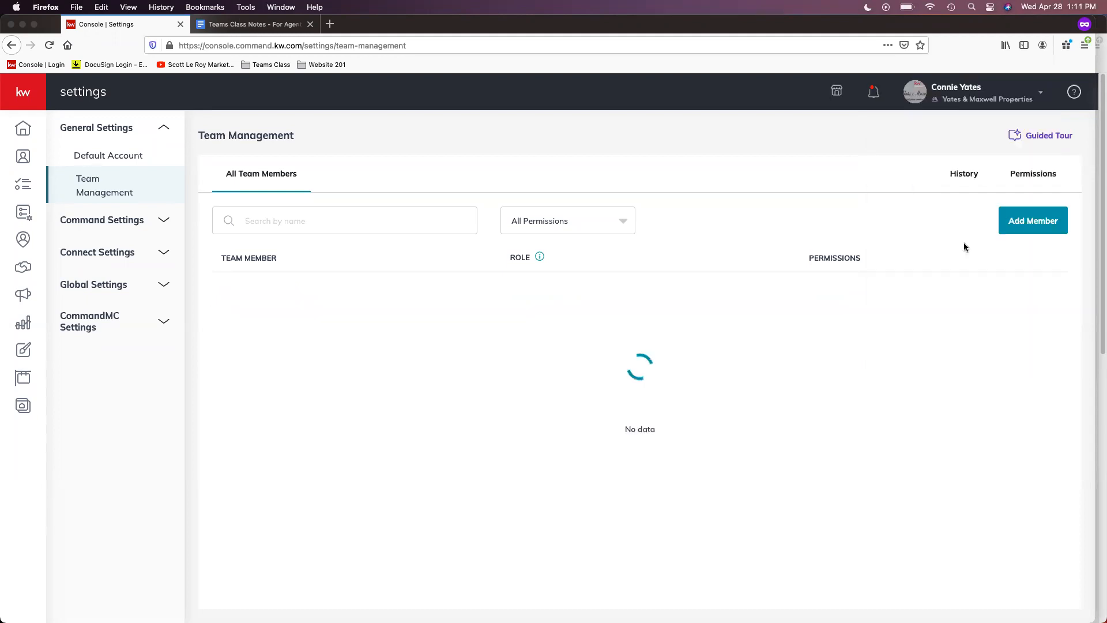
left_click(969, 103)
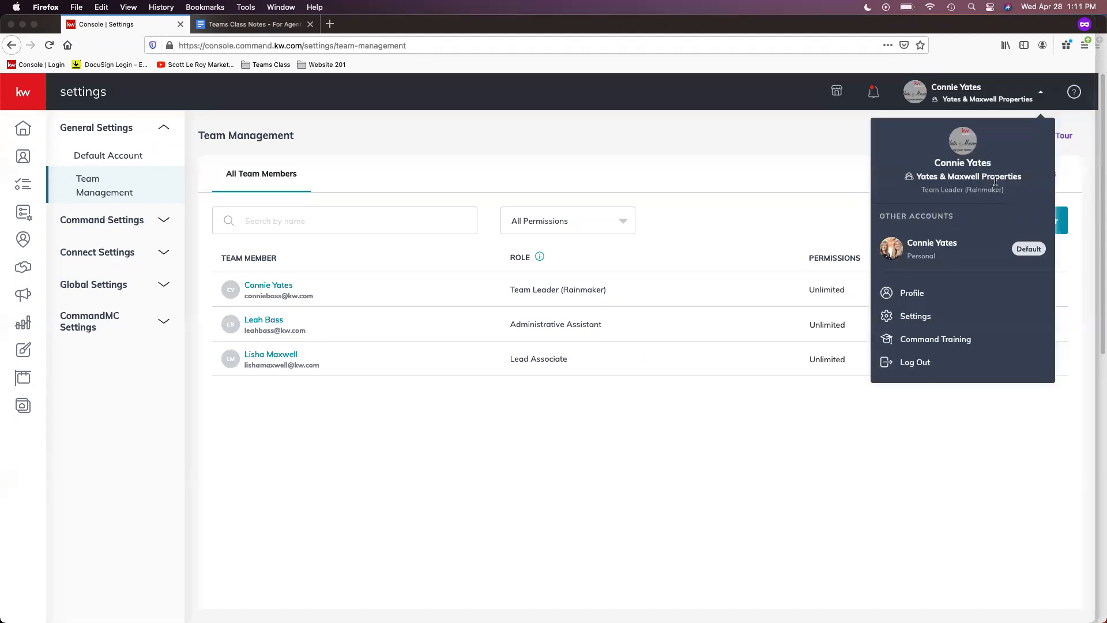
left_click(725, 190)
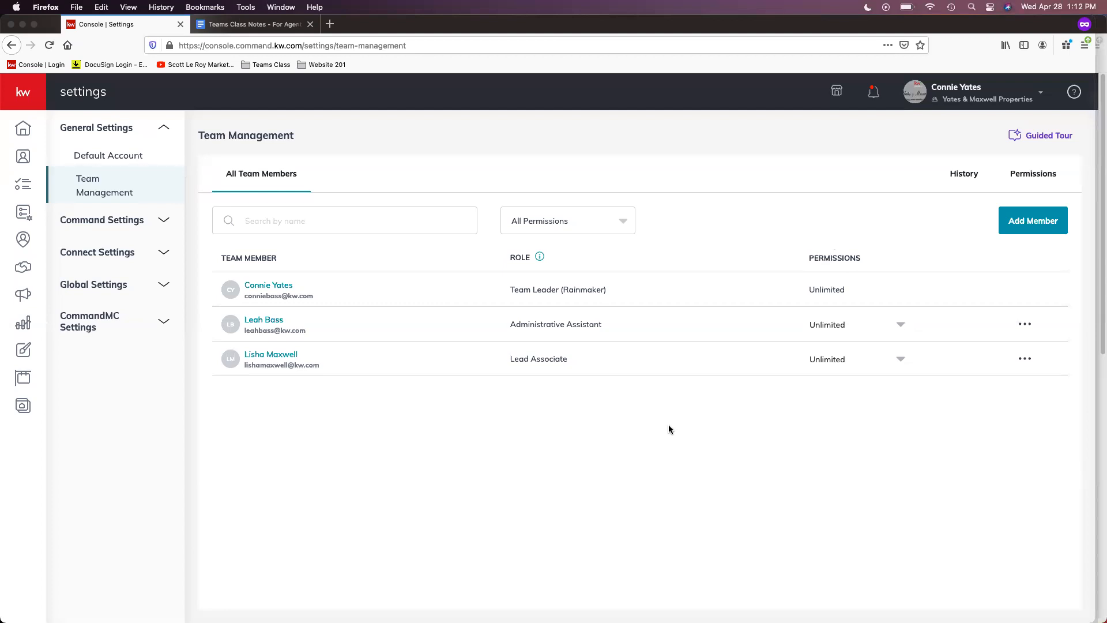
Examine the Add Member request form for the Add guest user type, then close it without submitting
left_click(1038, 233)
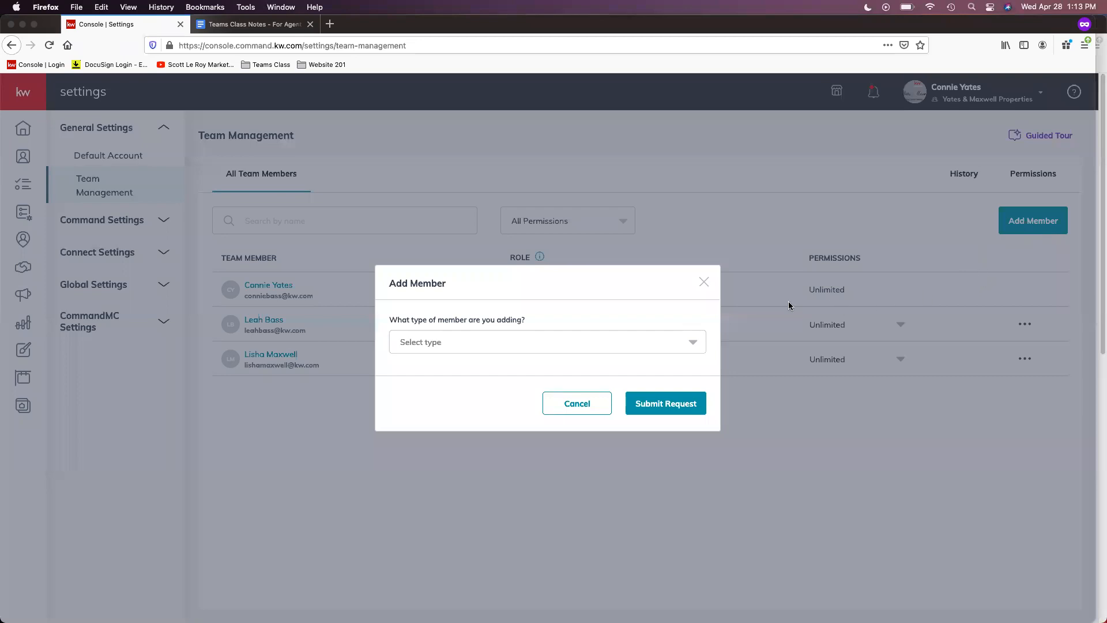
left_click(569, 345)
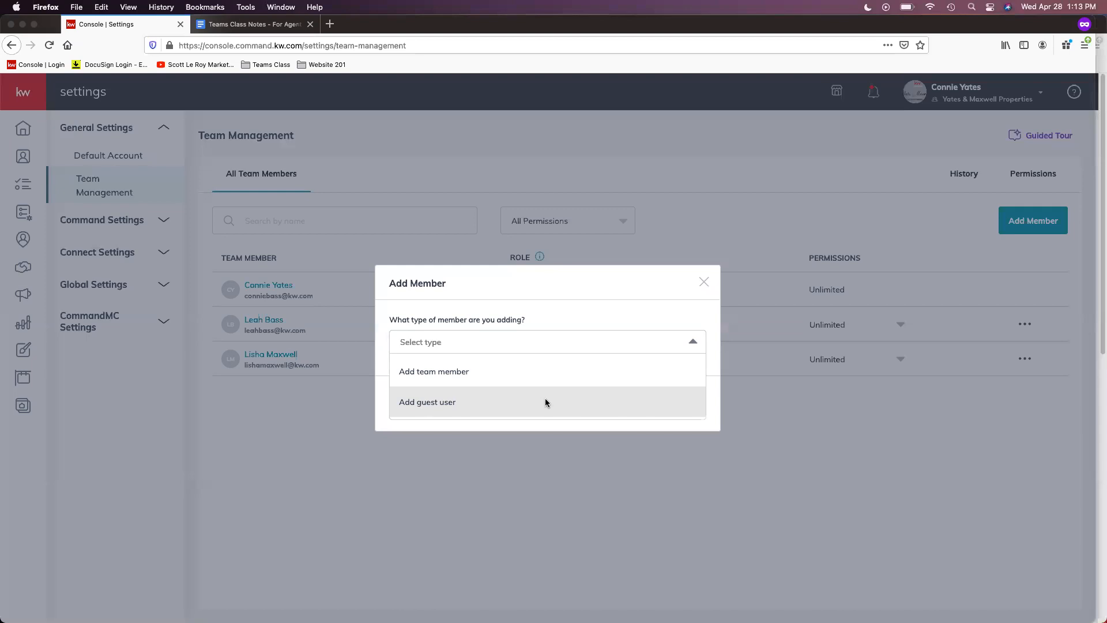
left_click(489, 406)
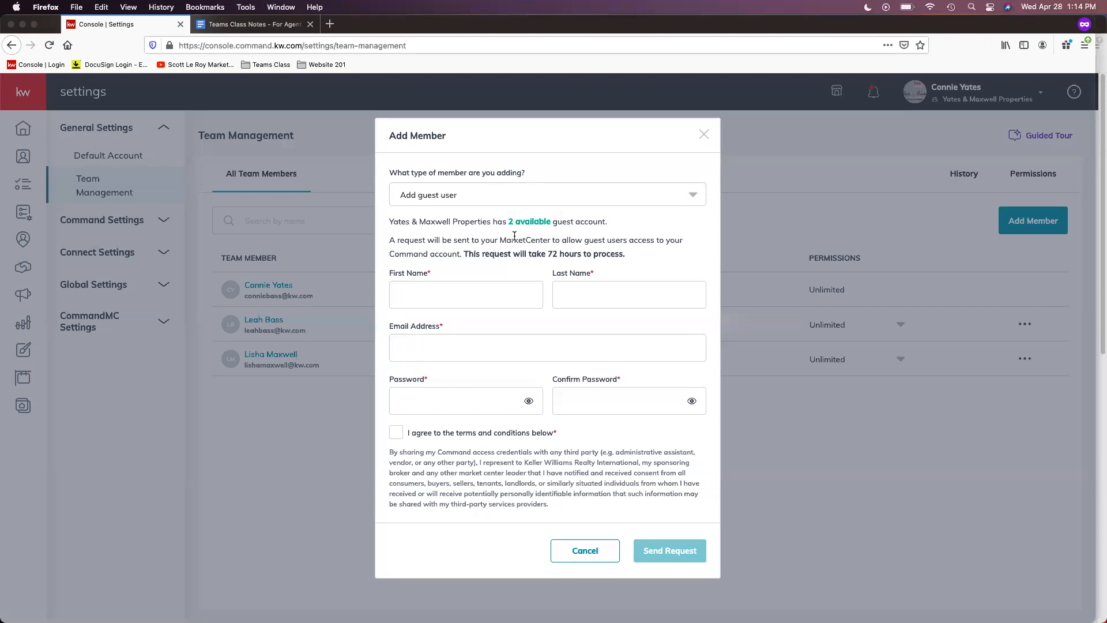
left_click(449, 289)
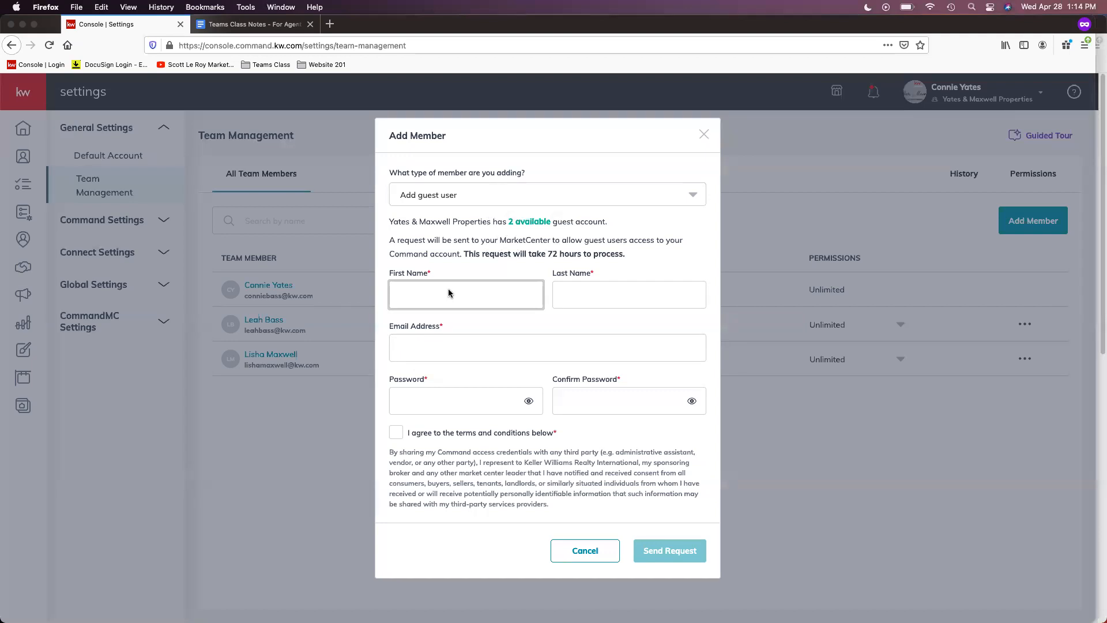
left_click(618, 290)
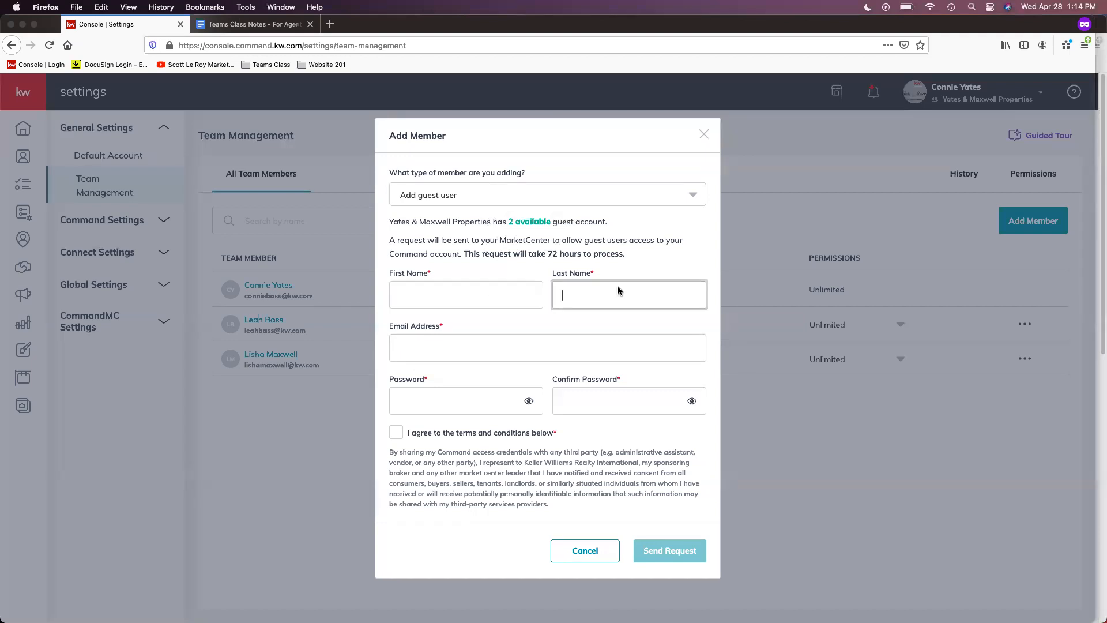
left_click(444, 353)
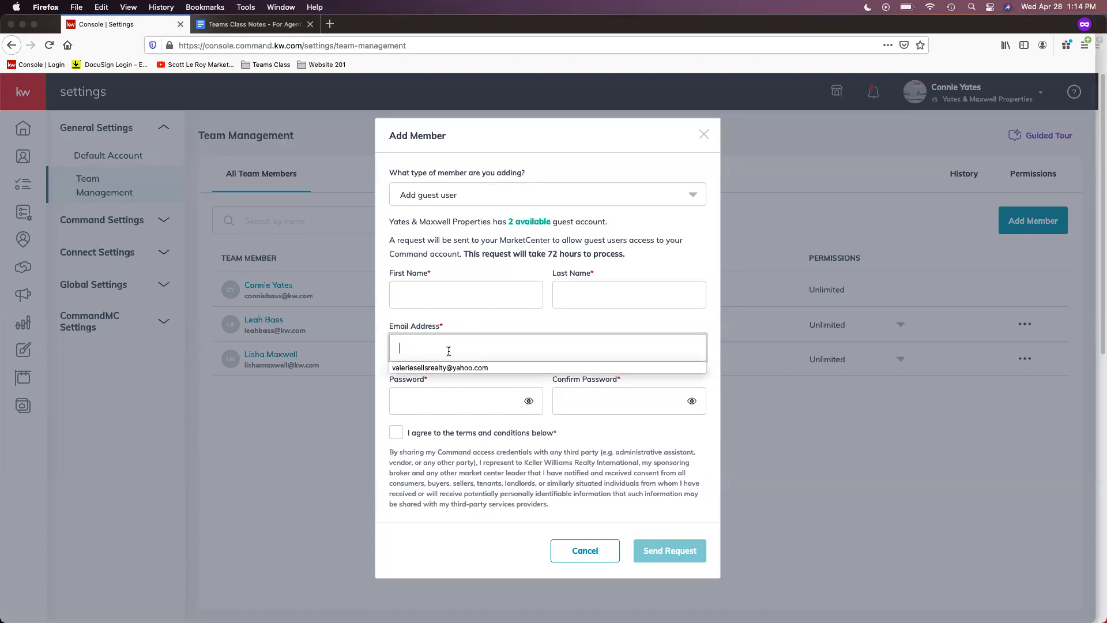
left_click(451, 342)
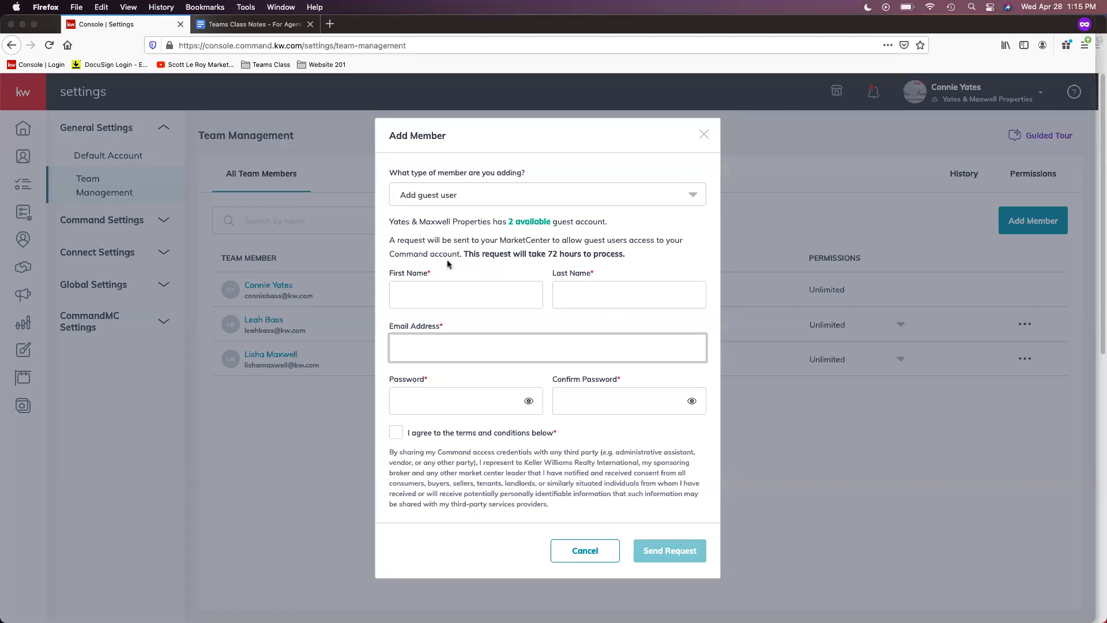
left_click_drag(462, 253, 666, 260)
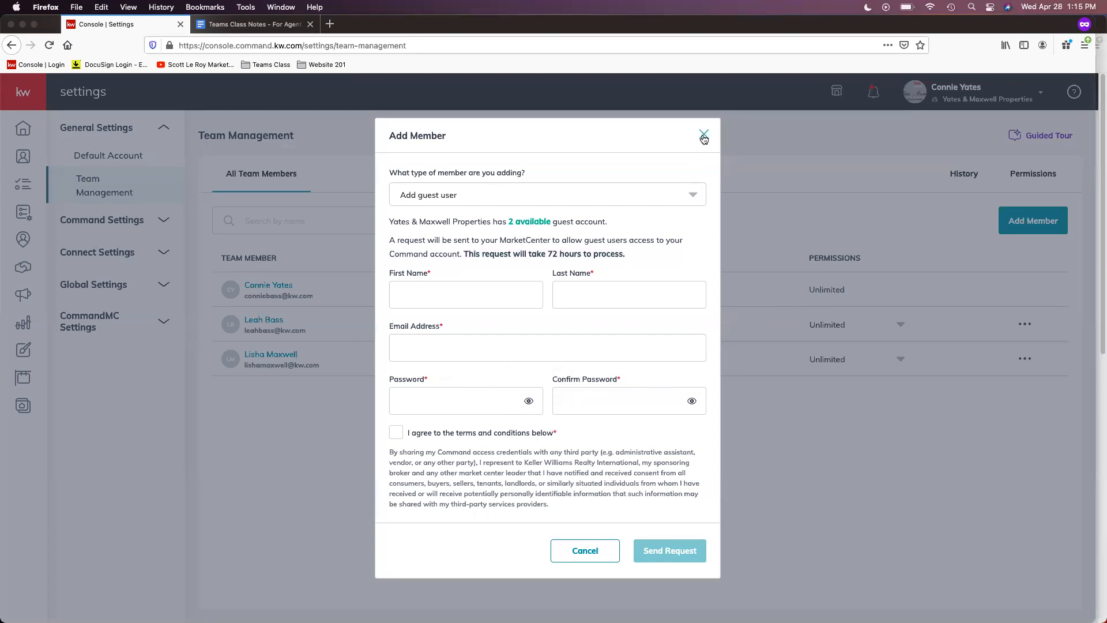
left_click(705, 136)
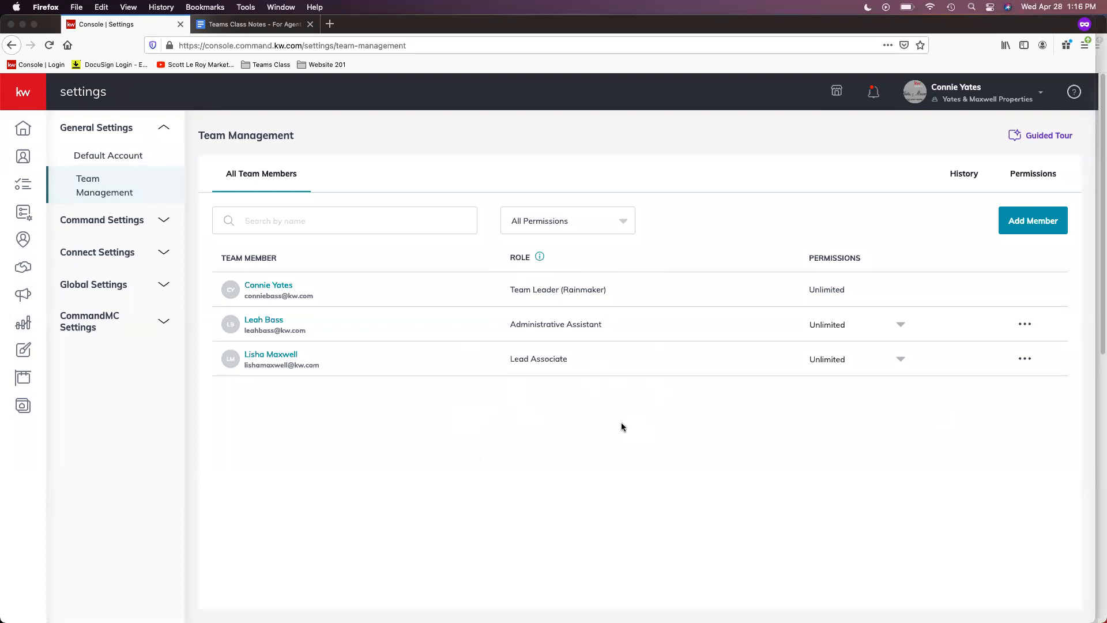
Review the role change and removal request options for the Lead Associate, then dismiss them
left_click(1023, 362)
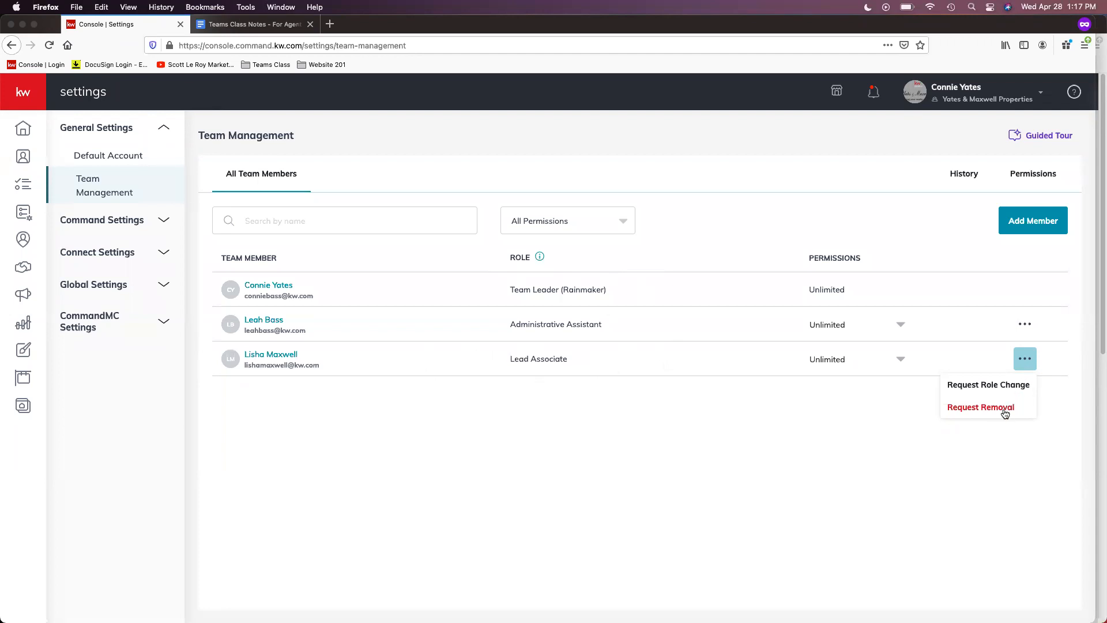
left_click(1051, 413)
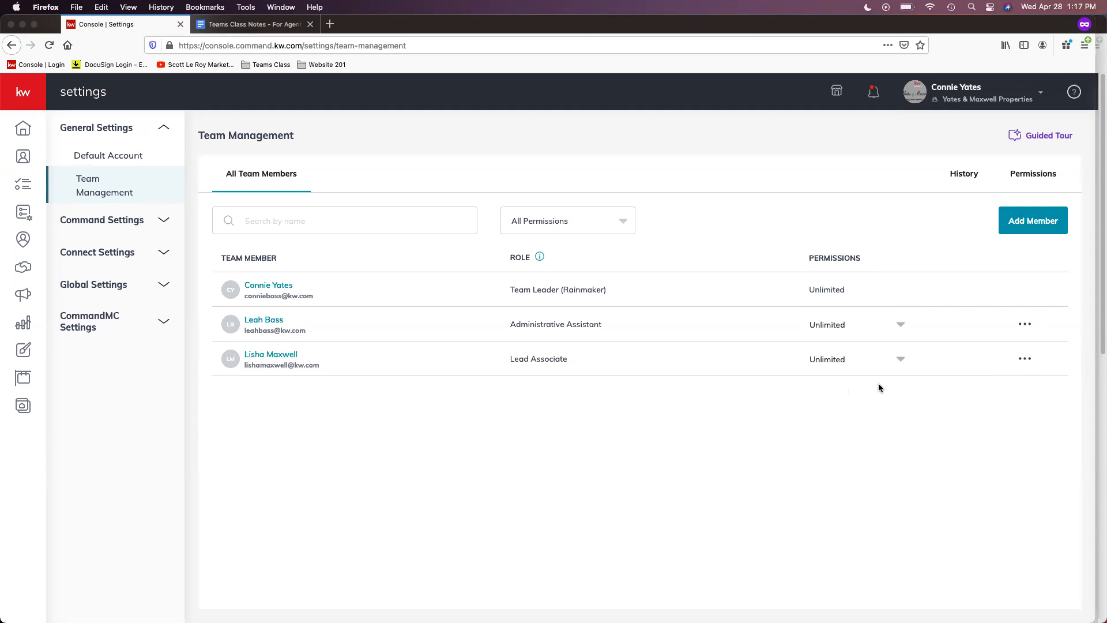
Open the team's Permissions page and its Full Permissions Breakdown, and examine the Contacts and SmartPlans rights of the Standard level
left_click(1035, 175)
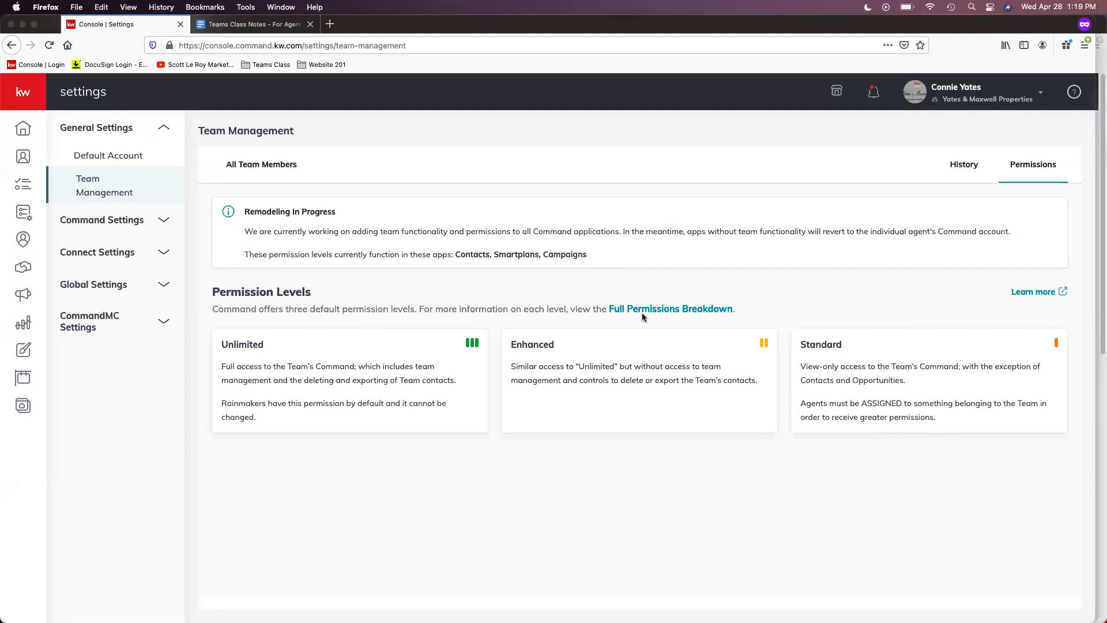
left_click(683, 310)
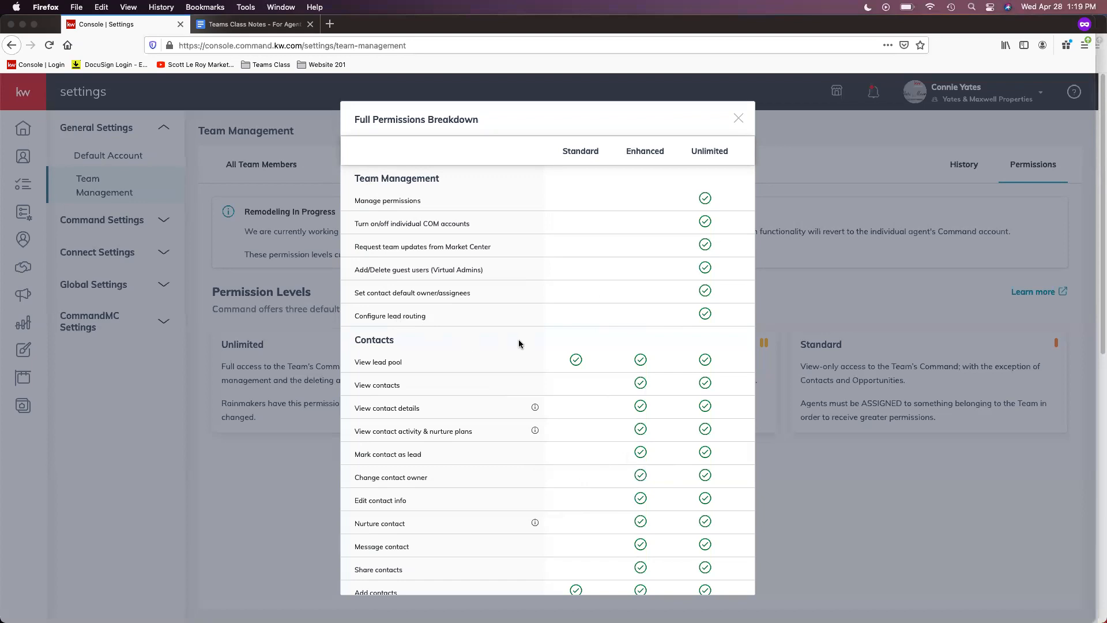
scroll(519, 344, "down", 3)
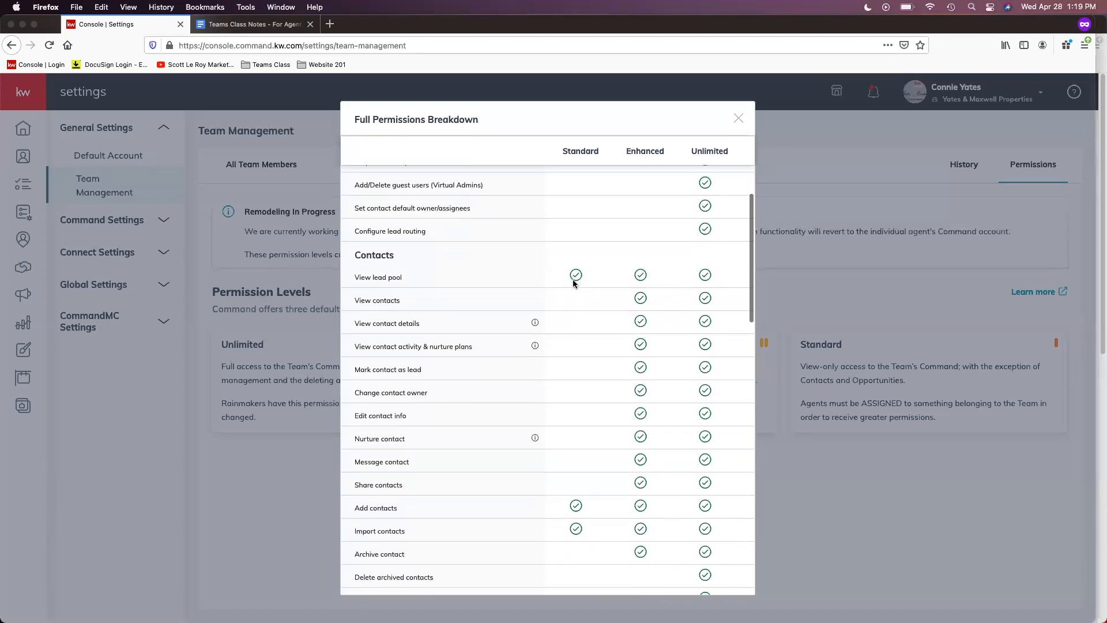
scroll(558, 425, "down", 2)
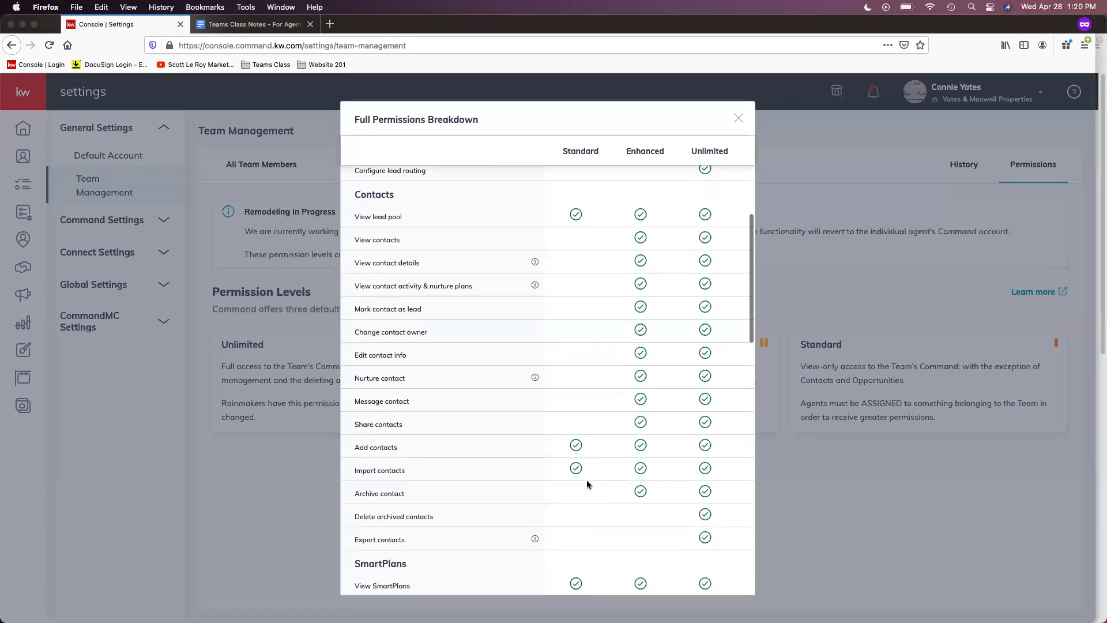
scroll(586, 497, "down", 1)
scroll(587, 497, "down", 3)
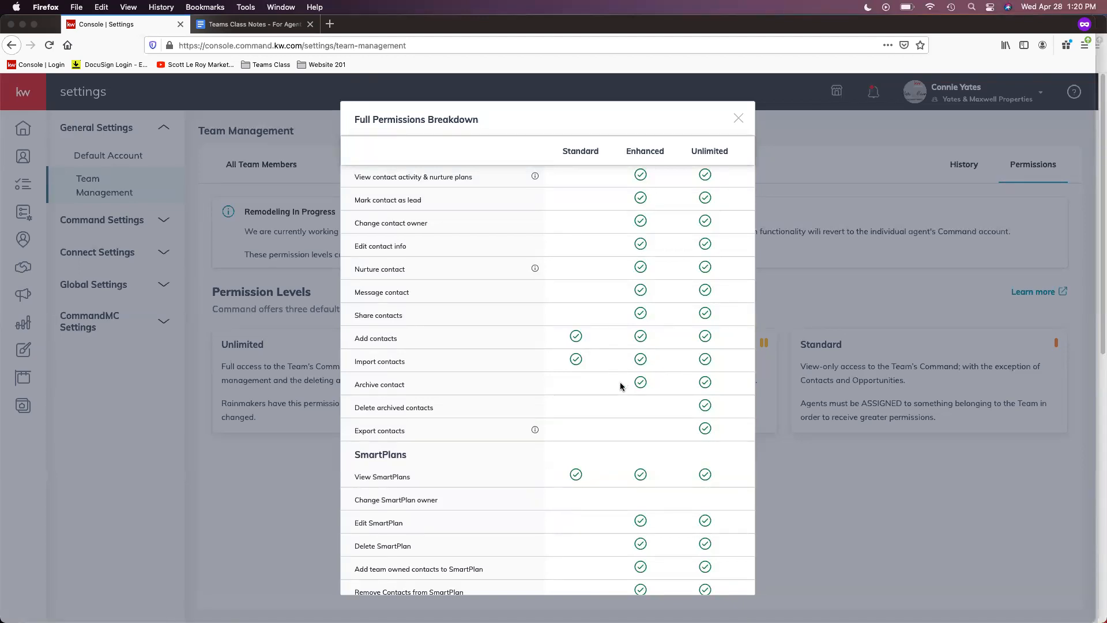
scroll(619, 392, "down", 4)
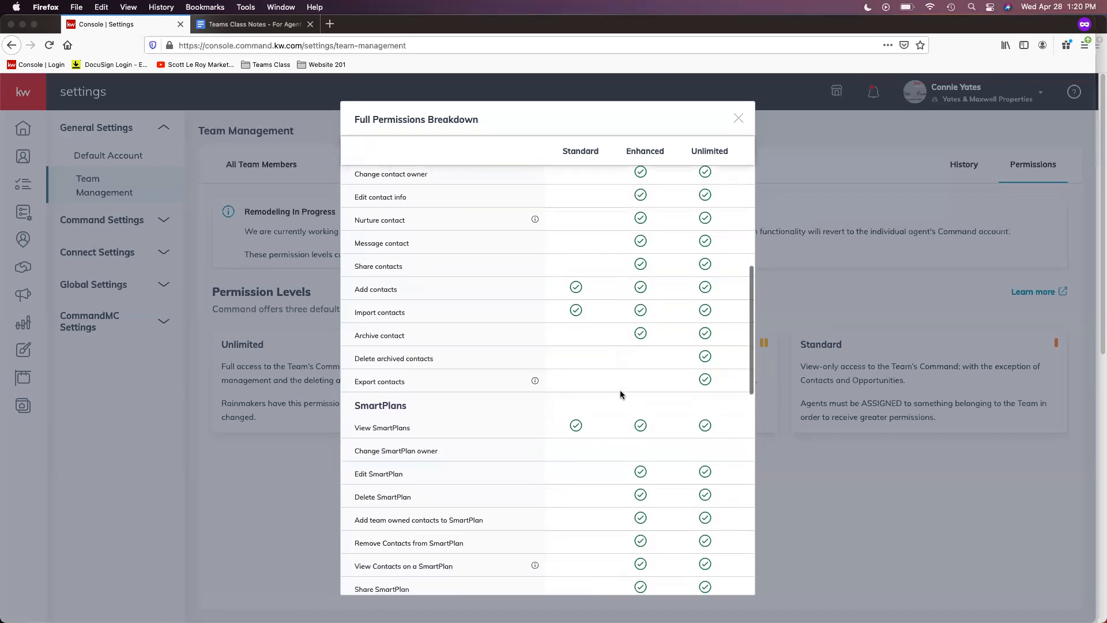
scroll(620, 390, "down", 3)
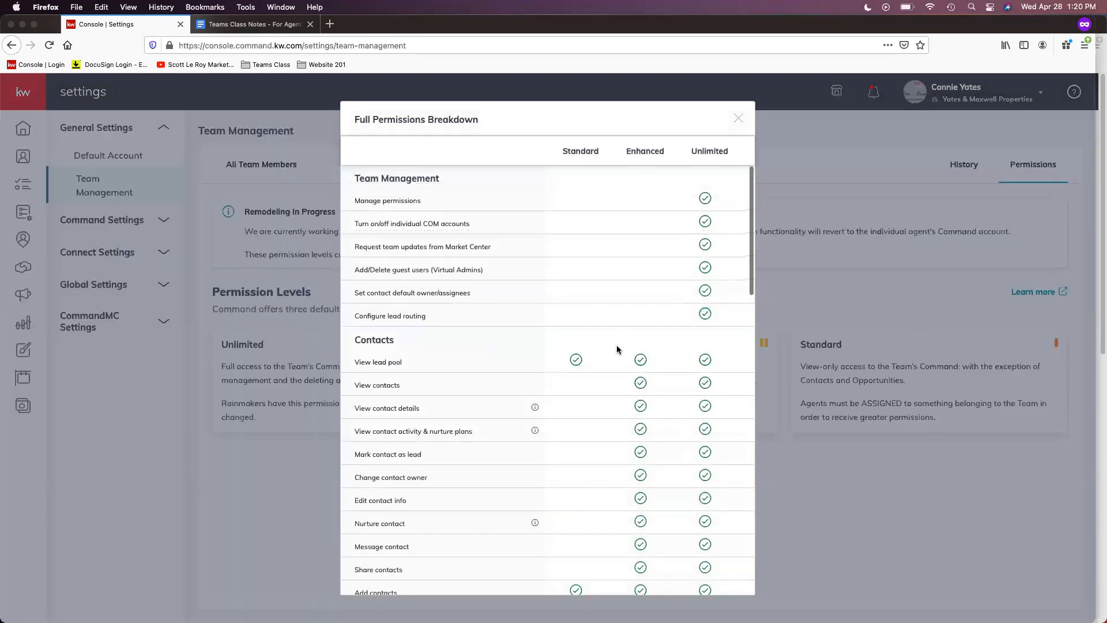
Compare the Enhanced level's rights with the other levels across Contacts, SmartPlans, Designs and Campaigns in the breakdown
scroll(617, 345, "down", 2)
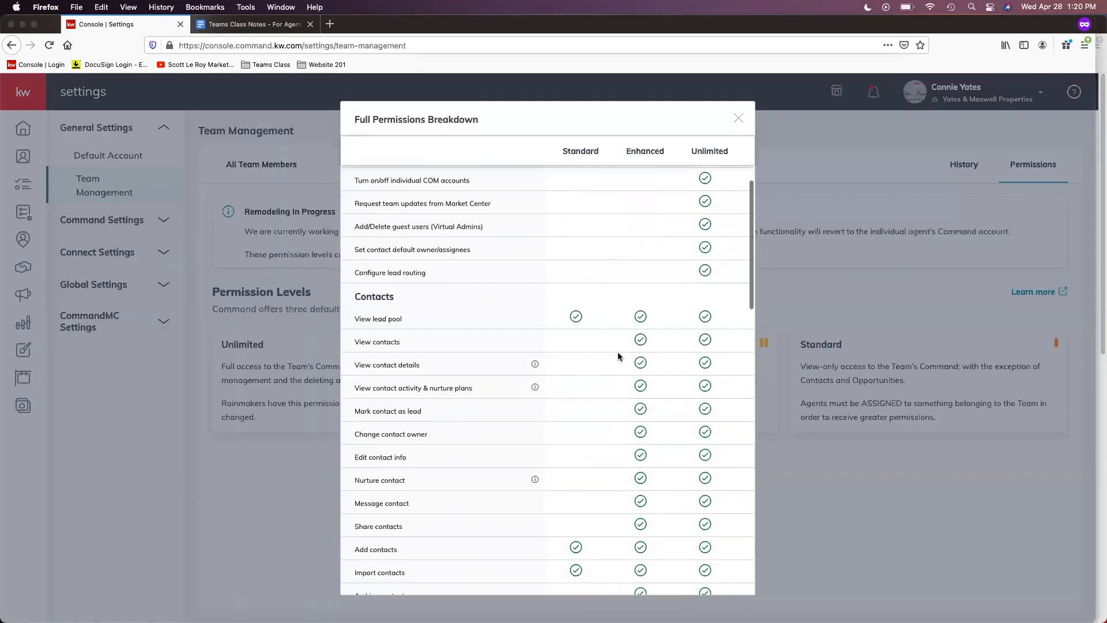
scroll(621, 458, "down", 2)
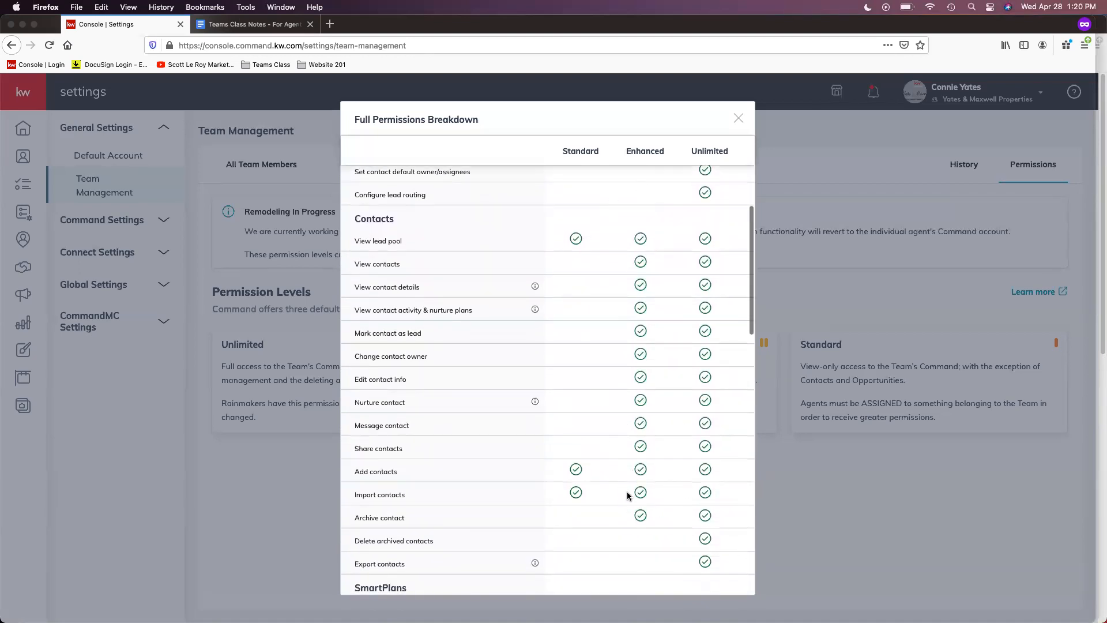
scroll(628, 492, "down", 1)
scroll(629, 491, "down", 1)
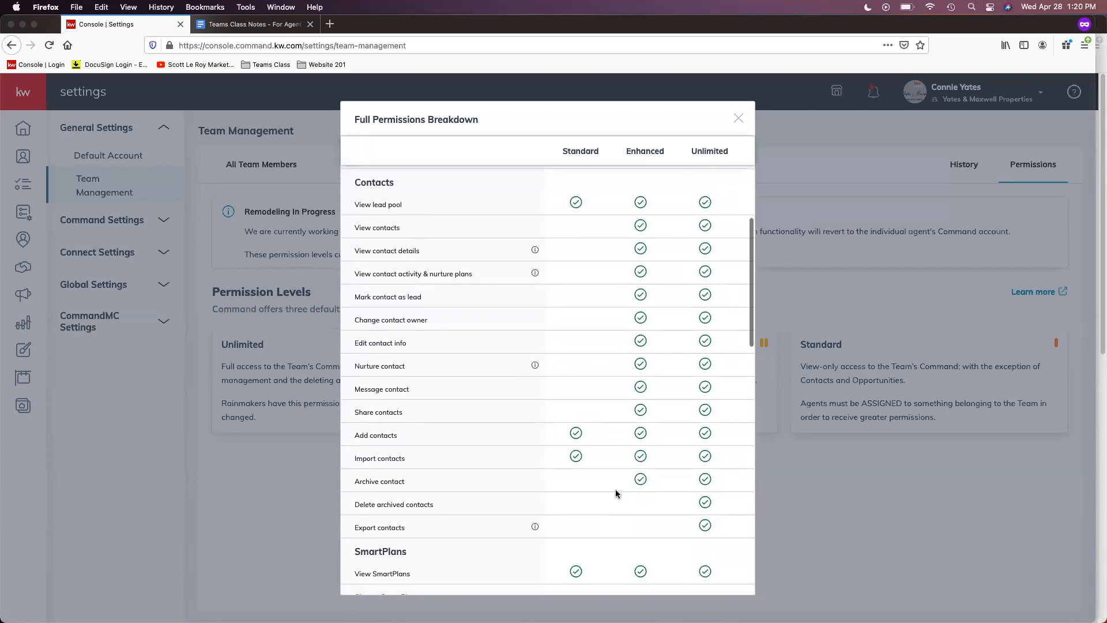
scroll(615, 489, "down", 1)
scroll(616, 493, "down", 5)
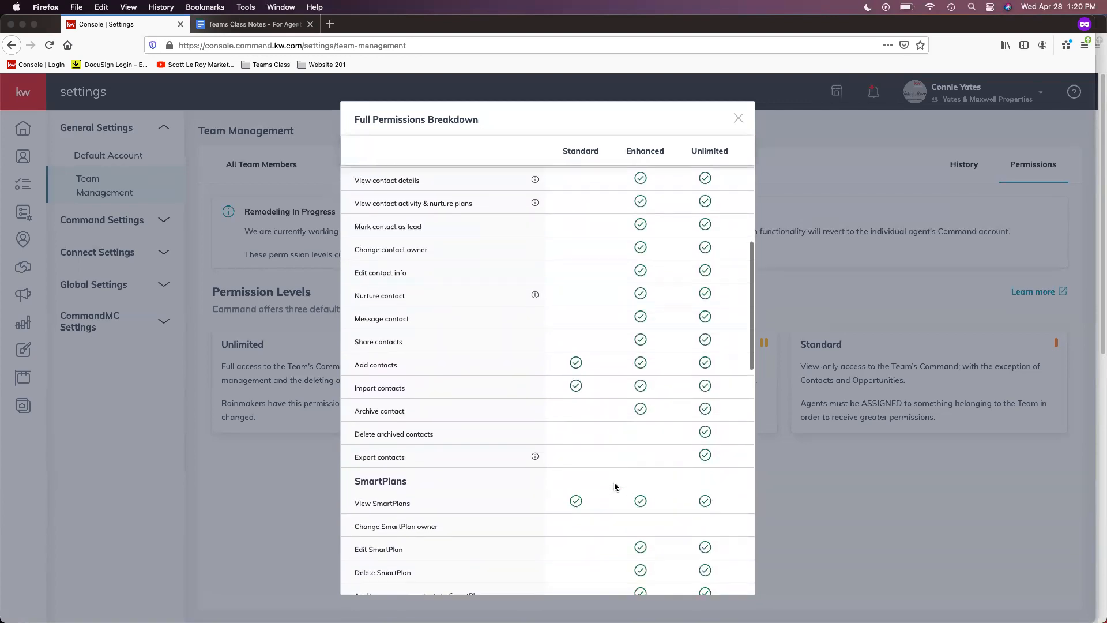
scroll(614, 484, "down", 10)
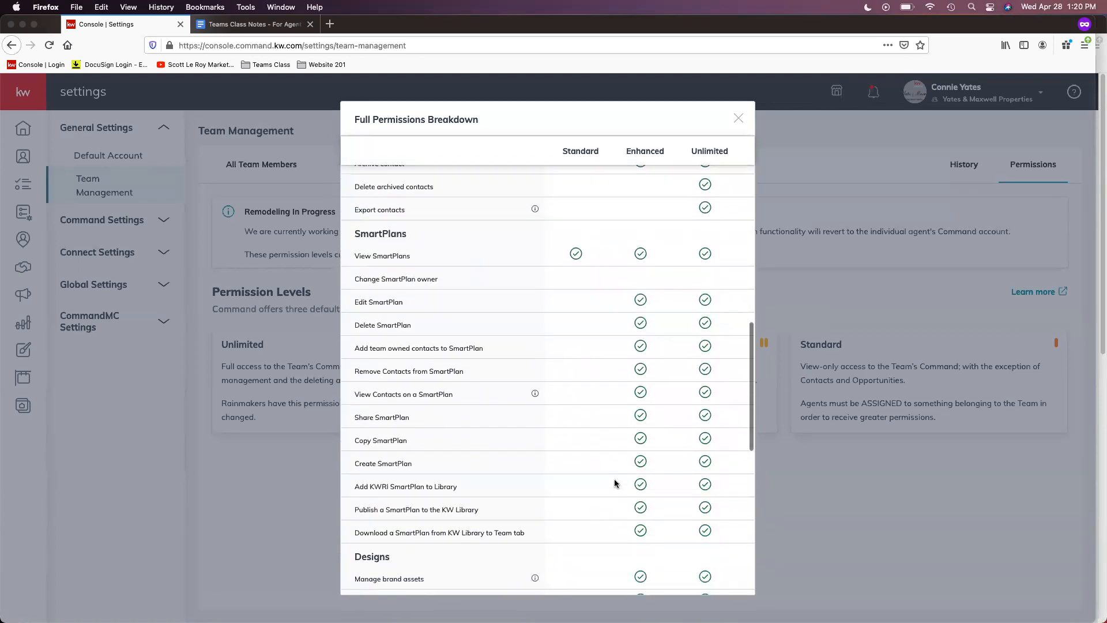
scroll(614, 482, "down", 9)
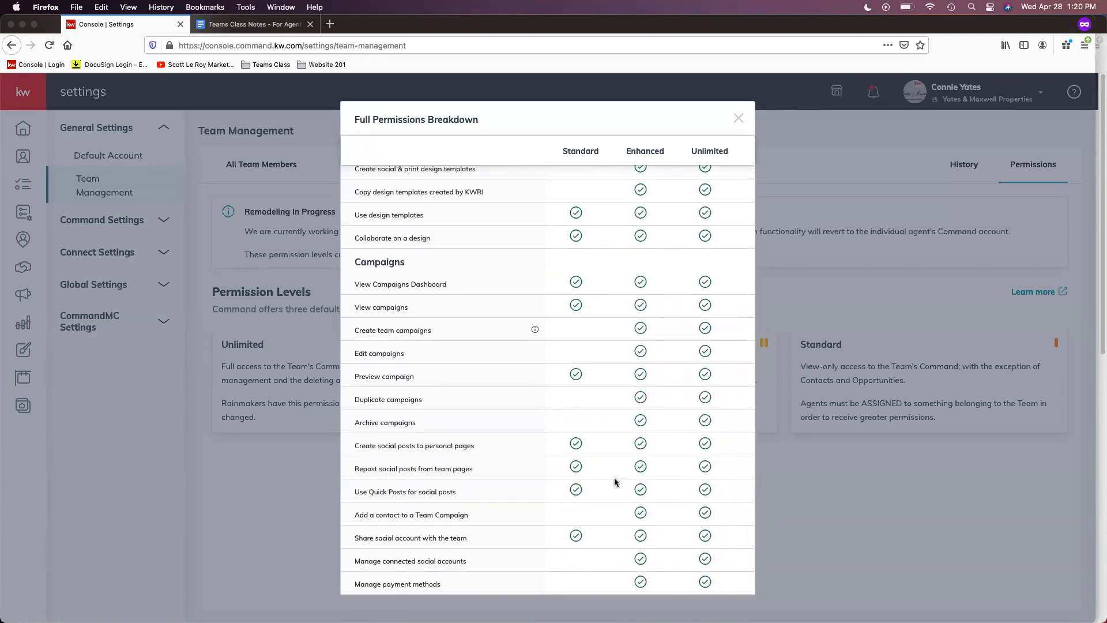
Review the breakdown from Campaigns back up to the Unlimited level's Team Management rights, and close it
scroll(550, 291, "up", 2)
scroll(545, 312, "up", 5)
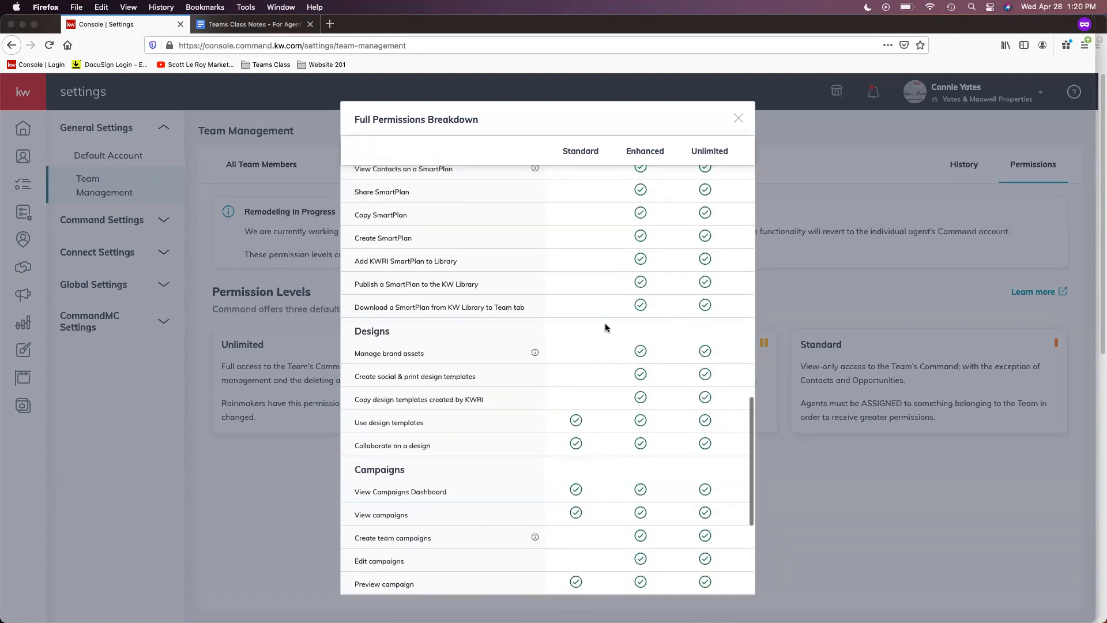
scroll(605, 325, "up", 4)
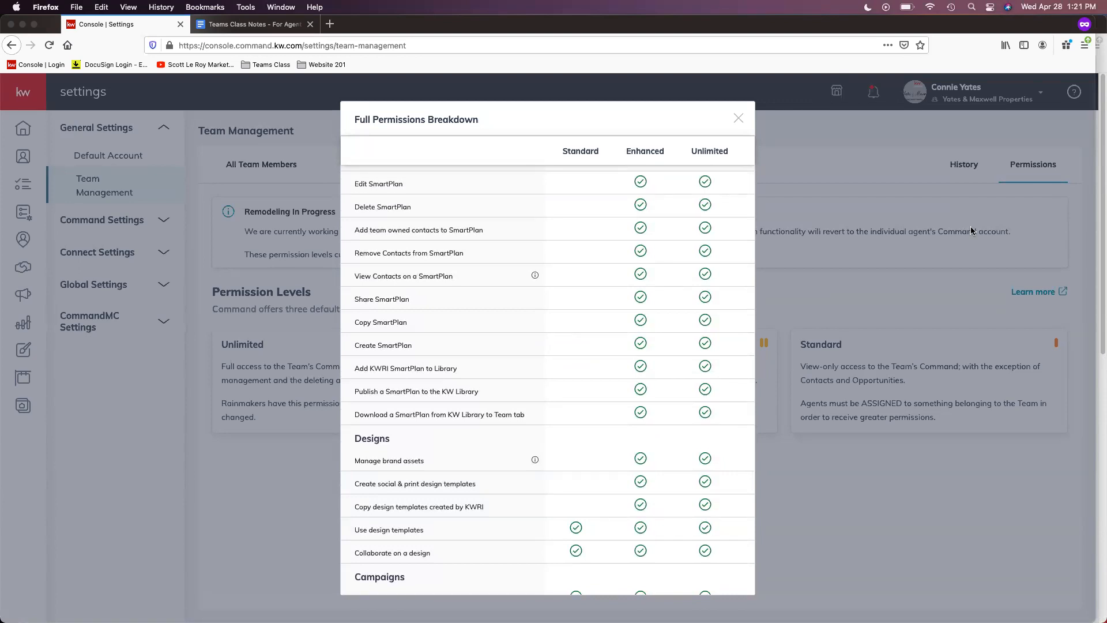
scroll(657, 239, "up", 4)
scroll(662, 239, "up", 3)
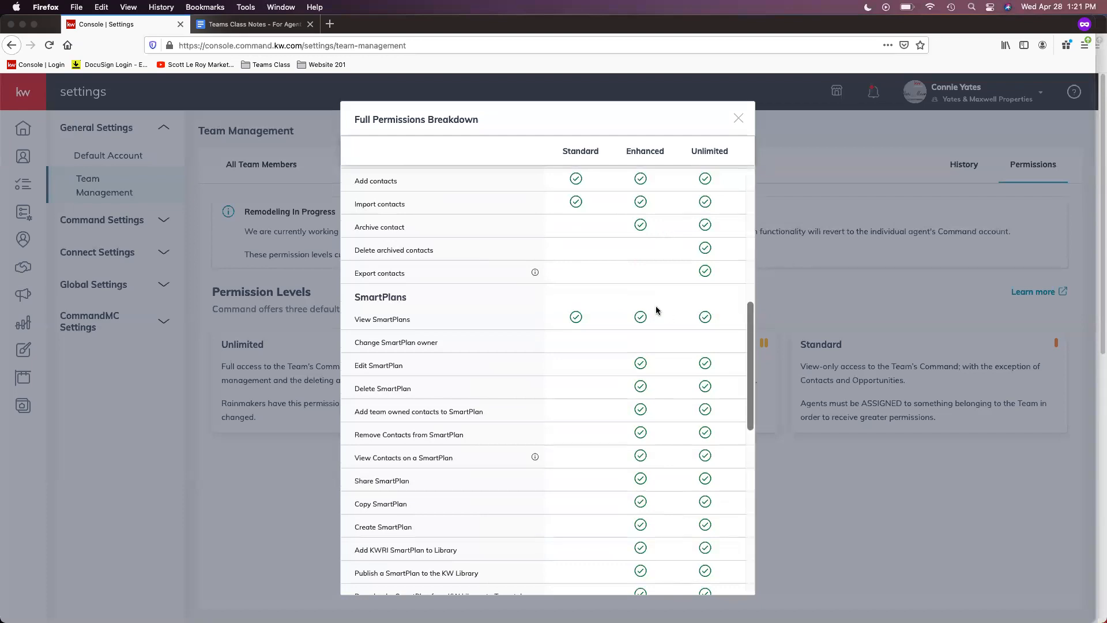
scroll(669, 294, "up", 4)
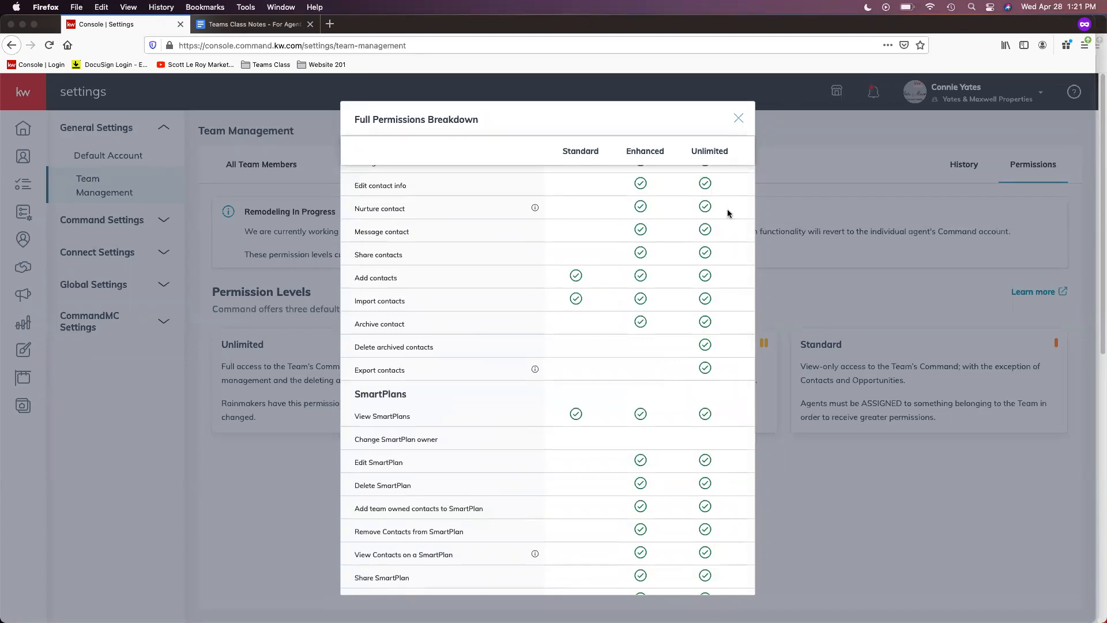
scroll(726, 219, "up", 3)
scroll(727, 220, "up", 10)
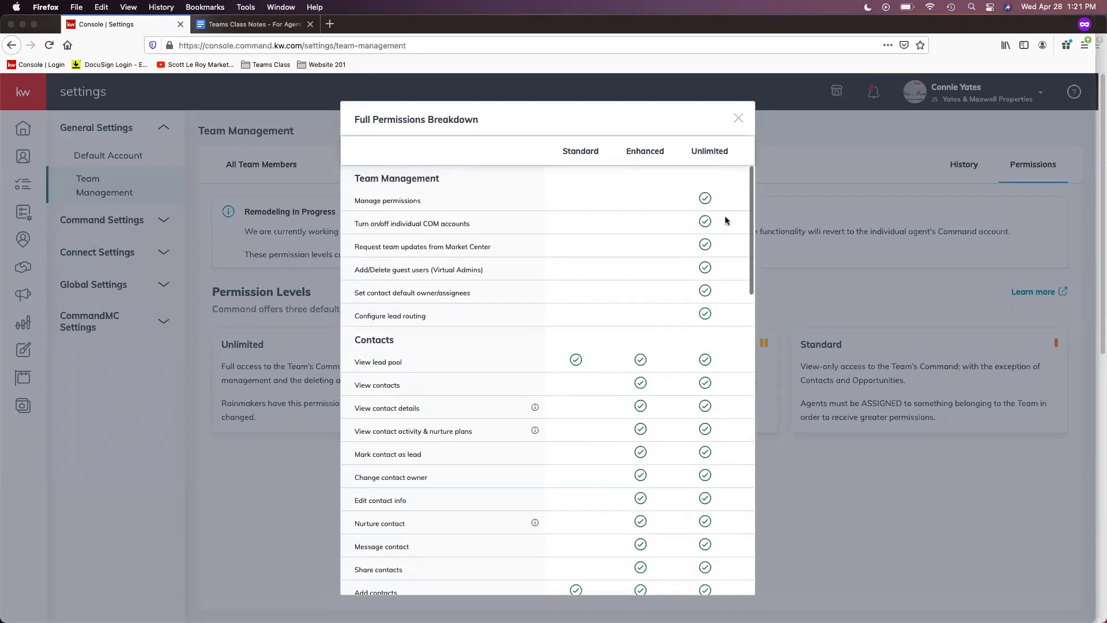
left_click(738, 123)
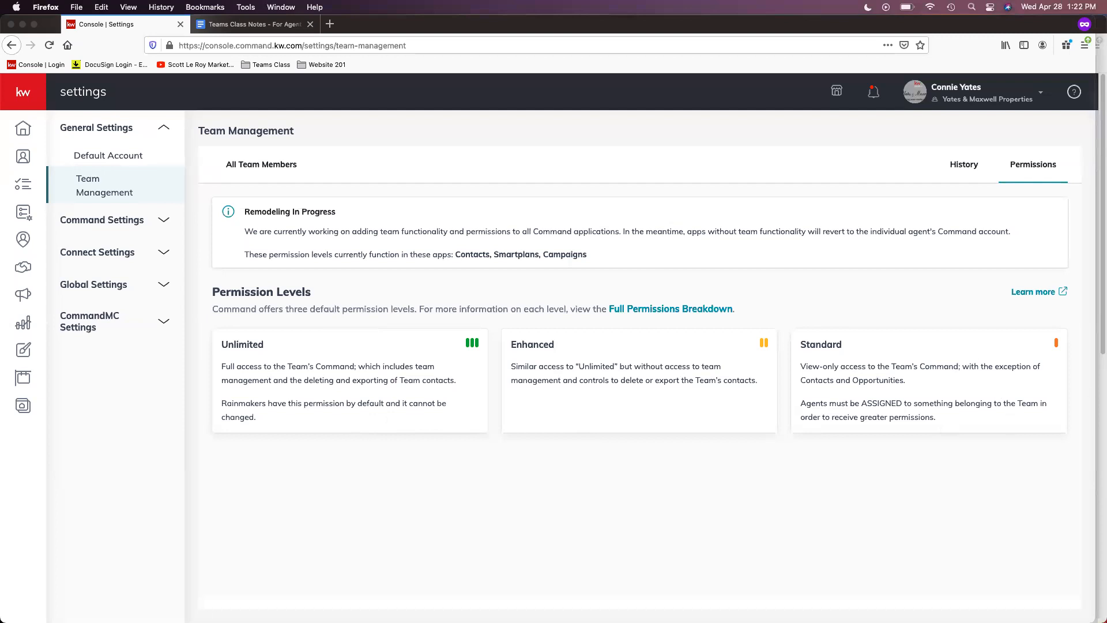
Check which account is active in the profile's account list, and return to the All Team Members list
left_click(965, 100)
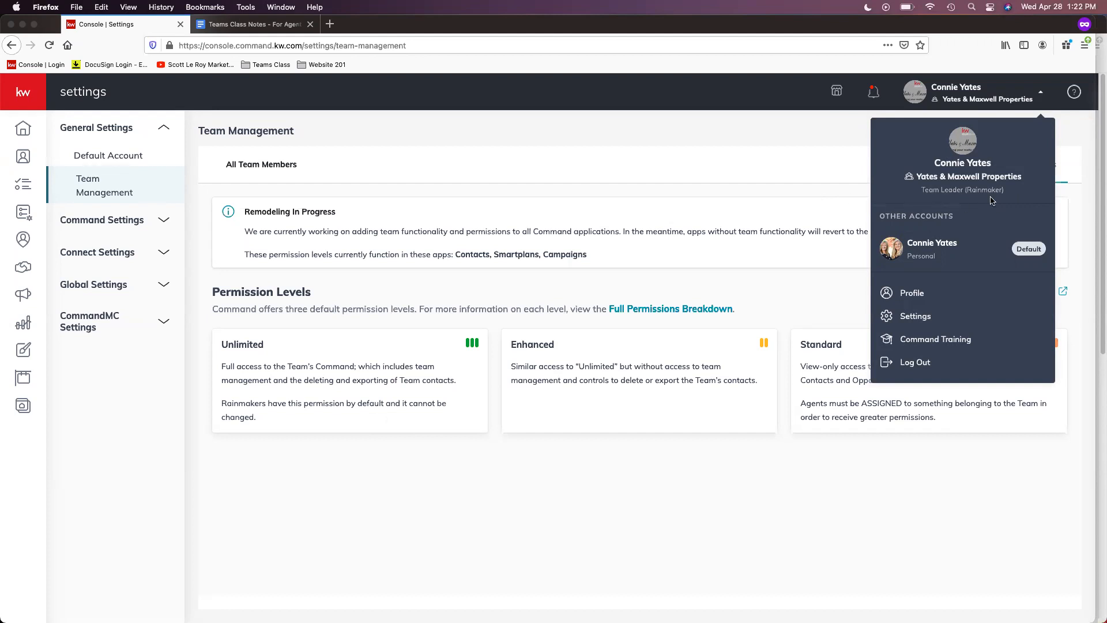
left_click(810, 200)
left_click(269, 173)
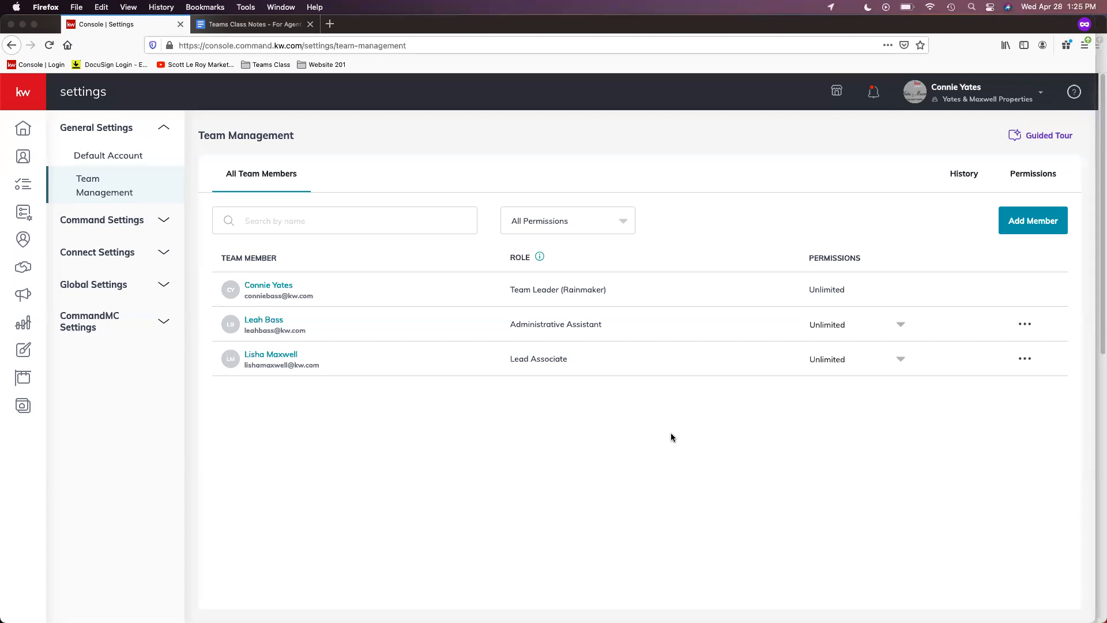
Open Applications under Command Settings and review the team account's connected apps, social, productivity, marketing, email and messaging integrations
left_click(116, 224)
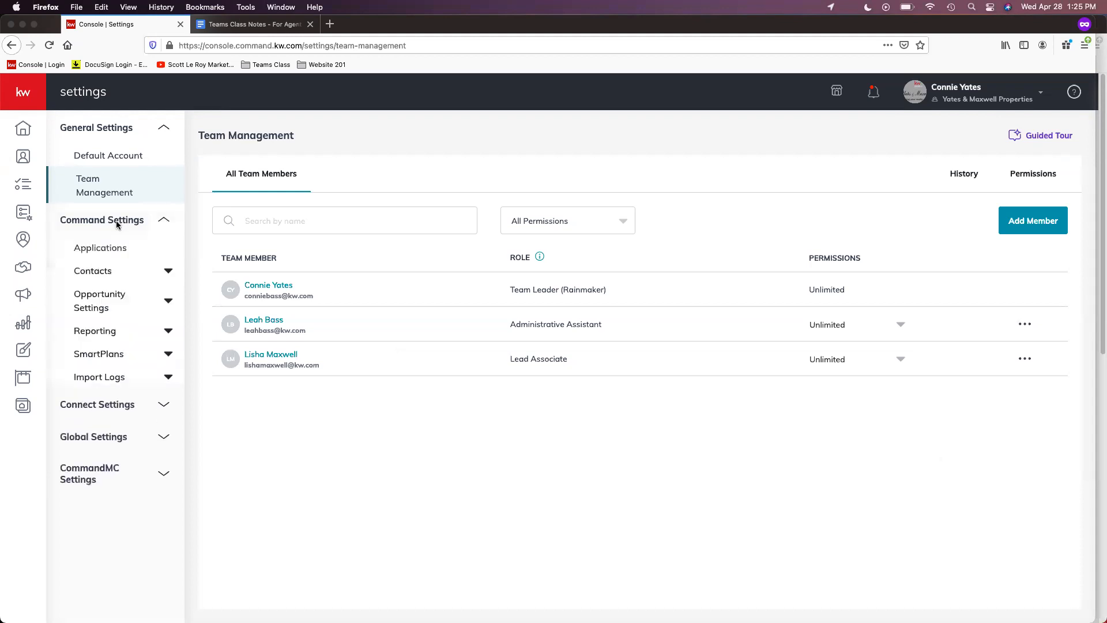
left_click(123, 249)
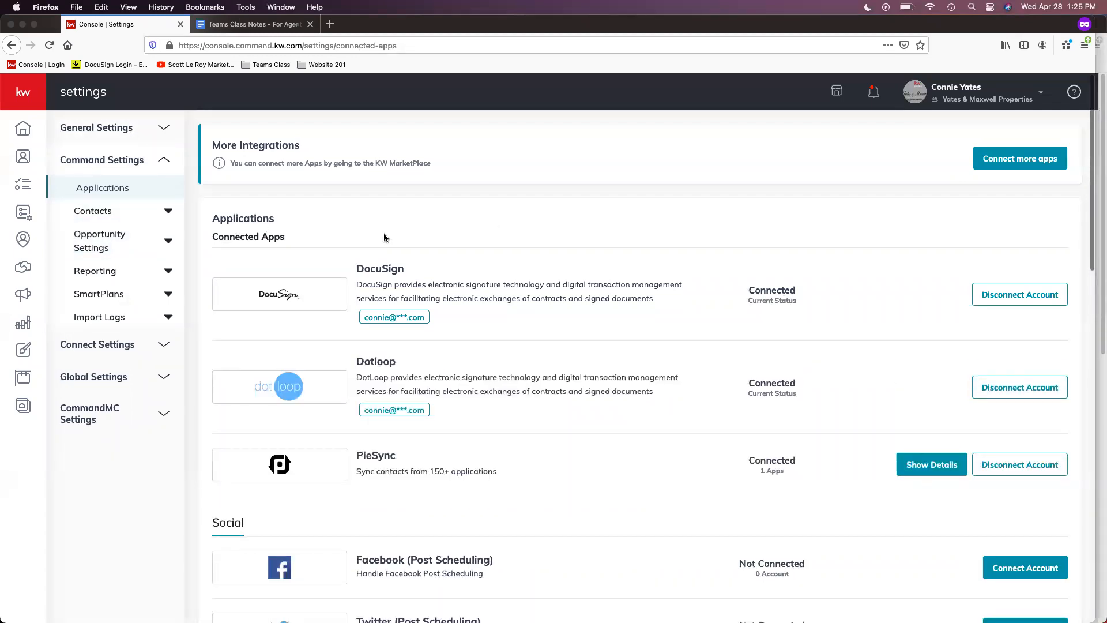
scroll(468, 502, "down", 2)
scroll(479, 492, "down", 6)
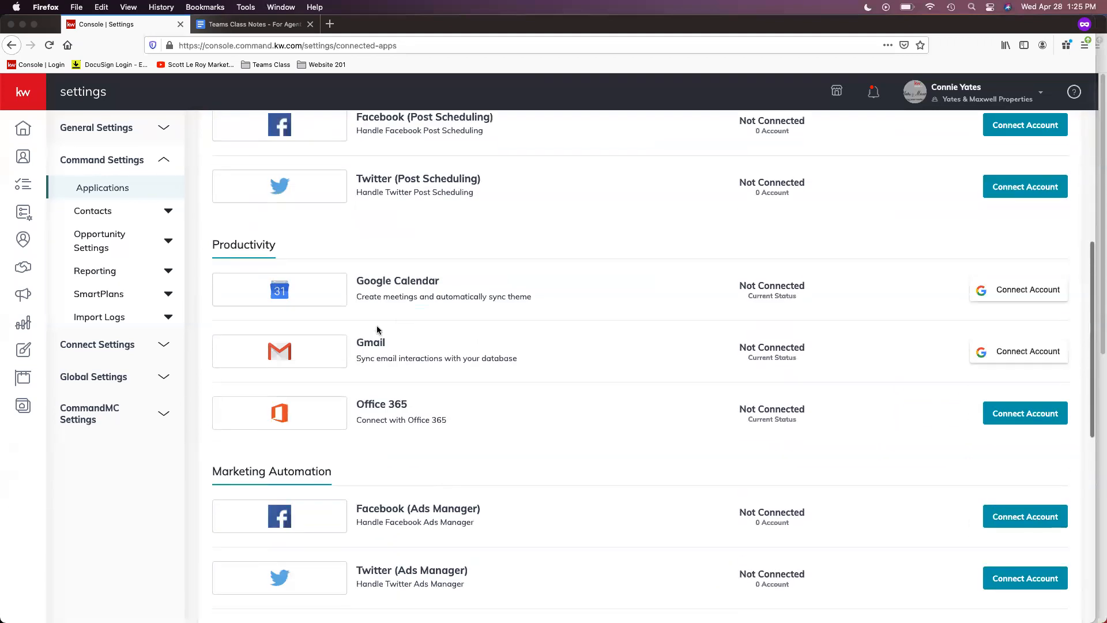
scroll(457, 403, "down", 2)
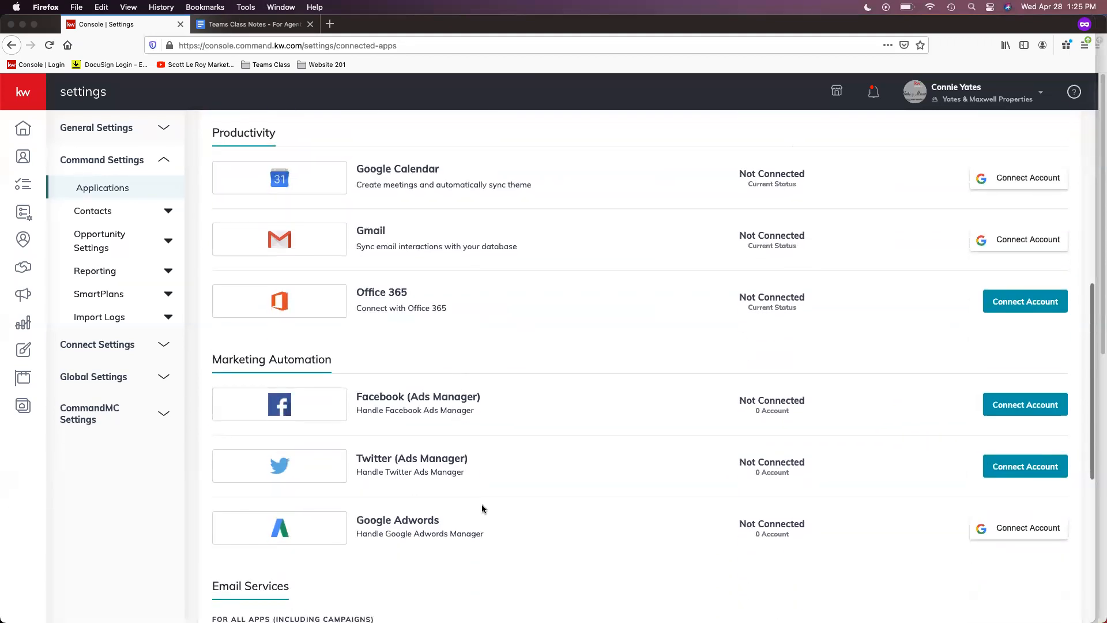
scroll(473, 504, "down", 3)
scroll(461, 491, "down", 4)
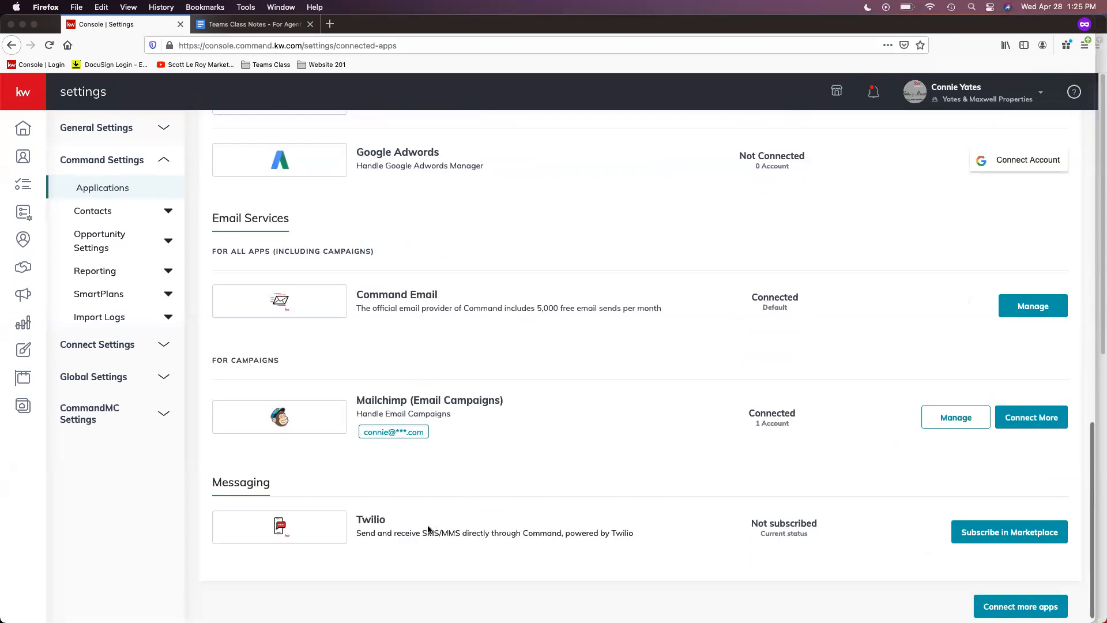
scroll(494, 390, "up", 10)
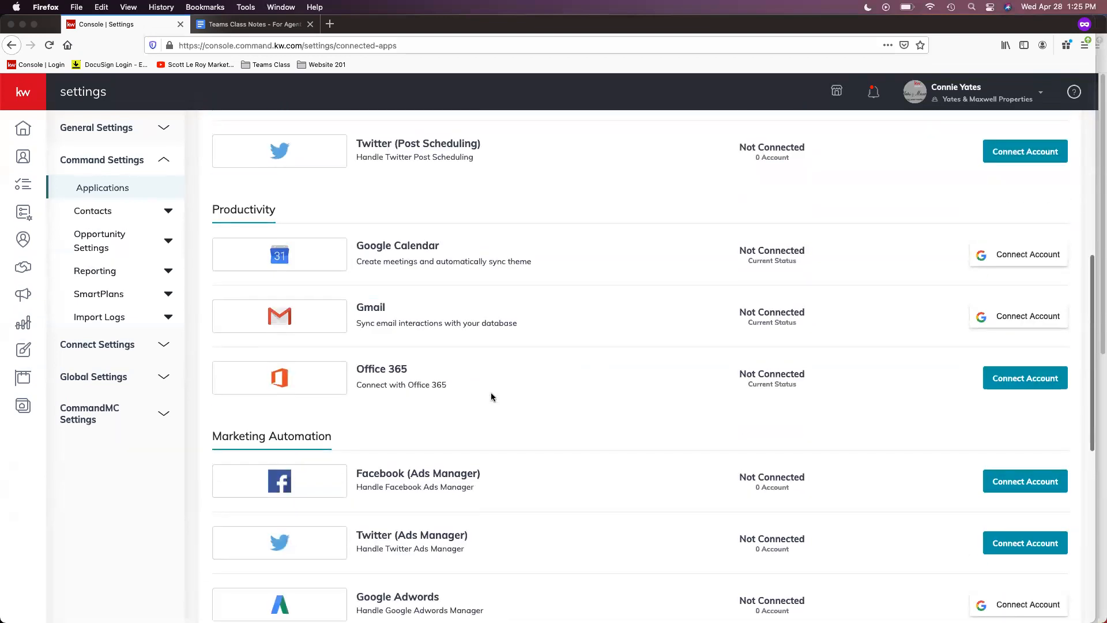
scroll(490, 397, "up", 4)
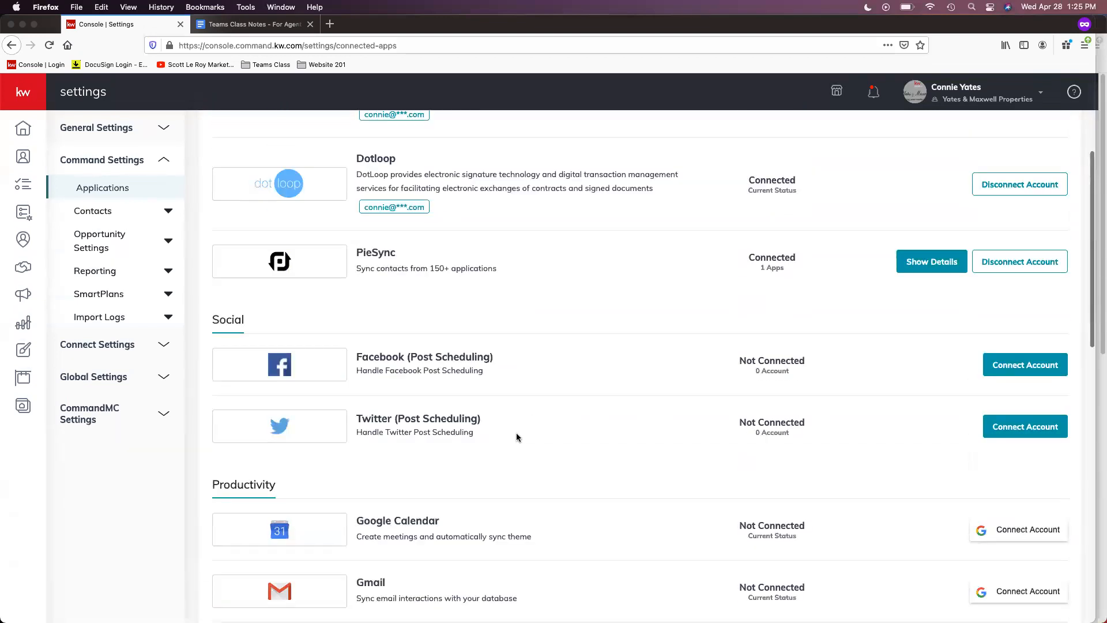
scroll(519, 435, "up", 1)
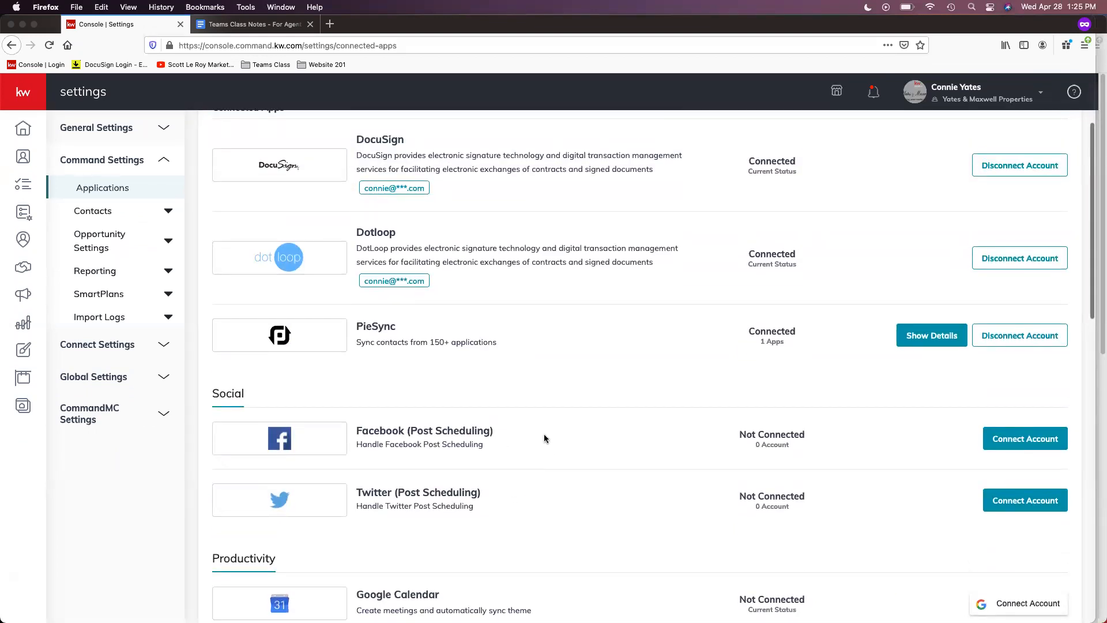
scroll(545, 439, "up", 1)
Examine the connection status of the team account's PieSync, Social and Productivity integrations, including Google Calendar, Gmail and Office 365
scroll(407, 402, "down", 1)
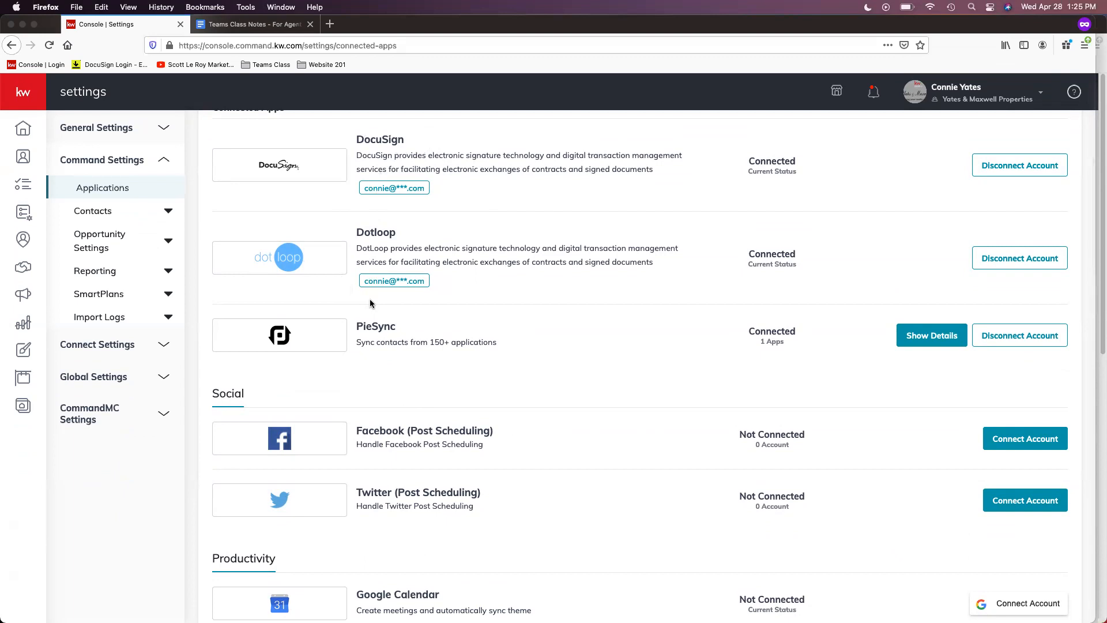
scroll(372, 304, "down", 2)
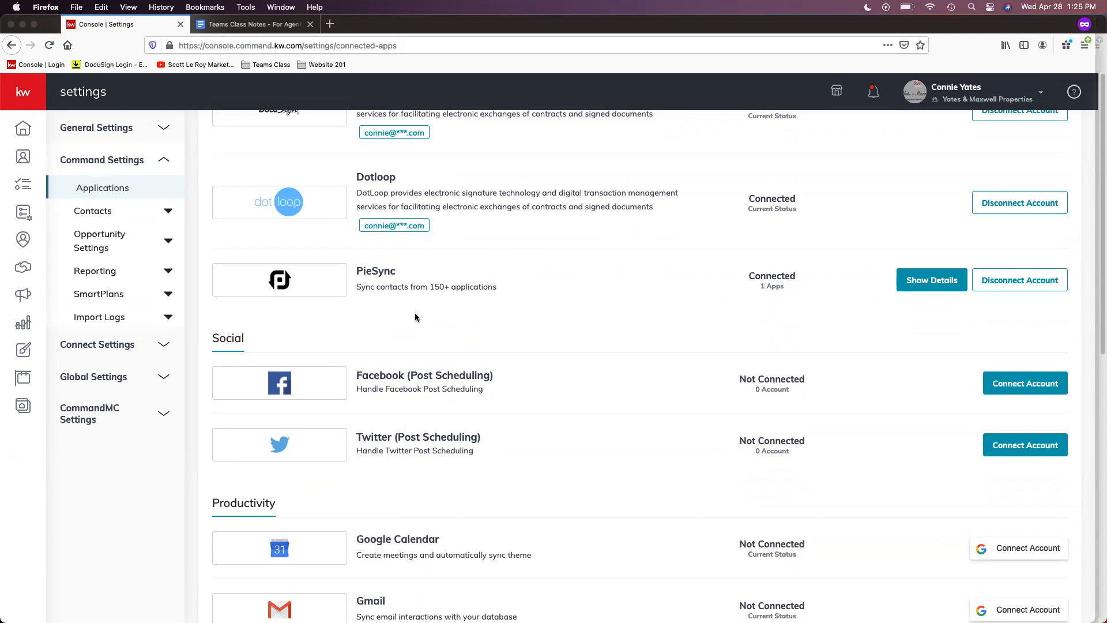
scroll(418, 316, "down", 2)
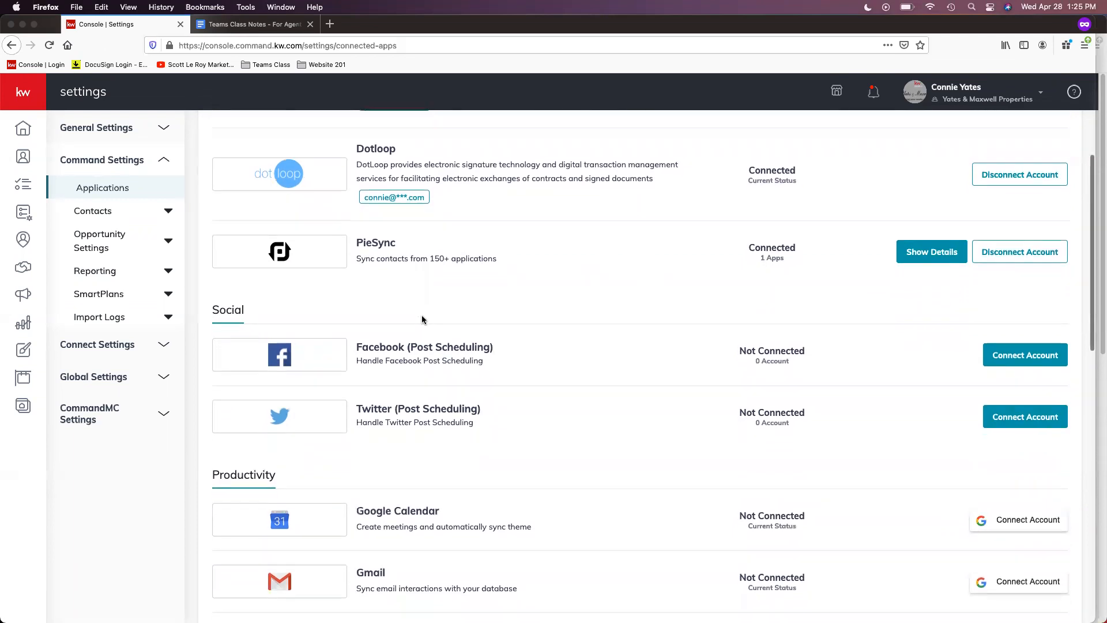
scroll(453, 362, "down", 2)
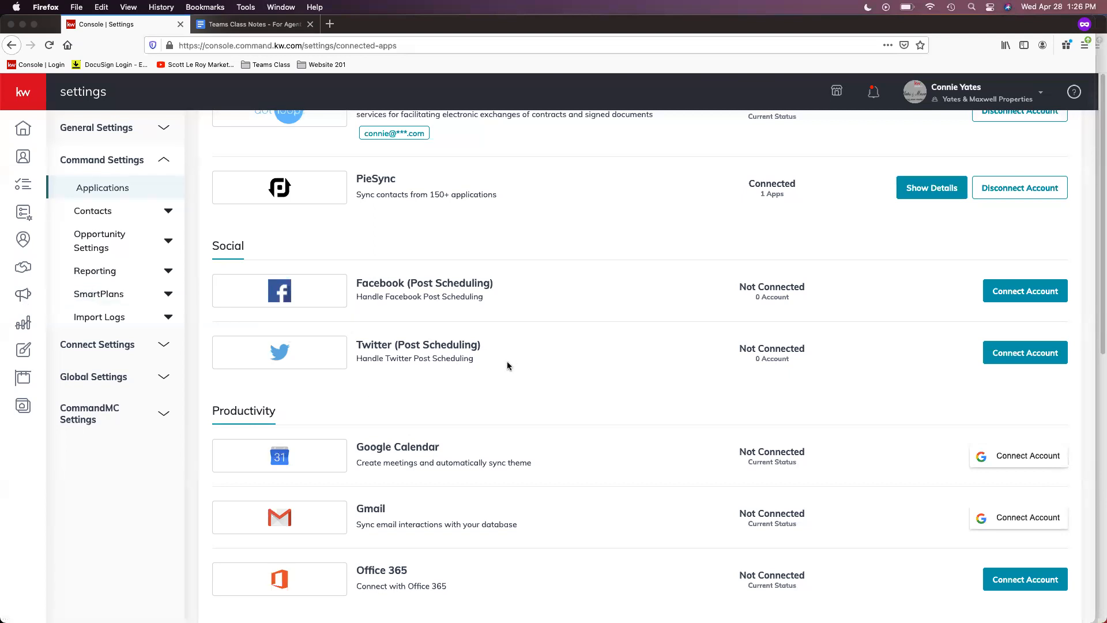
scroll(511, 369, "down", 1)
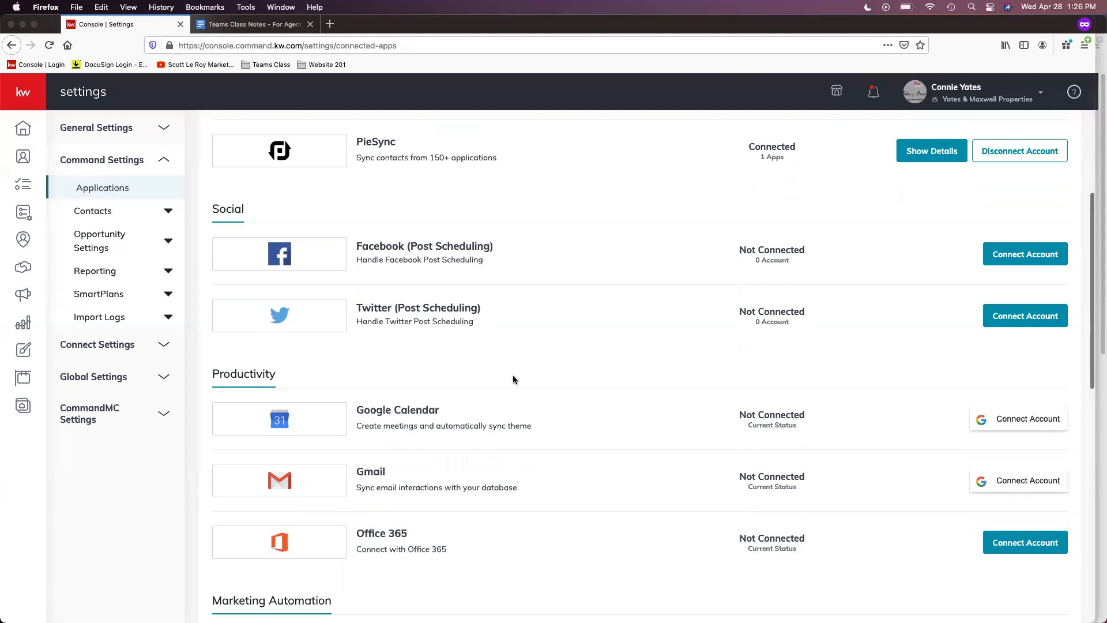
scroll(514, 381, "down", 1)
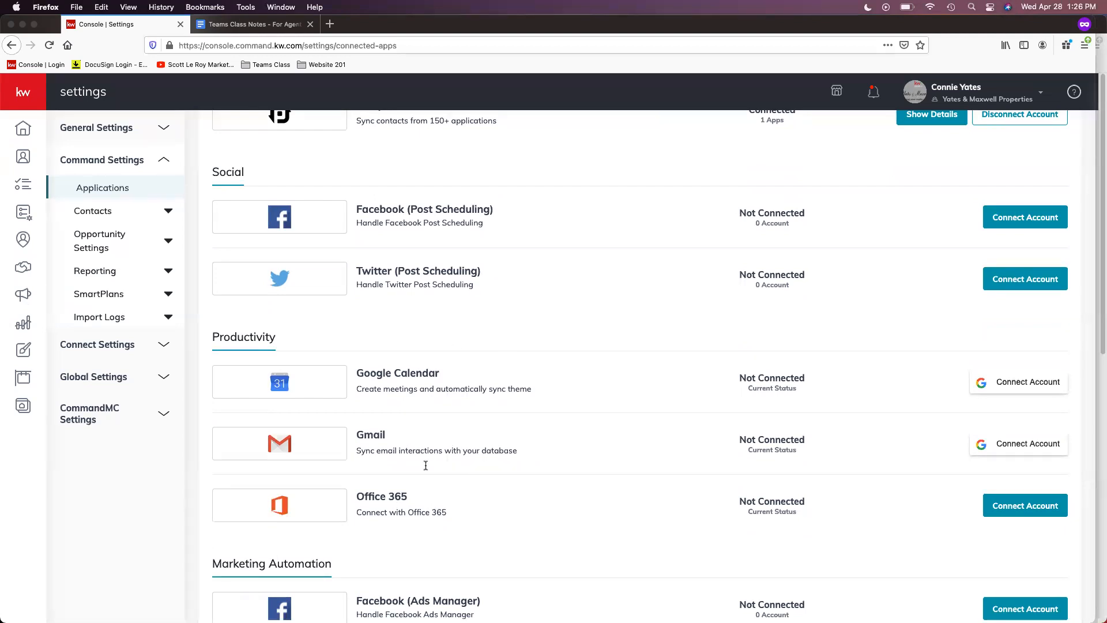
Examine the team account's Productivity, Marketing Automation, Email Services and Messaging integrations, including Command Email, Mailchimp and Twilio
scroll(553, 510, "down", 1)
scroll(555, 510, "down", 5)
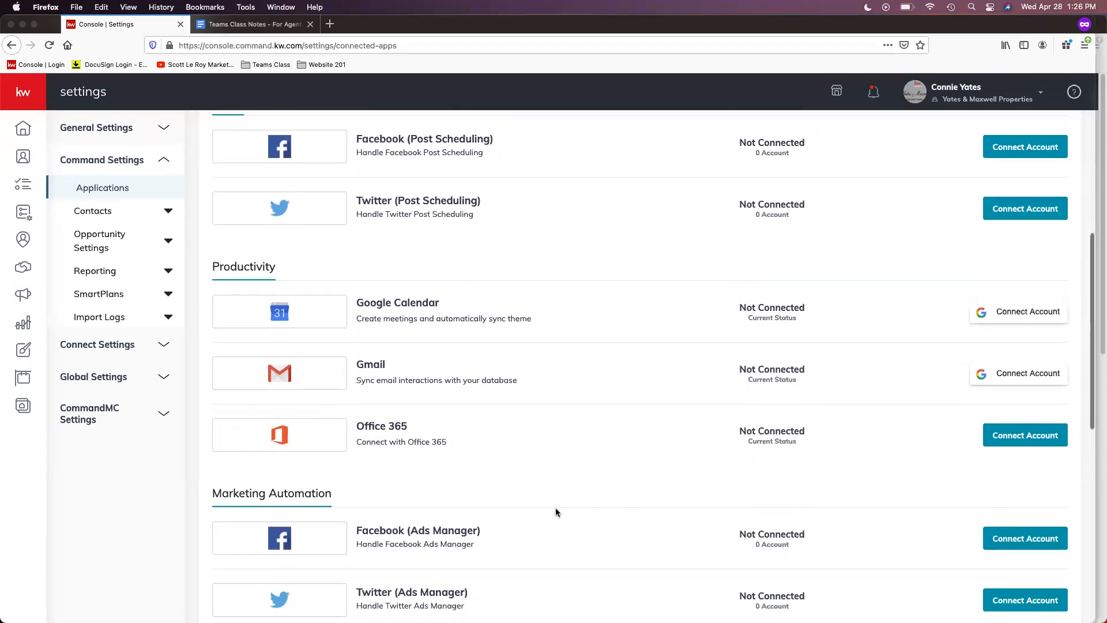
scroll(551, 511, "down", 5)
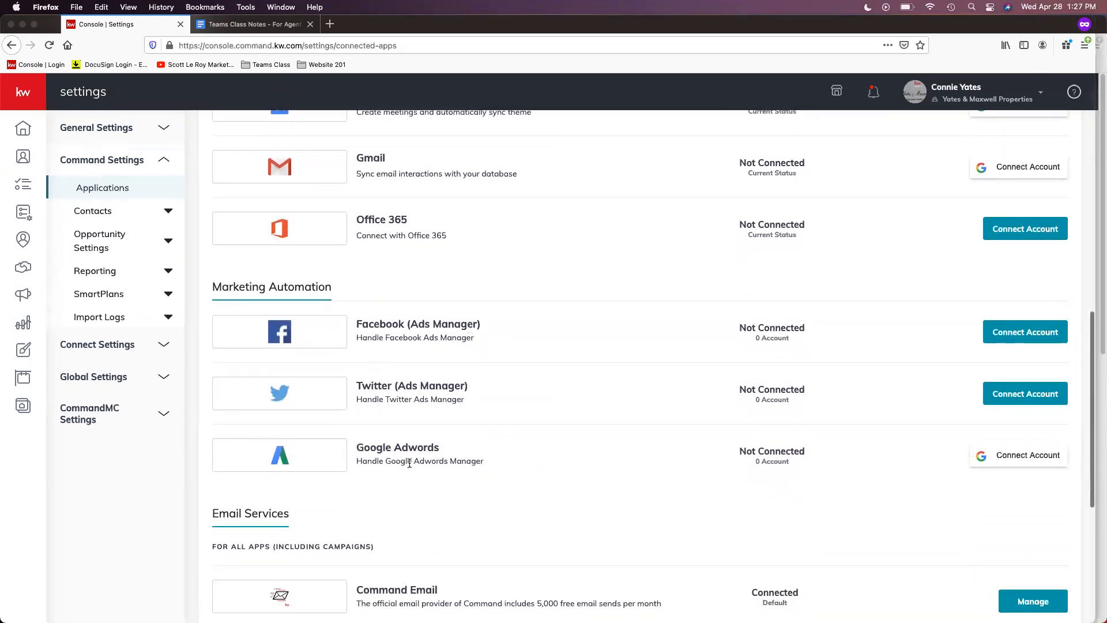
scroll(447, 464, "down", 6)
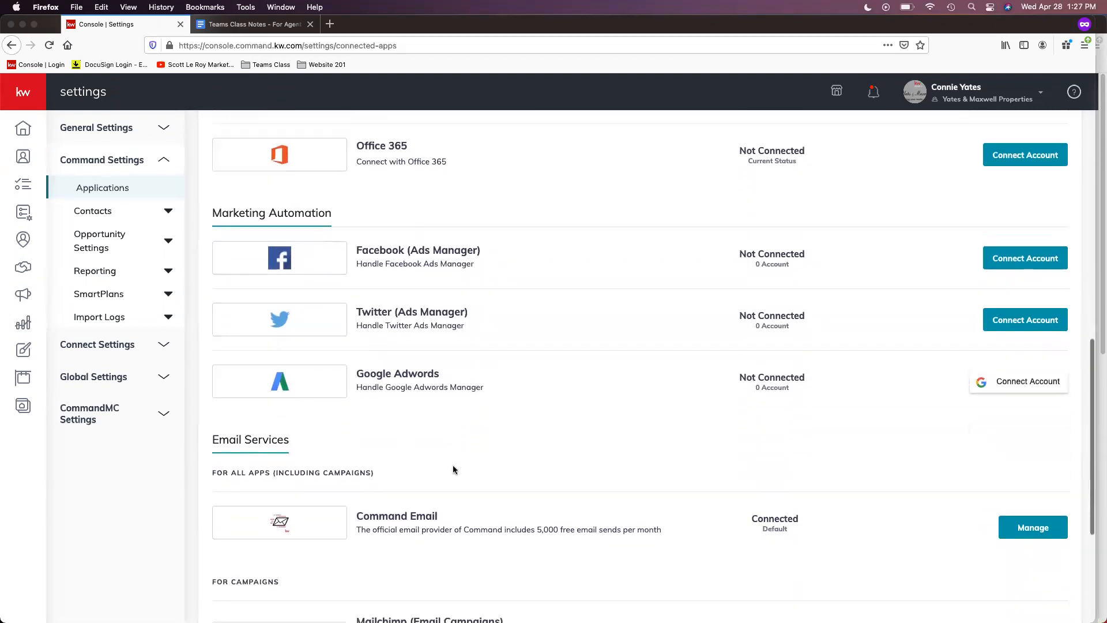
scroll(453, 471, "down", 5)
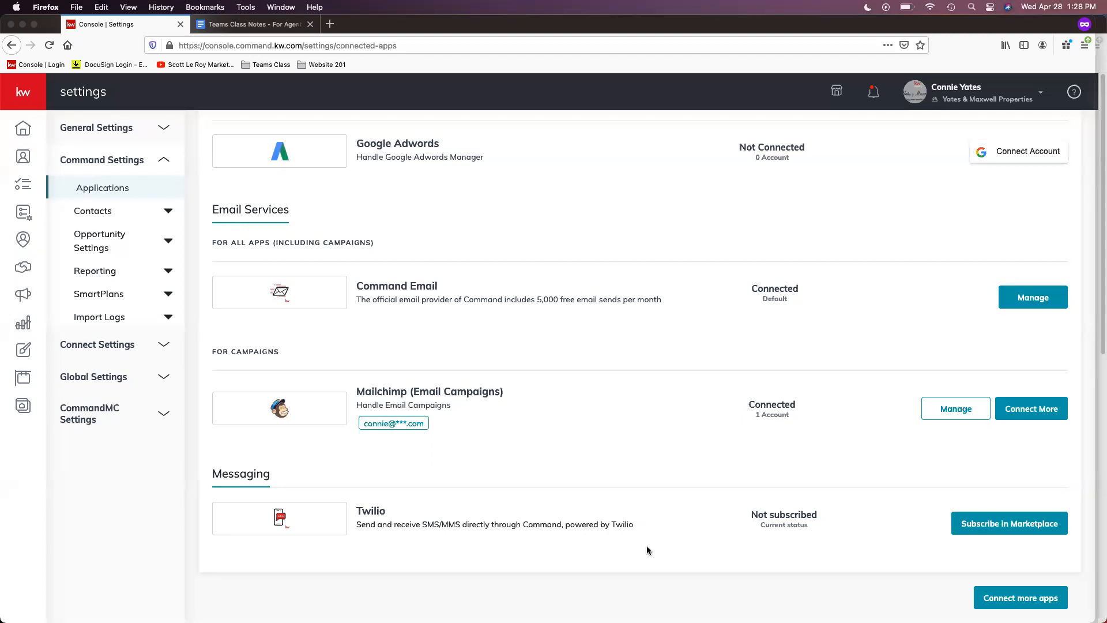
scroll(657, 534, "up", 3)
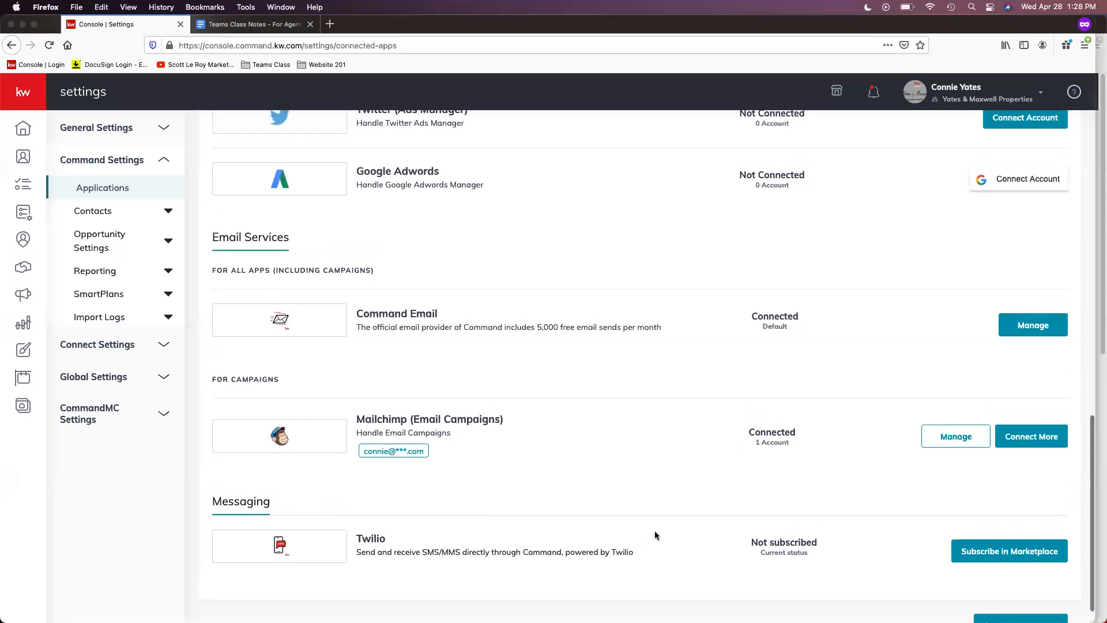
scroll(626, 533, "up", 8)
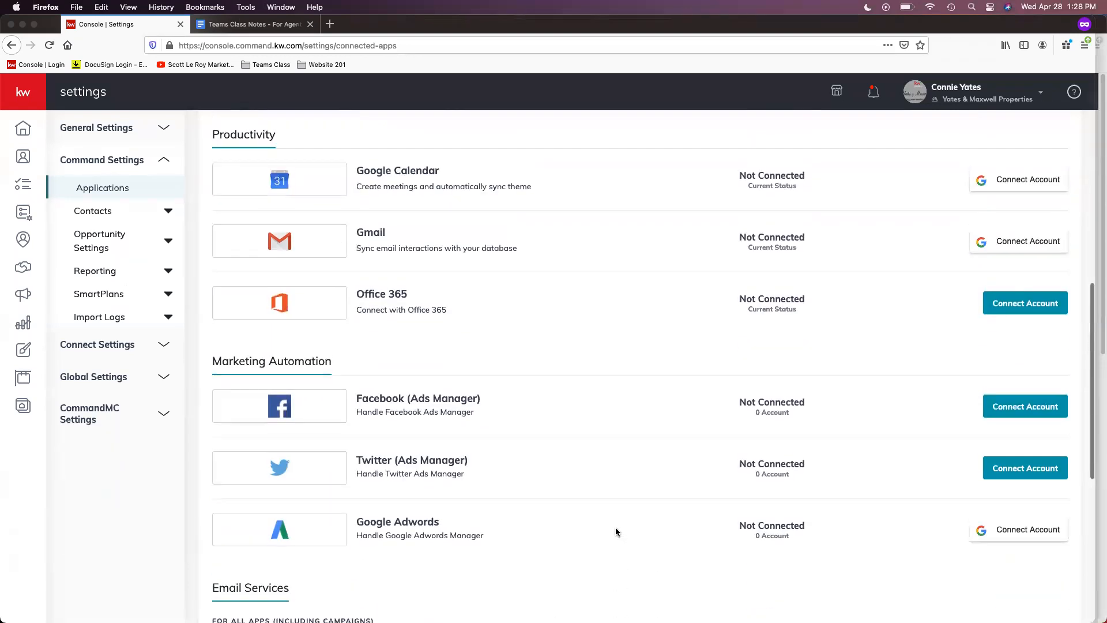
scroll(616, 526, "up", 6)
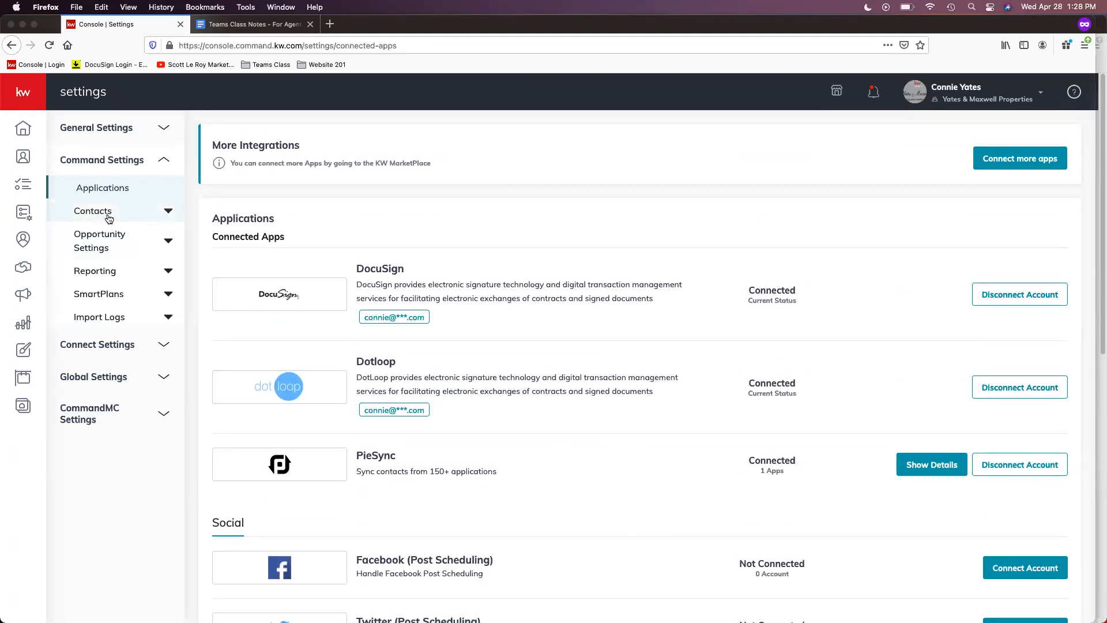
Compare the Contact Archive of the team account with that of the personal account, and return to the Yates & Maxwell Properties team account
left_click(110, 217)
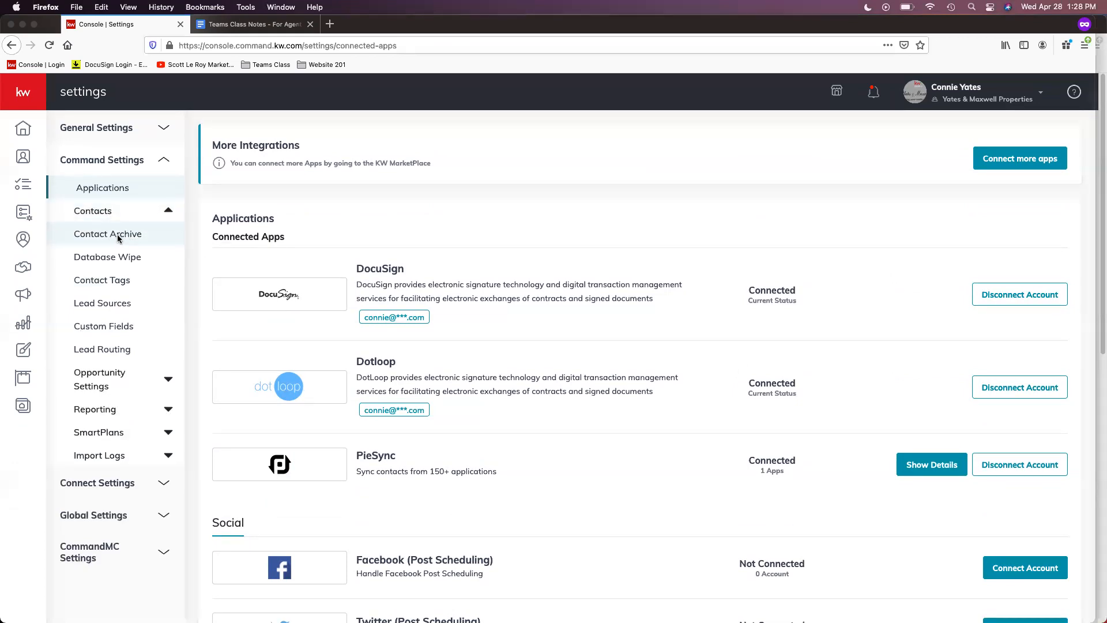
left_click(118, 236)
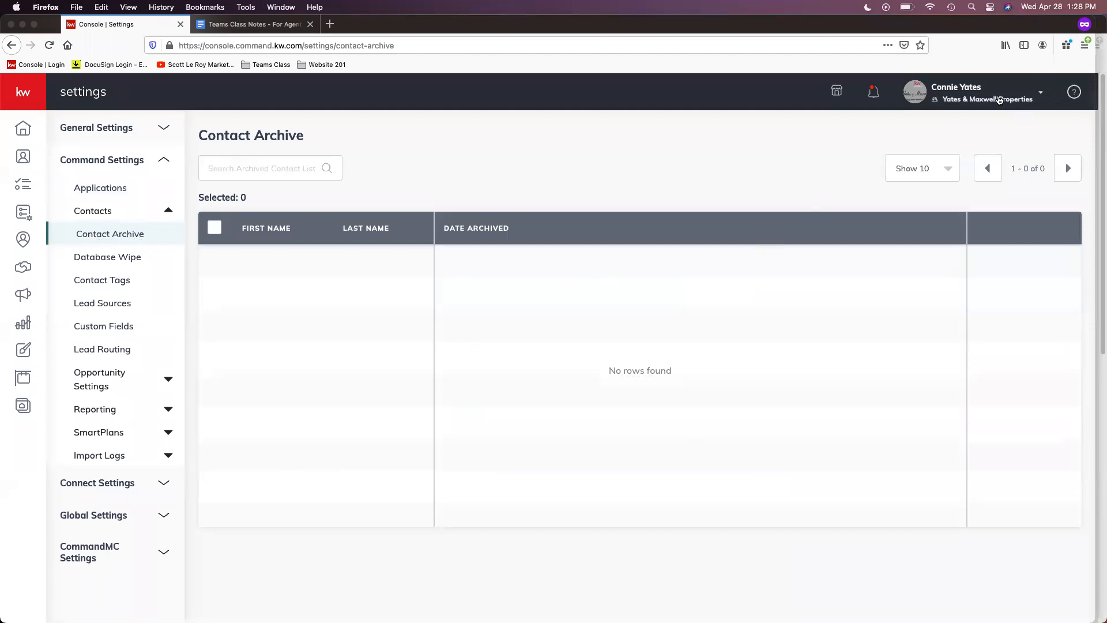
left_click(972, 96)
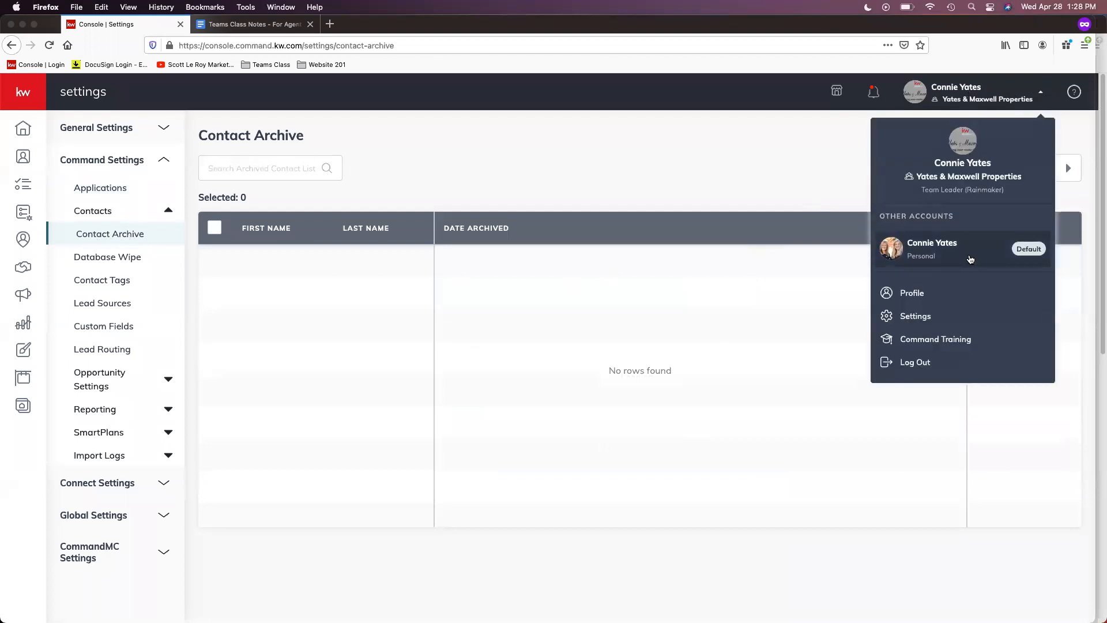
left_click(969, 256)
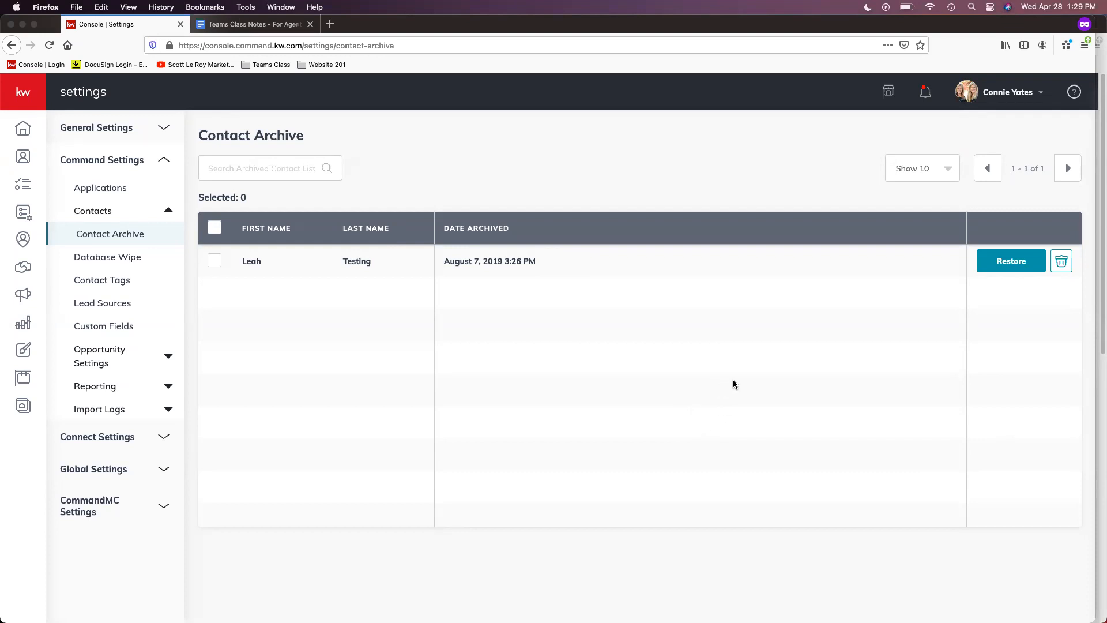
left_click(1018, 101)
left_click(989, 231)
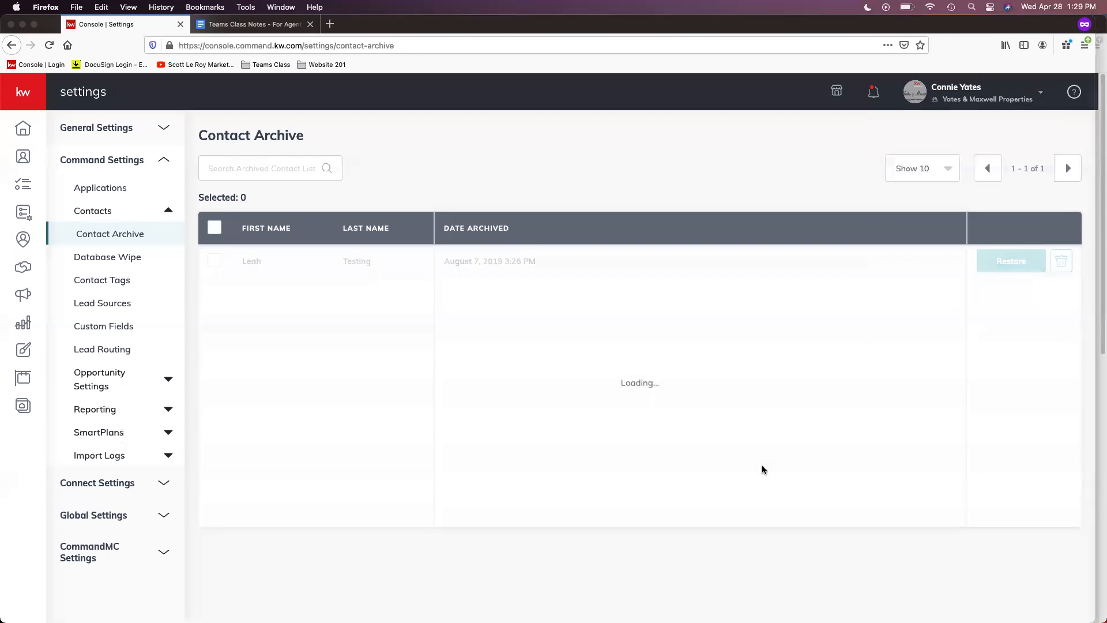
Open the Database Wipe settings and check in the profile's account list which account is active
left_click(106, 262)
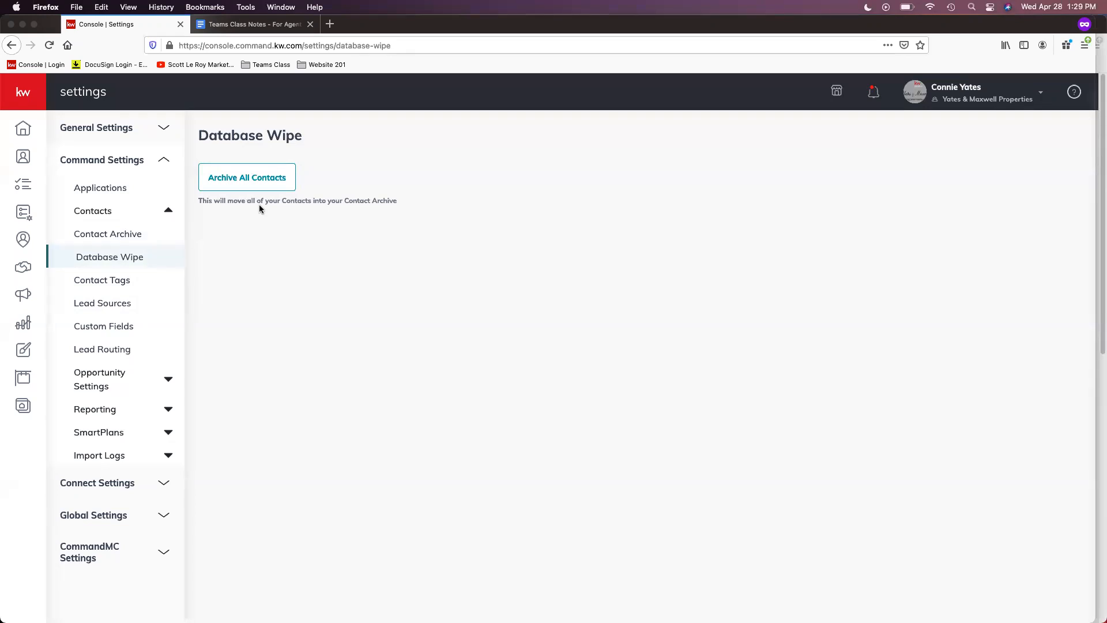
left_click(959, 99)
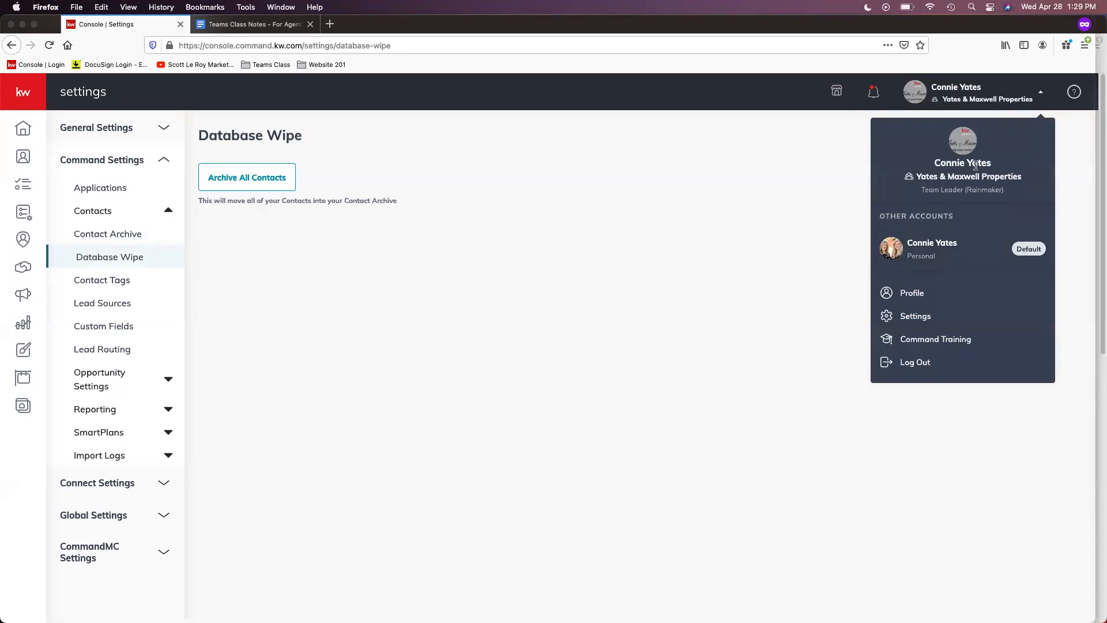
left_click(586, 178)
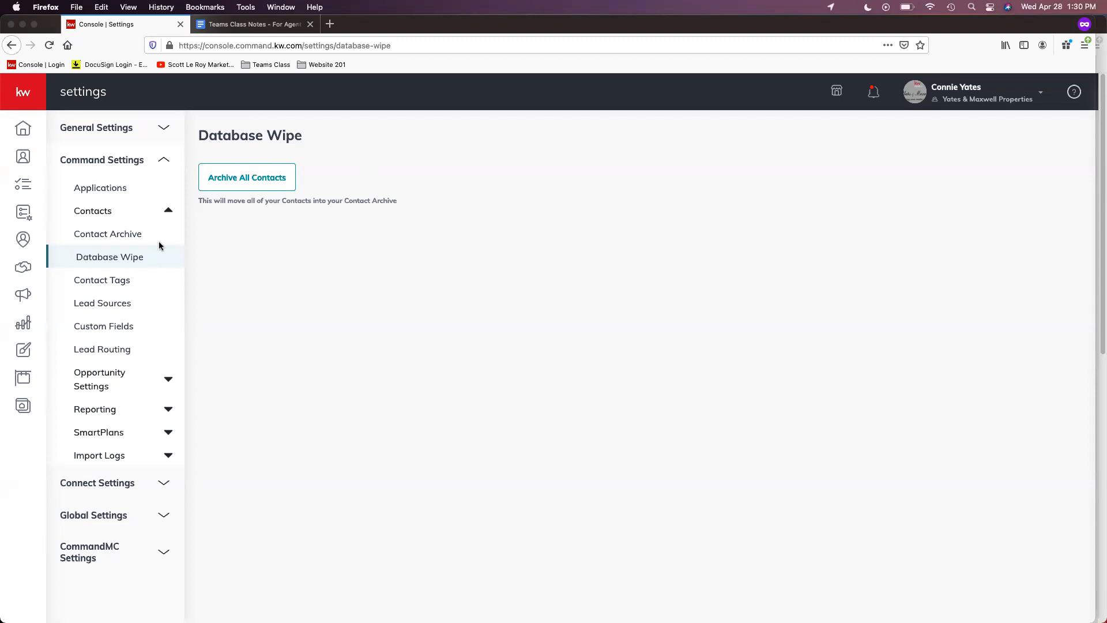
Compare the Contact Tags of the team account with those of the personal account, and return to the Yates & Maxwell Properties team account
left_click(118, 282)
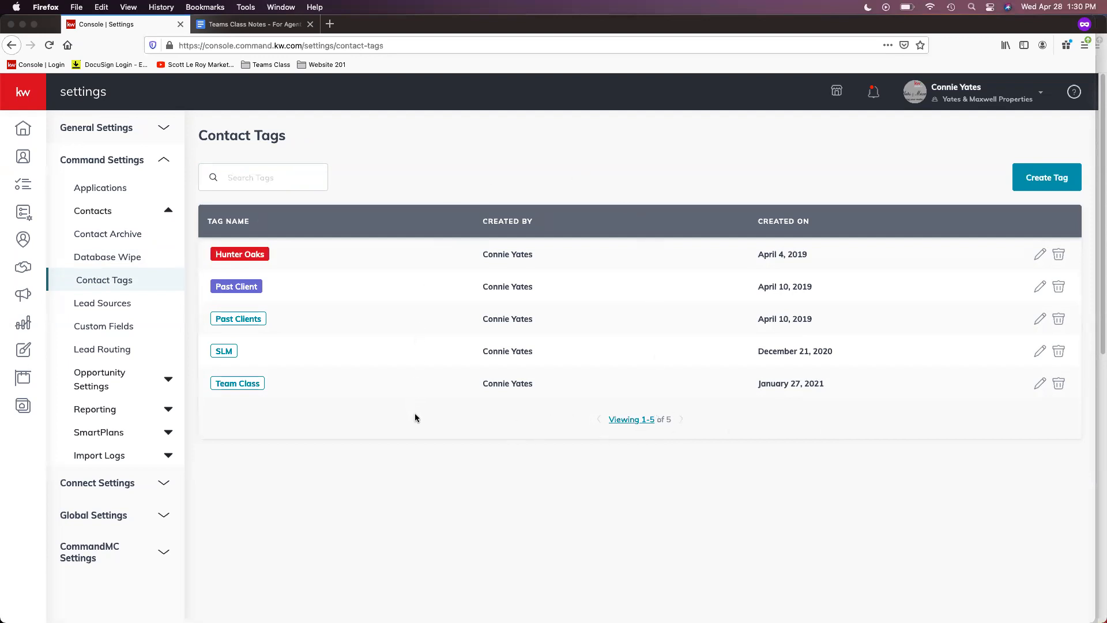
left_click(984, 92)
left_click(963, 257)
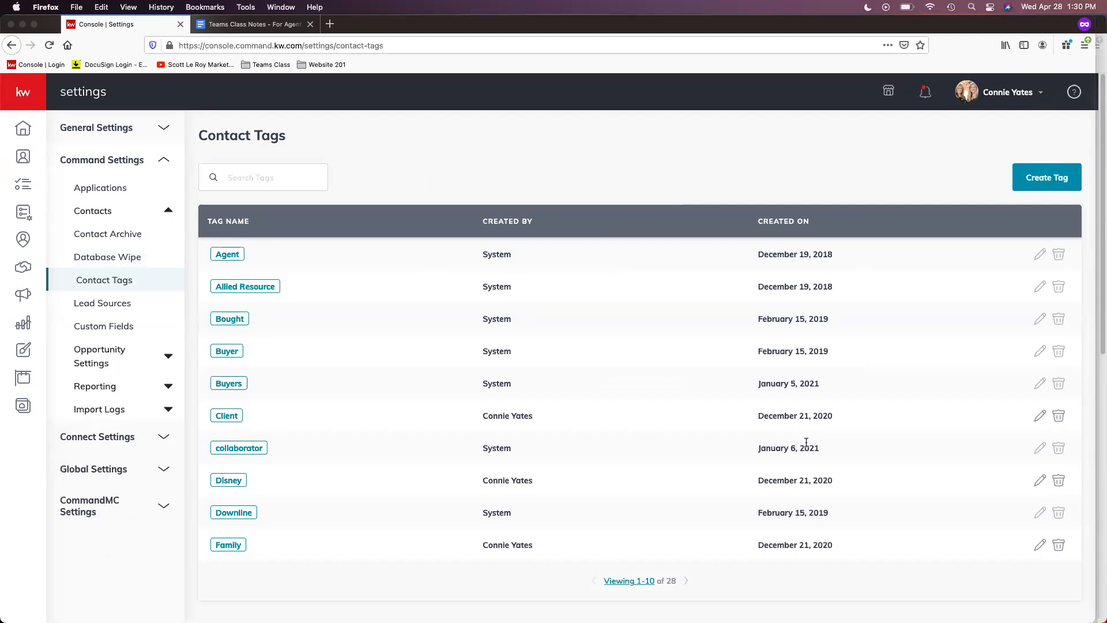
left_click(1004, 90)
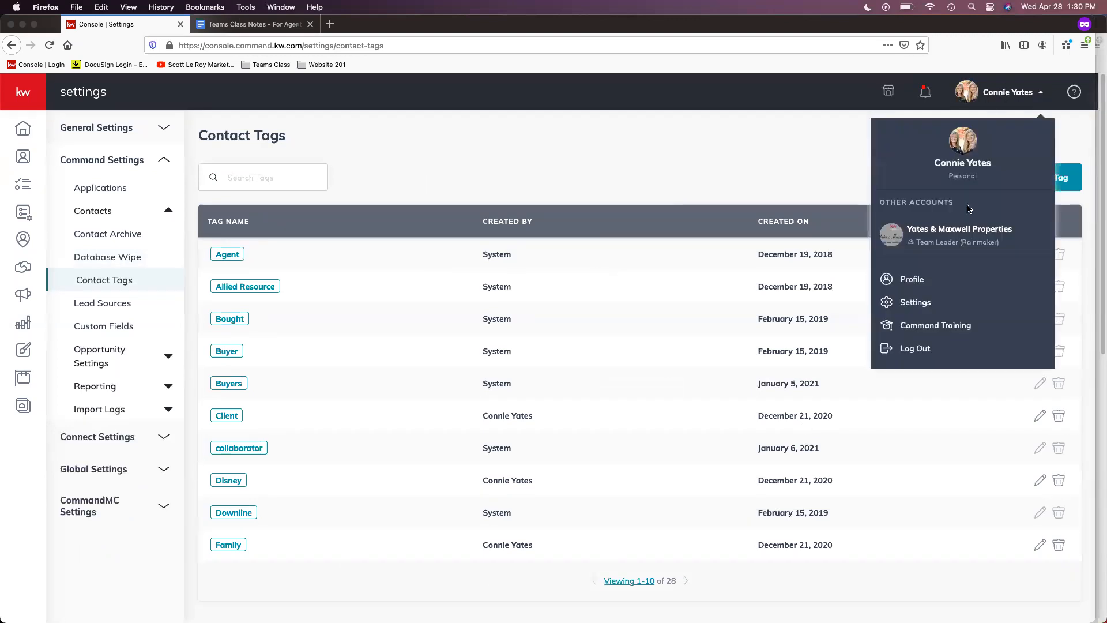
left_click(959, 249)
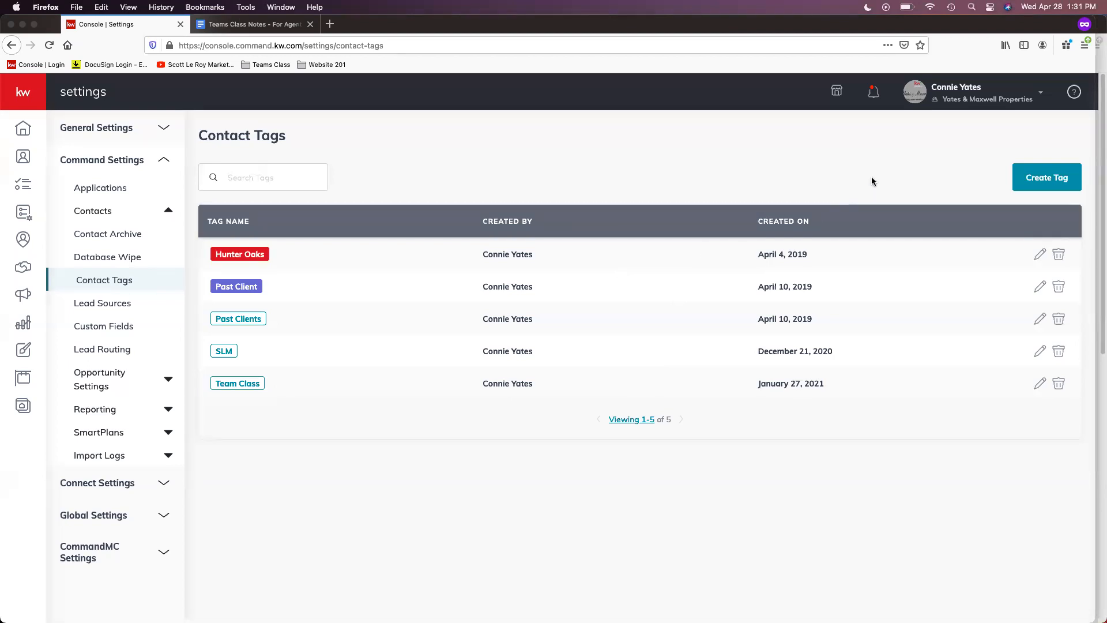
left_click(990, 233)
Review the team account's Lead Sources and Custom Fields settings
left_click(105, 313)
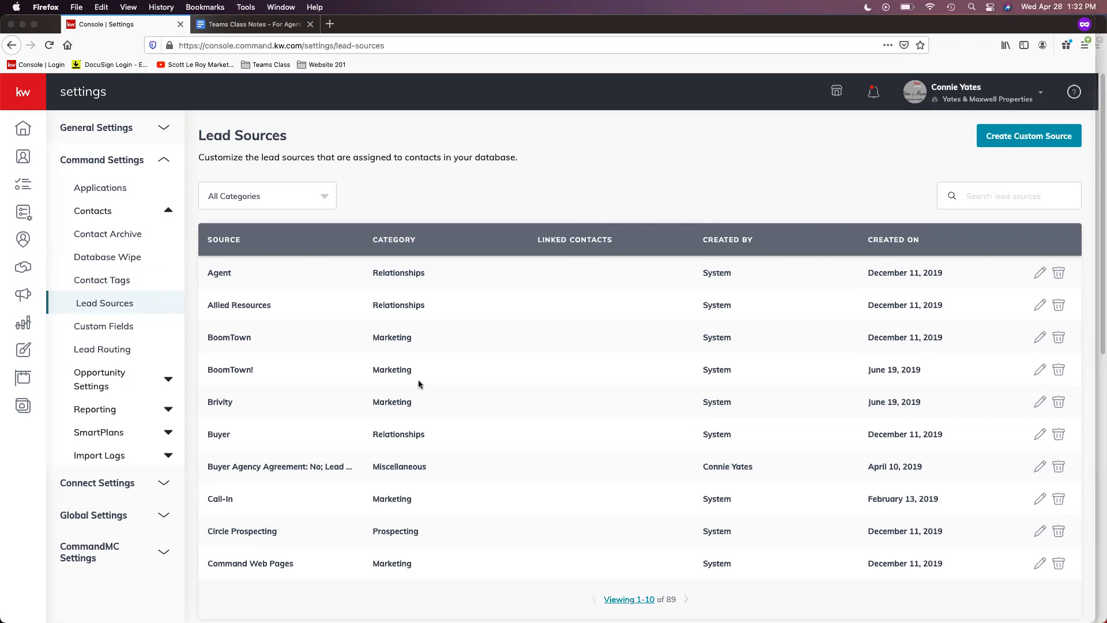
left_click(128, 336)
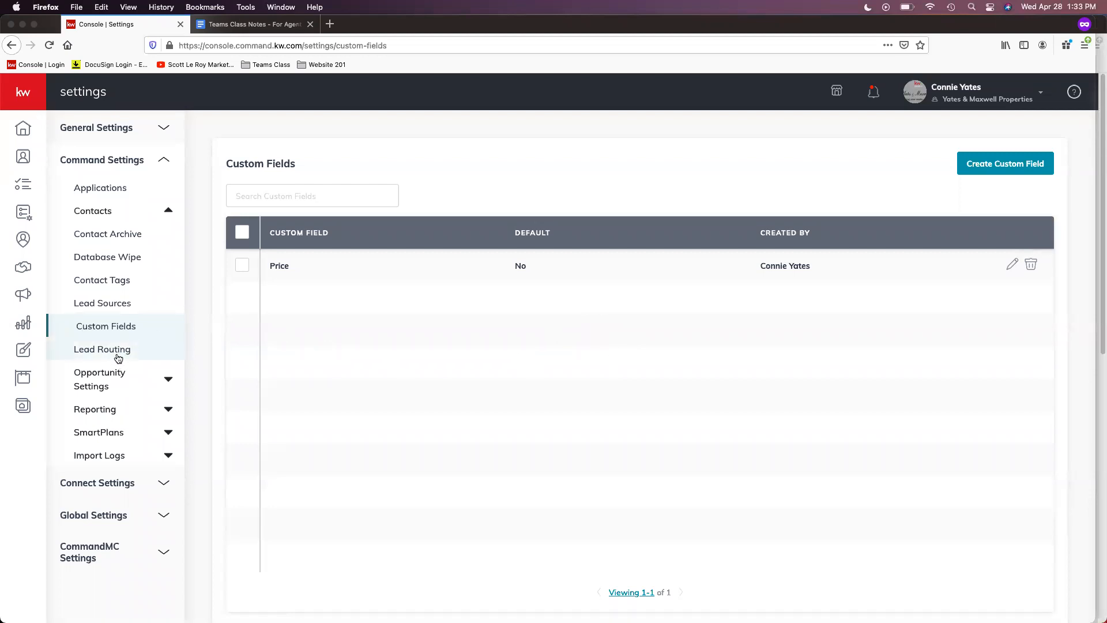
Open Lead Routing for the team account and start a new route titled "Team Class 4/28"
left_click(118, 357)
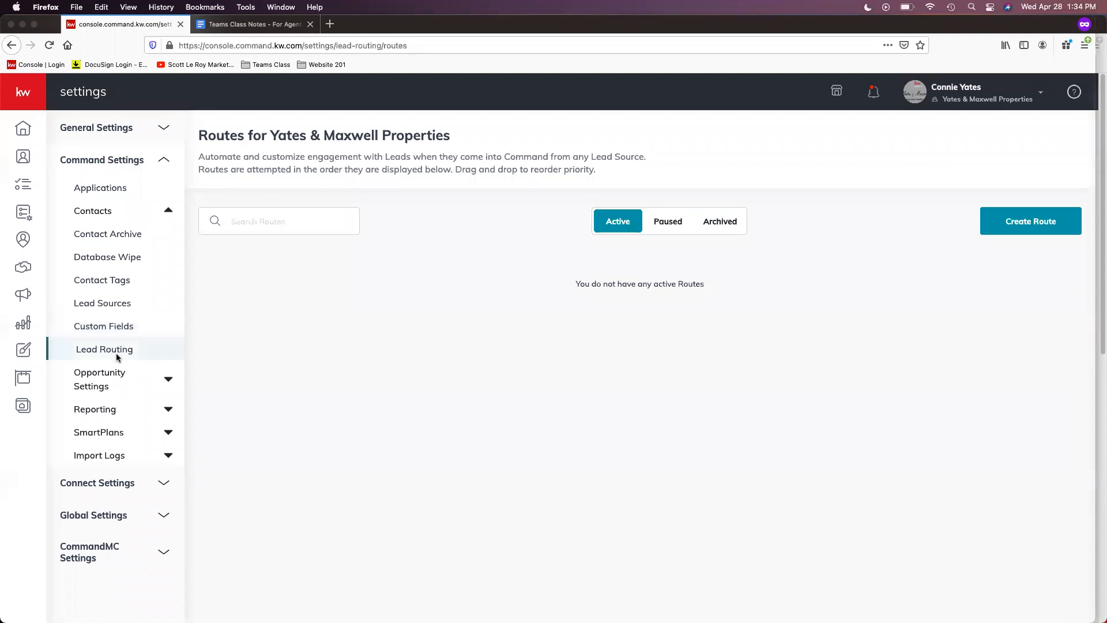
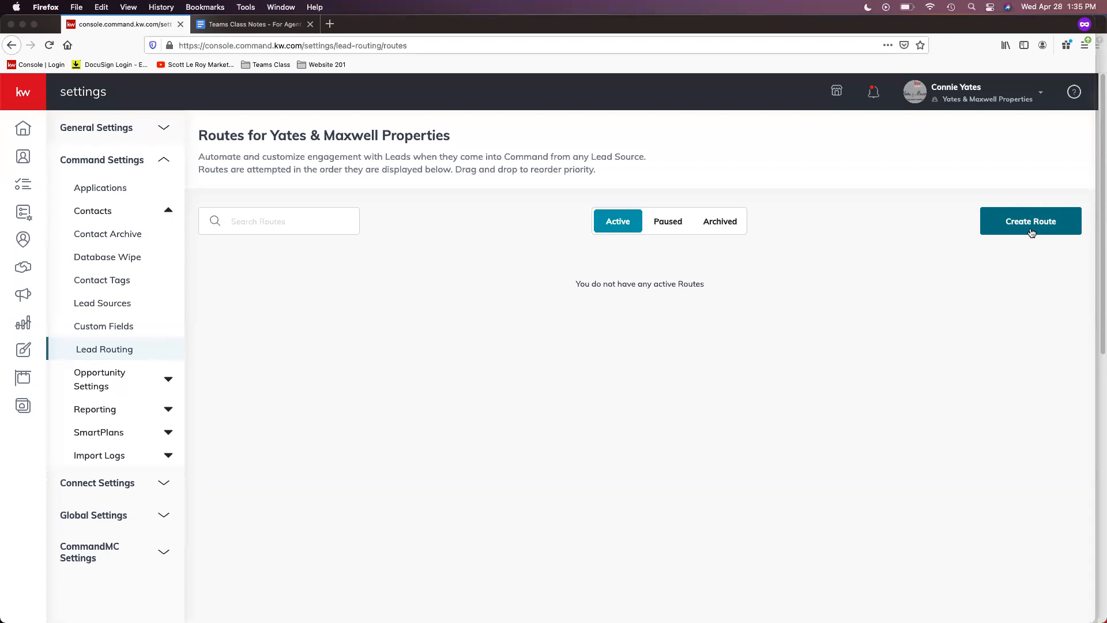
left_click(1032, 232)
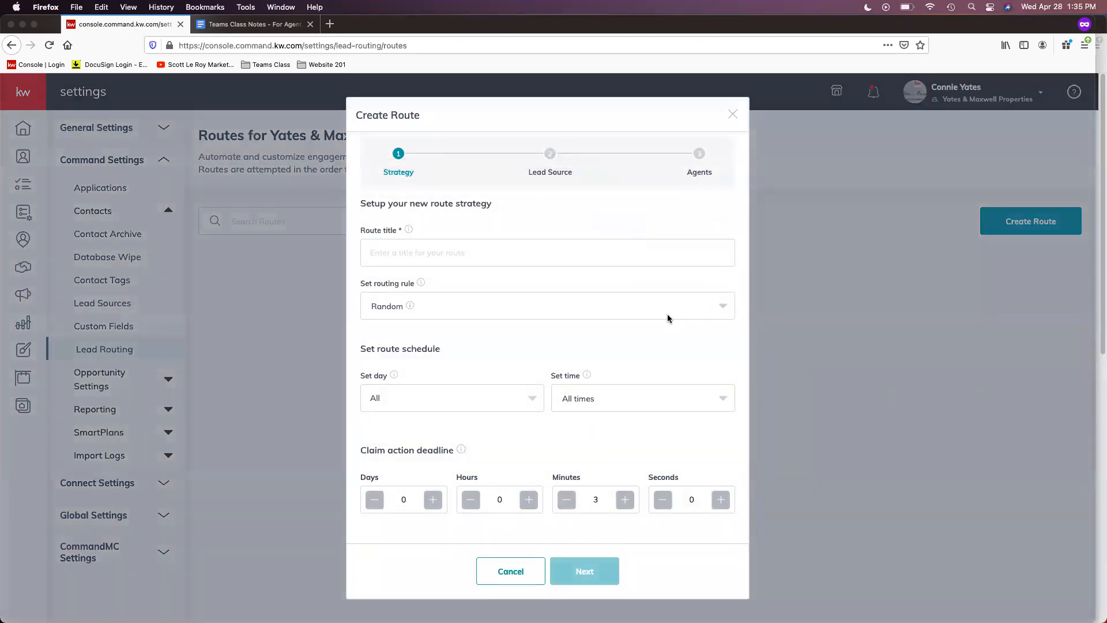
left_click(549, 258)
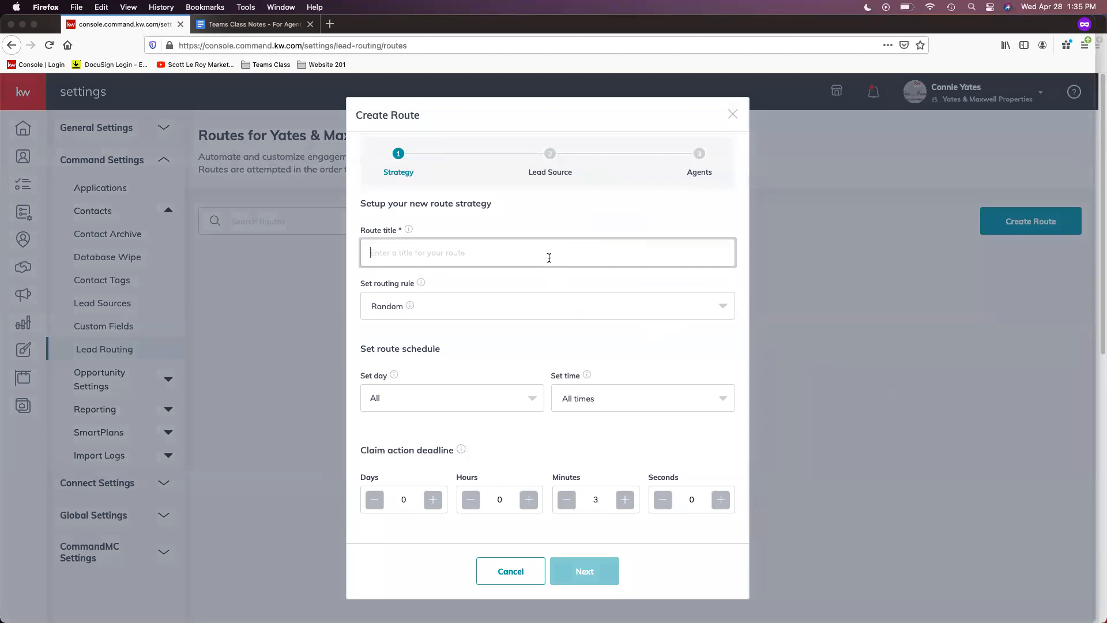
type("Team Clas")
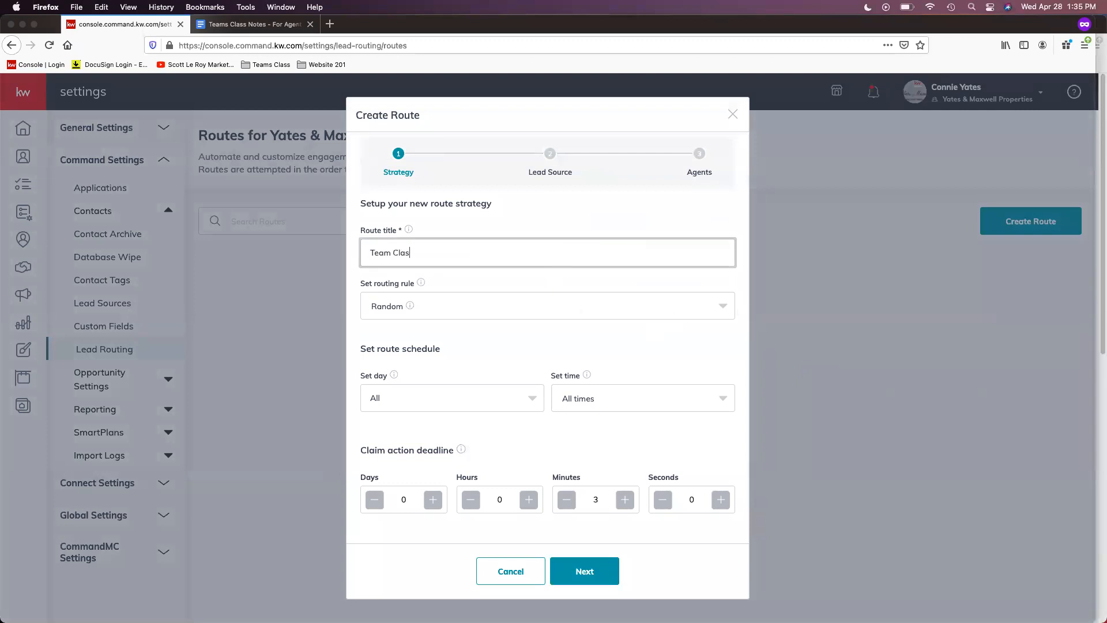
type("s 4/28")
left_click(495, 281)
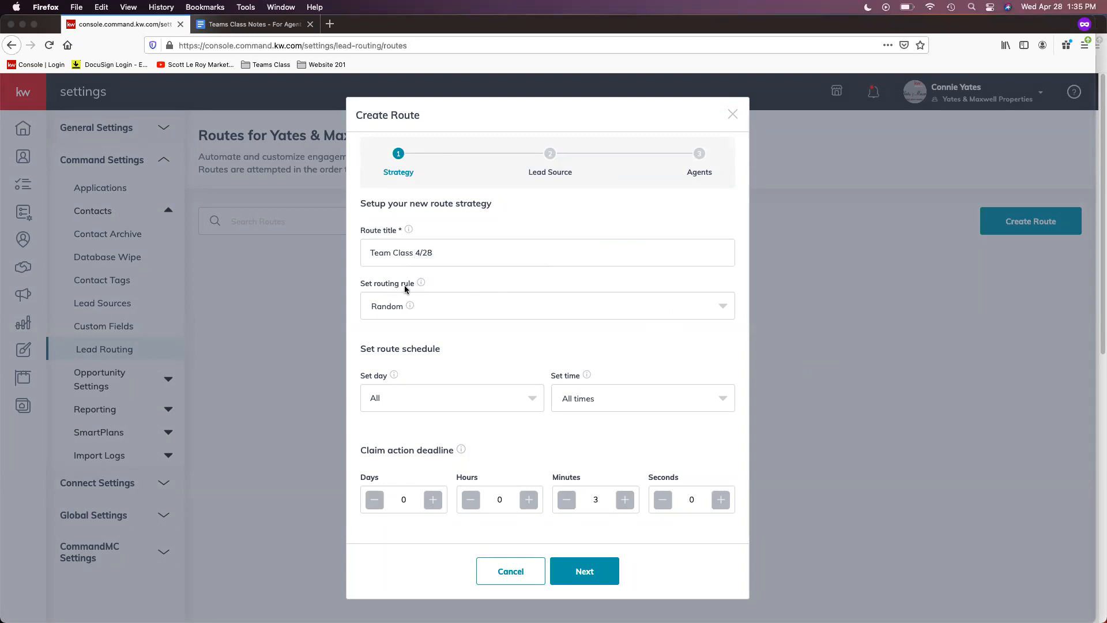
Read the explanations of the available routing rules and set the route's rule to Round Robin
left_click(430, 309)
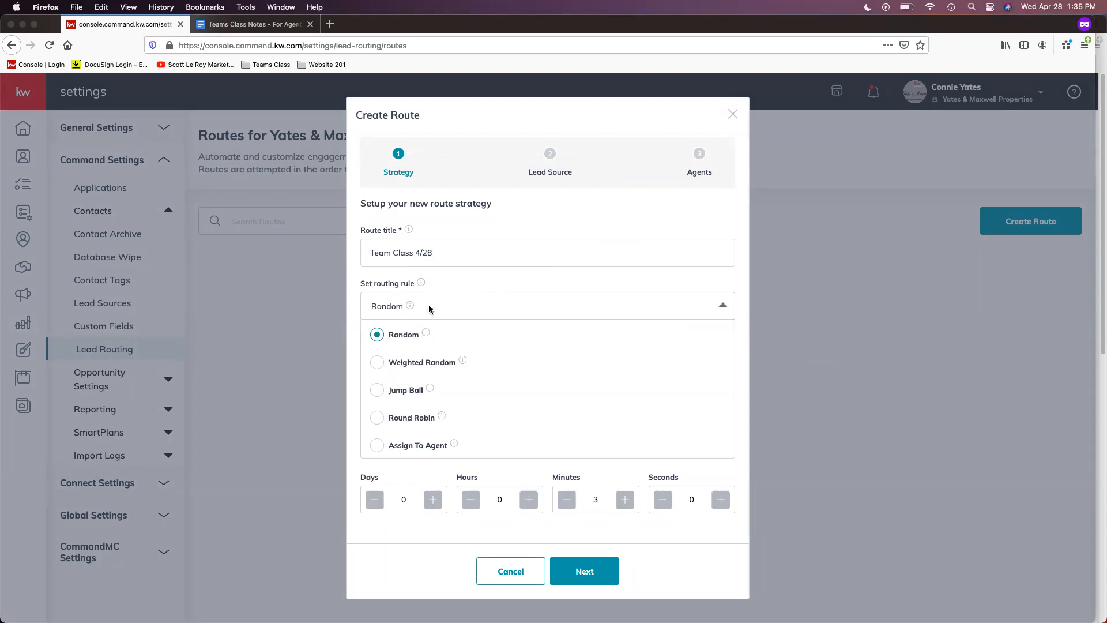
mouse_move(425, 337)
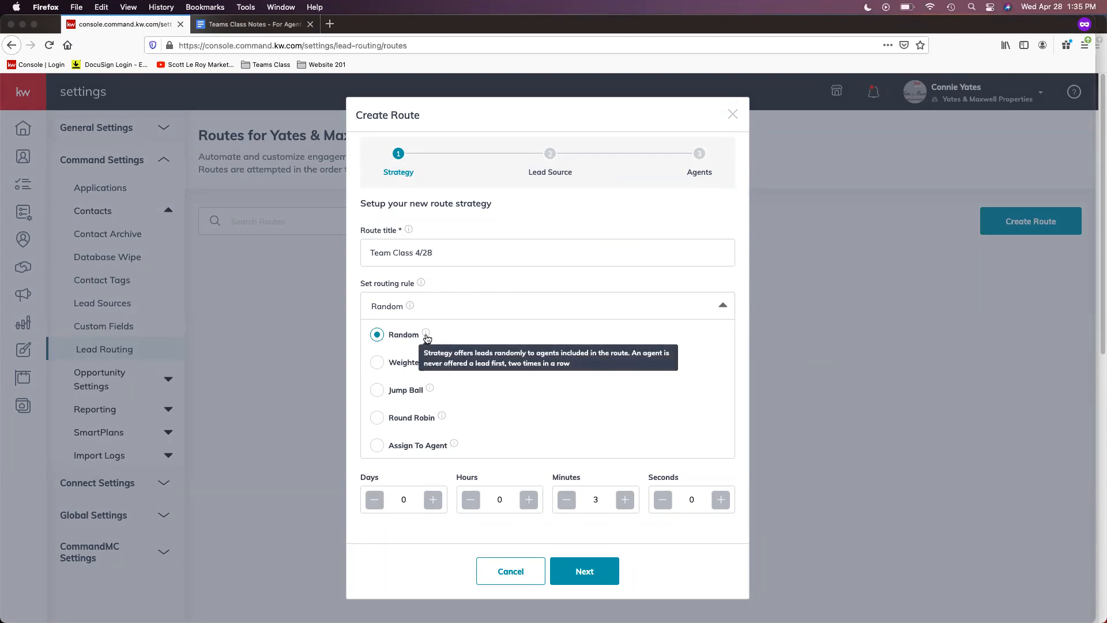
mouse_move(465, 364)
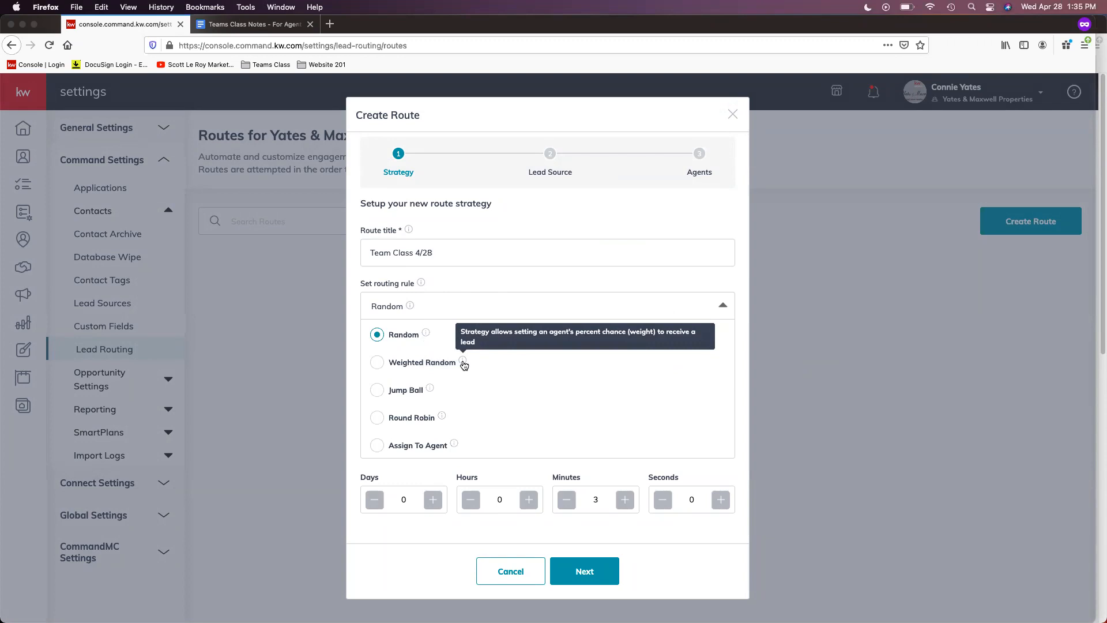
mouse_move(430, 390)
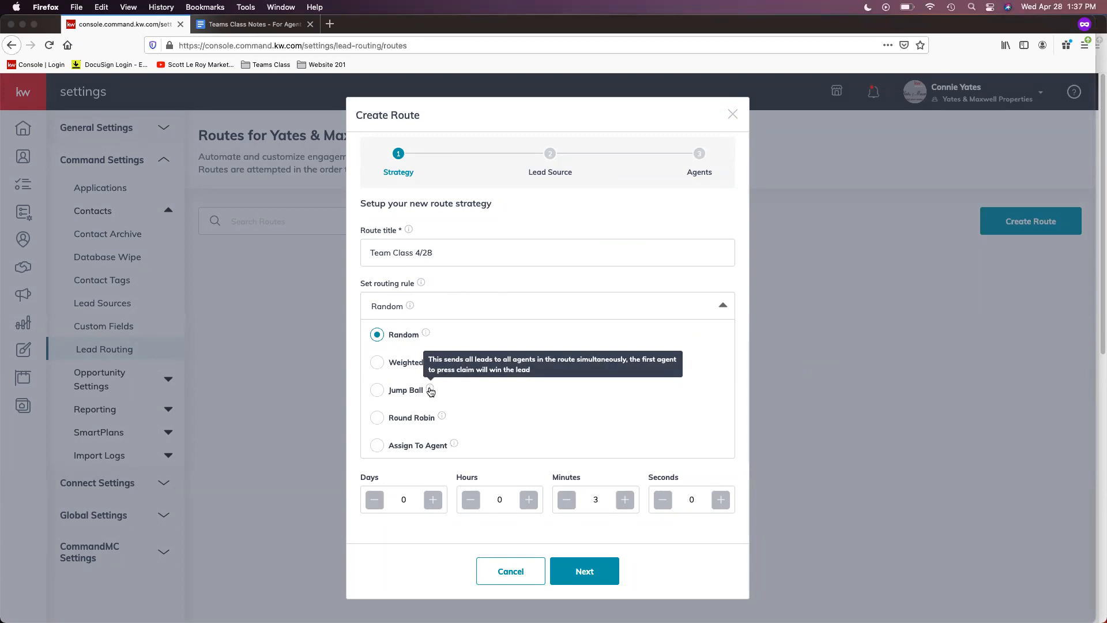
mouse_move(445, 419)
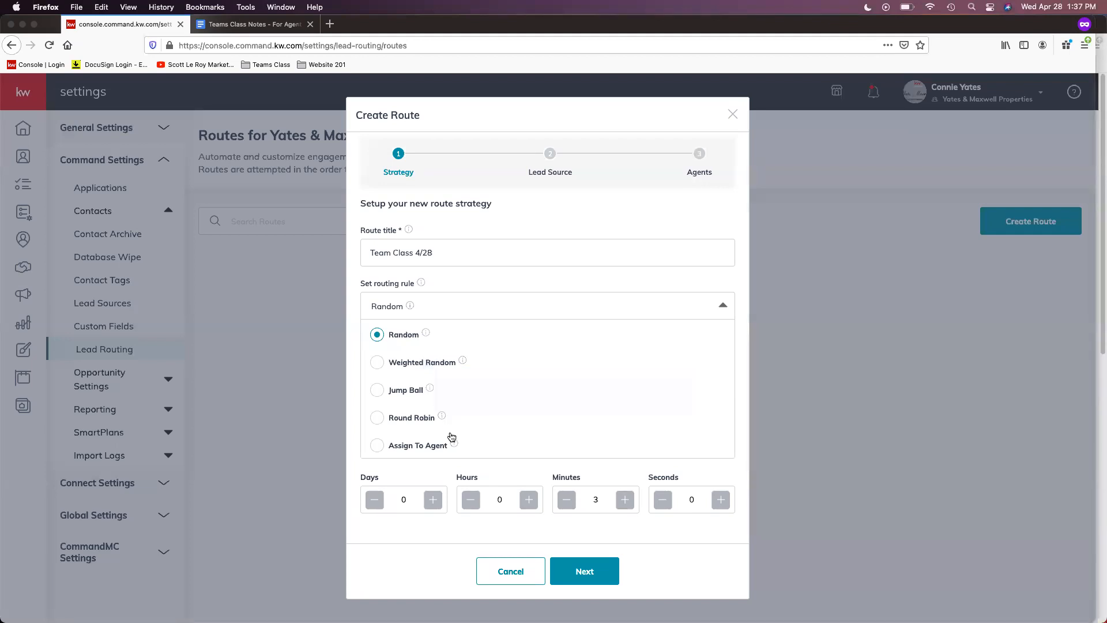
mouse_move(454, 447)
left_click(381, 419)
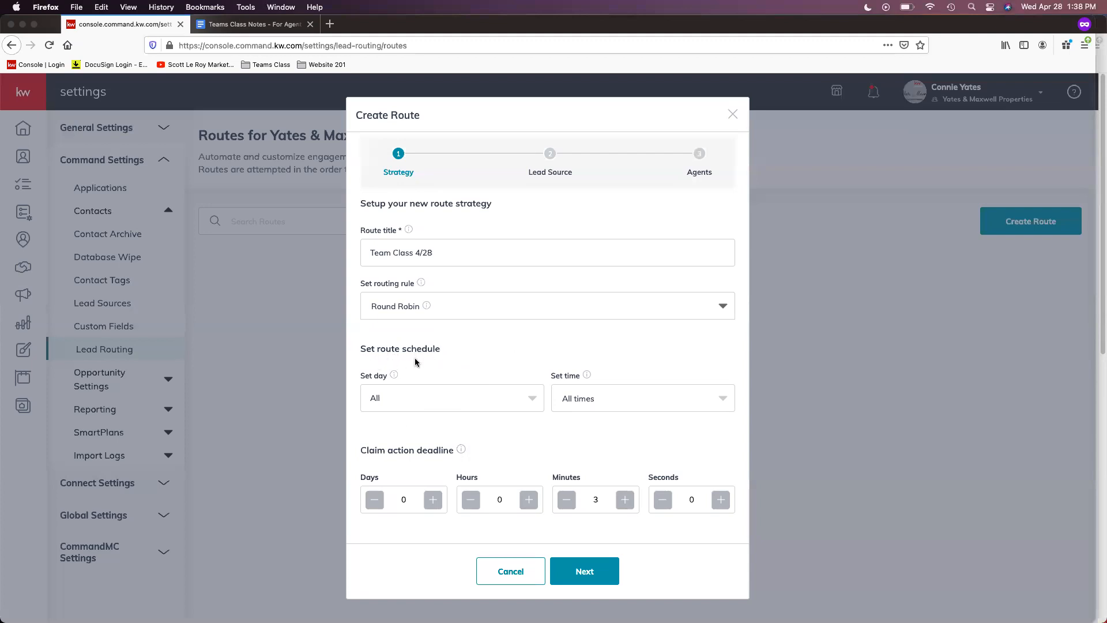
Examine the weekdays that can be chosen for the route's schedule, keeping all days selected
left_click(441, 399)
scroll(450, 445, "down", 1)
scroll(707, 458, "down", 2)
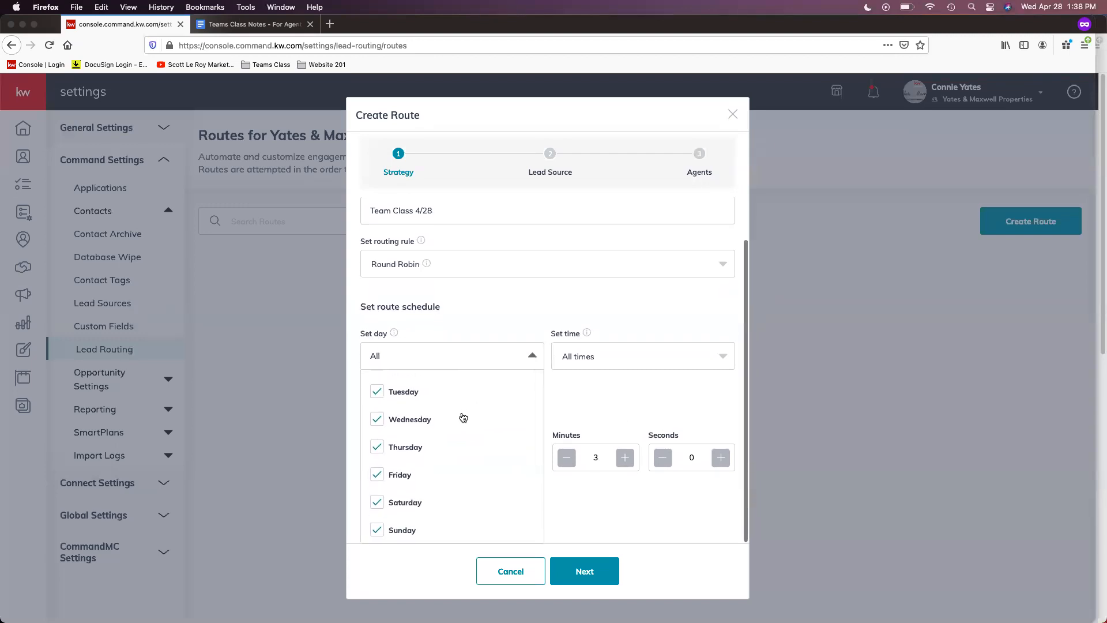
scroll(454, 421, "up", 1)
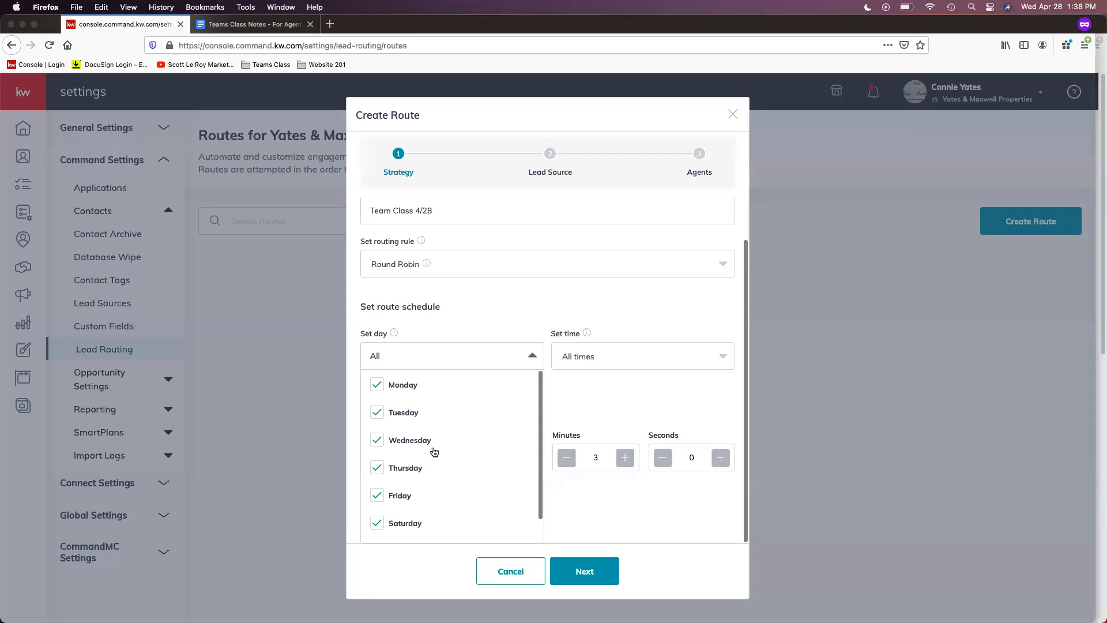
scroll(431, 447, "down", 1)
scroll(415, 430, "up", 1)
scroll(414, 476, "down", 1)
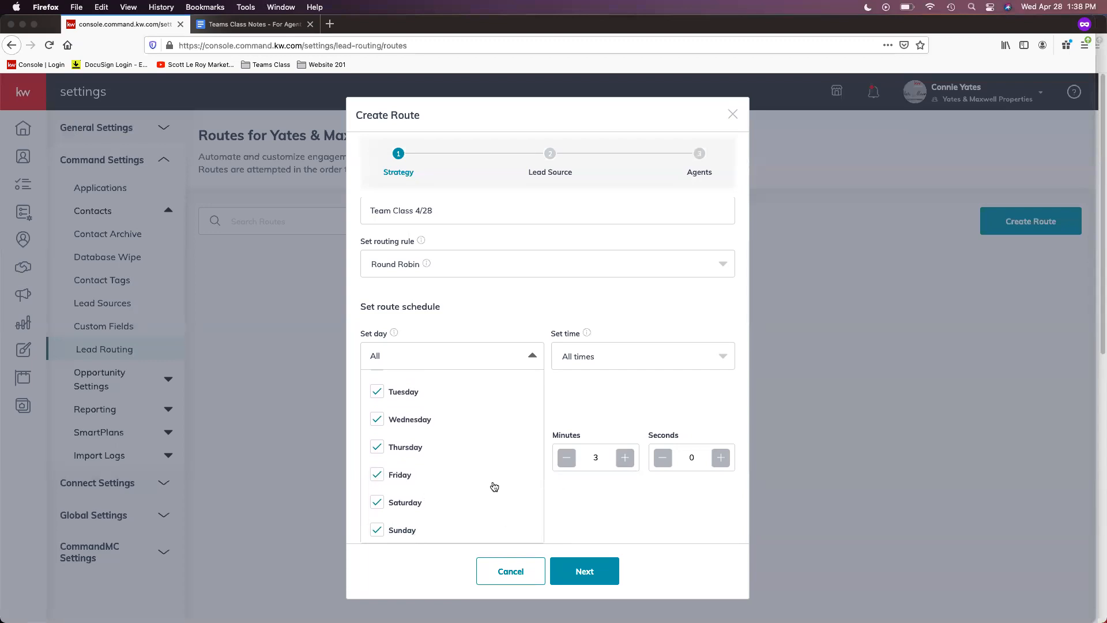
scroll(431, 495, "up", 1)
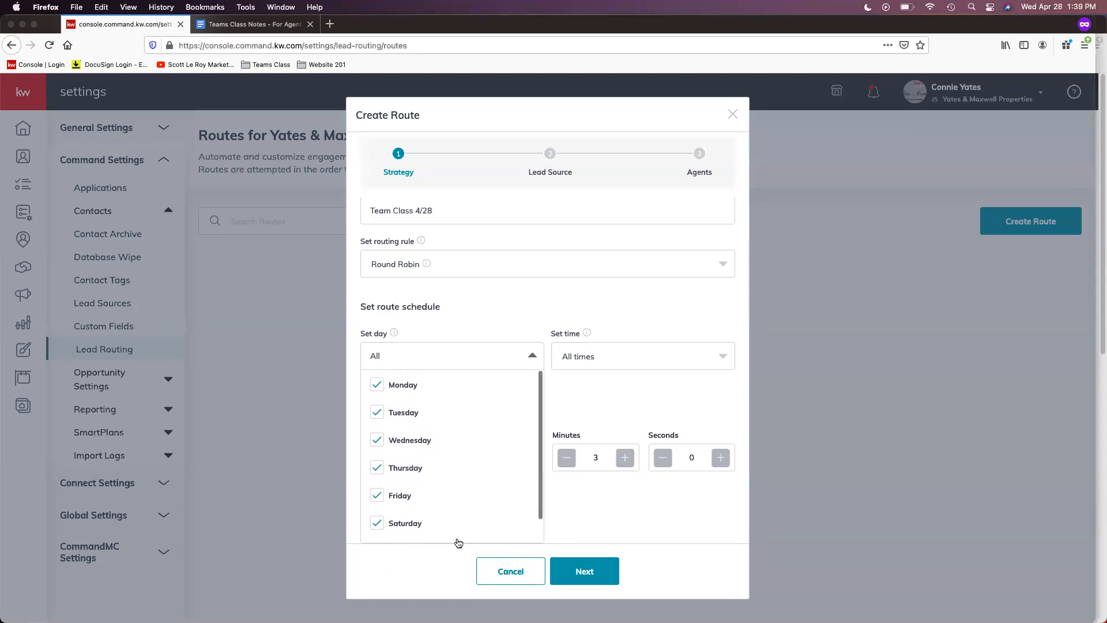
left_click(583, 402)
Give the route custom times from 08:00 AM to 06:00 PM and a claim action deadline of 1 hour 0 minutes
left_click(589, 396)
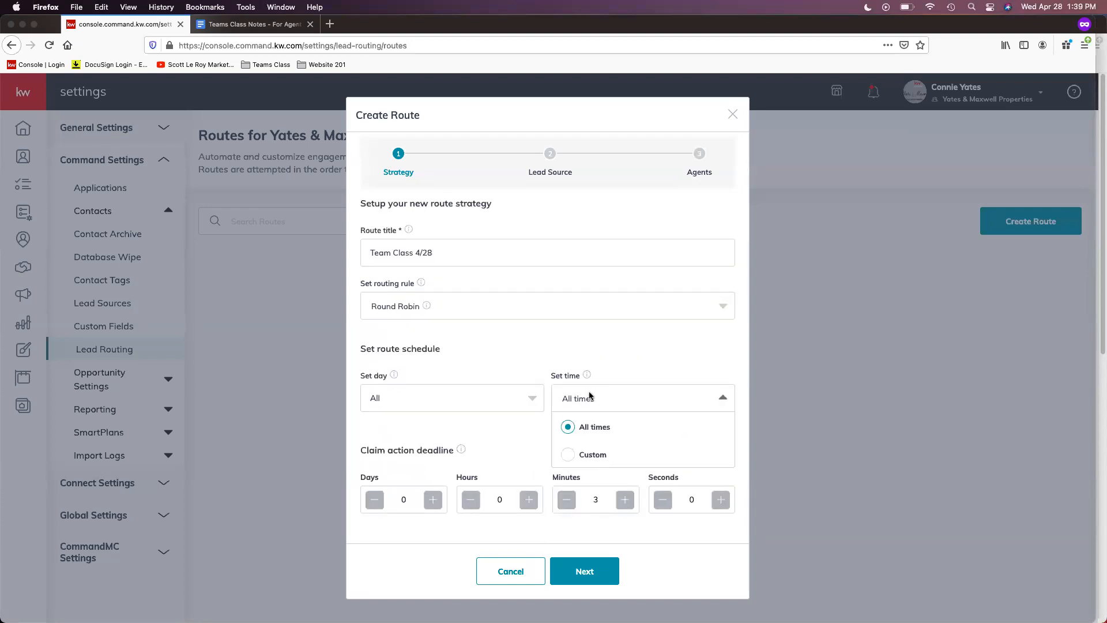
left_click(589, 455)
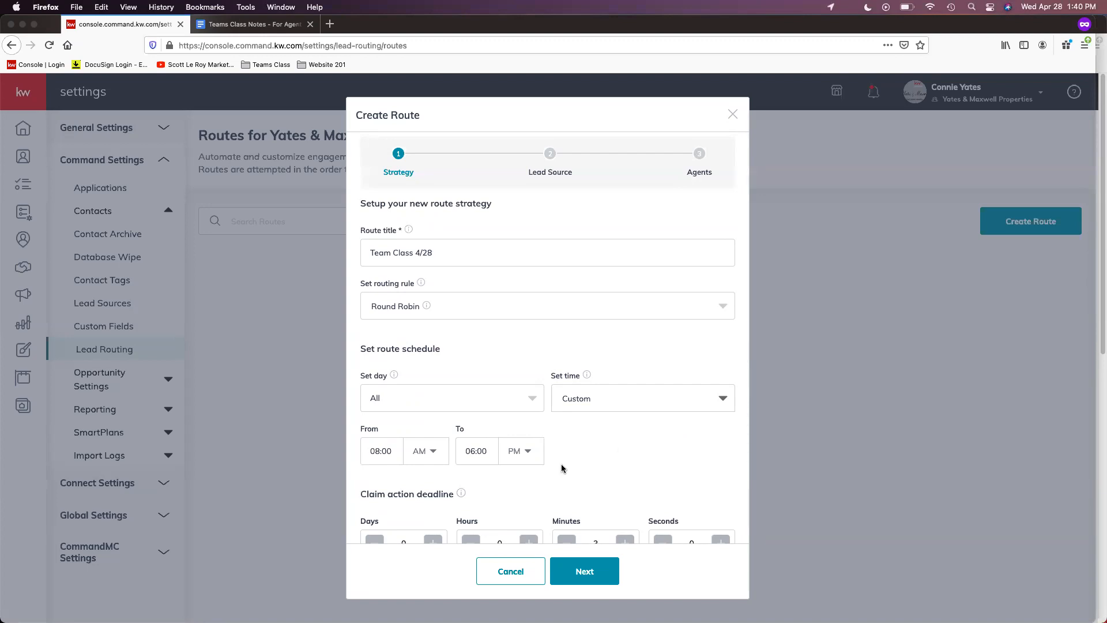
scroll(562, 464, "down", 1)
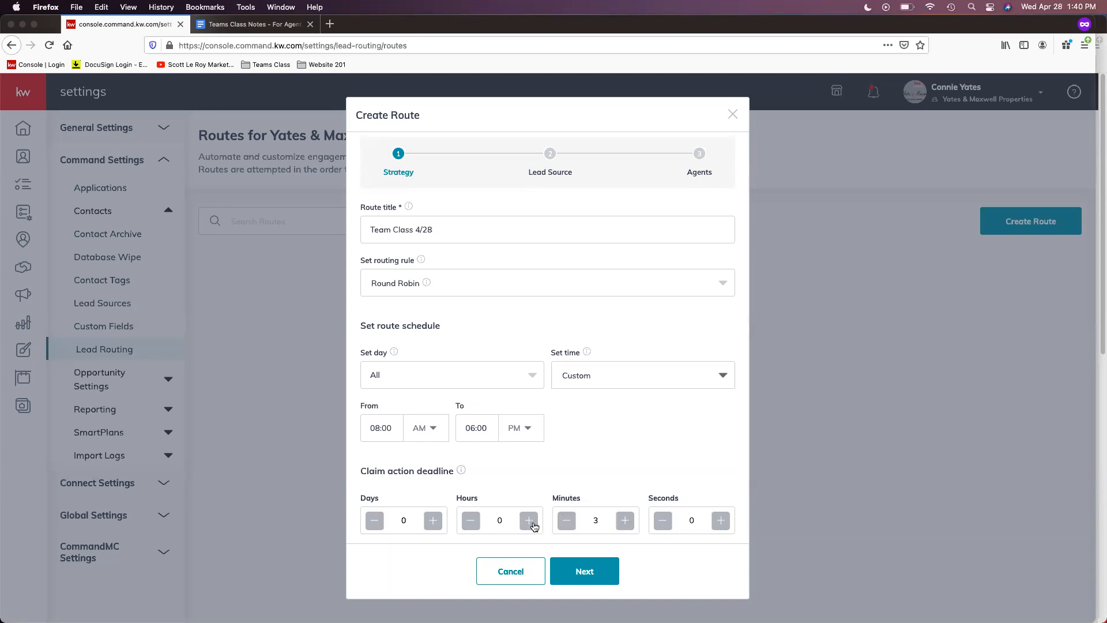
left_click(570, 526)
left_click(498, 520)
key("BackSpace")
type("1")
left_click(560, 527)
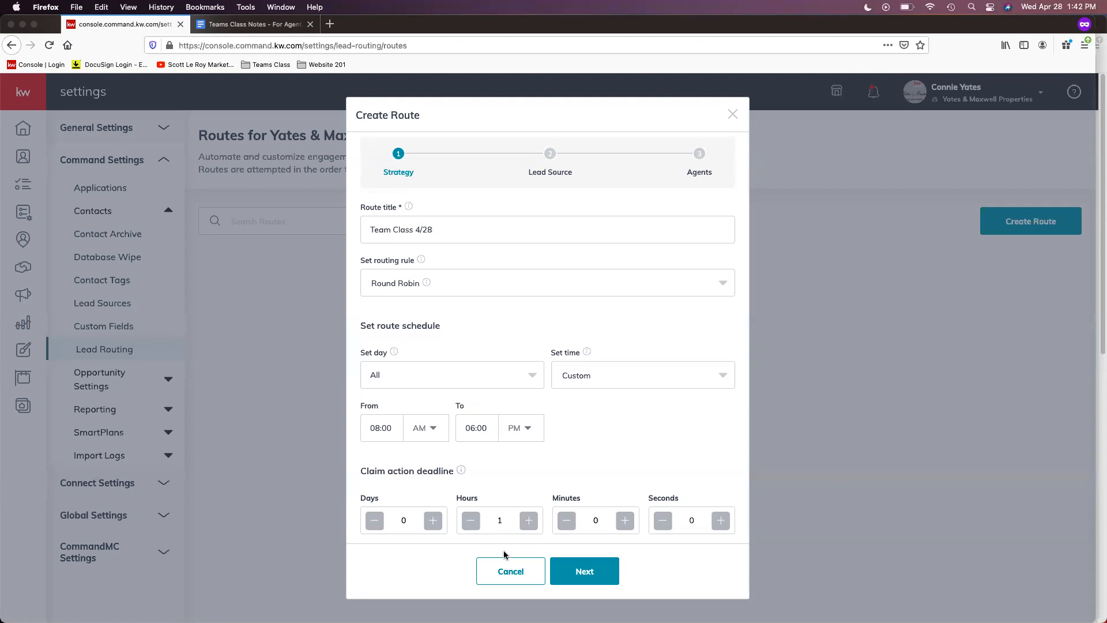
left_click(595, 574)
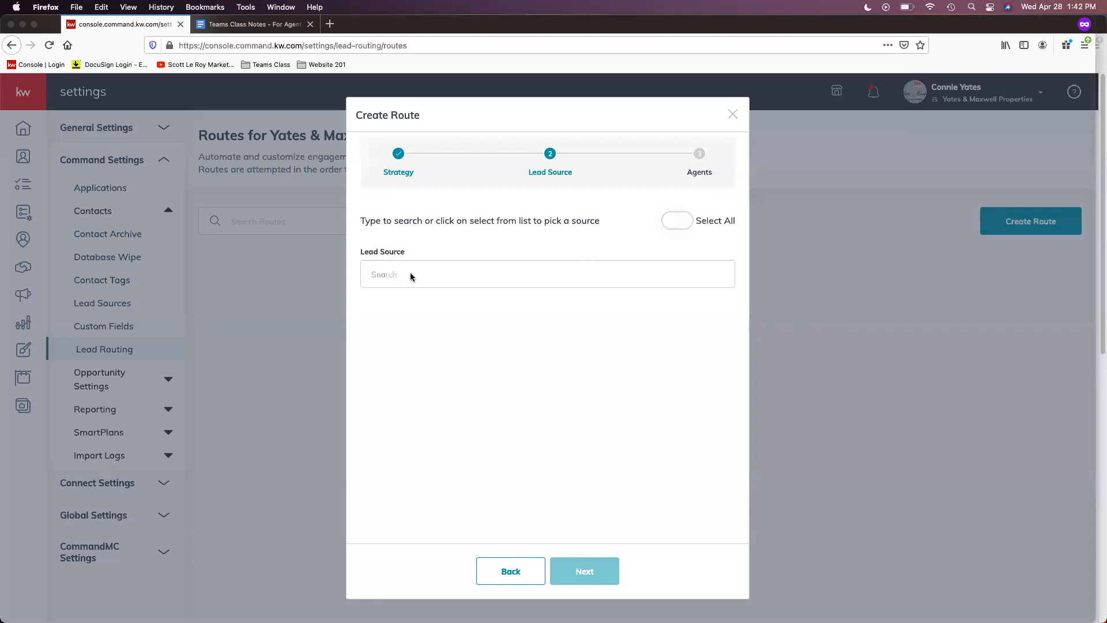
Apply the route to all lead sources, assign all team agents to it, and save it
left_click(674, 221)
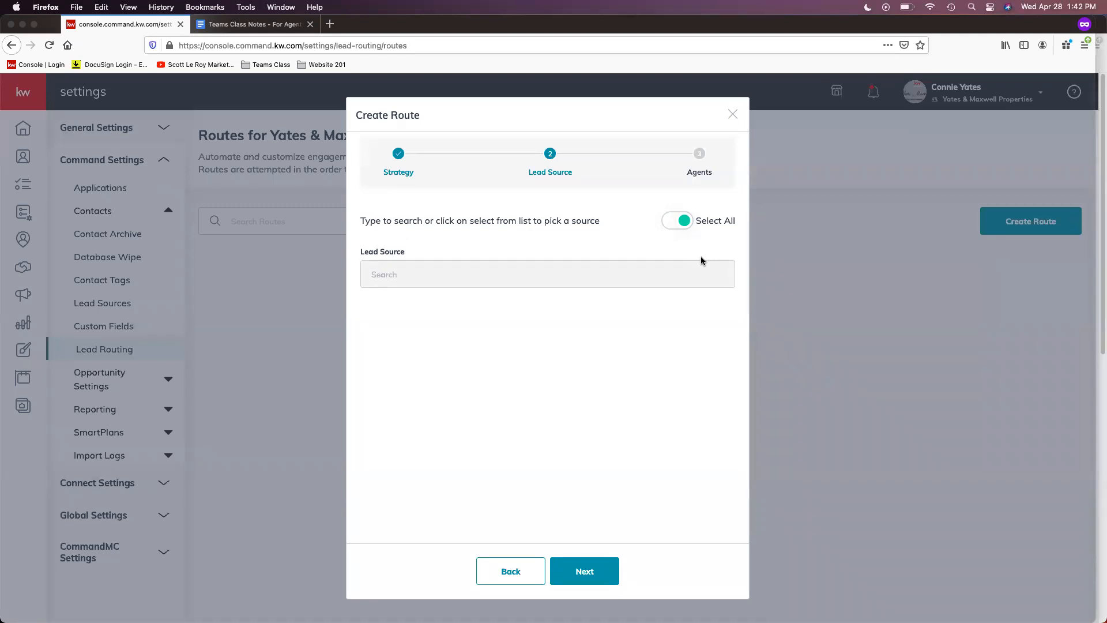
left_click(597, 577)
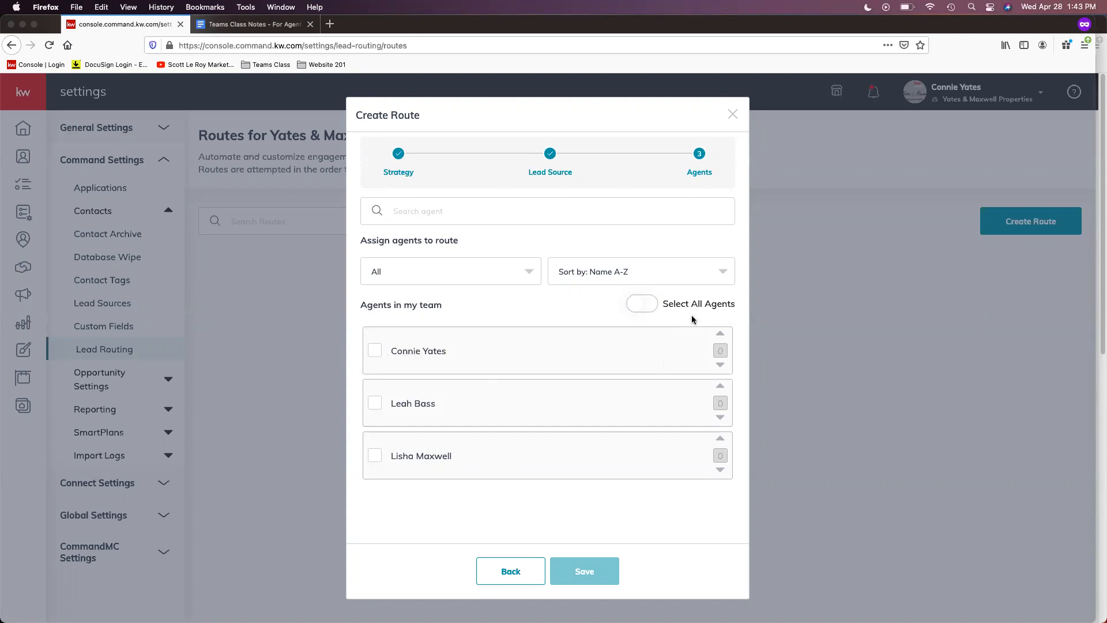
left_click(630, 311)
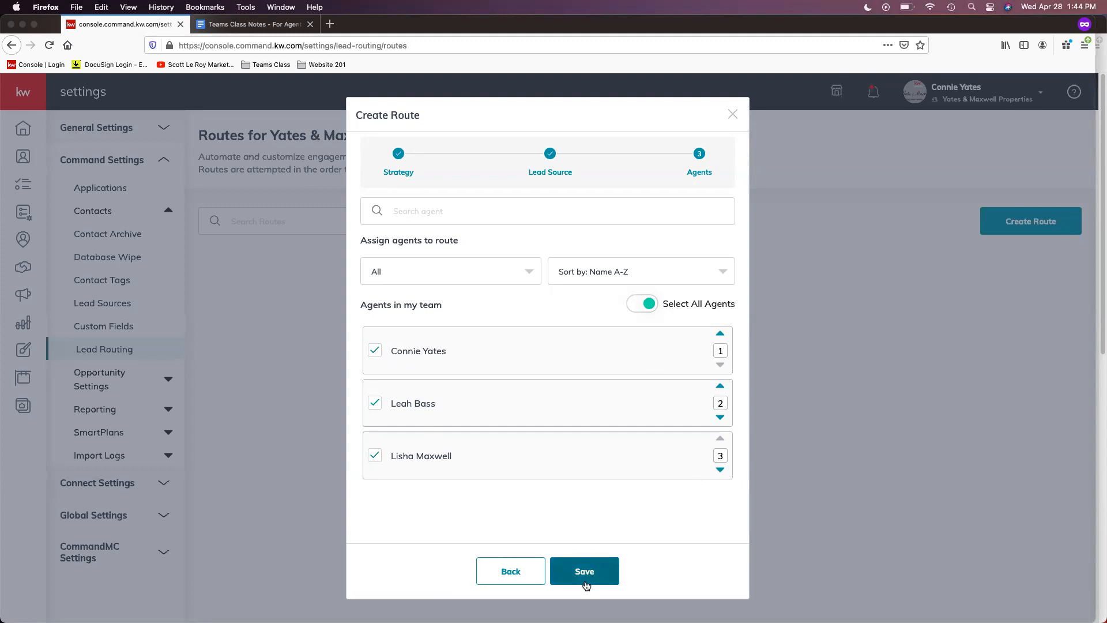
left_click(585, 571)
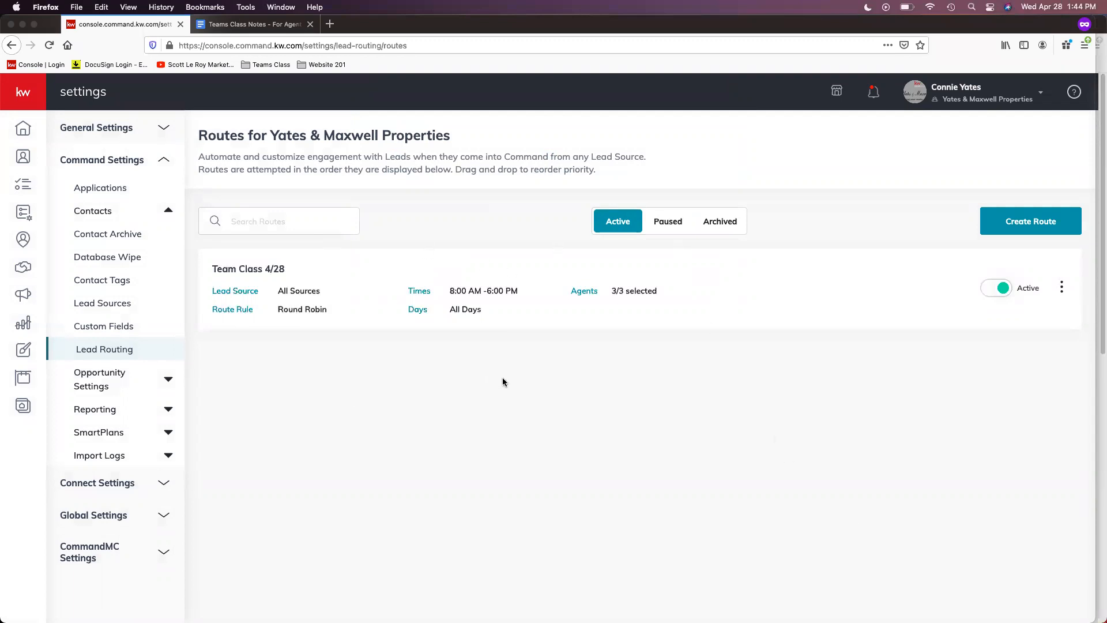
Check the options for the Team Class 4/28 route, pause it, and view the list of paused routes
left_click(1062, 287)
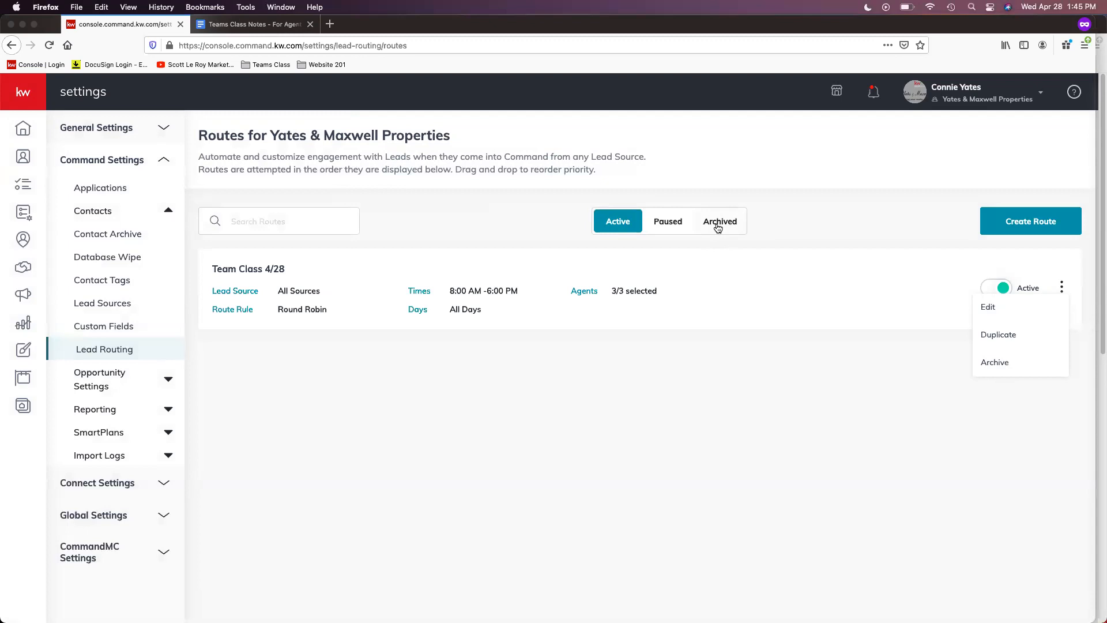
left_click(805, 357)
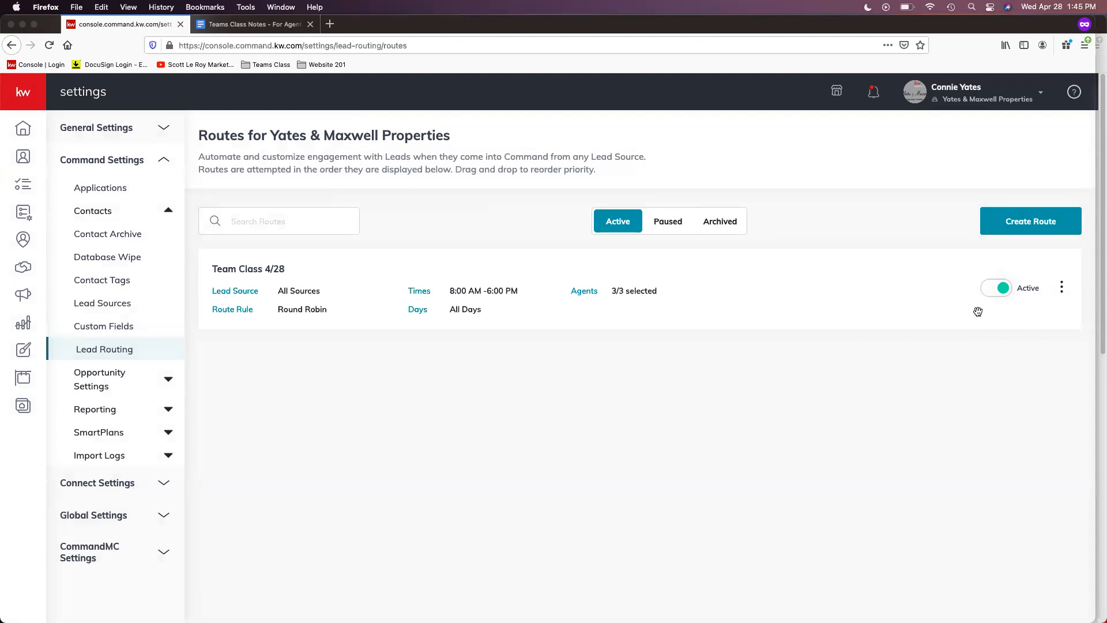
left_click(1003, 289)
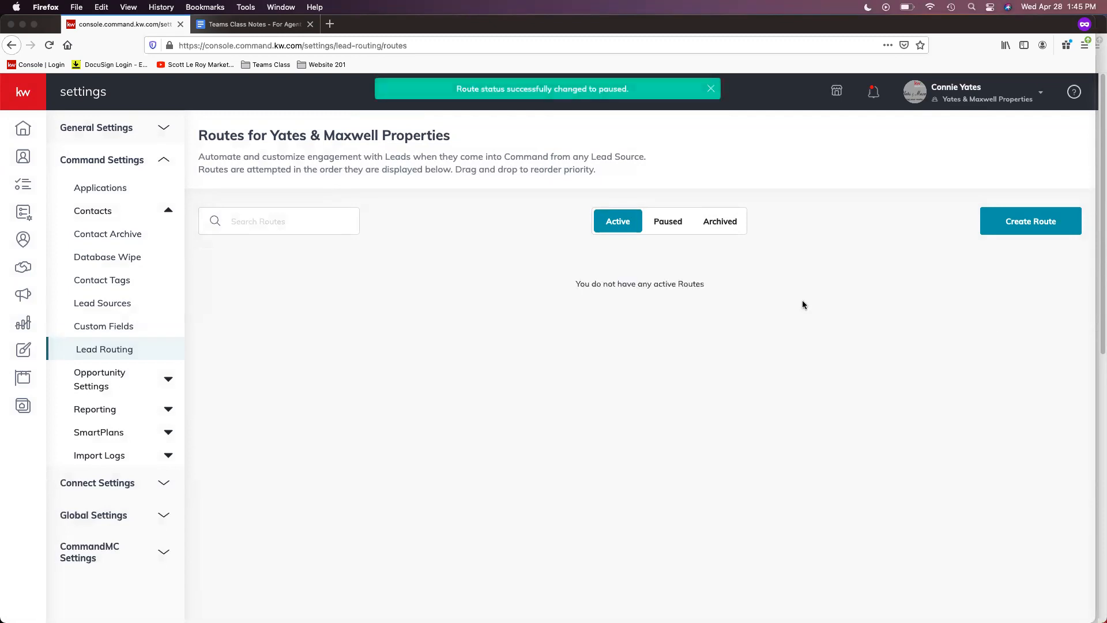
left_click(672, 227)
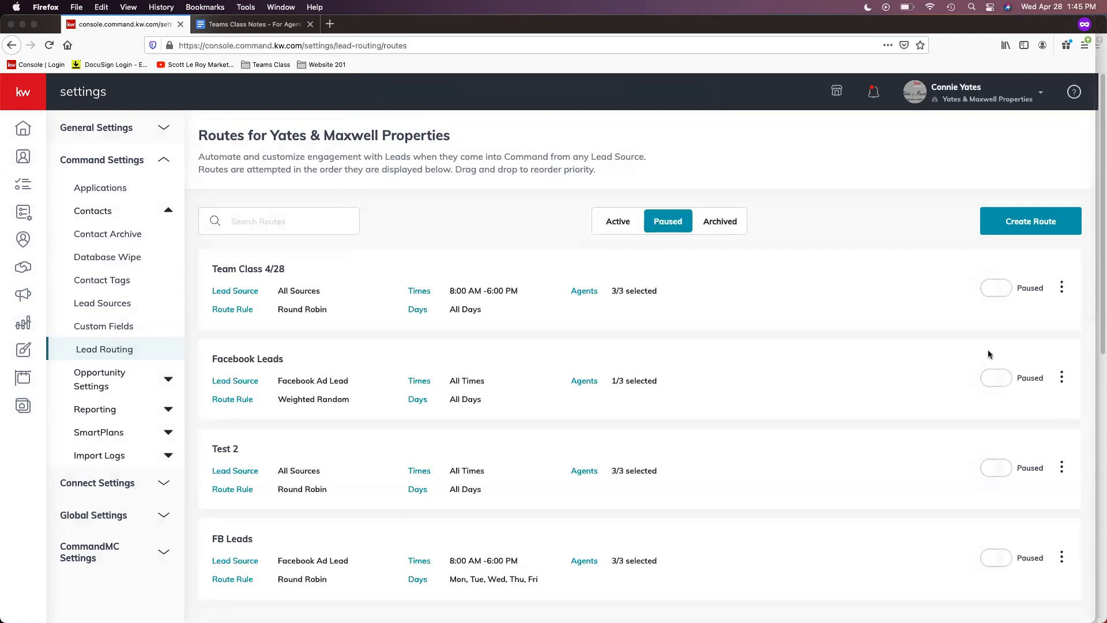
scroll(998, 312, "down", 1)
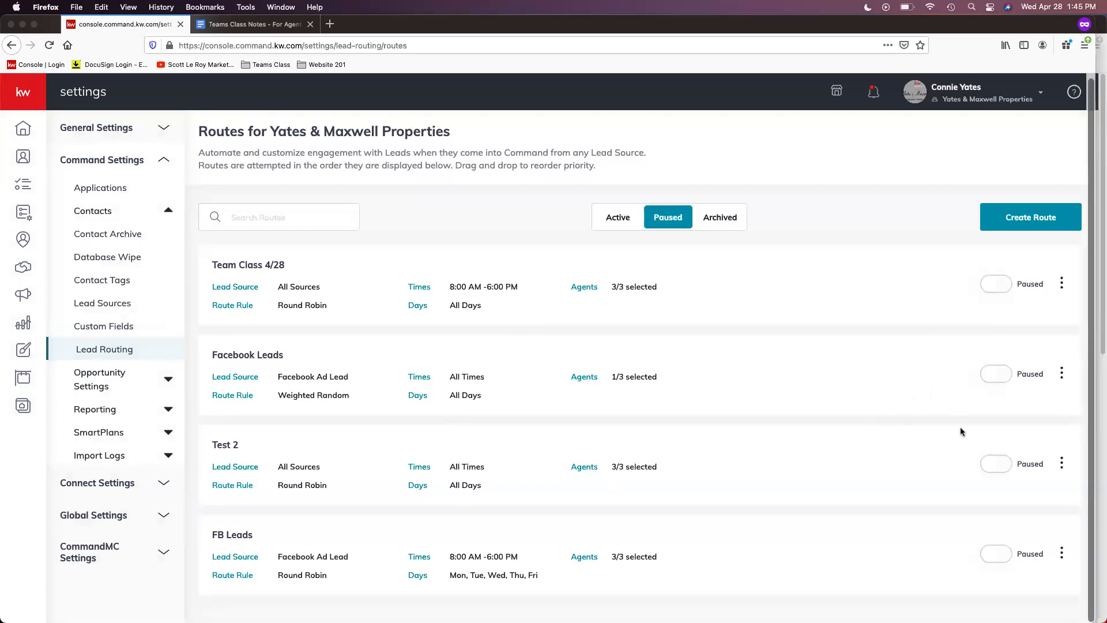
scroll(917, 443, "up", 1)
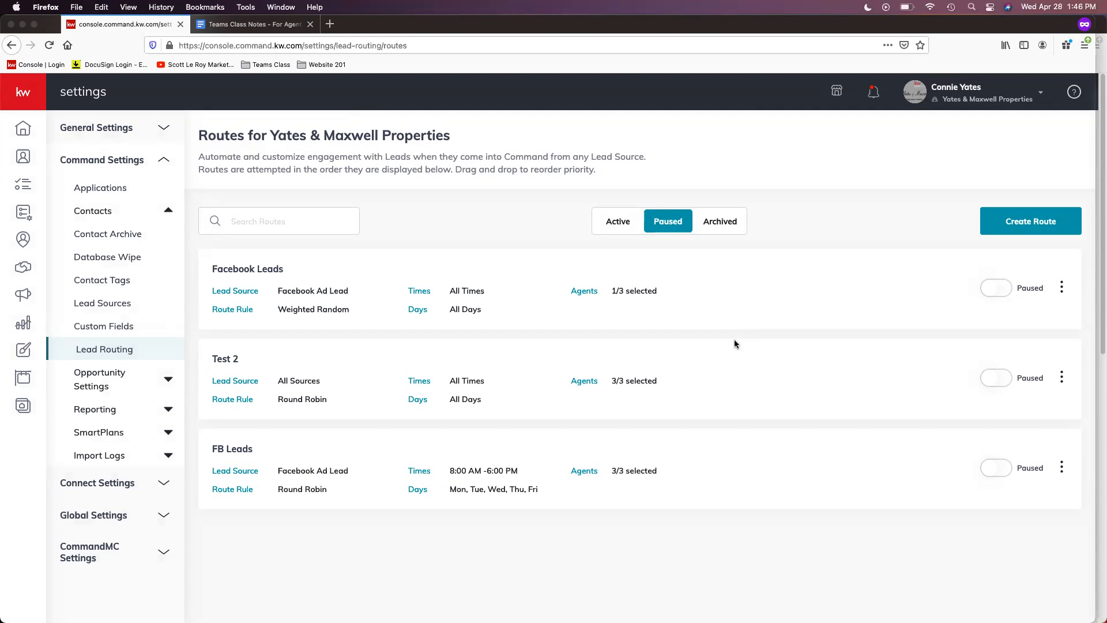
Review the team's Client Update settings for opportunities and the Team Permissions for private agent pipelines
left_click(125, 387)
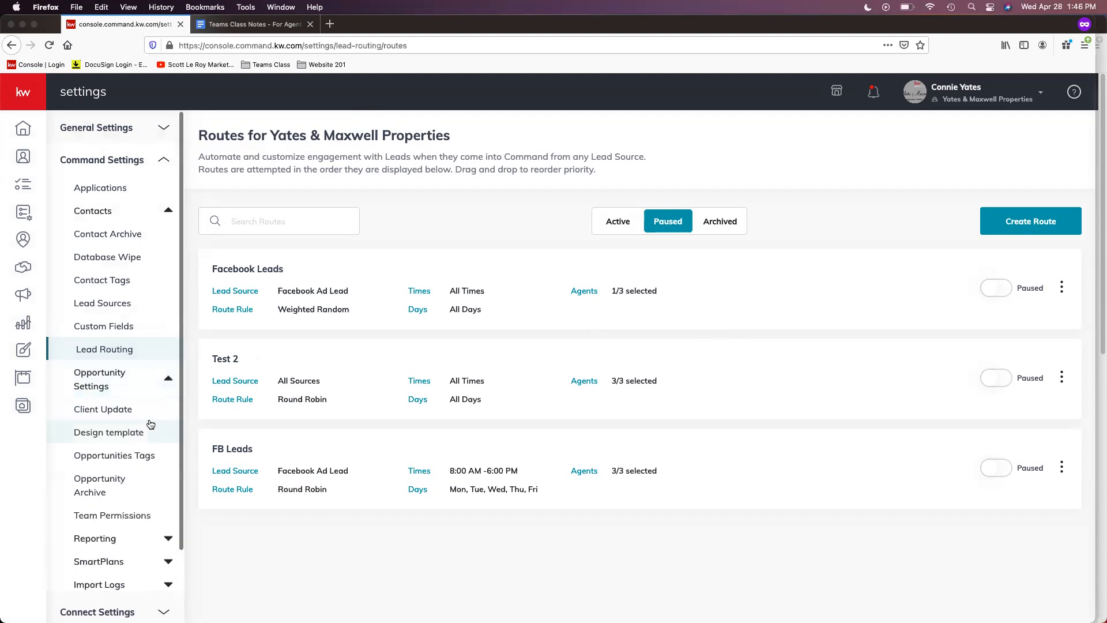
scroll(132, 415, "down", 2)
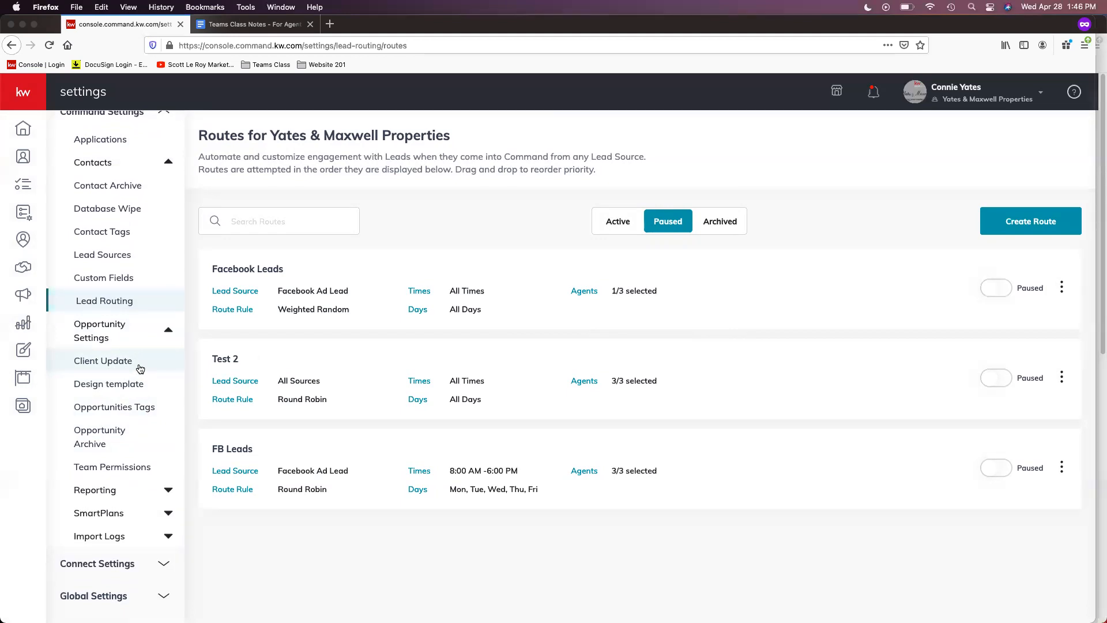
left_click(141, 369)
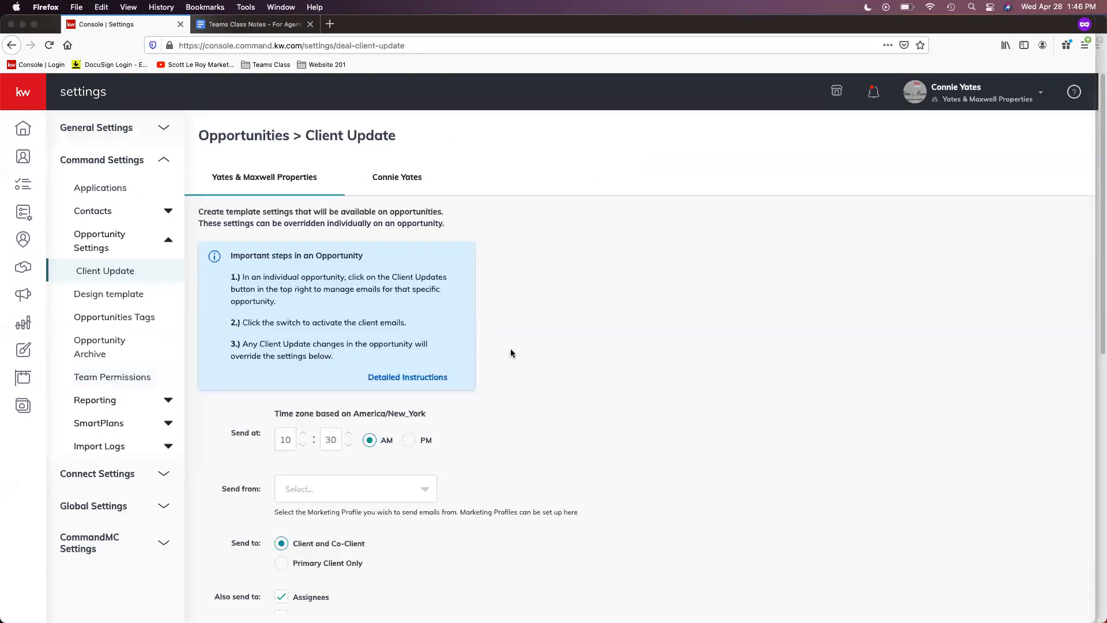
scroll(510, 349, "down", 2)
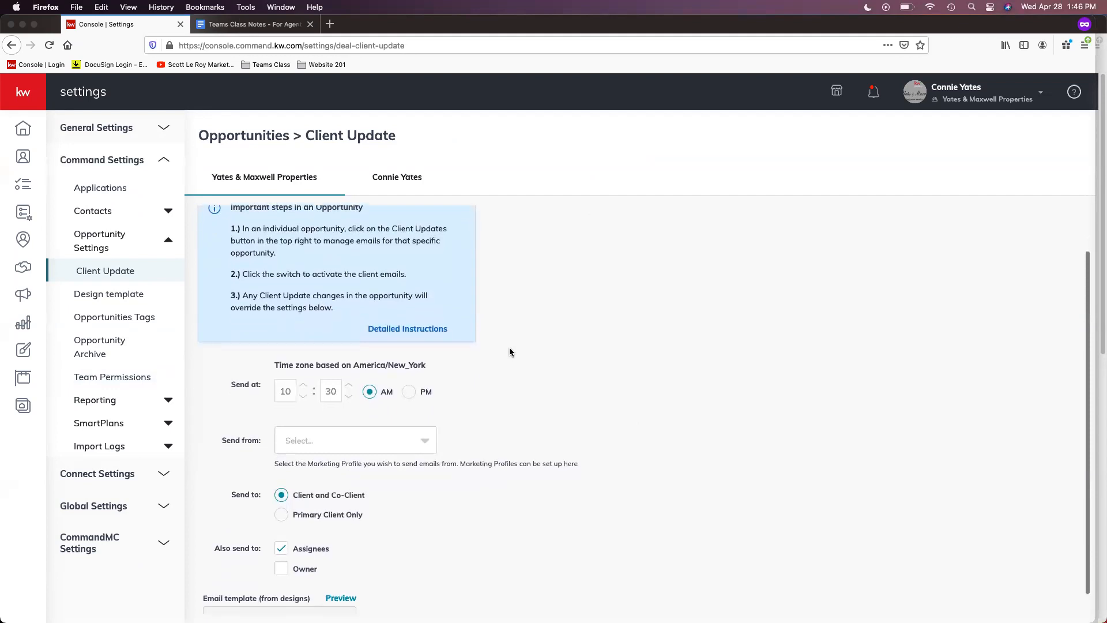
scroll(510, 352, "down", 1)
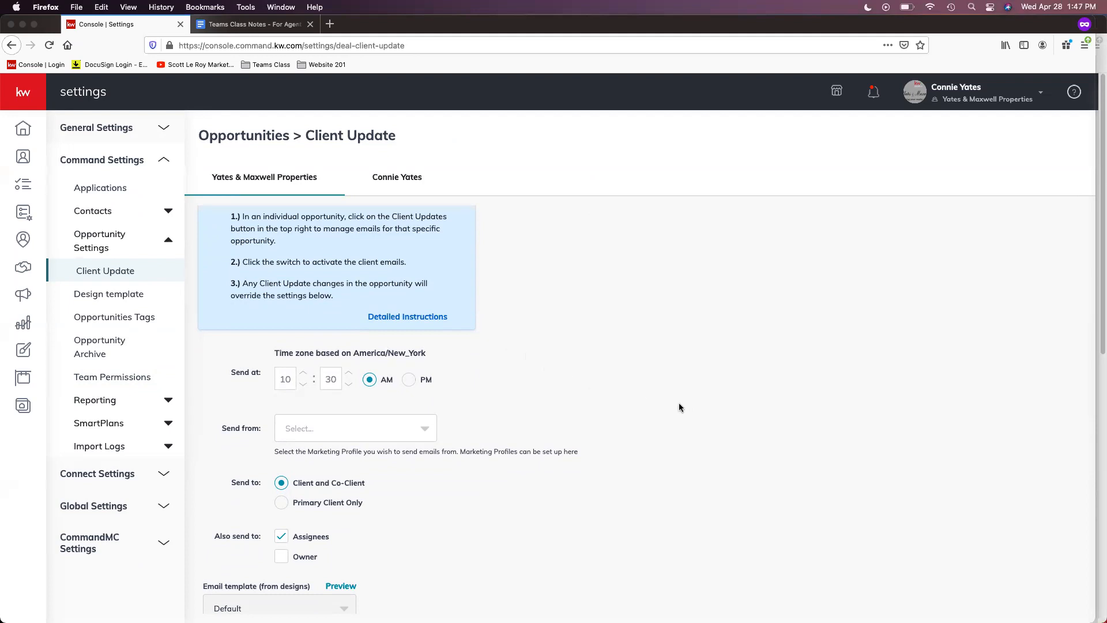
scroll(718, 401, "down", 1)
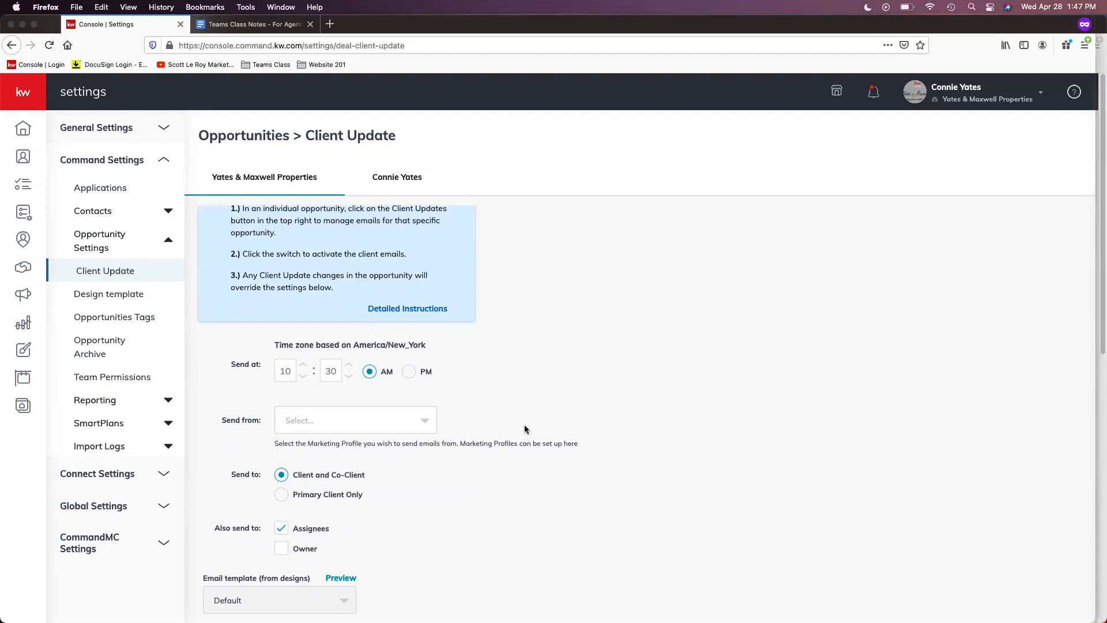
scroll(543, 425, "up", 2)
scroll(542, 413, "up", 1)
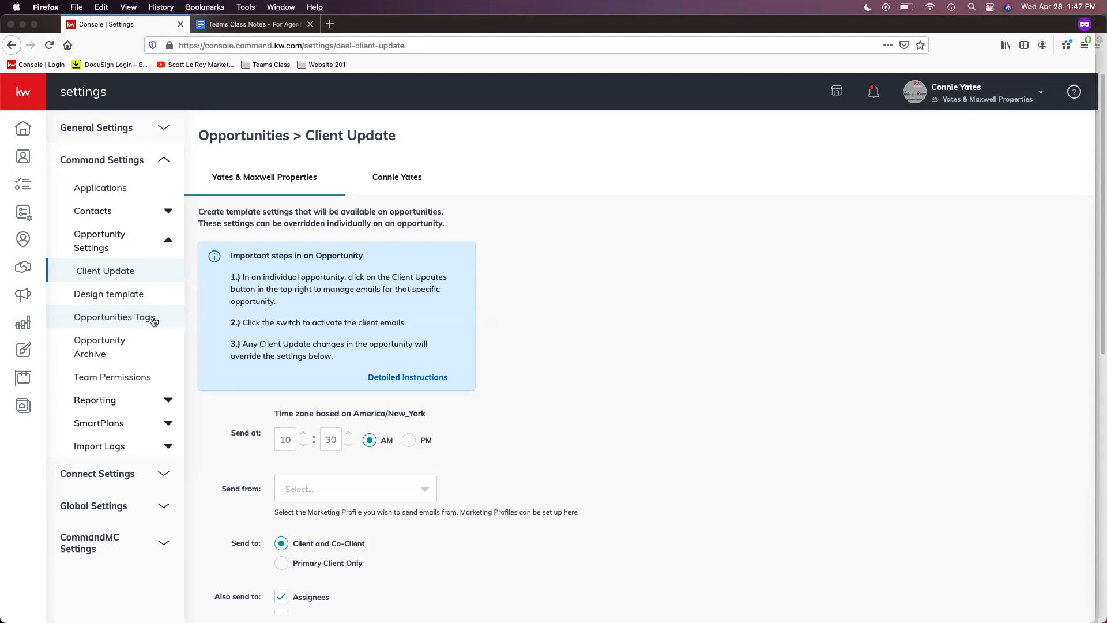
left_click(141, 382)
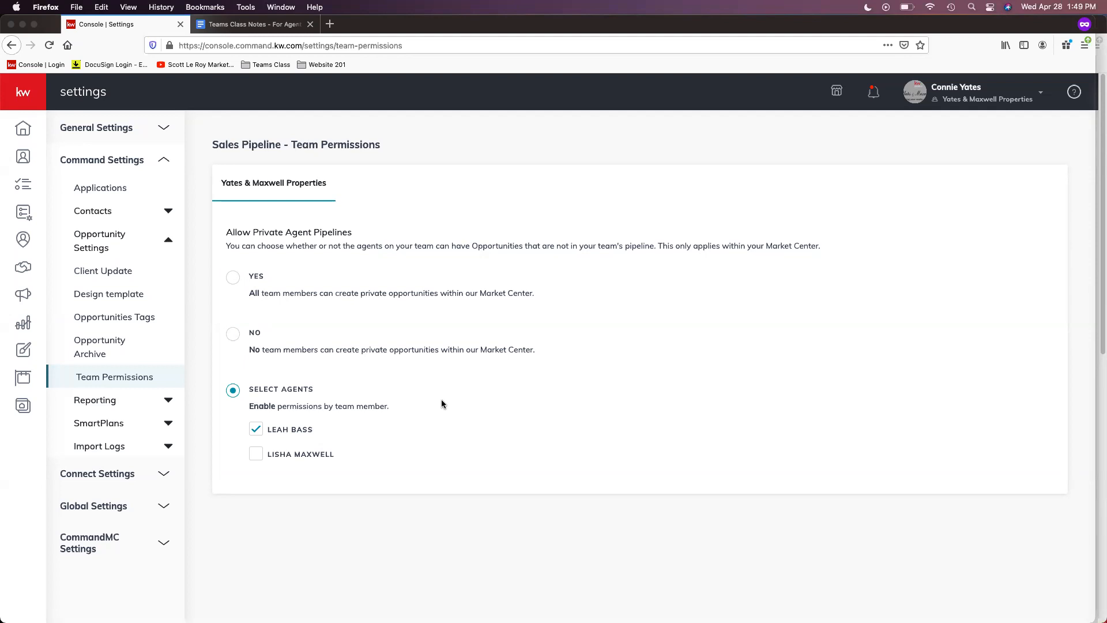
Open the Designated Agents settings for SmartPlans and view the assignee choices for Tasks
left_click(121, 409)
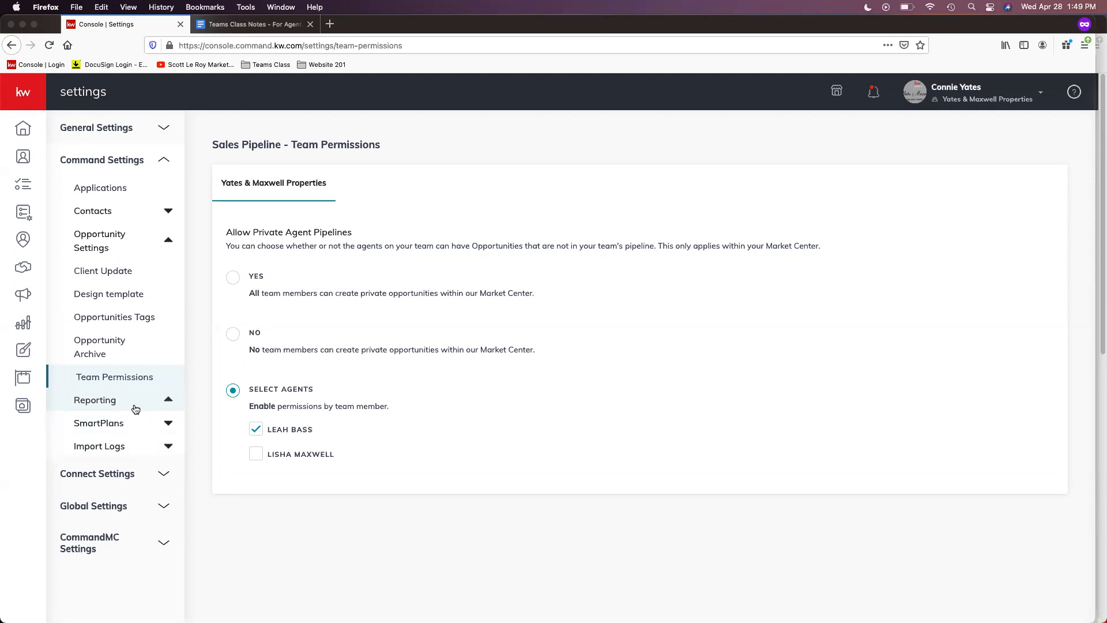
left_click(138, 237)
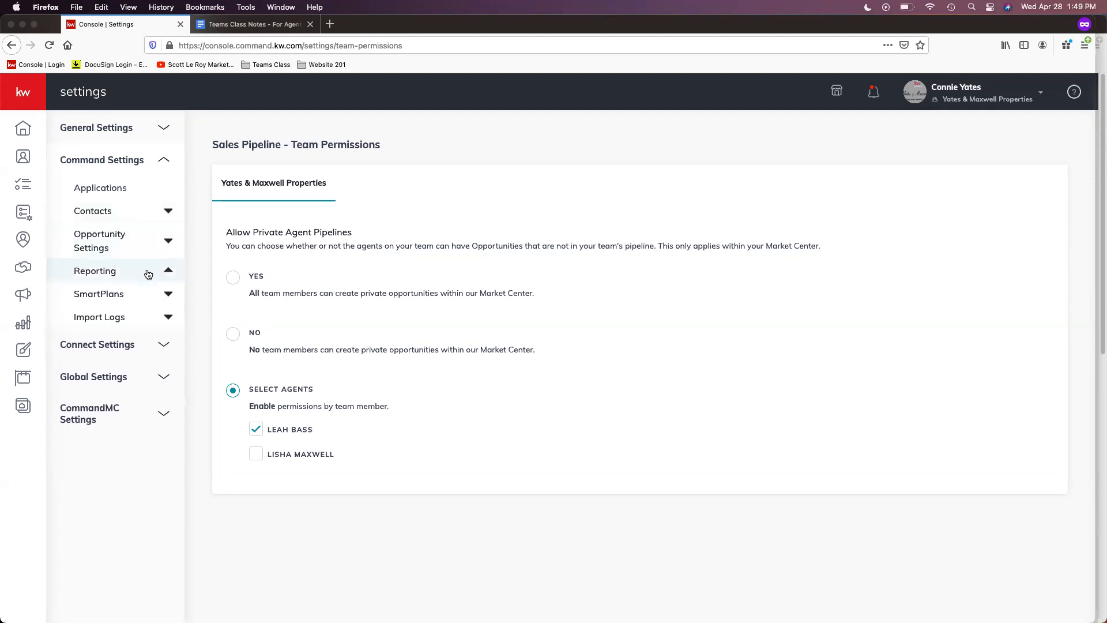
left_click(130, 300)
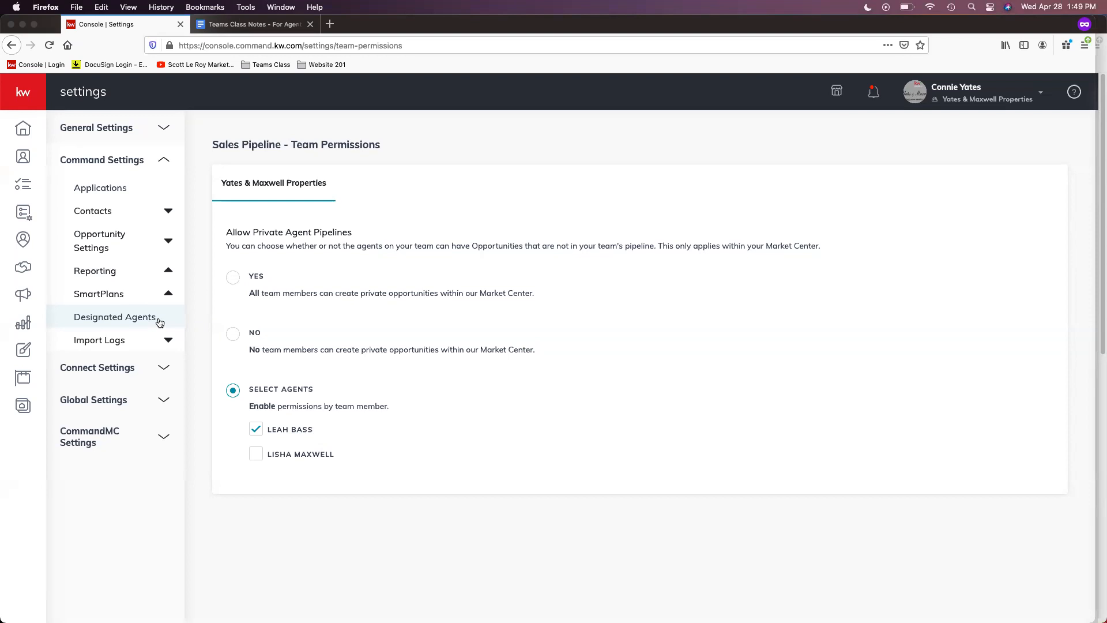
left_click(159, 321)
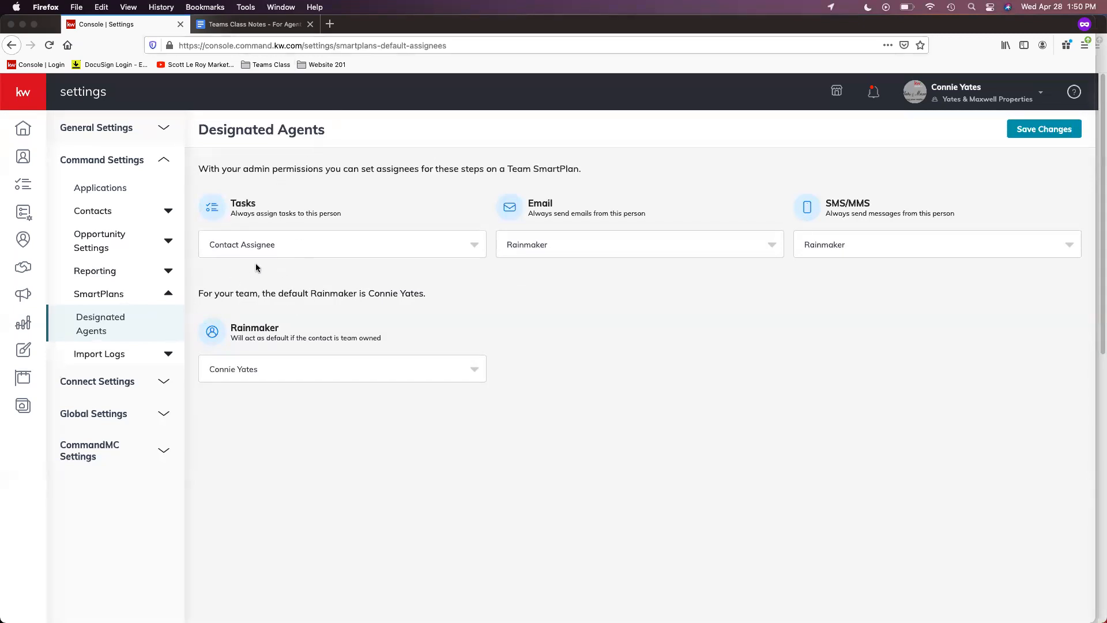
left_click(268, 248)
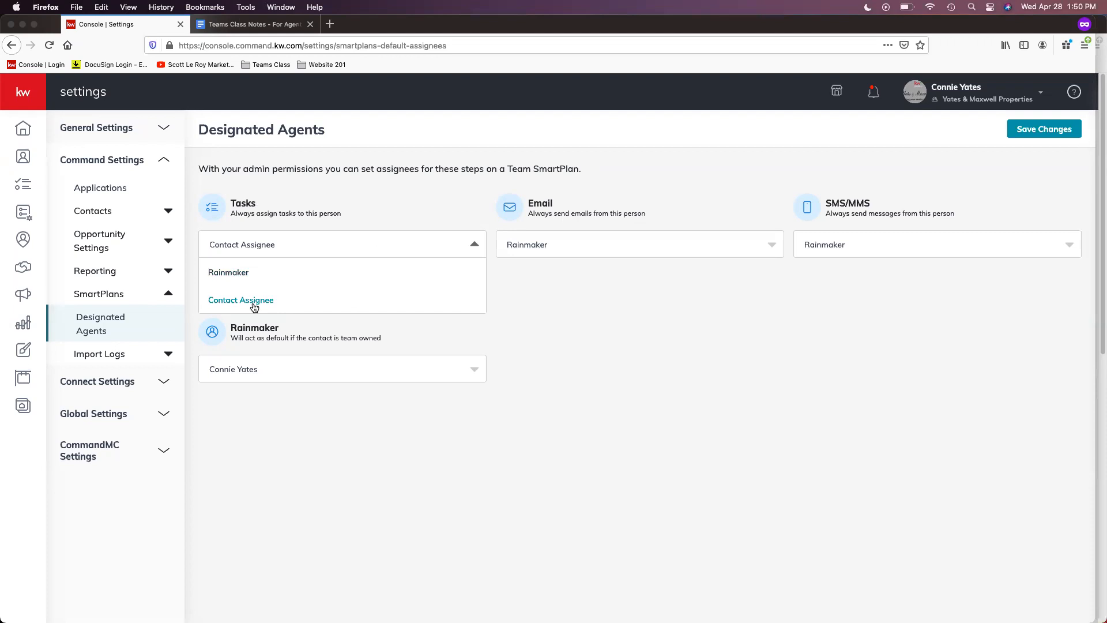
left_click(623, 294)
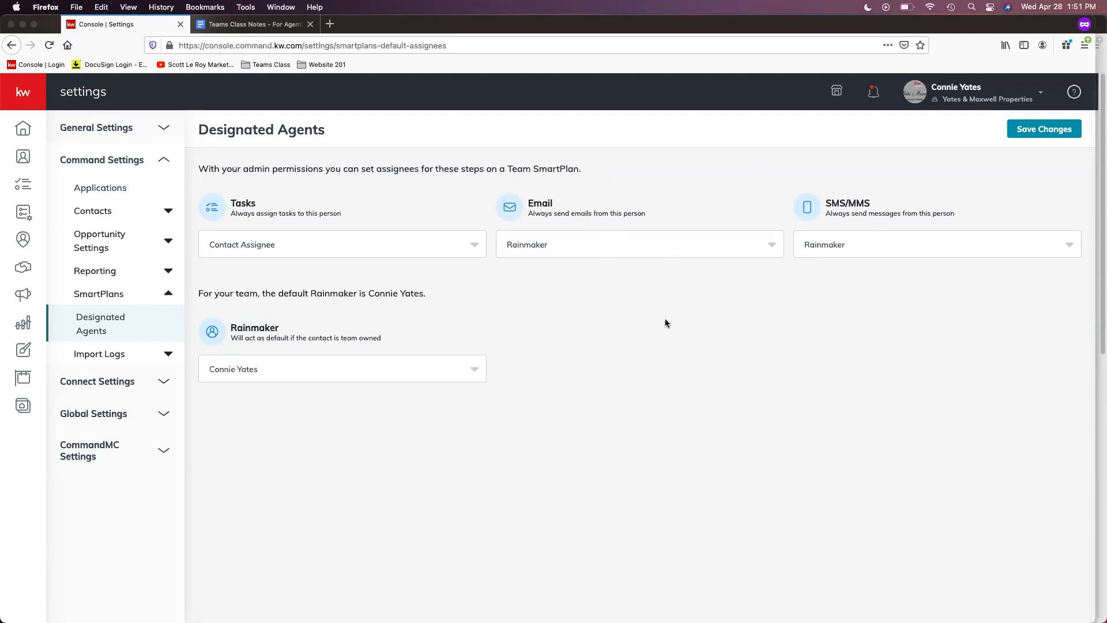
Try Contact Assignee for the Email and SMS/MMS steps of Team SmartPlans, and return both to Rainmaker
left_click(577, 244)
left_click(559, 301)
left_click(873, 252)
left_click(847, 301)
left_click(939, 243)
left_click(856, 273)
left_click(652, 256)
left_click(579, 279)
Set the Email and SMS/MMS assignees for Team SmartPlans to Contact Assignee
left_click(631, 237)
left_click(597, 299)
left_click(869, 245)
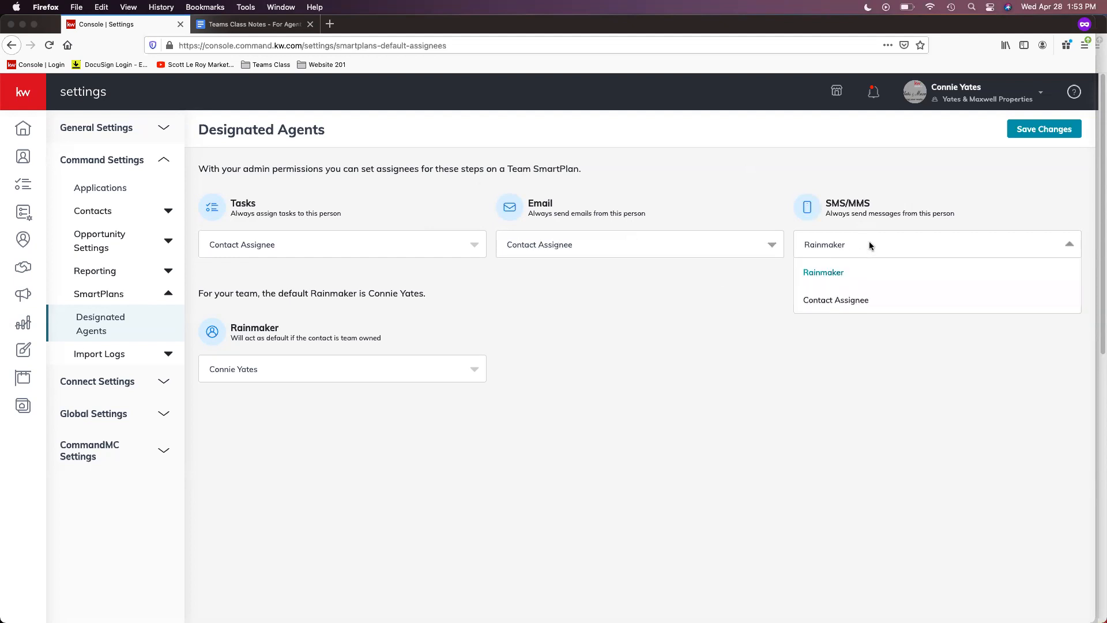
left_click(837, 301)
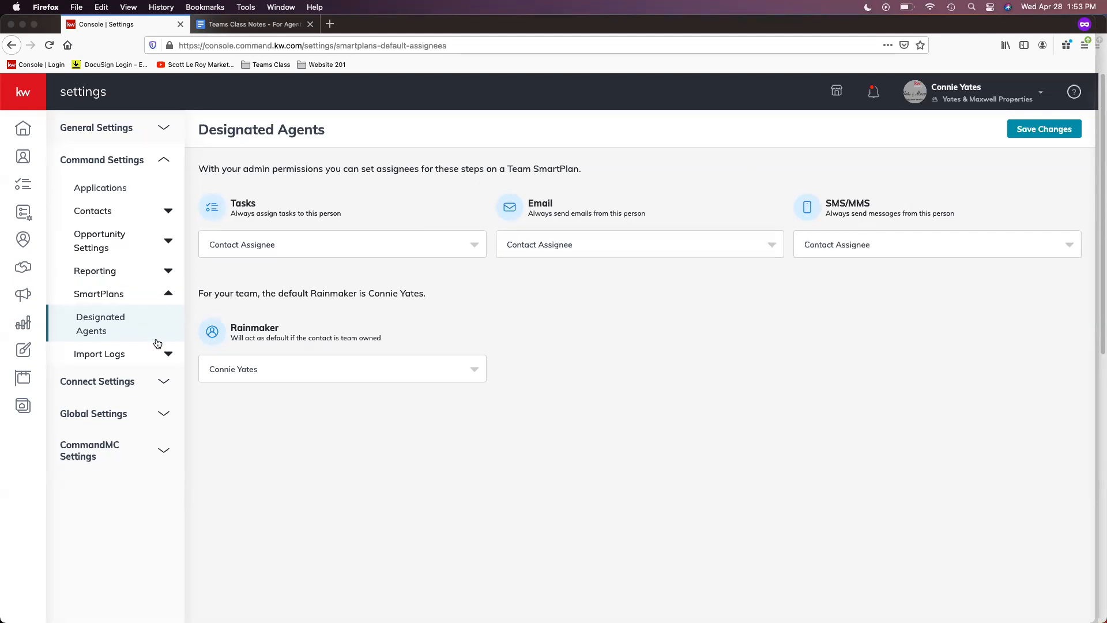
Set the Email and SMS/MMS assignees for Team SmartPlans back to Rainmaker
left_click(566, 245)
left_click(542, 273)
left_click(867, 247)
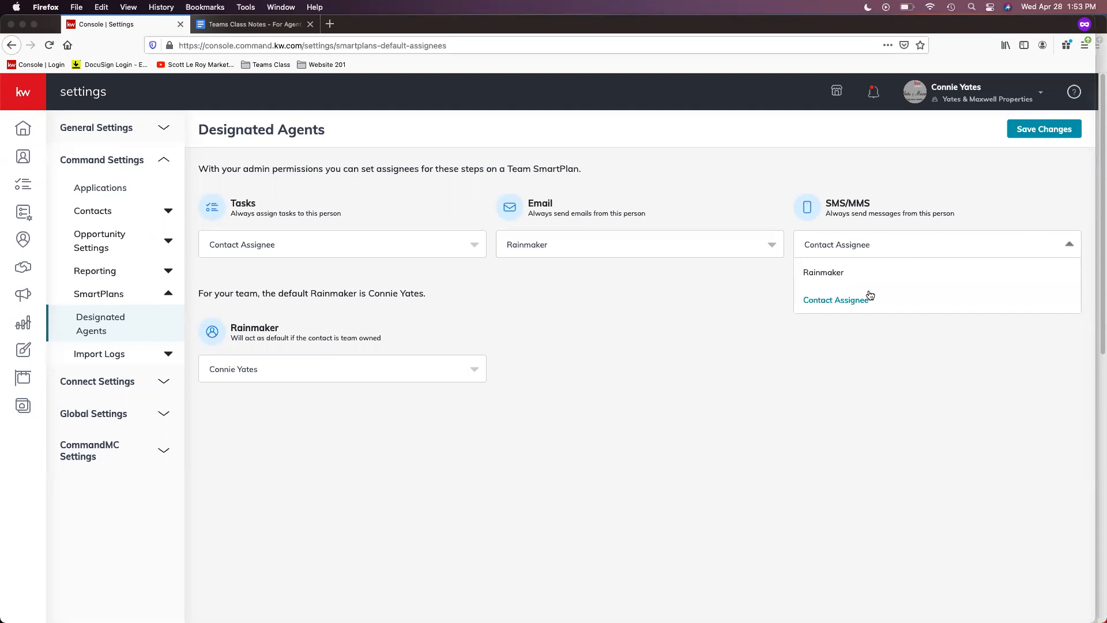
left_click(824, 272)
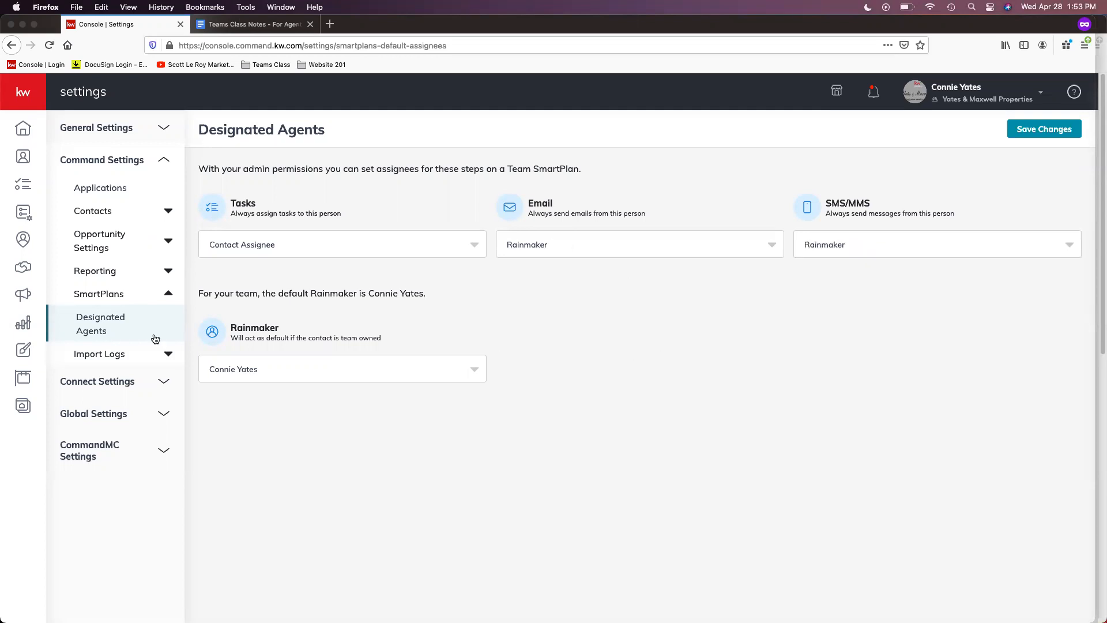
Open the Marketing Profile in Connect Settings and review its photo, logo, agent details, brokerage, compliance, social and tracking ID fields
left_click(114, 386)
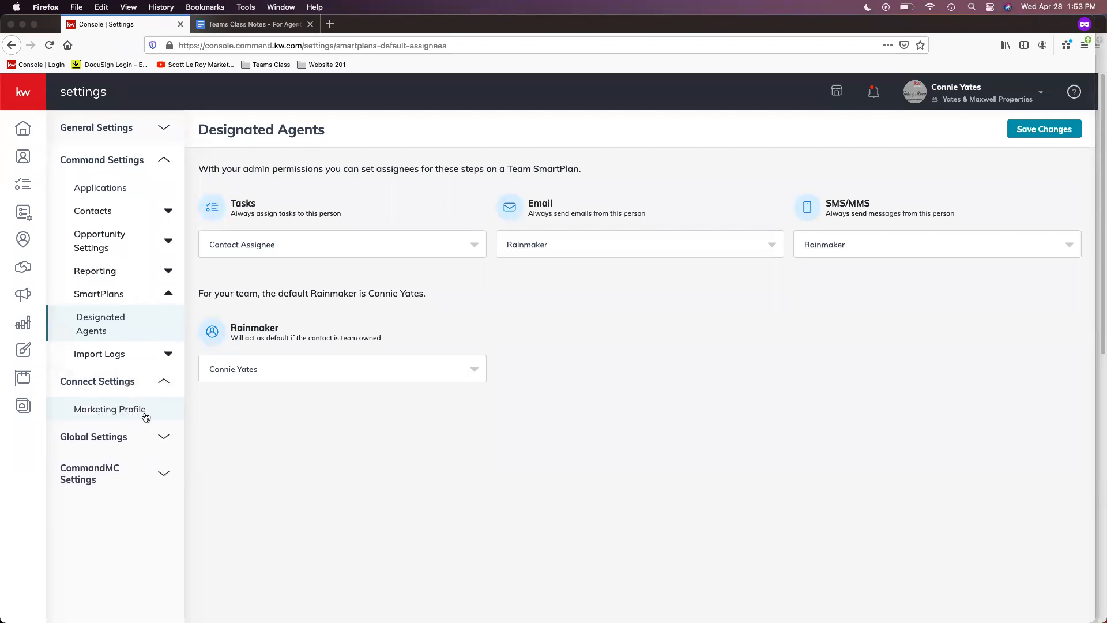
left_click(141, 414)
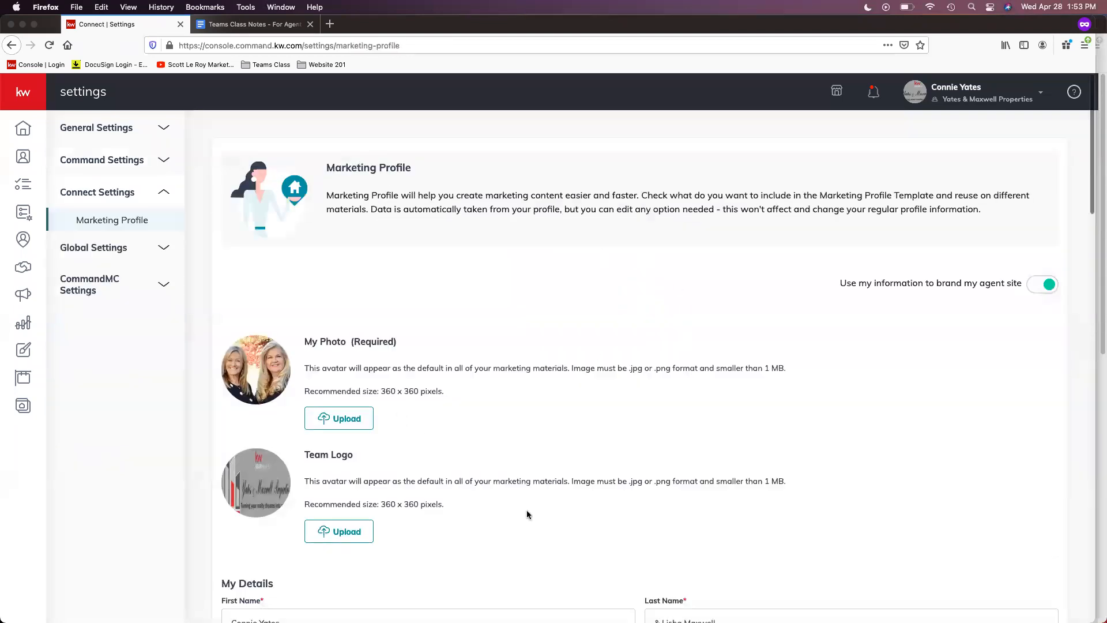
scroll(644, 466, "down", 1)
scroll(643, 463, "down", 4)
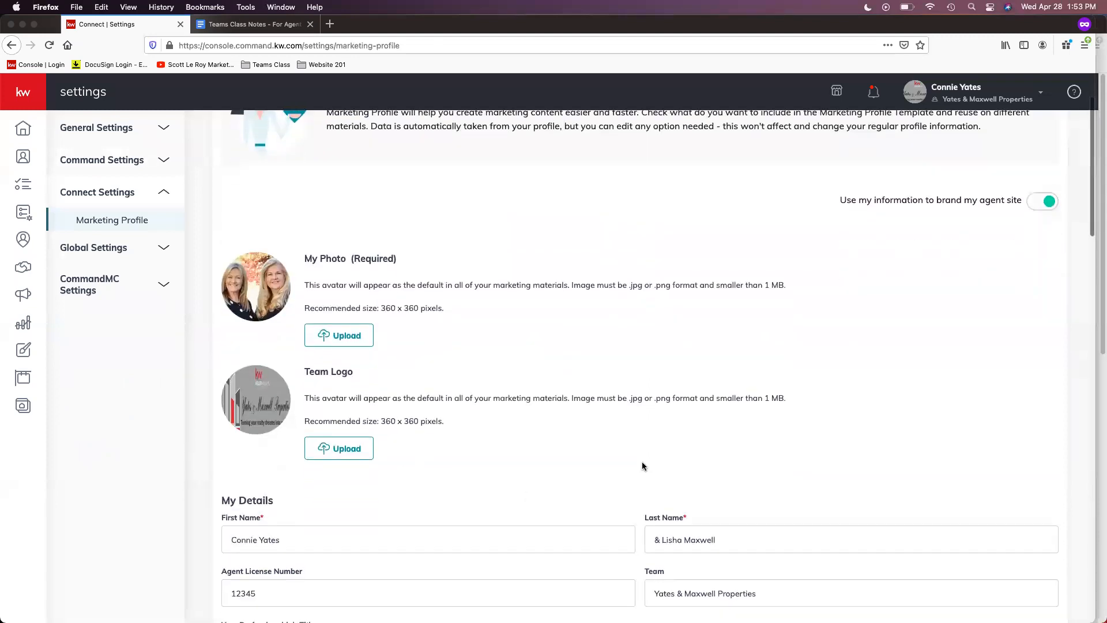
scroll(551, 474, "down", 2)
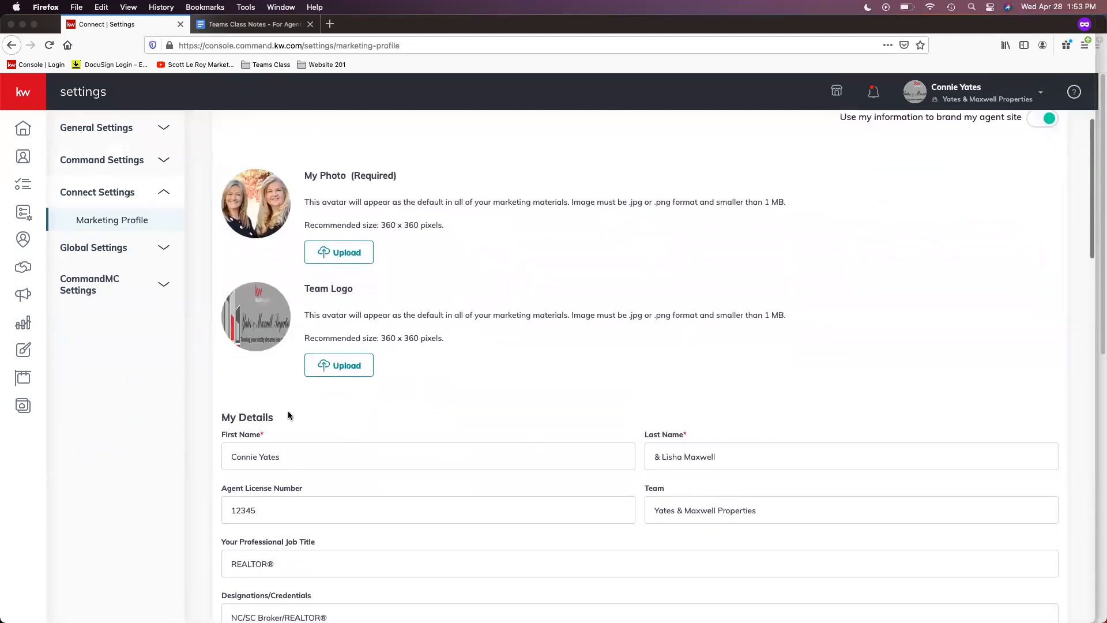
scroll(573, 433, "down", 10)
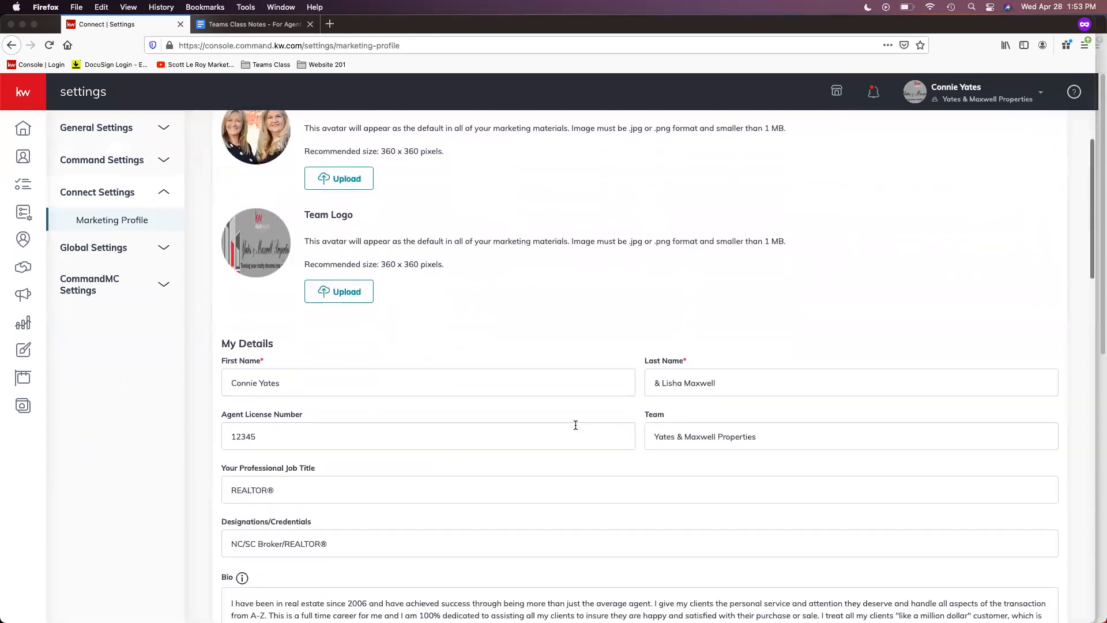
scroll(573, 433, "down", 7)
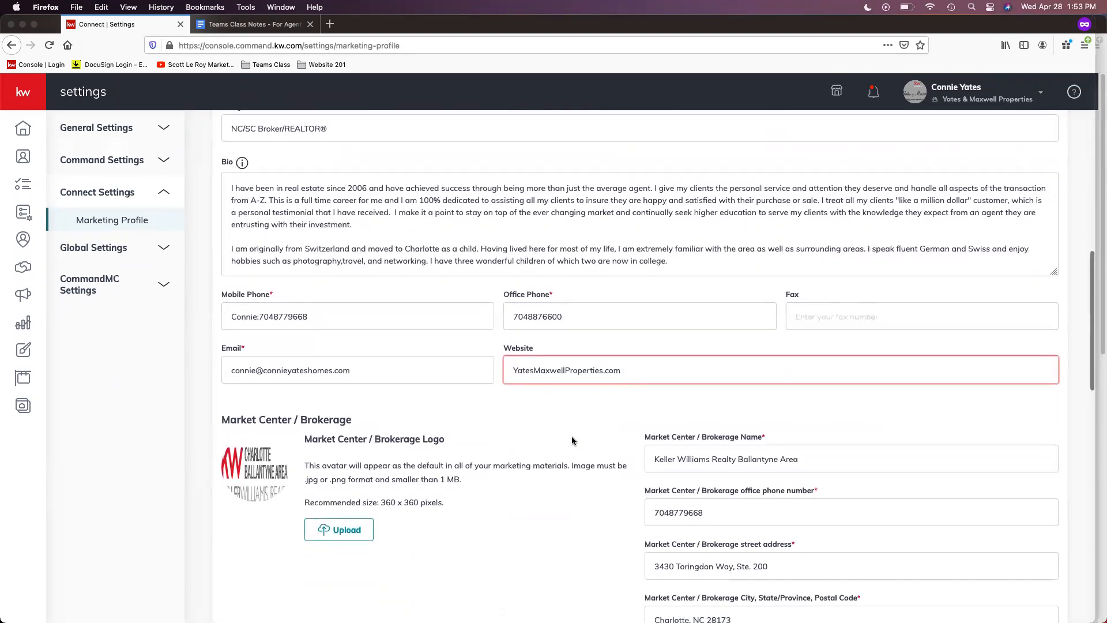
scroll(546, 470, "down", 1)
scroll(545, 474, "down", 4)
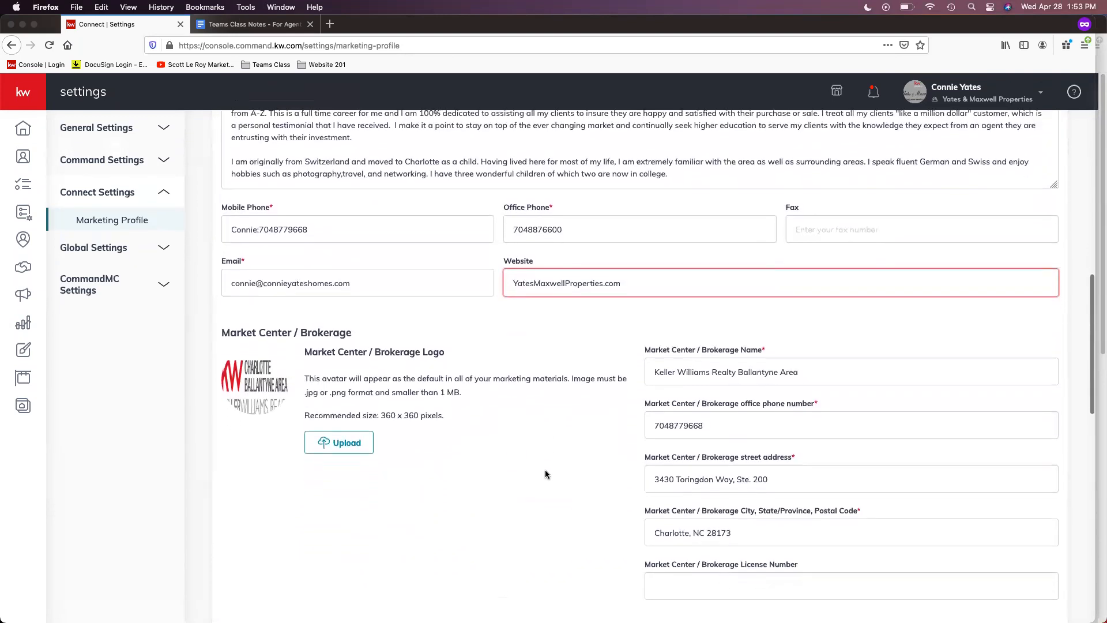
scroll(536, 474, "down", 2)
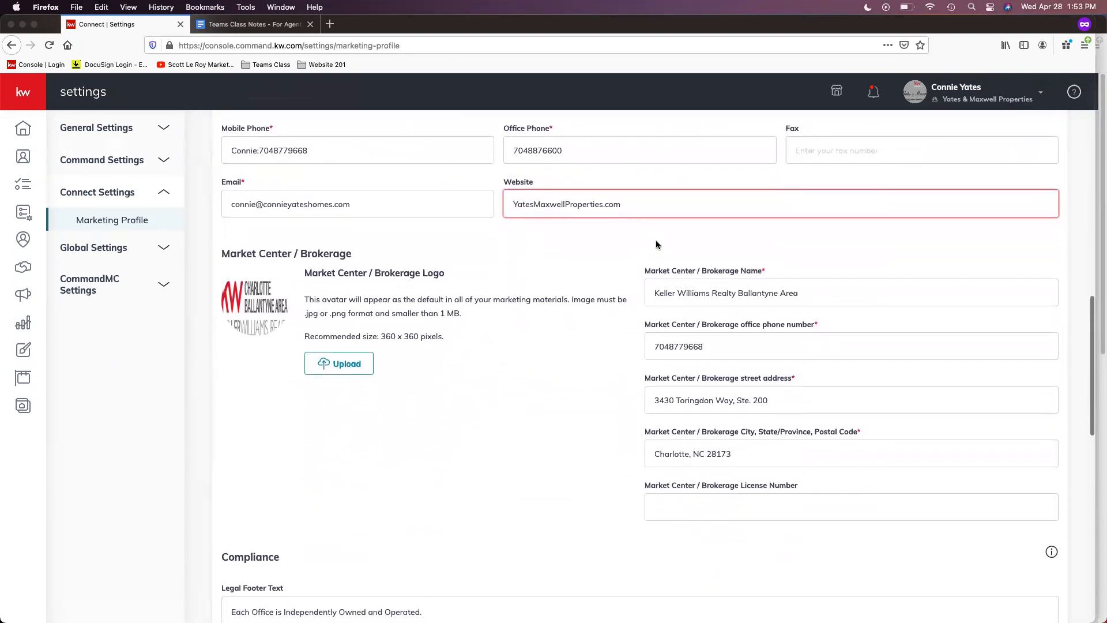
scroll(622, 472, "down", 2)
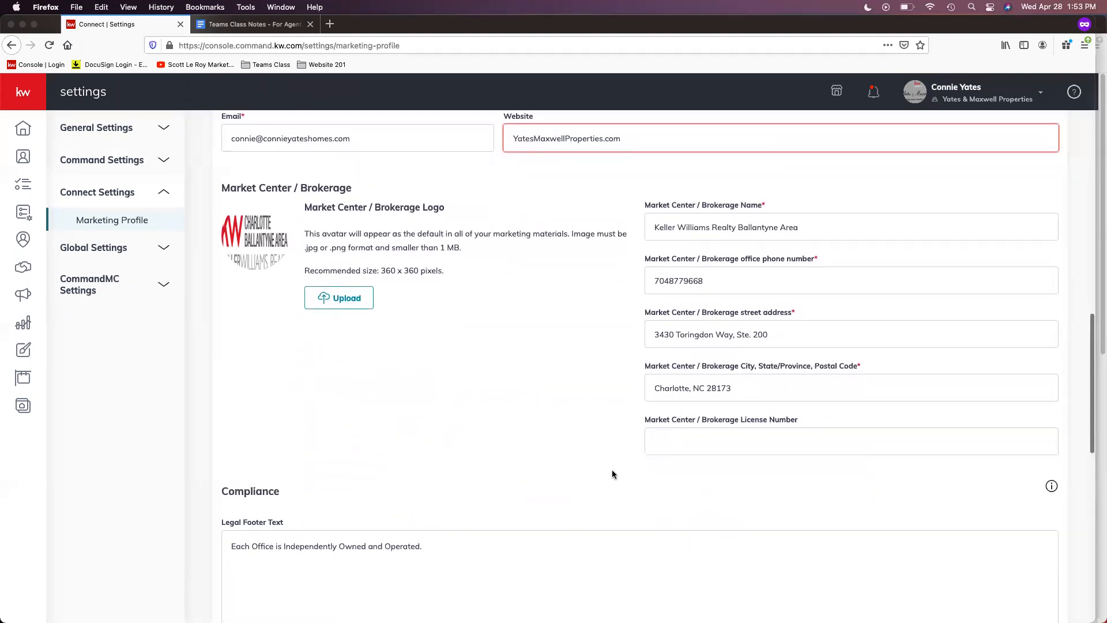
scroll(565, 407, "up", 5)
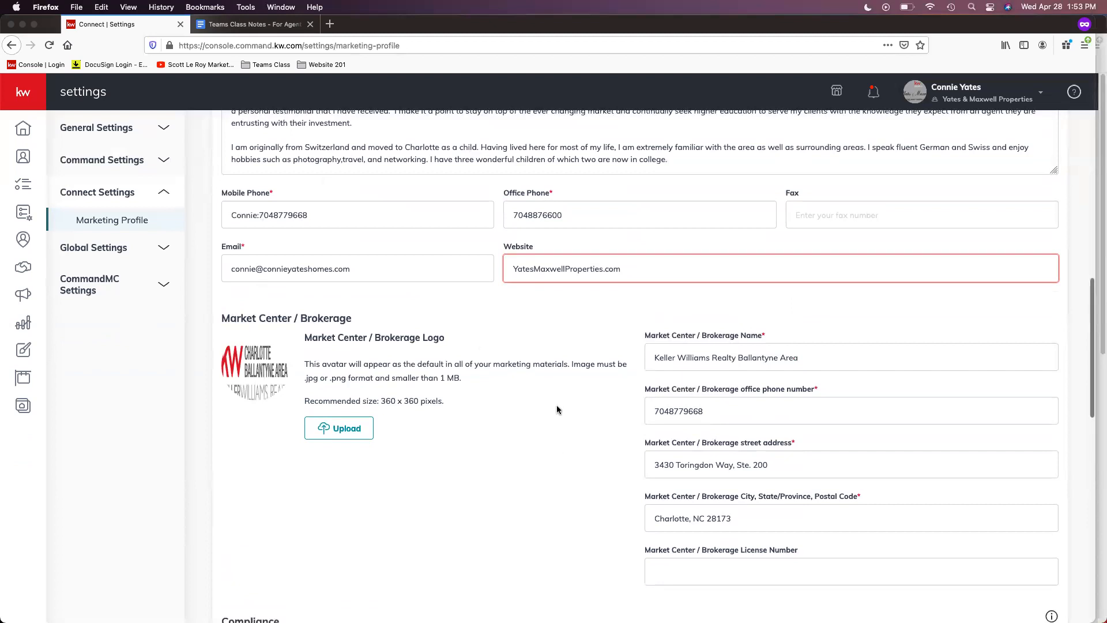
scroll(564, 432, "down", 1)
scroll(564, 432, "down", 8)
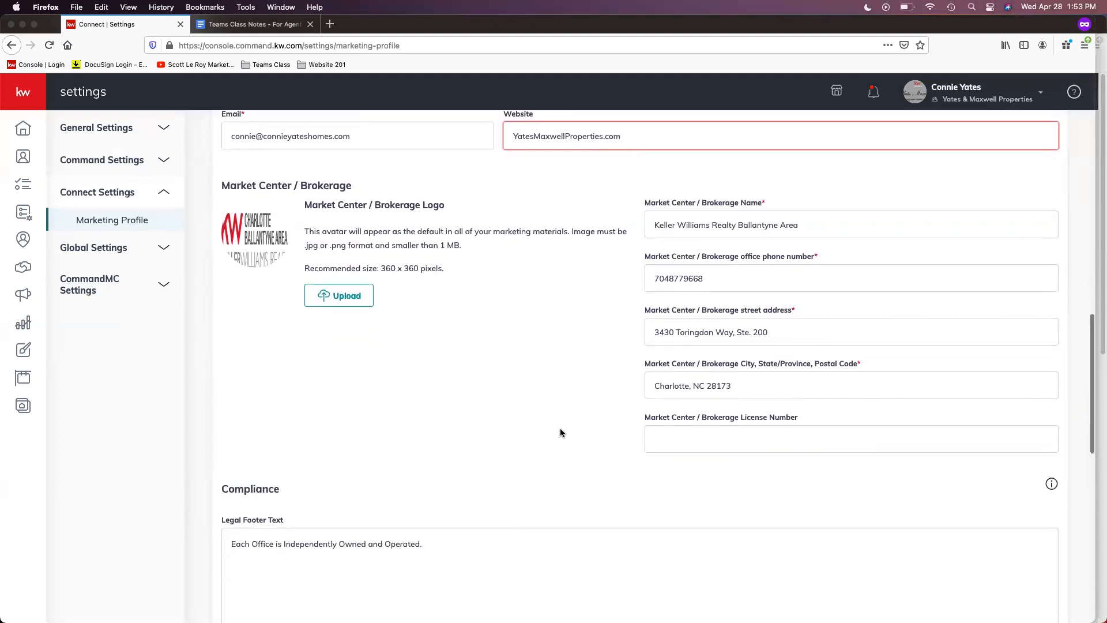
scroll(560, 432, "down", 6)
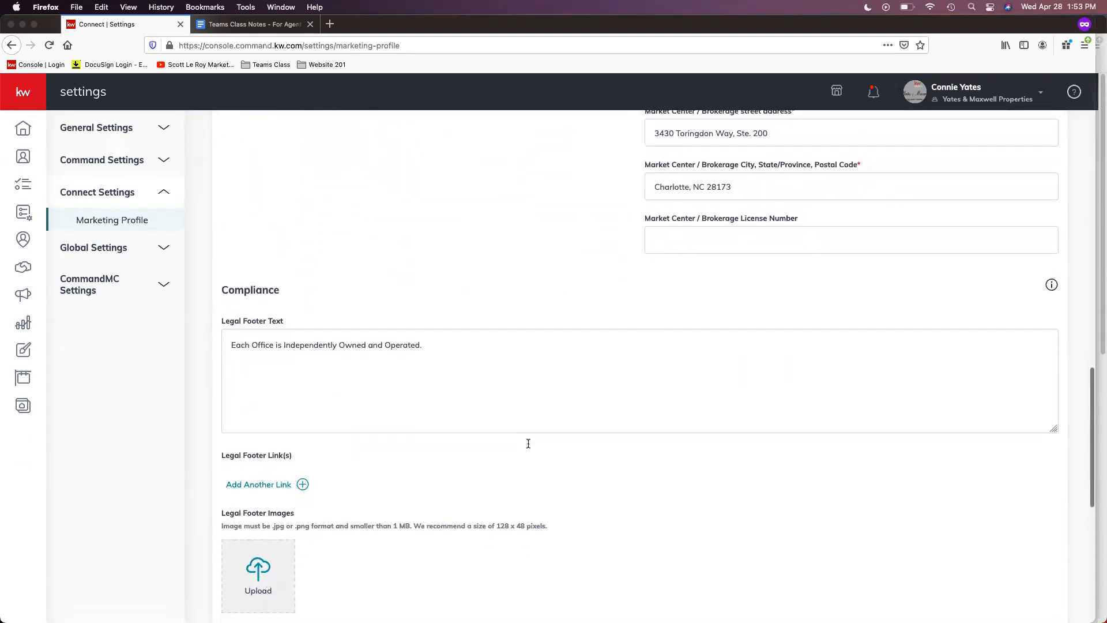
scroll(532, 443, "down", 4)
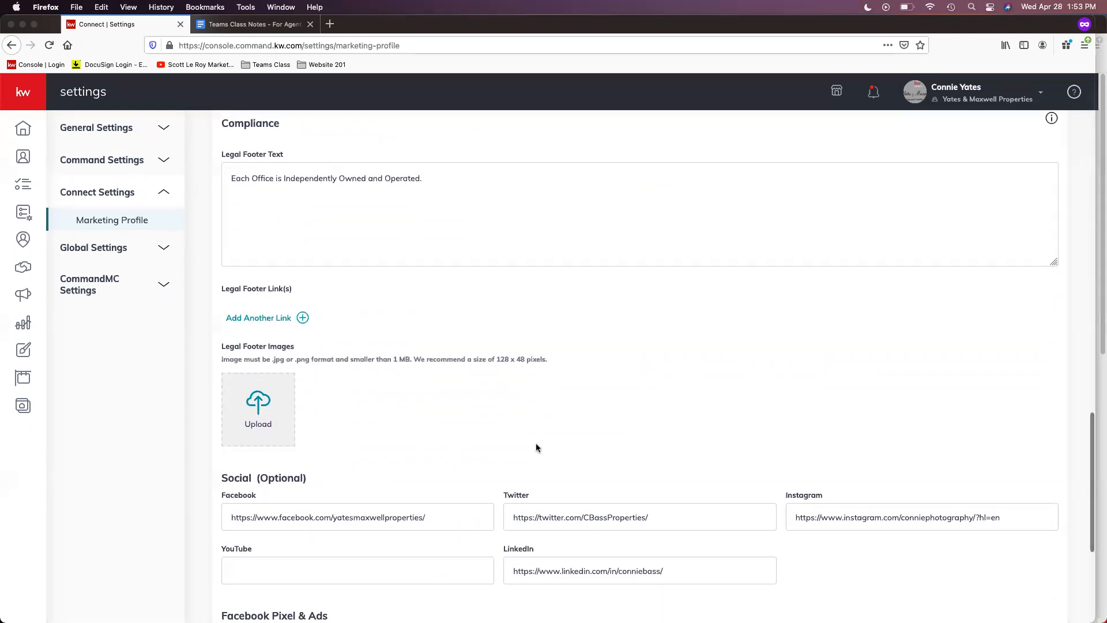
scroll(538, 450, "down", 7)
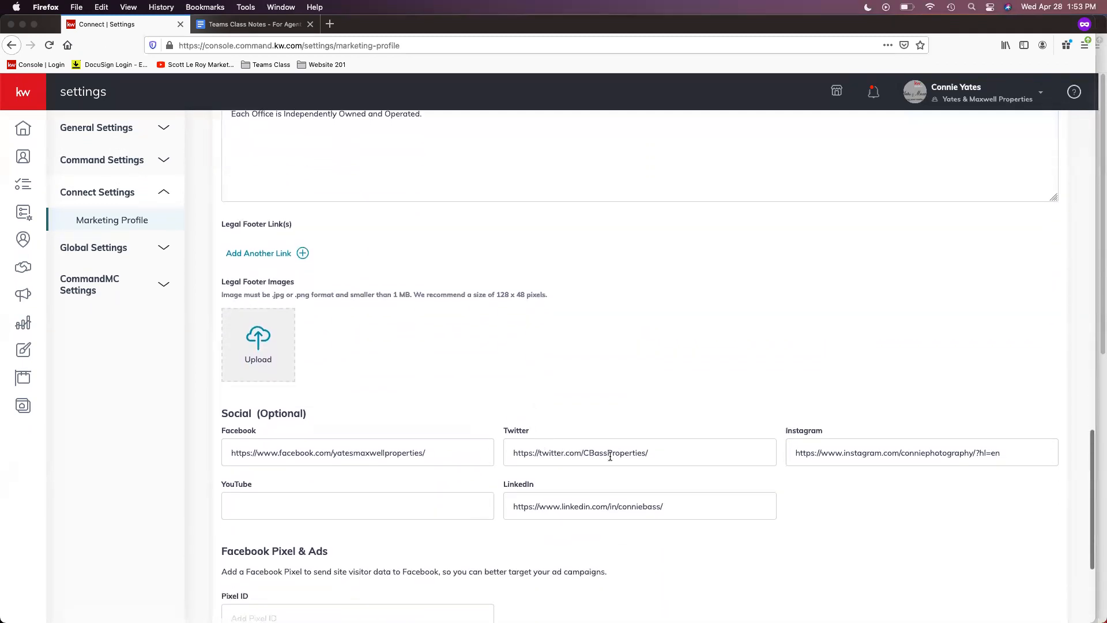
scroll(616, 459, "down", 1)
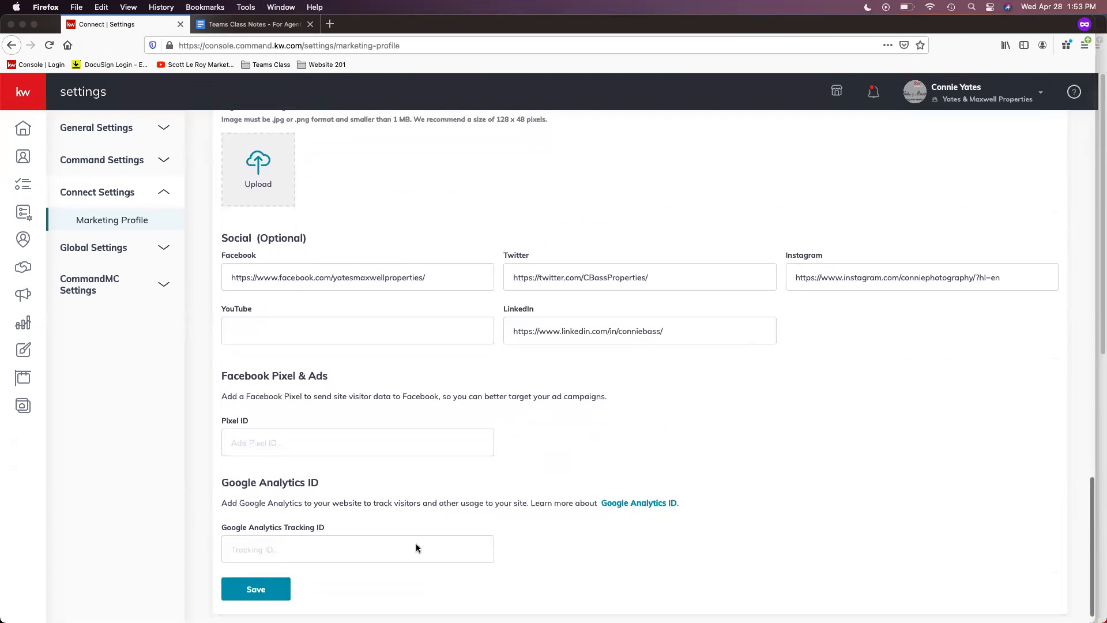
Save the Marketing Profile and close the confirmation message
left_click(256, 589)
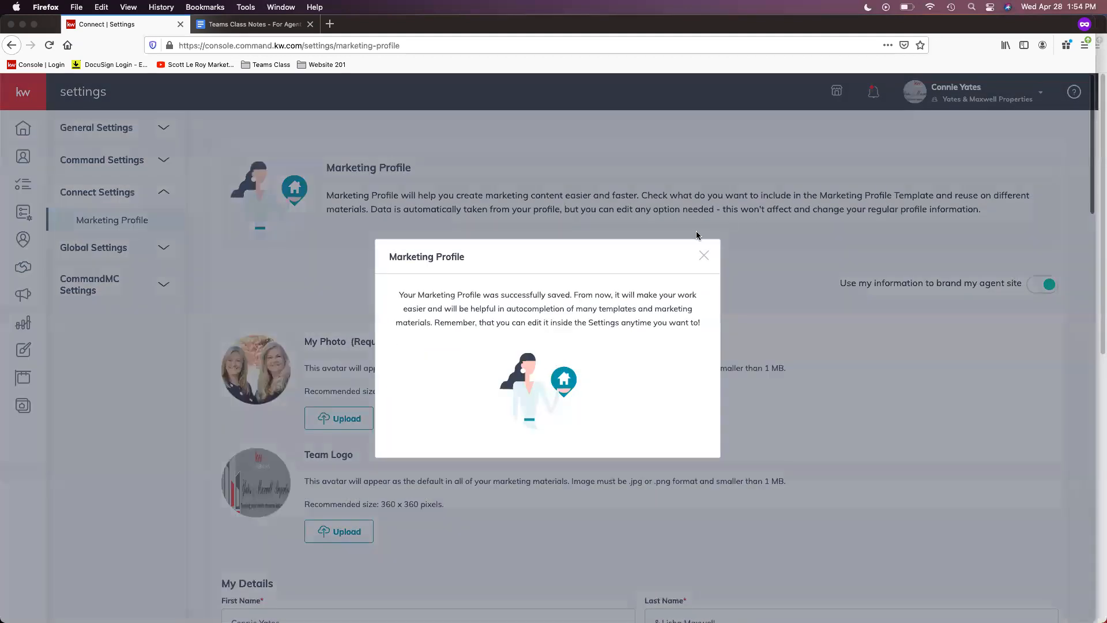
left_click(703, 255)
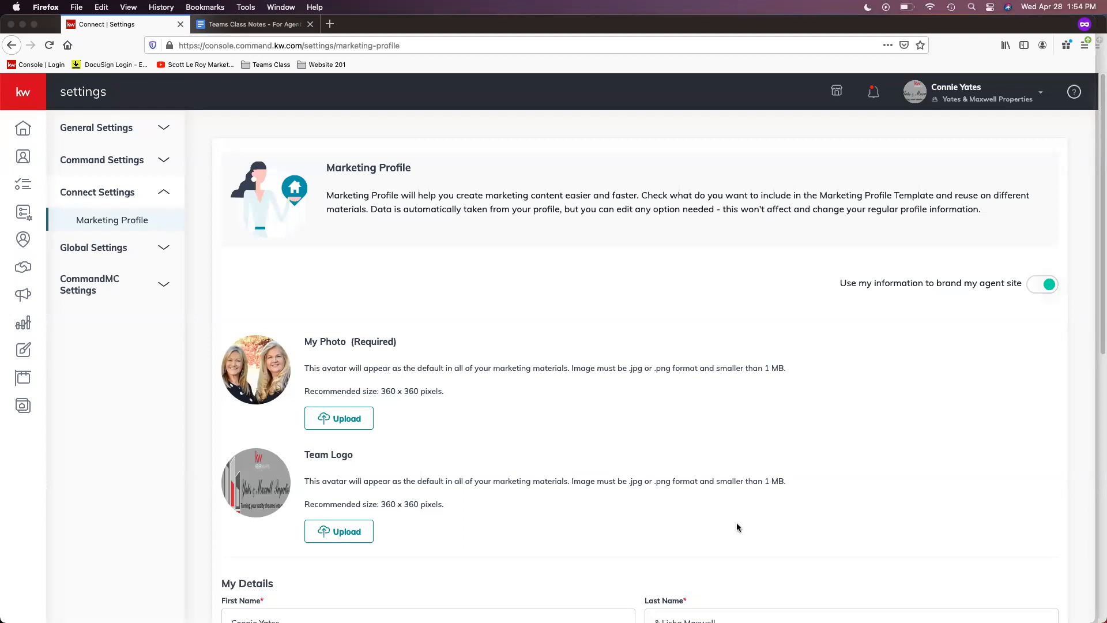
scroll(470, 486, "down", 1)
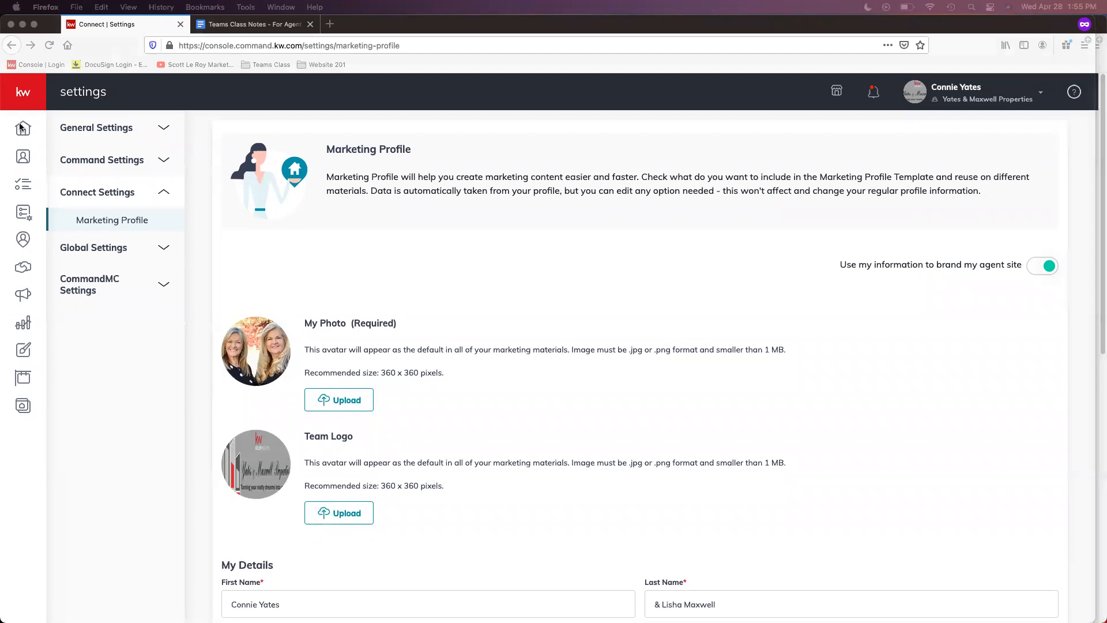
Open the team account's Contacts list
left_click(23, 157)
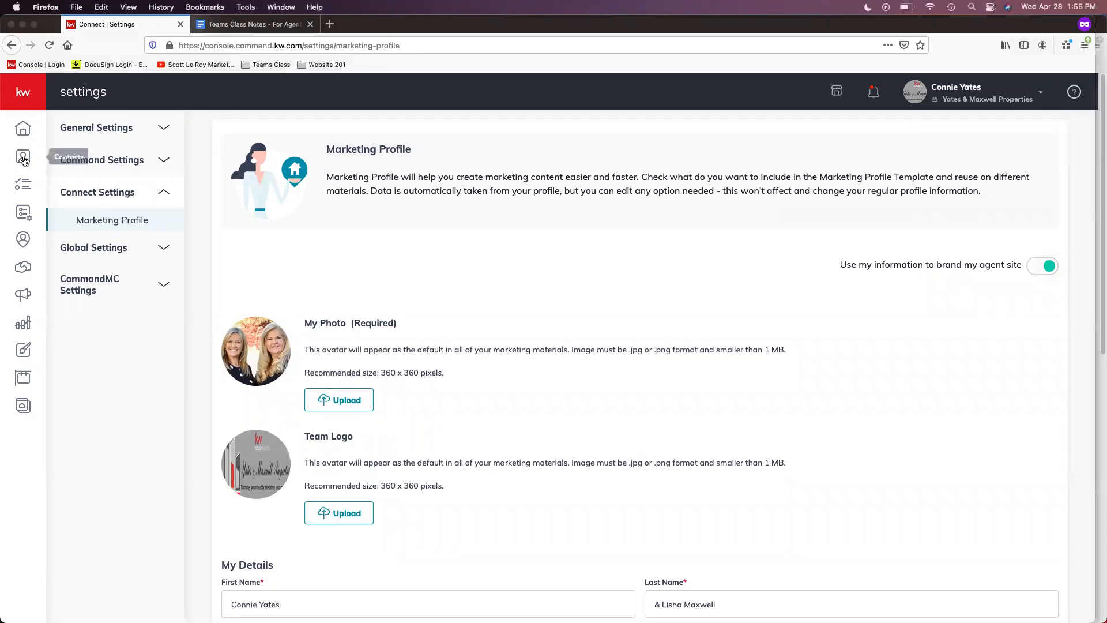
mouse_move(38, 161)
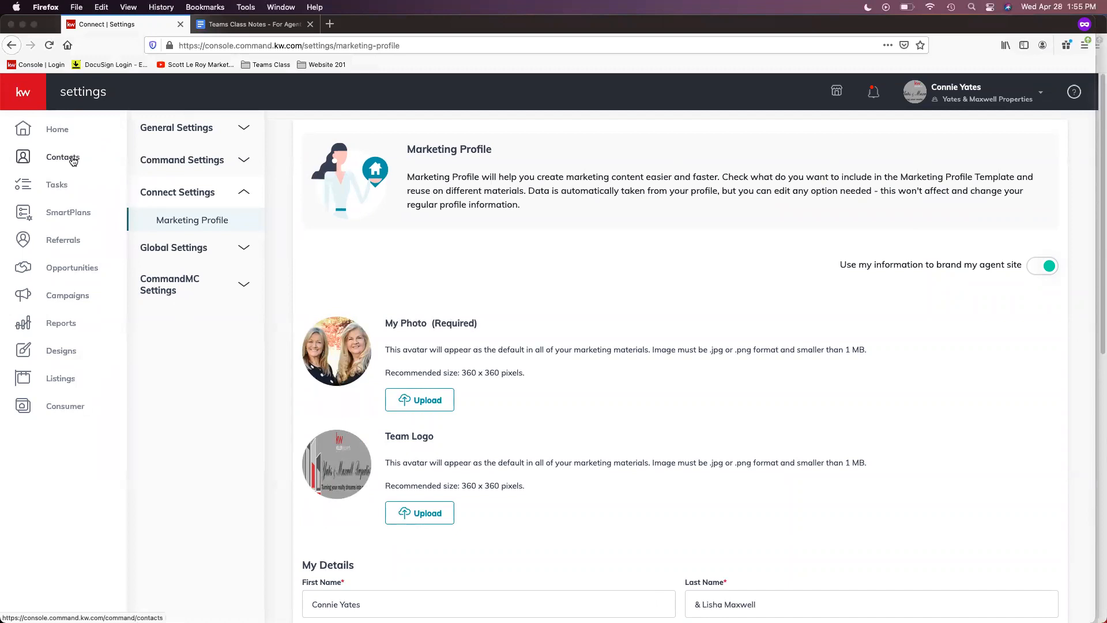
left_click(73, 161)
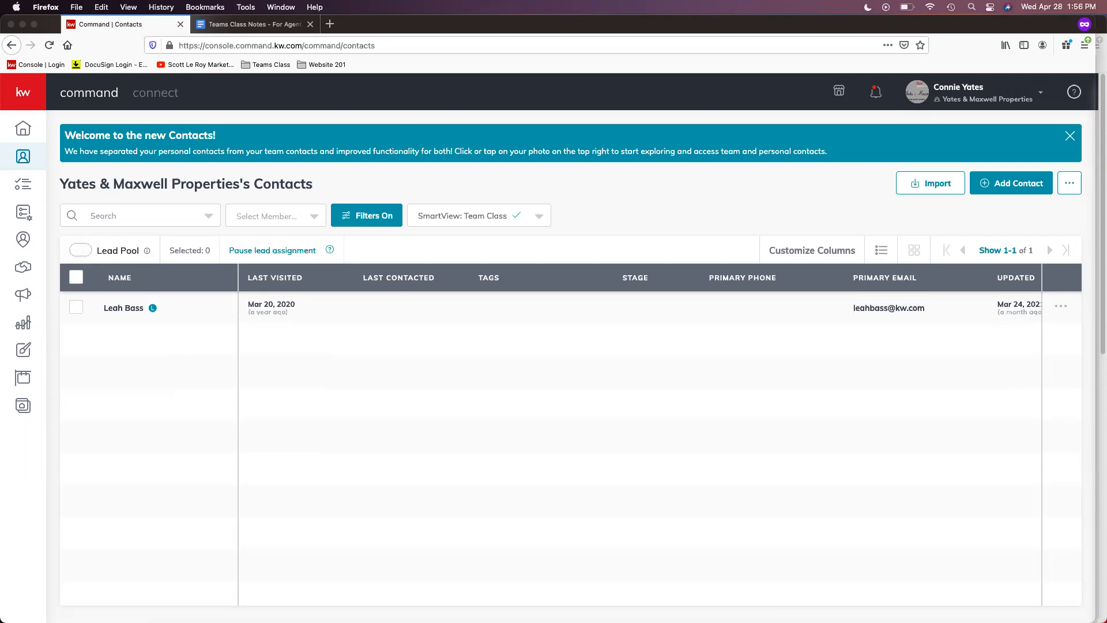
Switch from the team account to the personal account and look through its contacts and lead markers
left_click(959, 97)
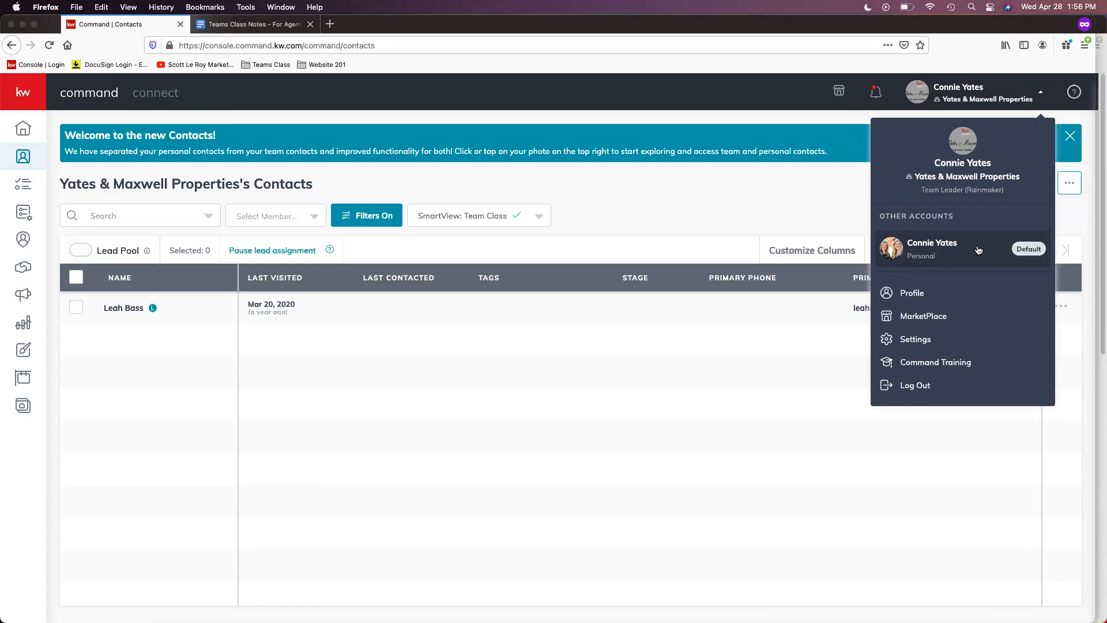
left_click(975, 255)
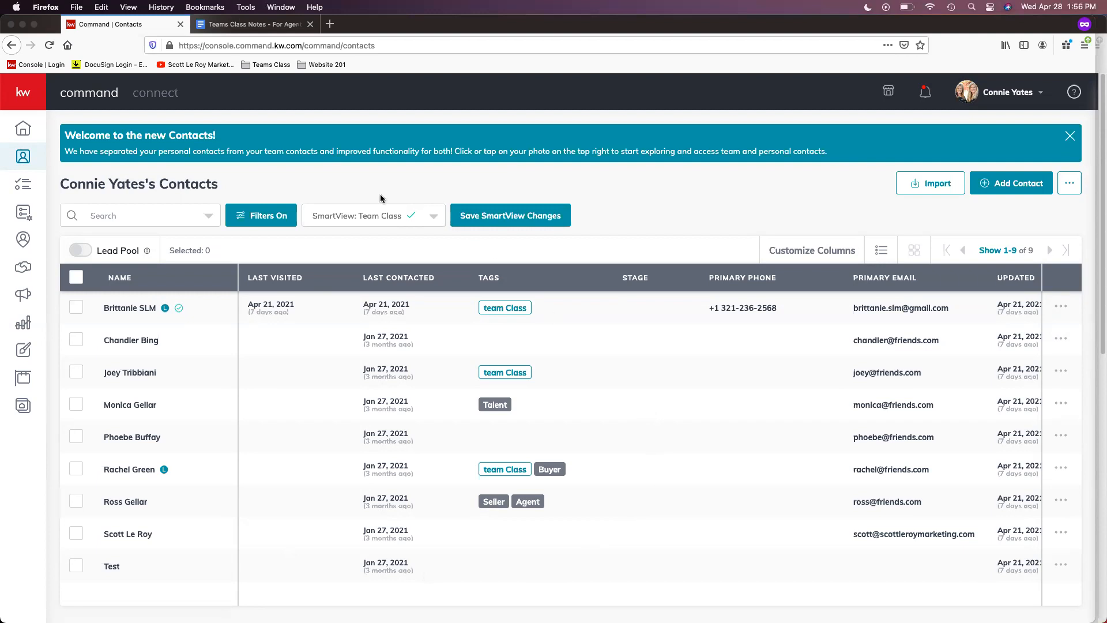
scroll(368, 534, "down", 1)
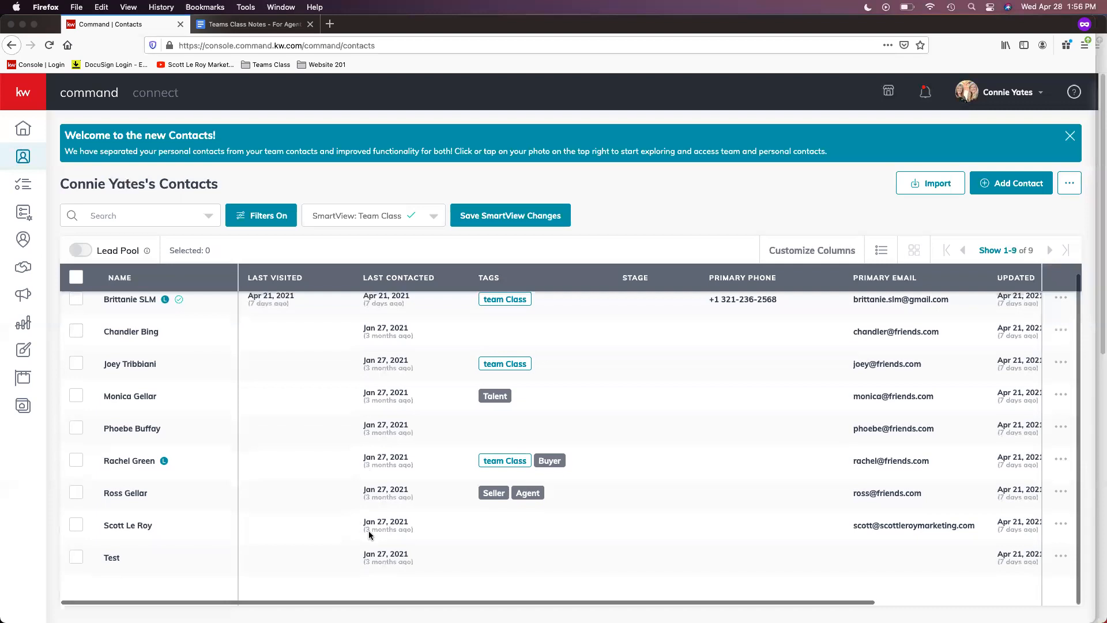
scroll(398, 510, "up", 1)
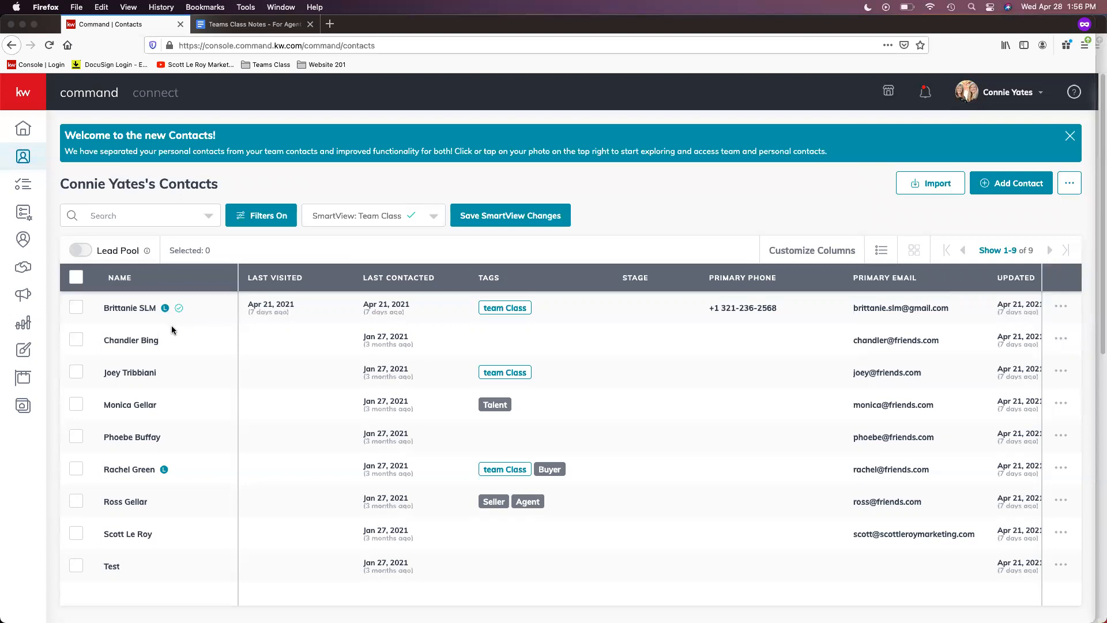
mouse_move(165, 308)
Add the Past Clients tag in bulk to the second, third and fourth contacts in the personal contacts list
left_click(76, 340)
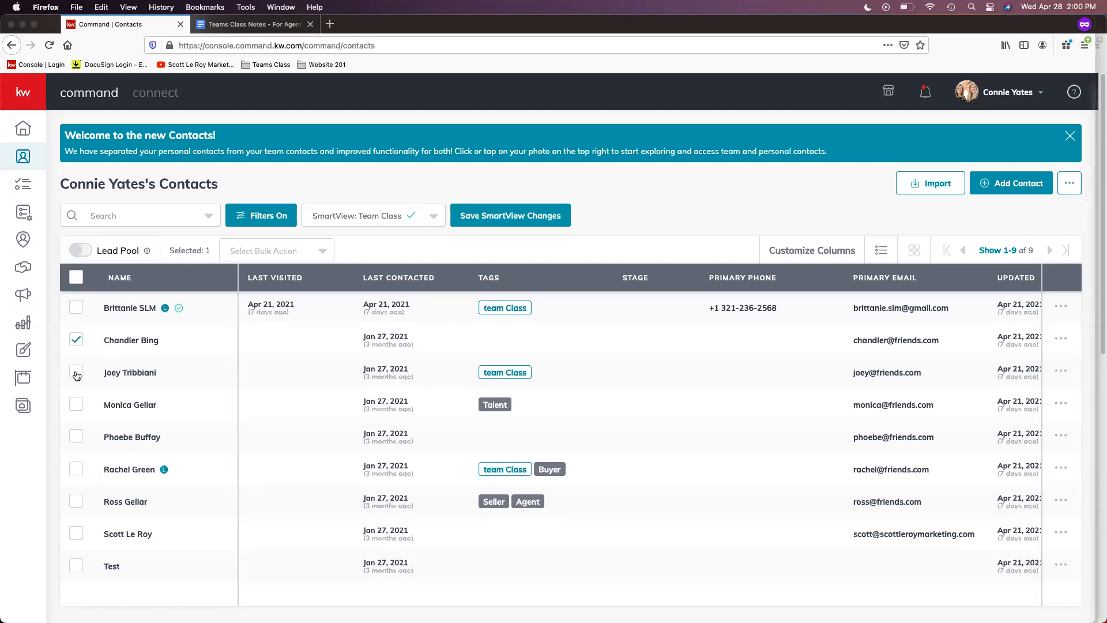
left_click(76, 374)
left_click(76, 405)
left_click(276, 250)
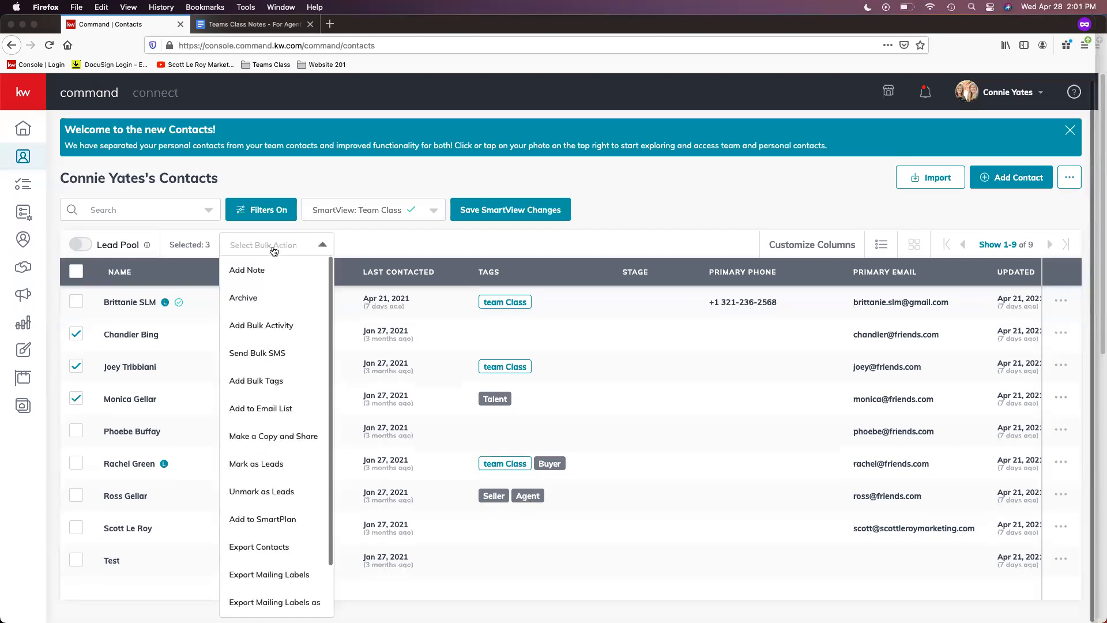
scroll(271, 429, "down", 1)
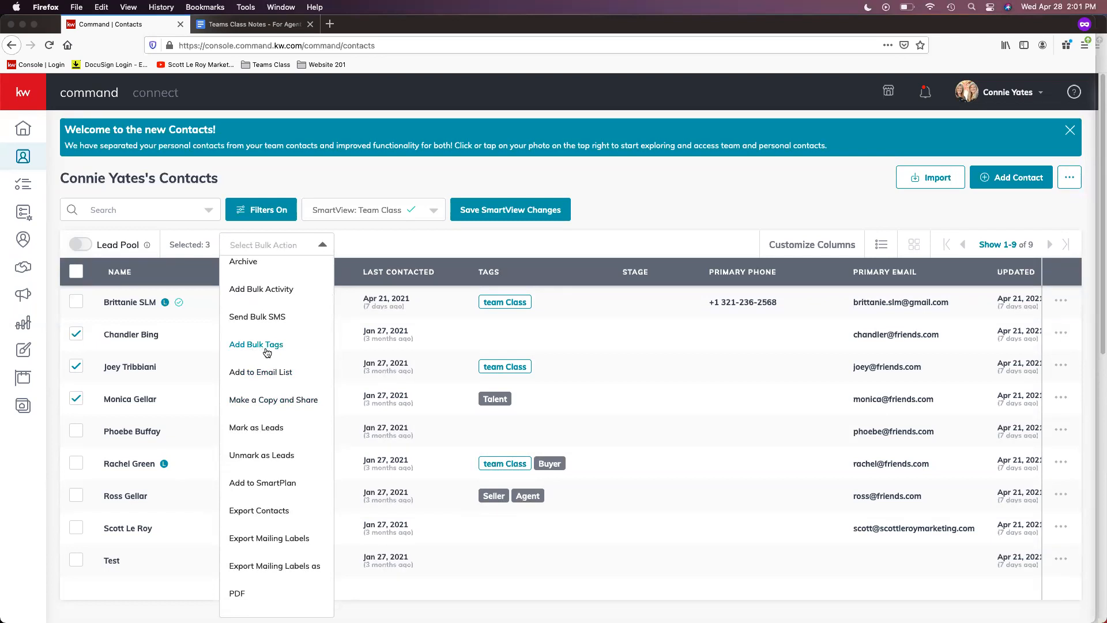
left_click(263, 345)
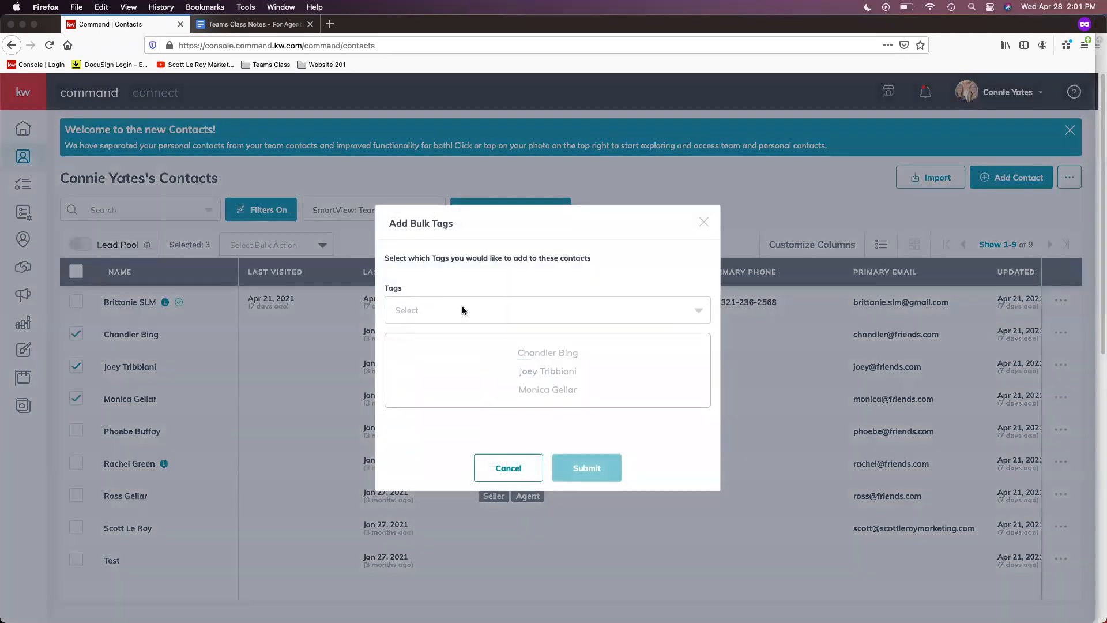
left_click(463, 310)
scroll(475, 363, "down", 10)
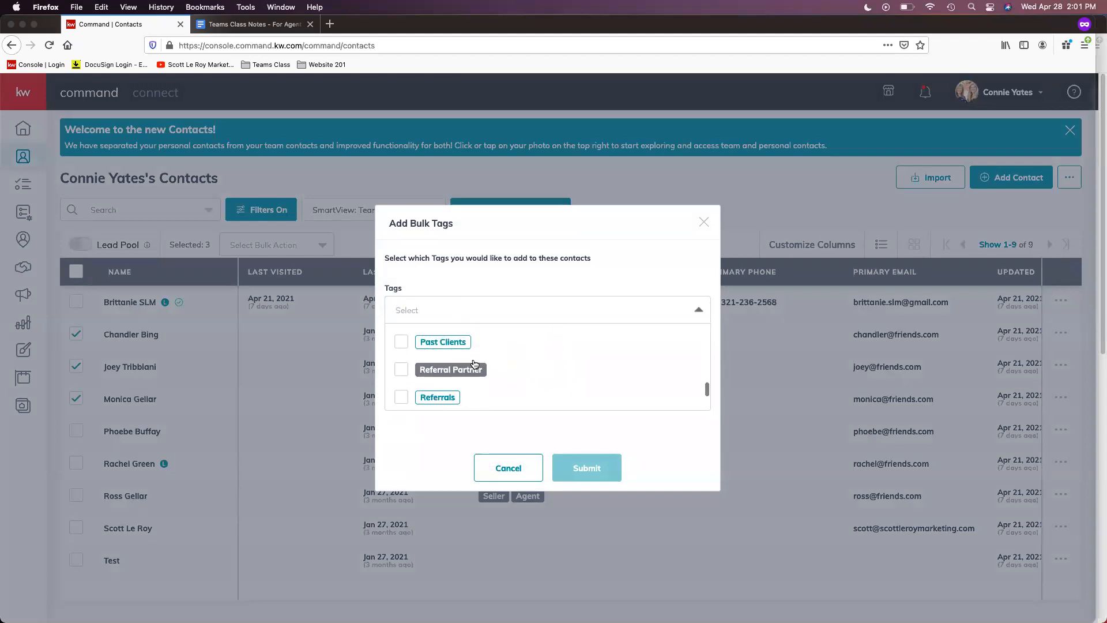
scroll(475, 363, "up", 5)
scroll(472, 366, "down", 4)
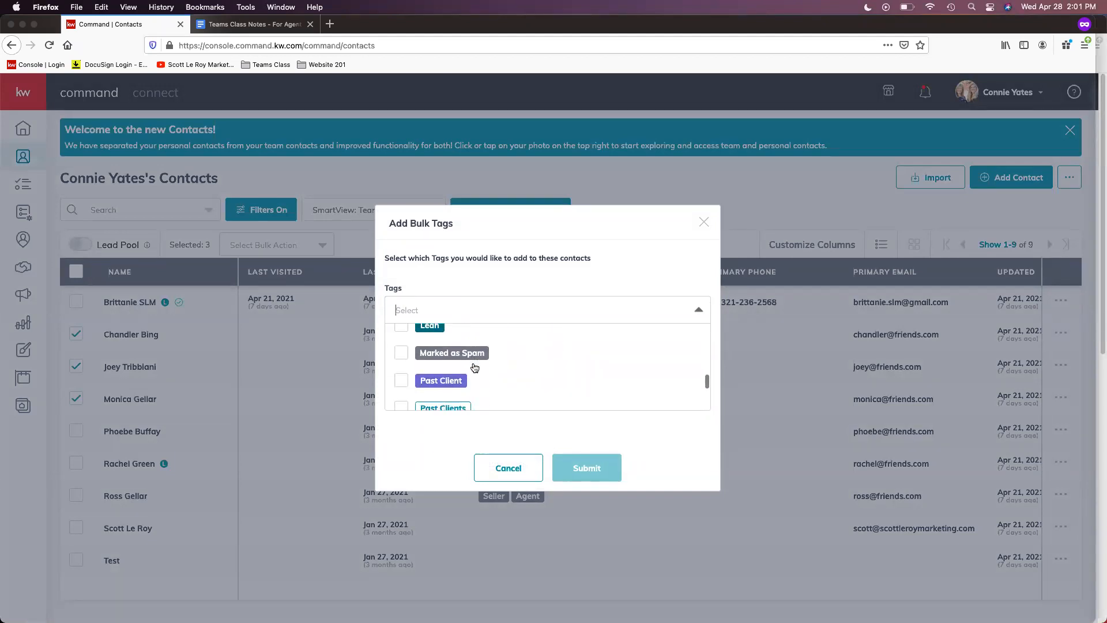
left_click(401, 402)
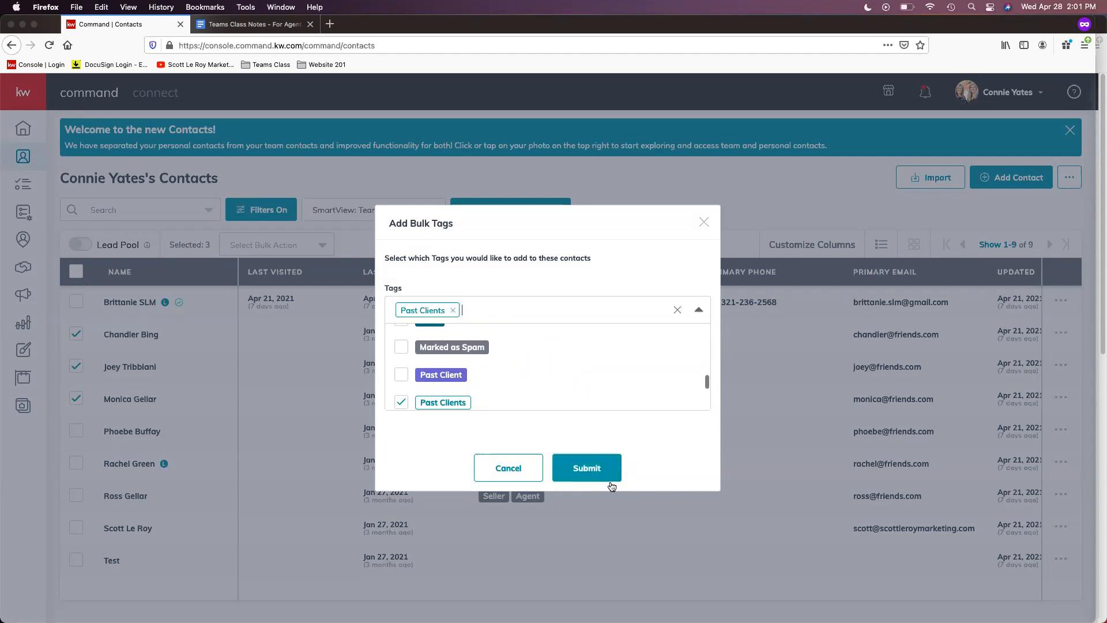
left_click(586, 468)
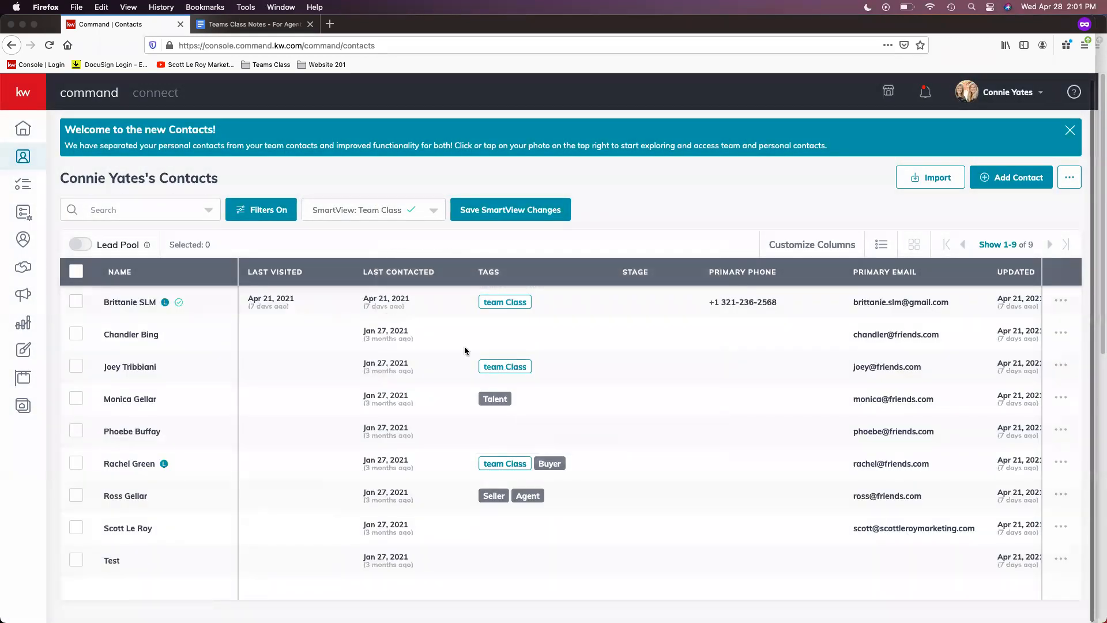
Reload the personal contacts list and try out its contacts-per-page and select-all options
left_click(256, 45)
key("Return")
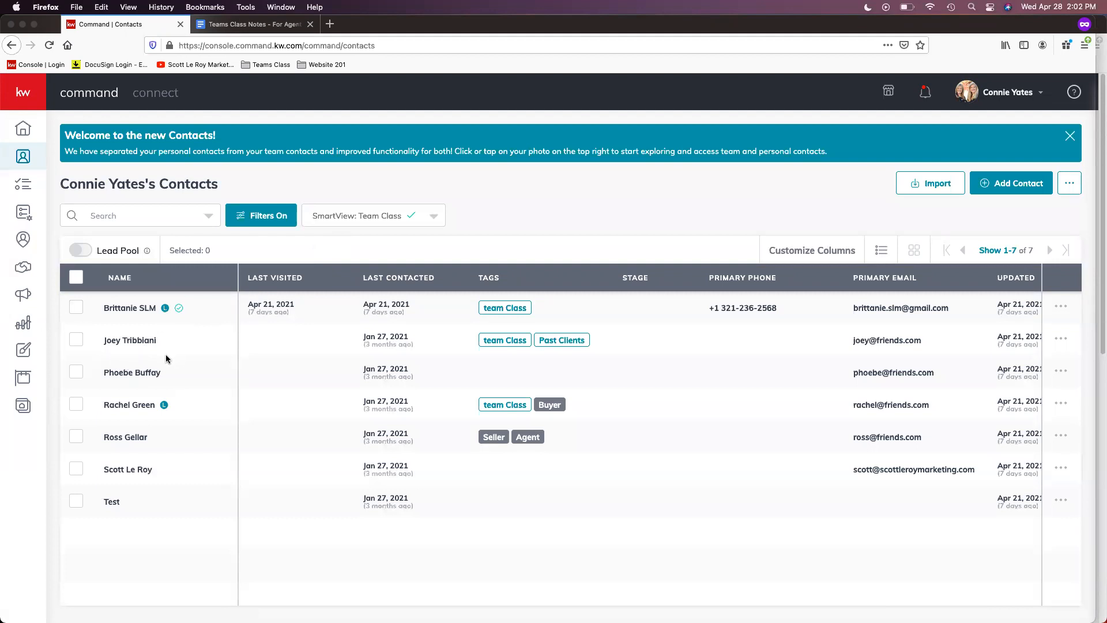
left_click(76, 340)
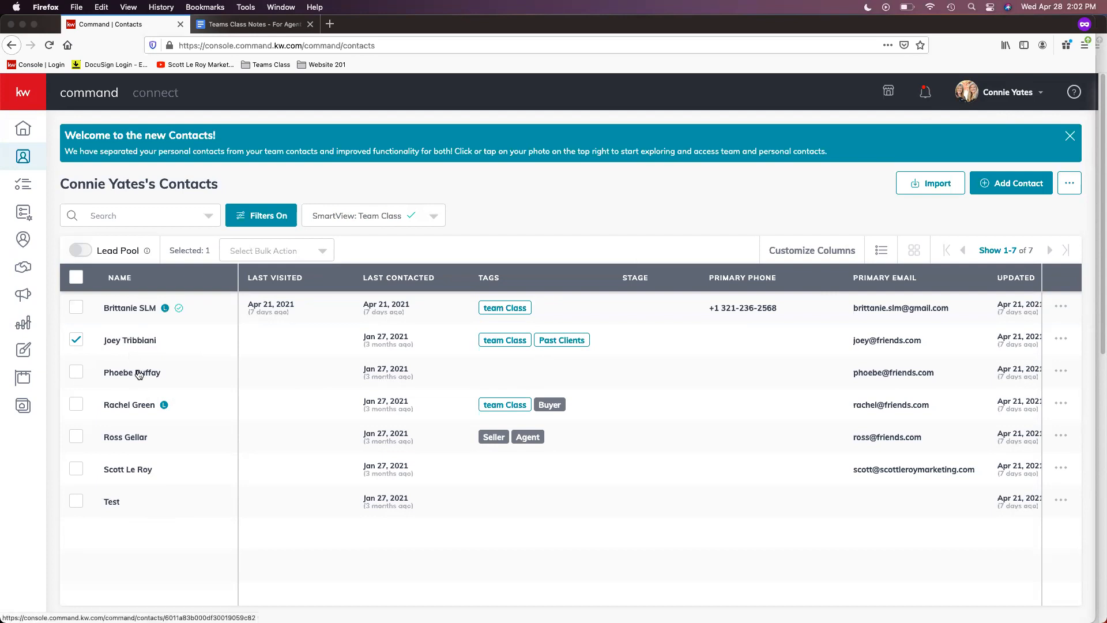
left_click(1001, 252)
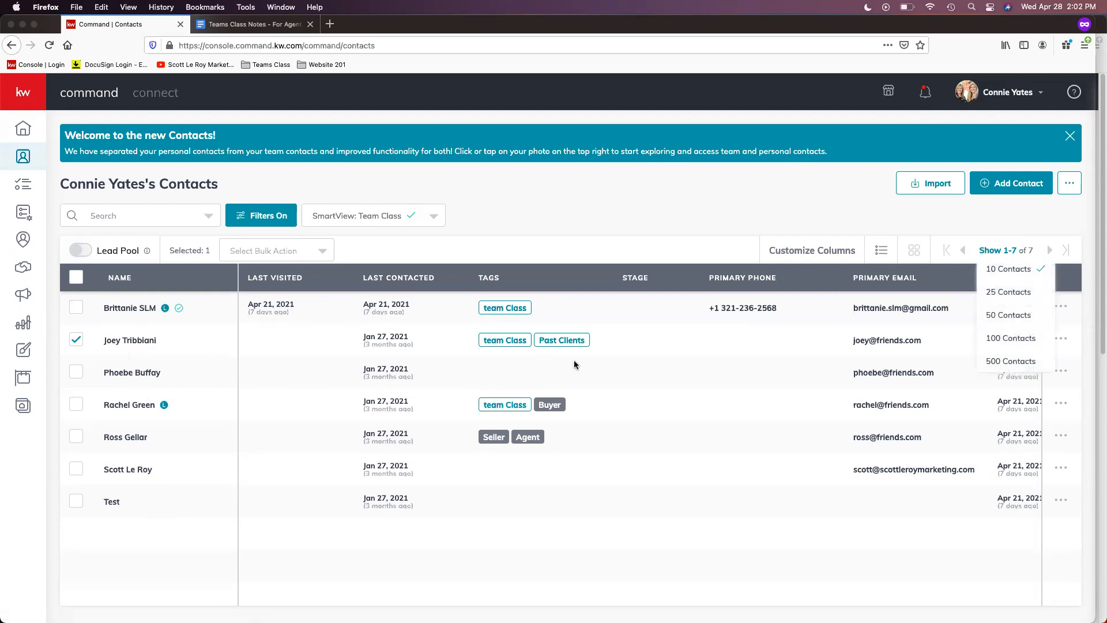
left_click(76, 278)
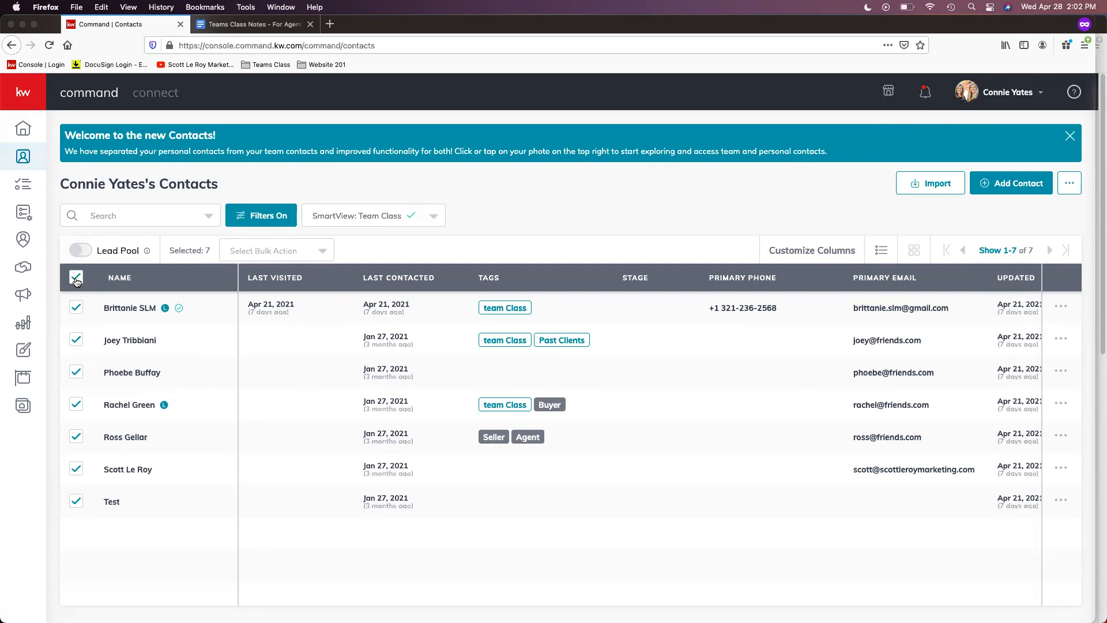
left_click(76, 279)
Transfer the second contact in the personal list to the Yates & Maxwell Properties account with the Change Account bulk action, and reload the list
left_click(77, 341)
left_click(307, 255)
scroll(304, 303, "down", 1)
scroll(304, 303, "down", 1)
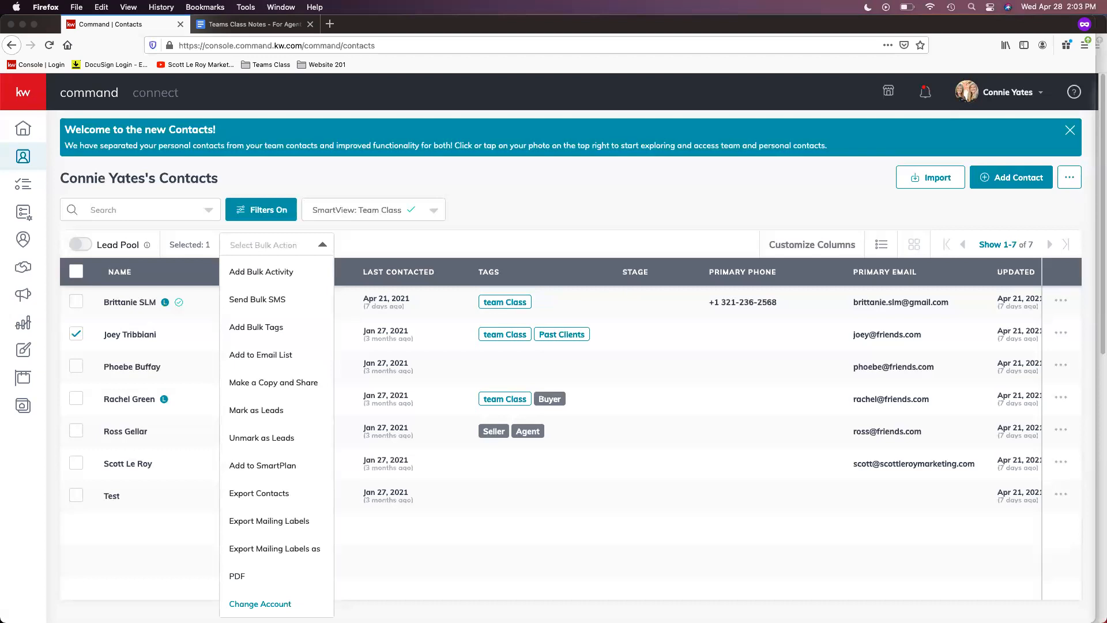
left_click(260, 604)
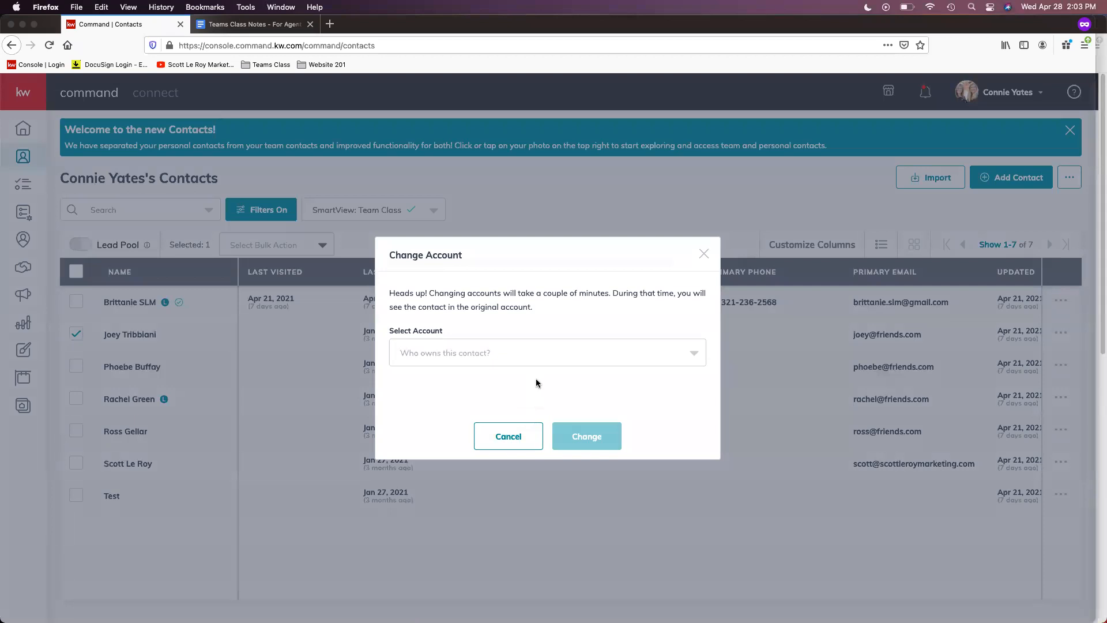
left_click(531, 358)
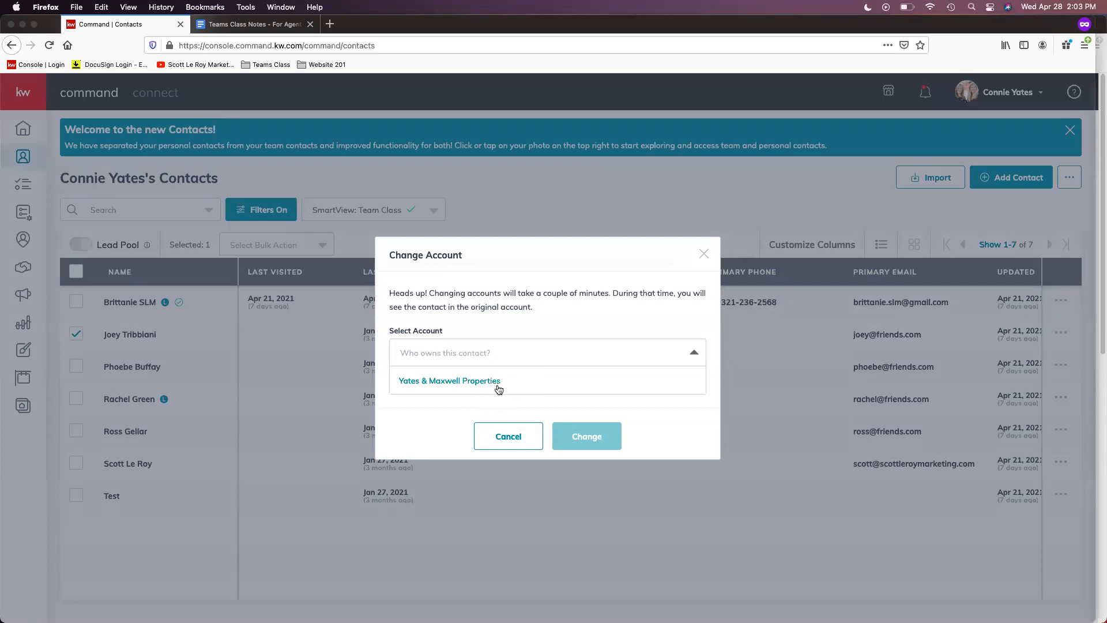
left_click(500, 382)
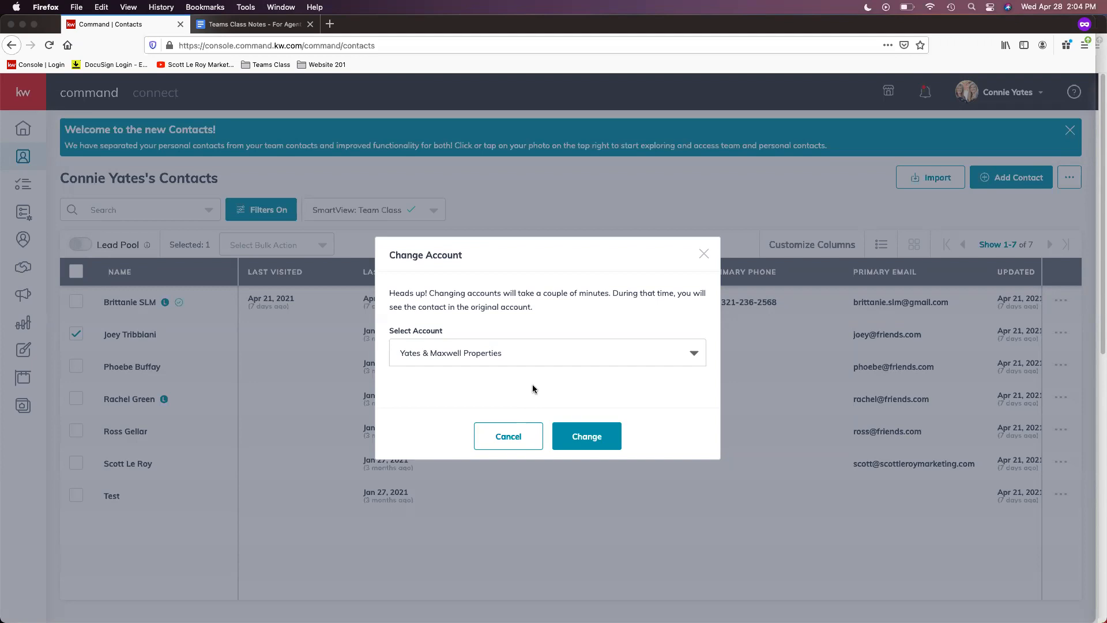
left_click(494, 354)
left_click(491, 382)
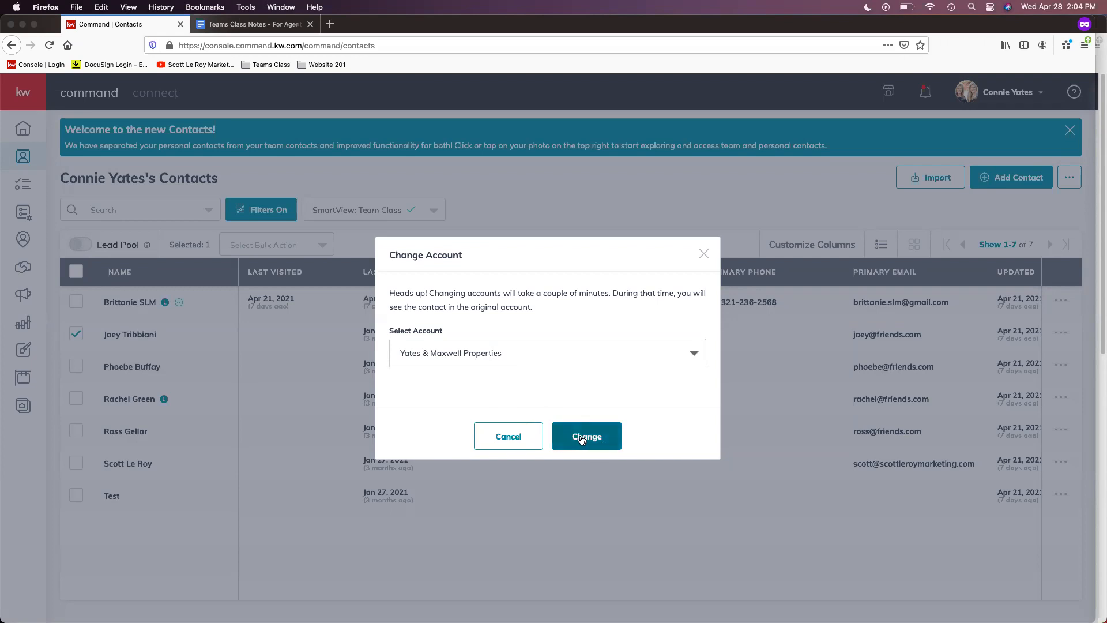
left_click(582, 440)
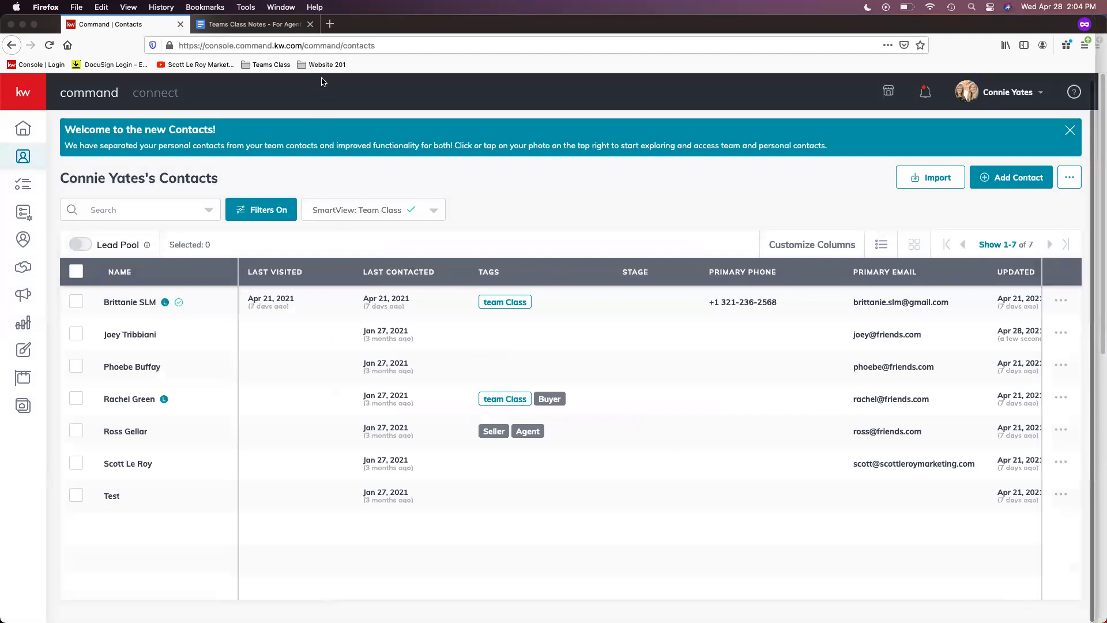
left_click(312, 45)
key("Return")
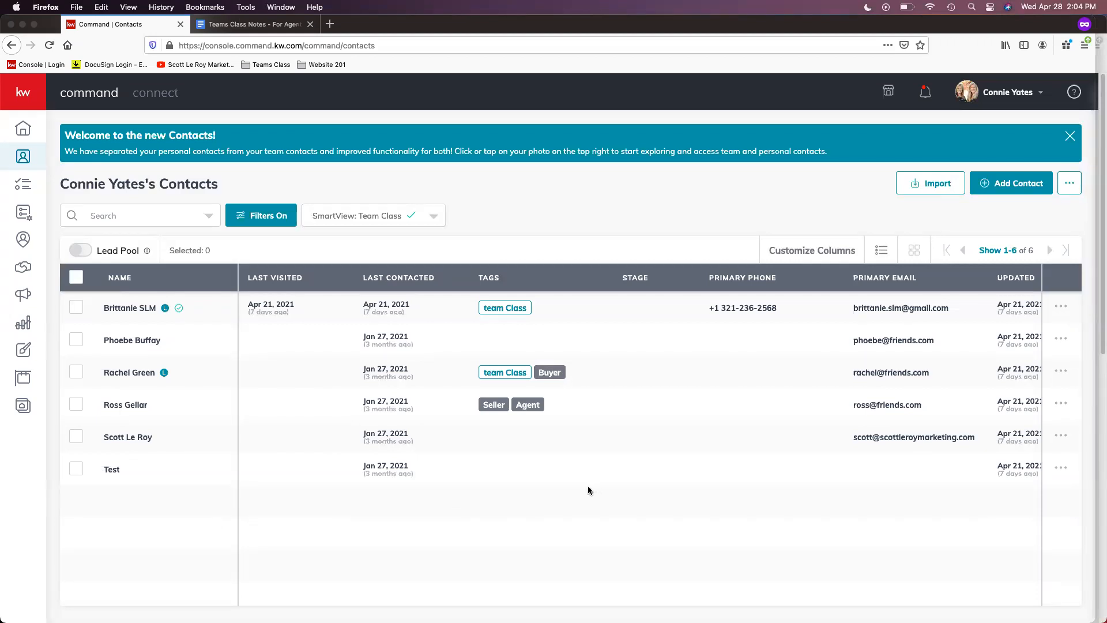
Search the personal contacts for the transferred contact's first name and switch to the Yates & Maxwell Properties team account
left_click(99, 217)
type("joey")
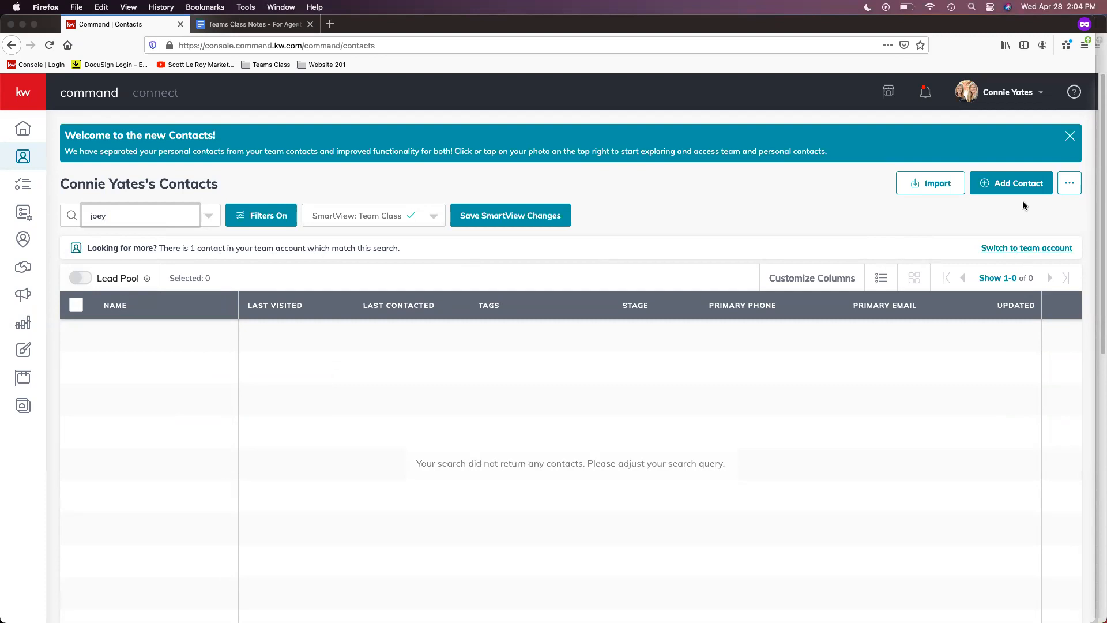
left_click(1006, 92)
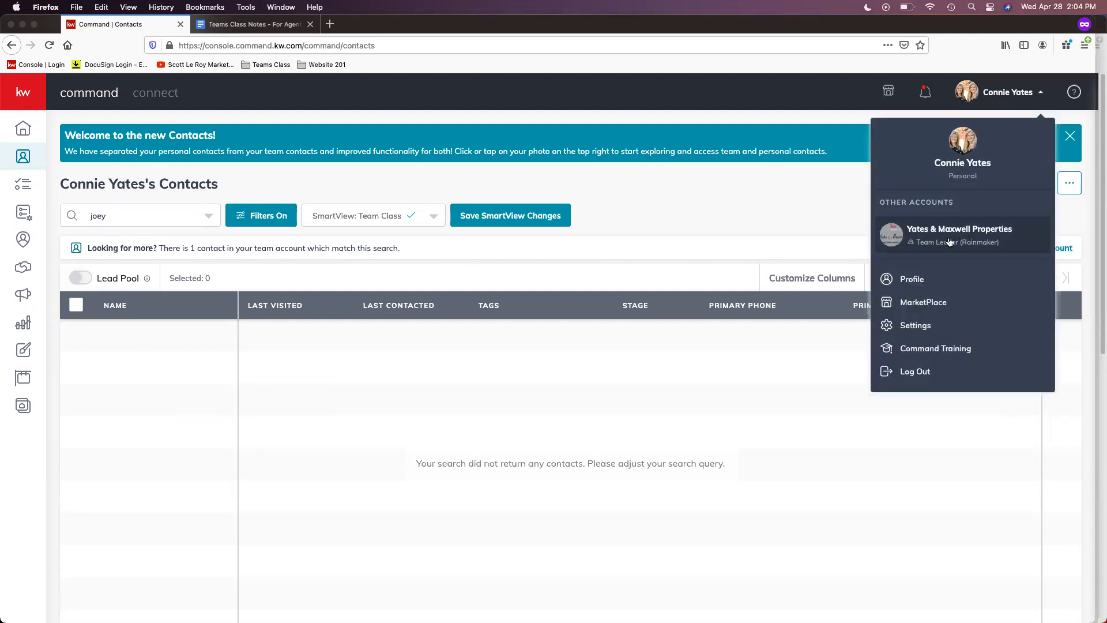
left_click(734, 210)
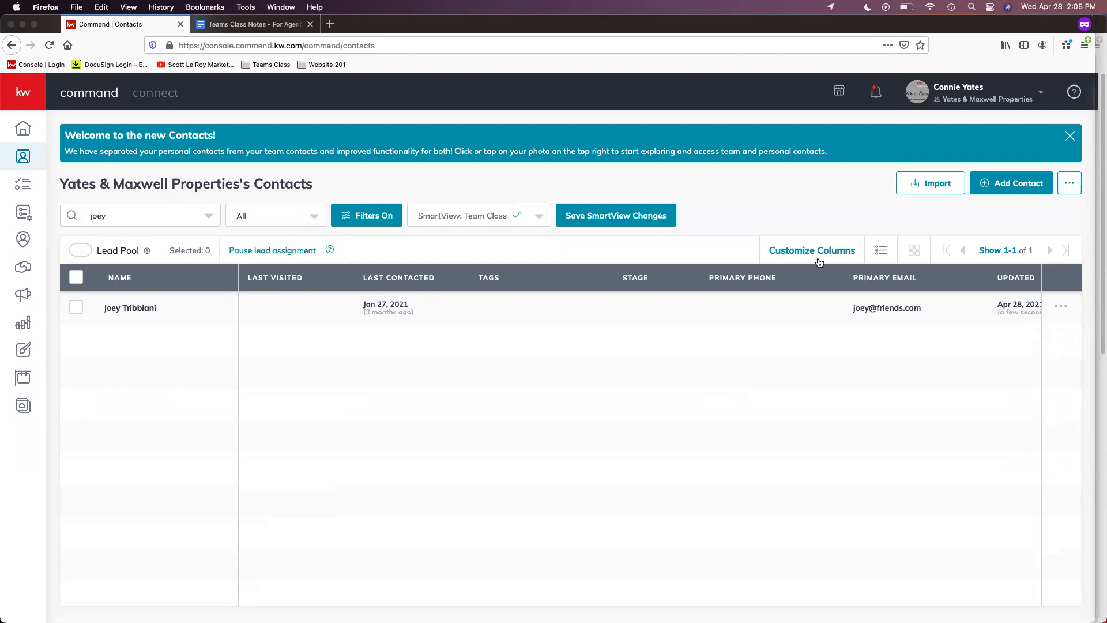
left_click(994, 94)
left_click(809, 226)
Customize the team contacts columns so that Legacy Tags sits directly before Tags, and apply the order
left_click(812, 251)
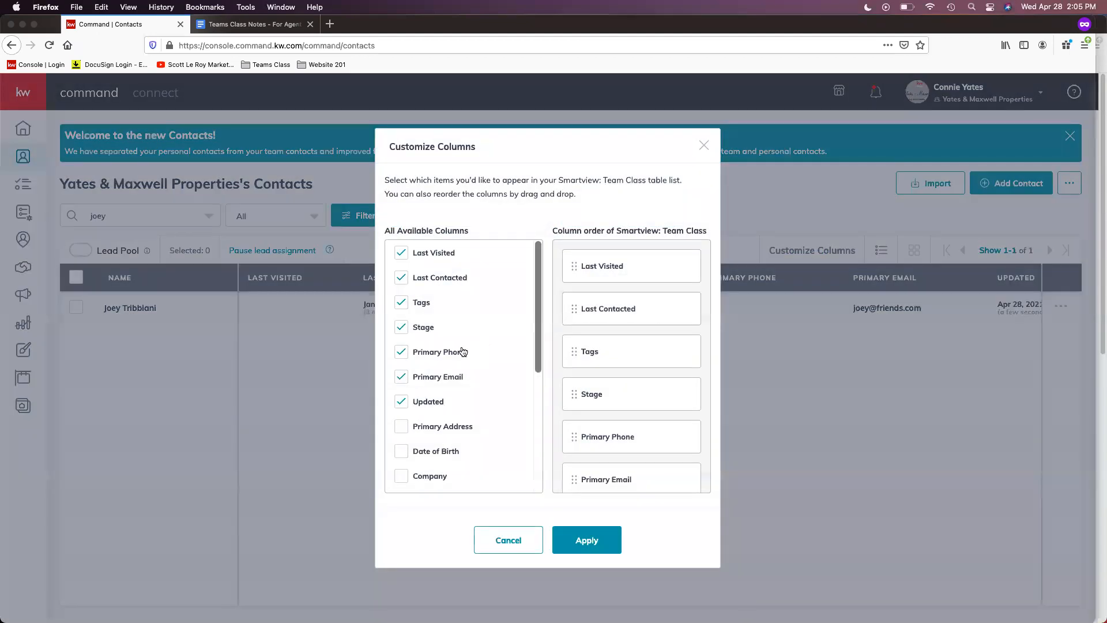
scroll(461, 353, "down", 2)
scroll(460, 353, "down", 5)
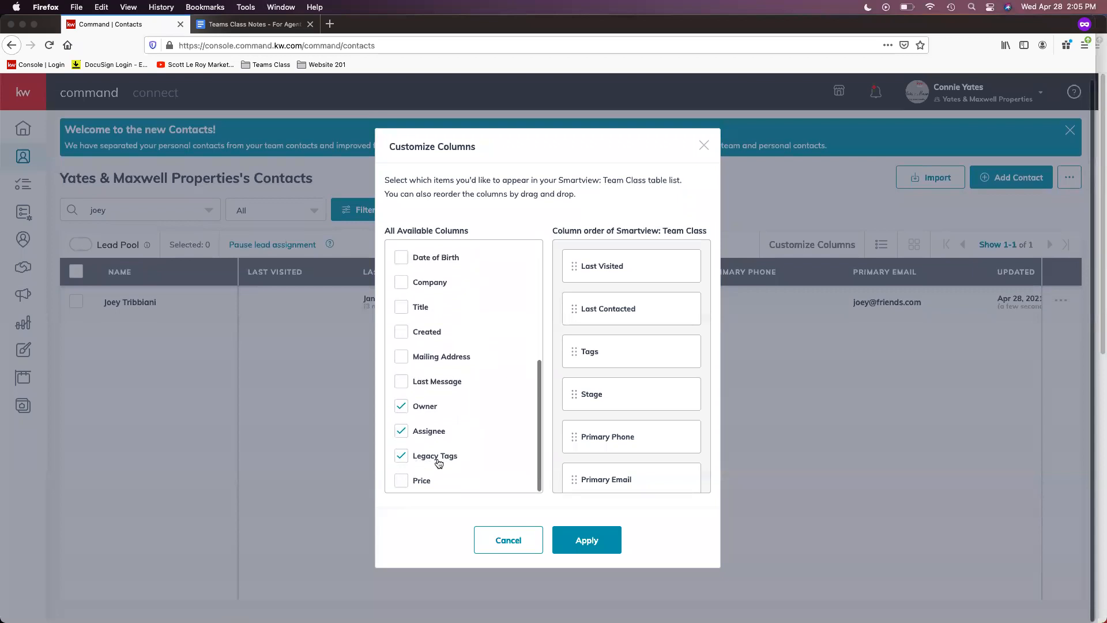
scroll(640, 404, "down", 4)
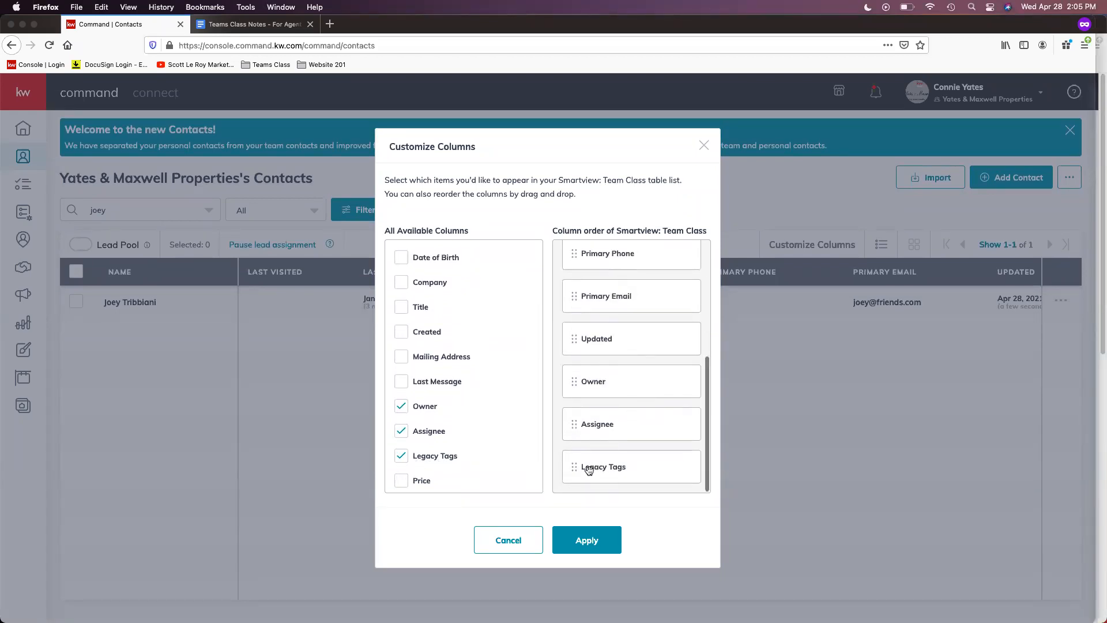
left_click_drag(600, 455, 604, 353)
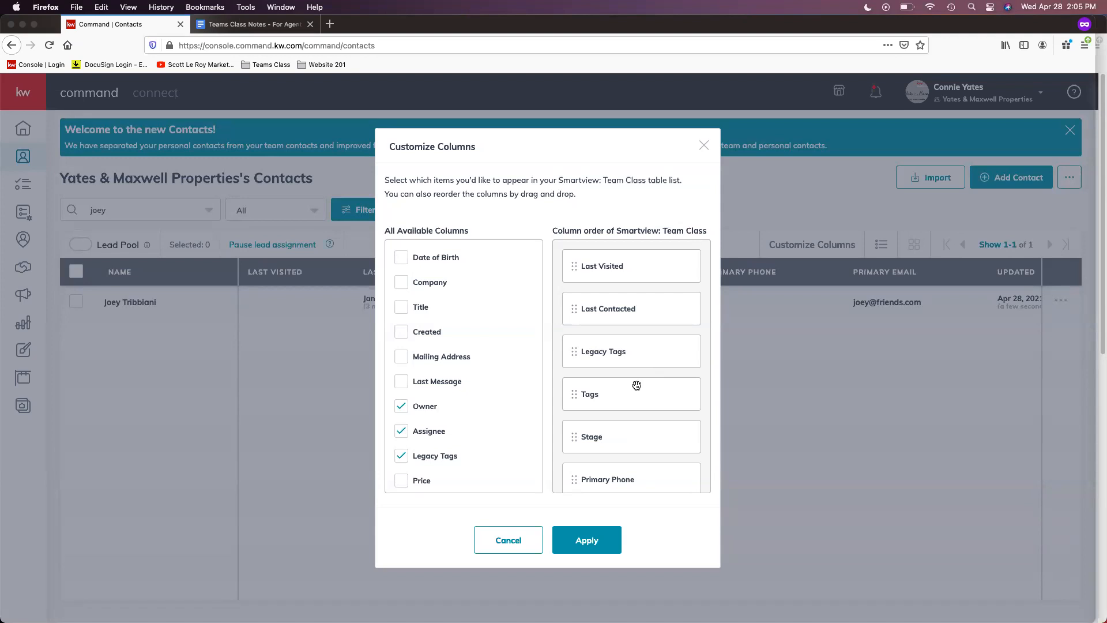
left_click(591, 546)
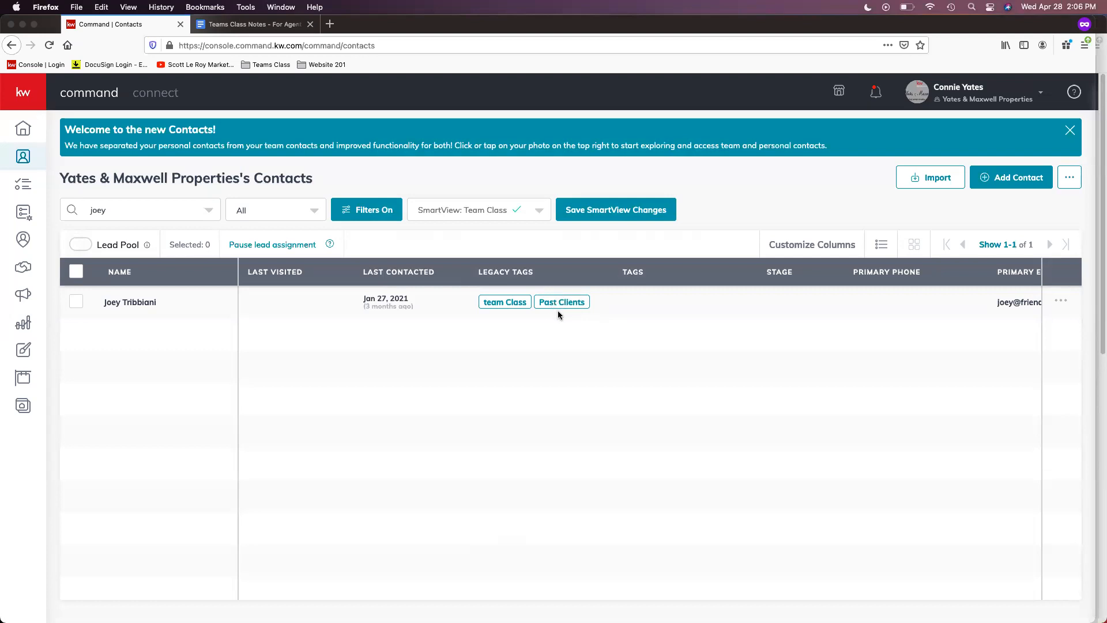
Remove both Team Class tags in the contact filters, search the tag choices for "past client", and close the filters without applying
left_click(372, 212)
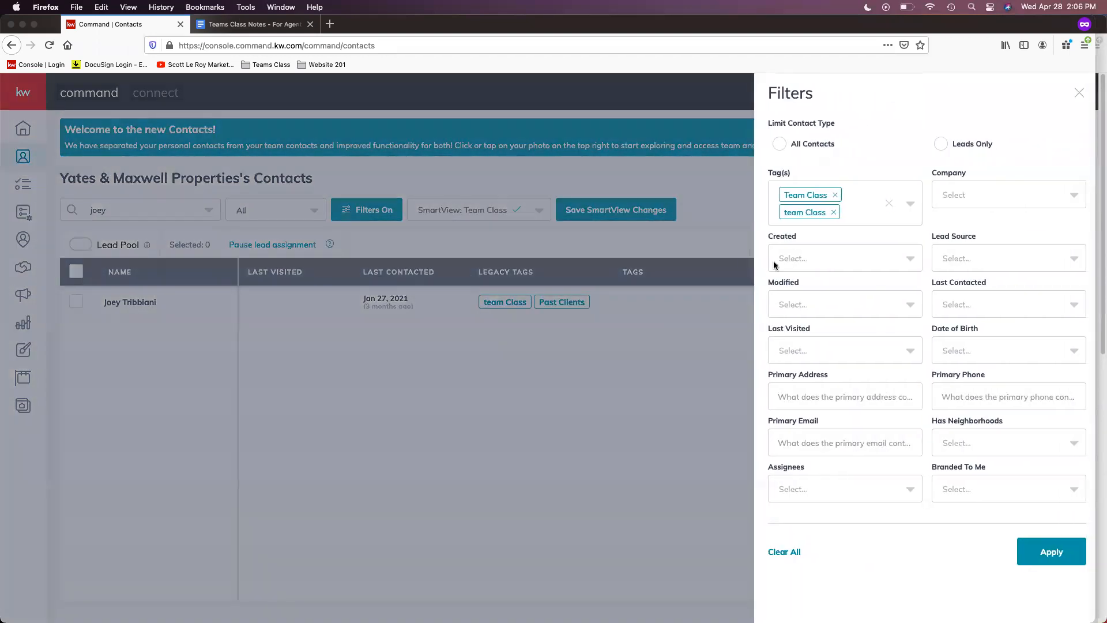
left_click(829, 213)
left_click(831, 195)
left_click(830, 194)
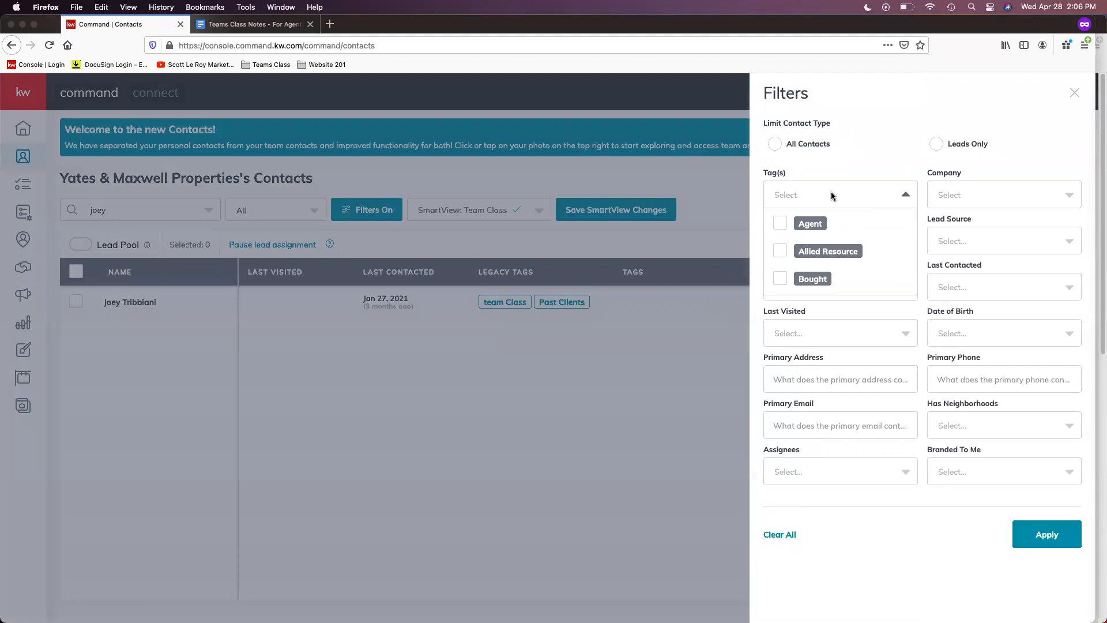
type("pas")
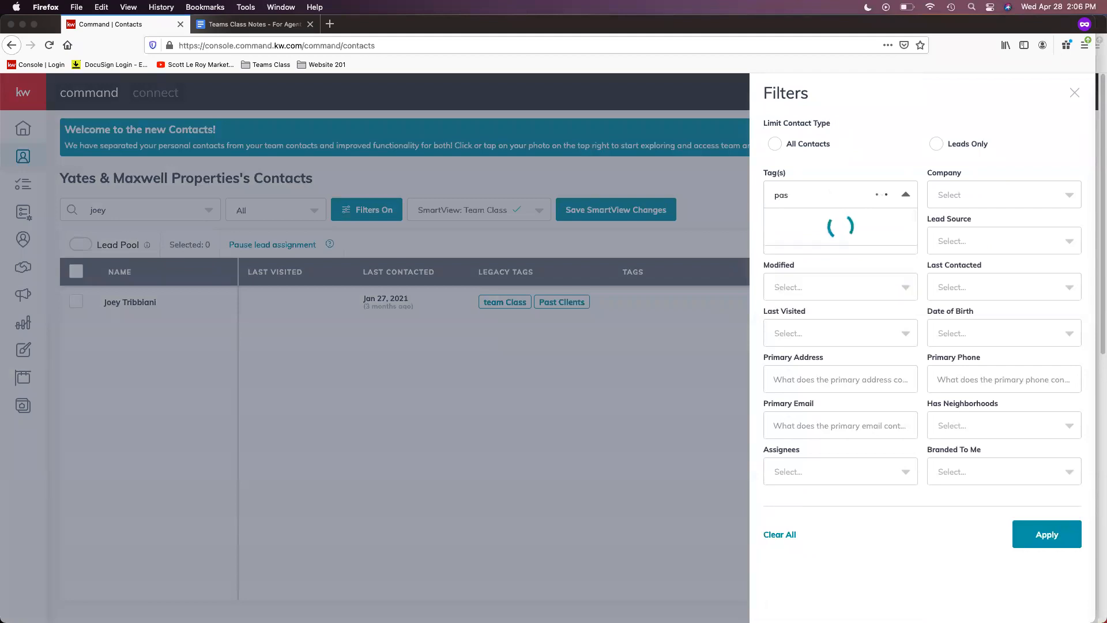
type("t client")
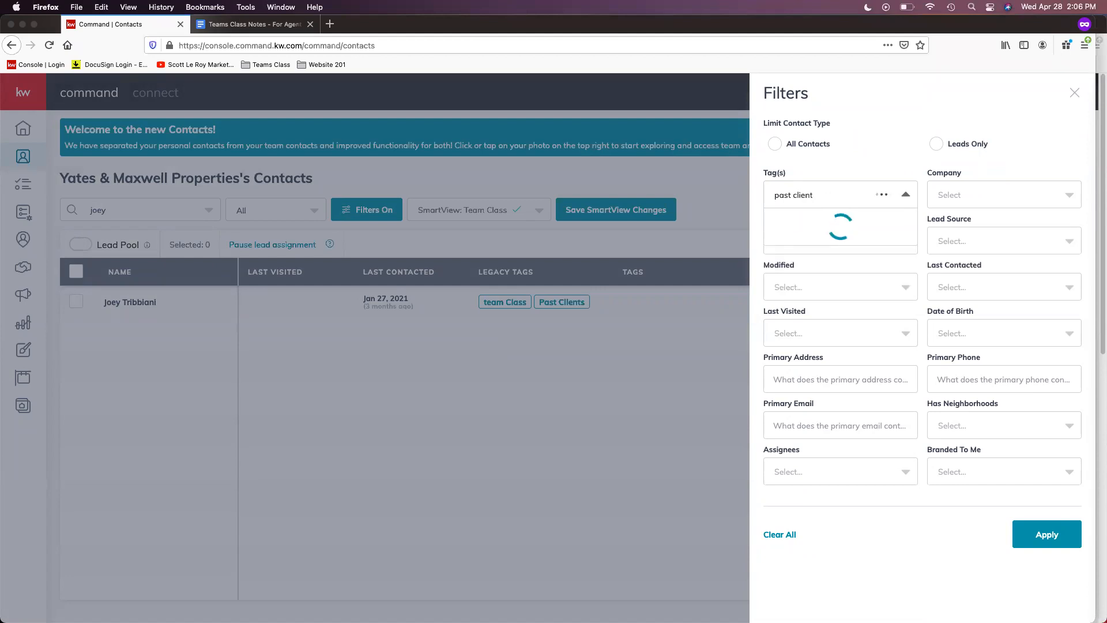
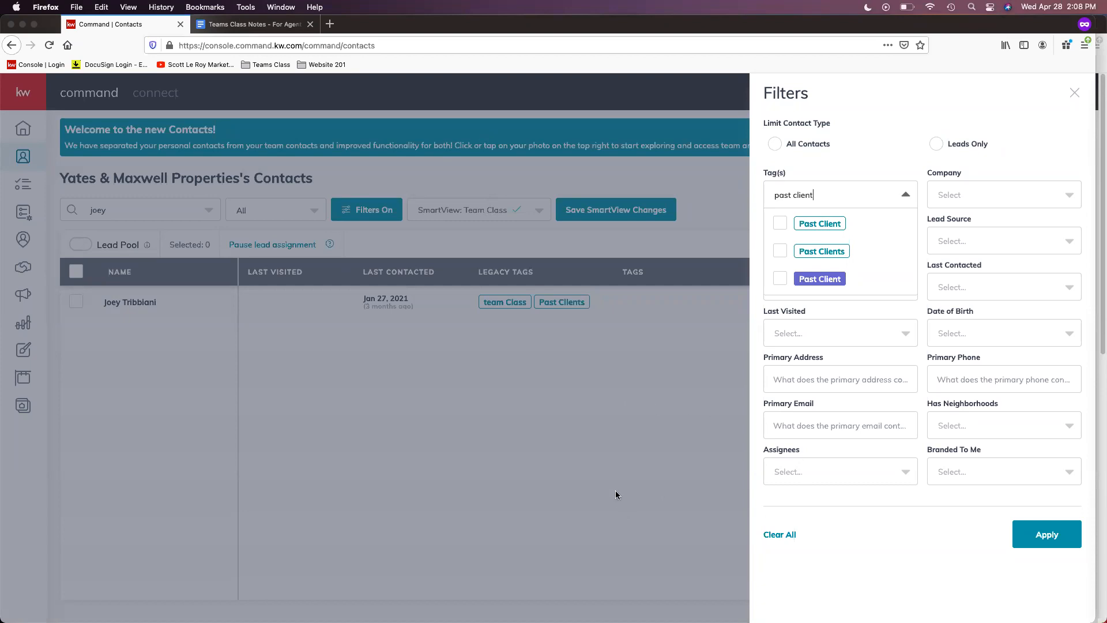
left_click(593, 367)
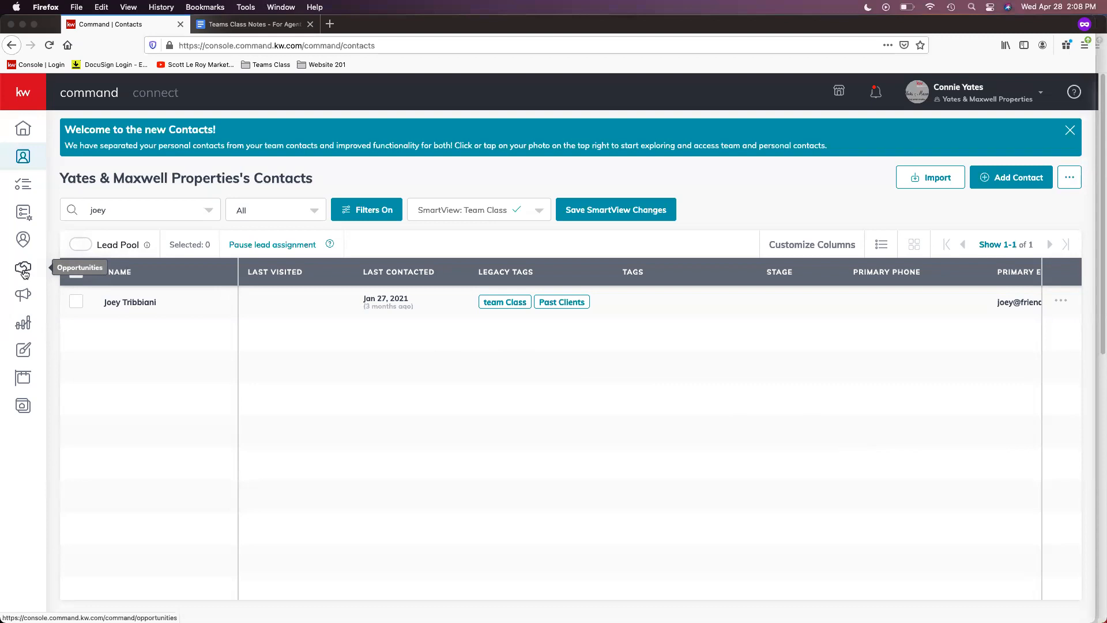
Open the team's Opportunities page and start creating a new opportunity
mouse_move(24, 274)
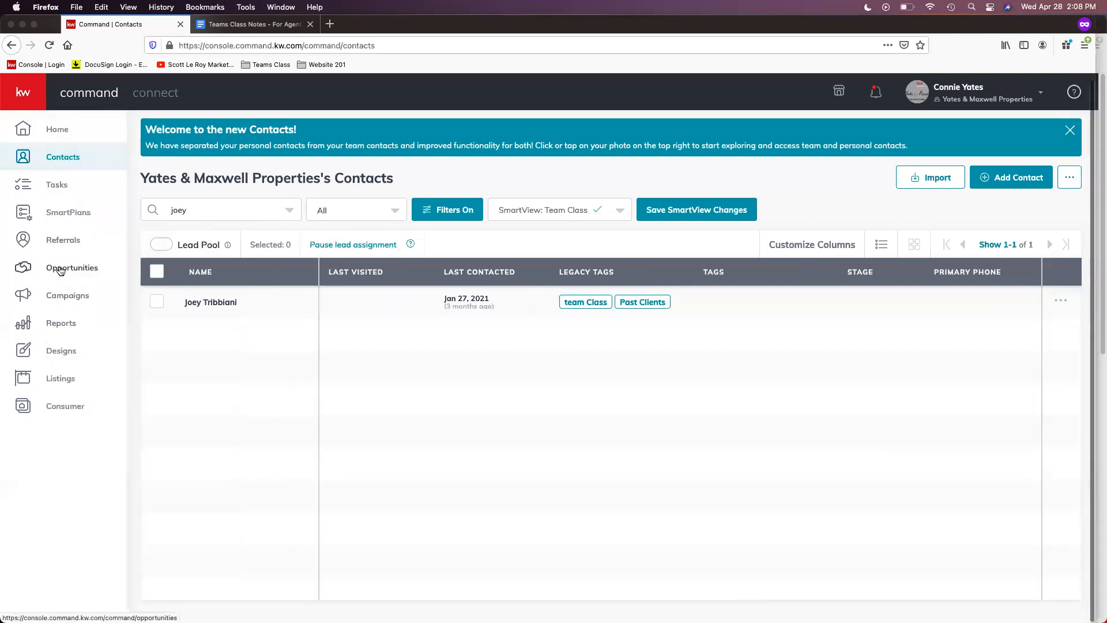
left_click(90, 271)
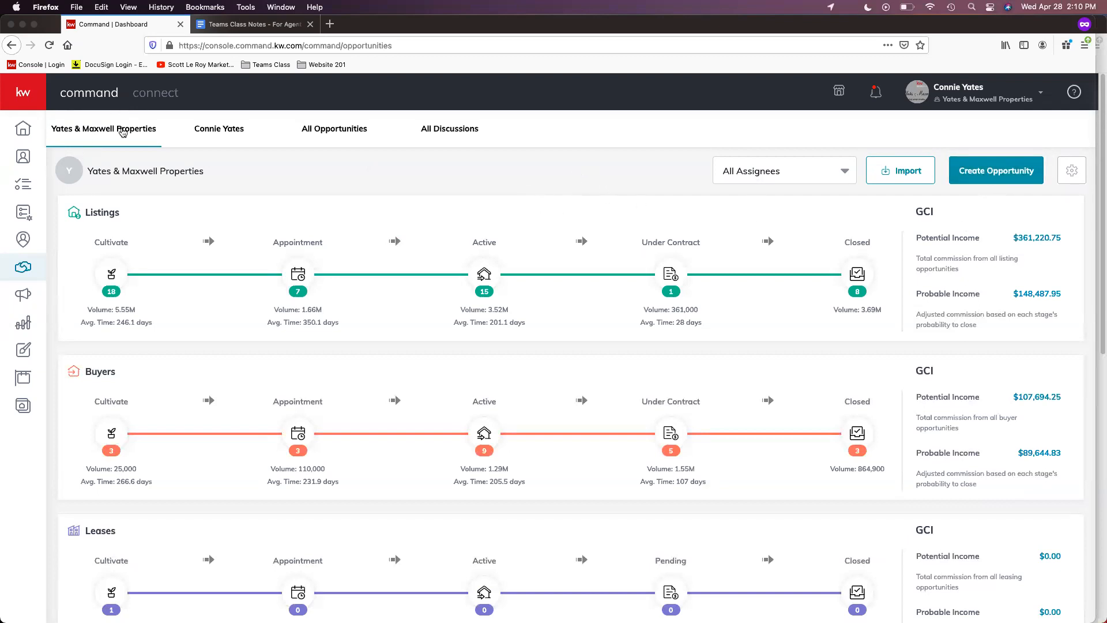
left_click(994, 179)
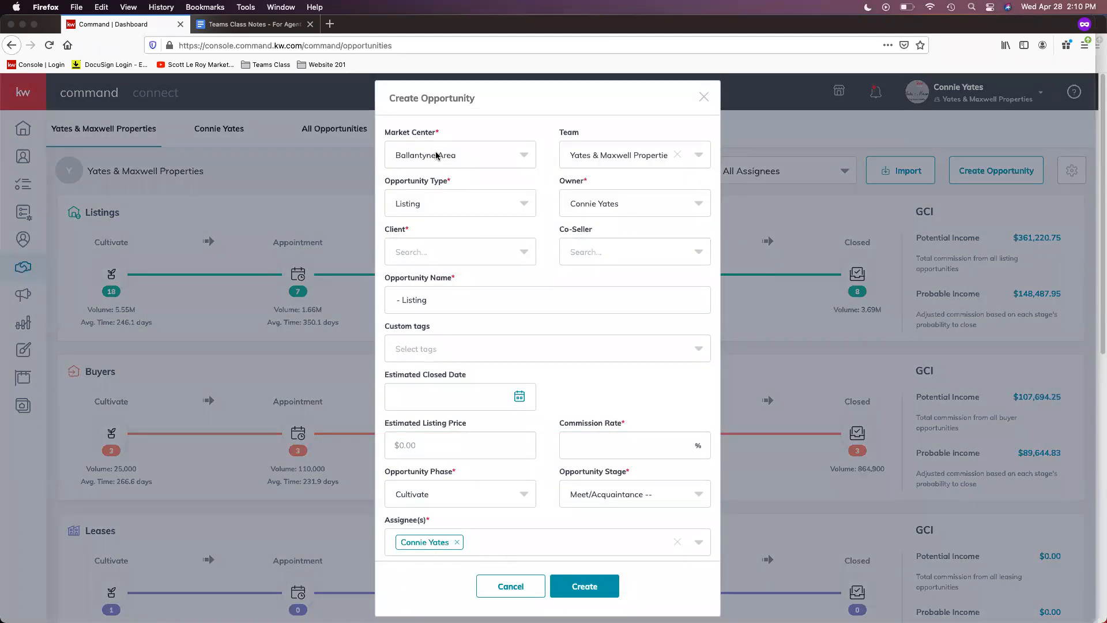
Review the available choices for market center, team, opportunity type and owner, keeping the preset values
left_click(437, 156)
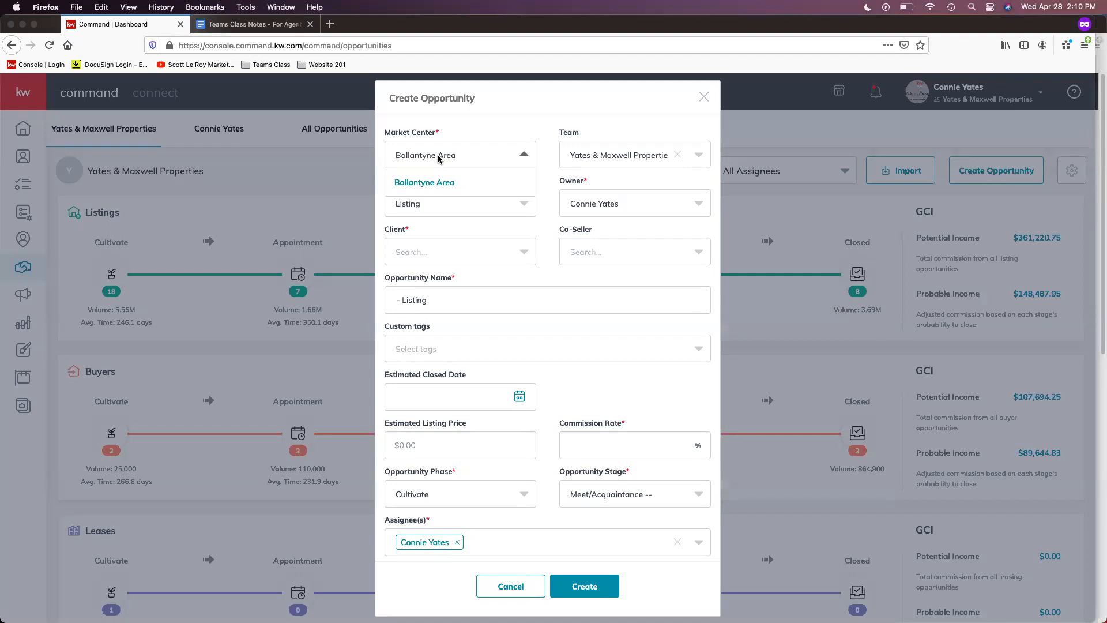
left_click(634, 160)
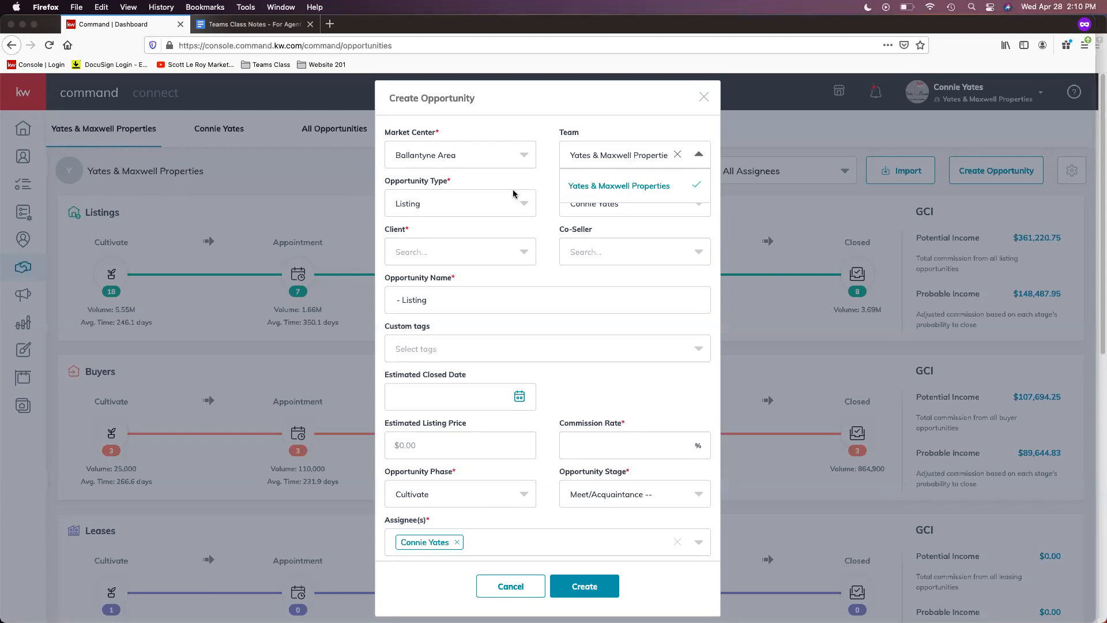
left_click(481, 209)
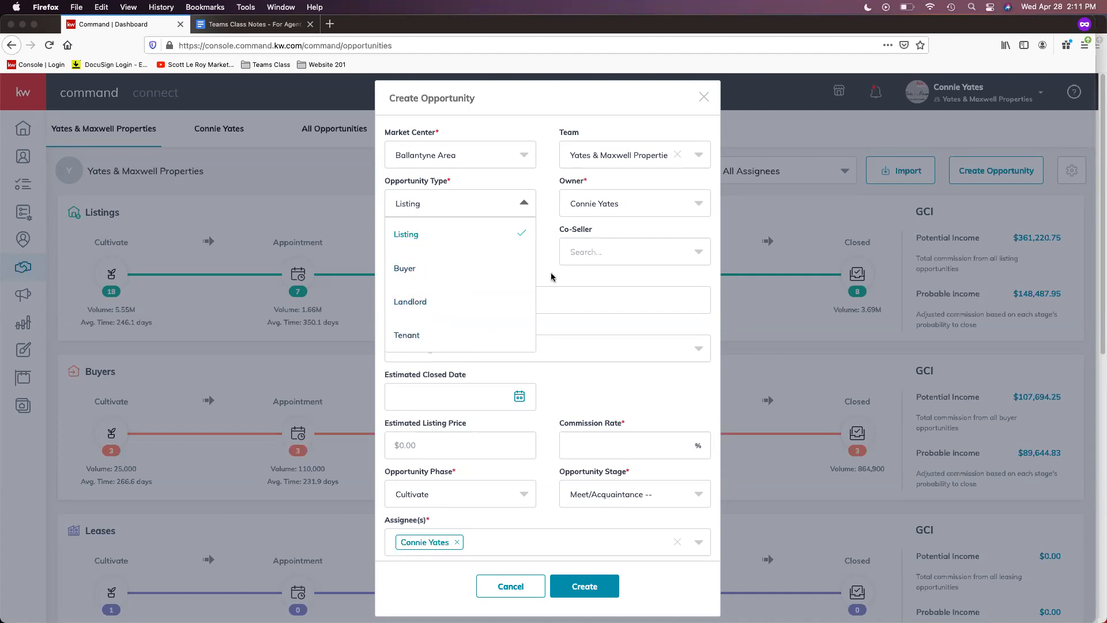
left_click(545, 248)
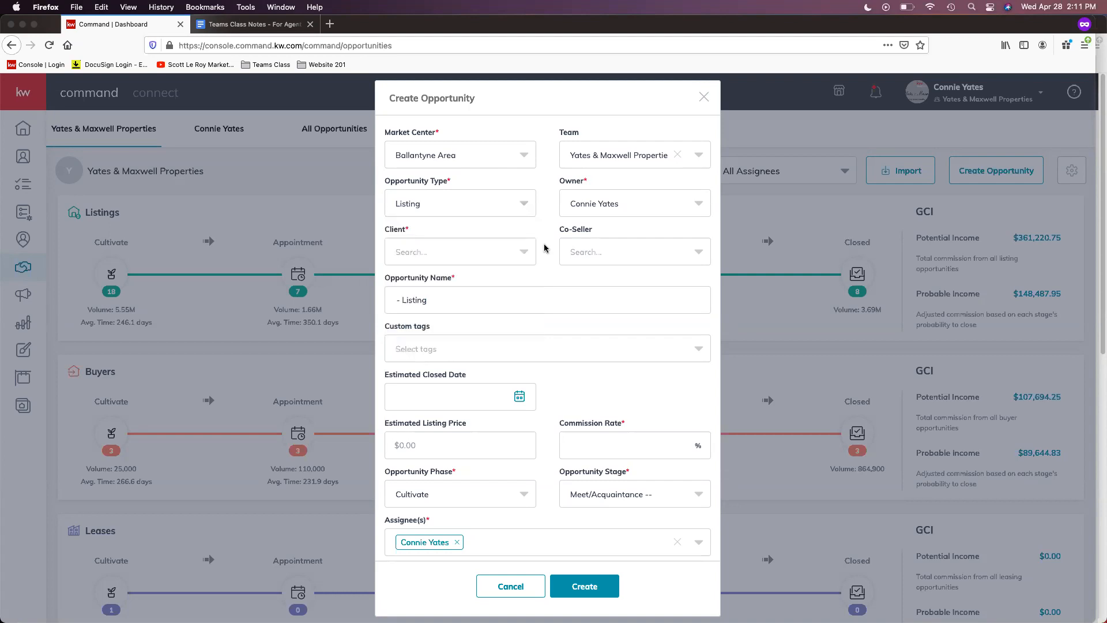
left_click(629, 206)
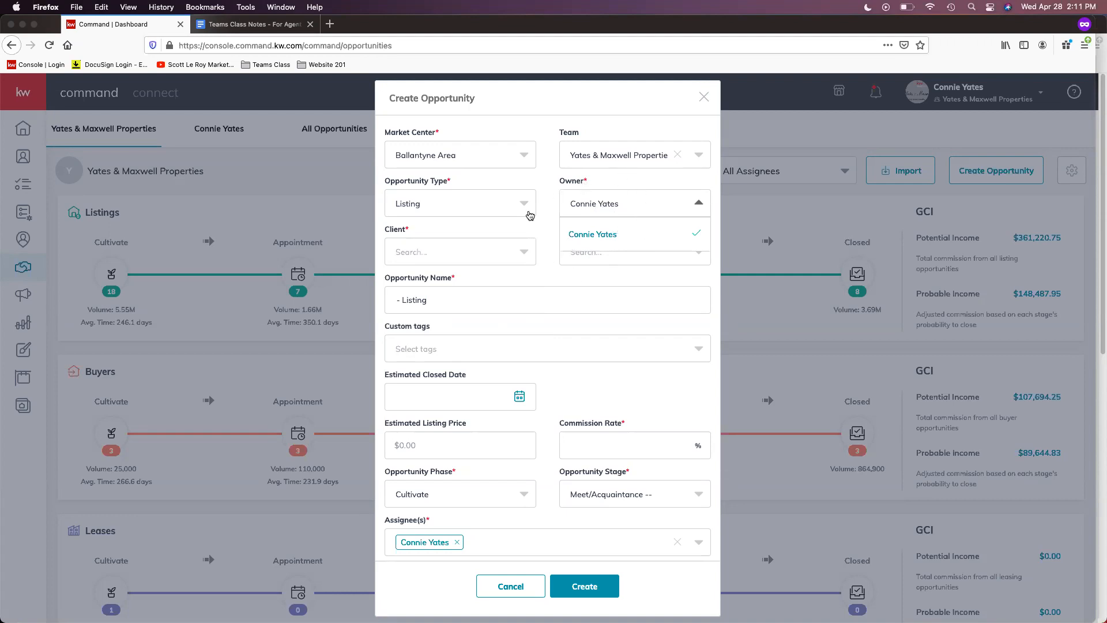
left_click(550, 227)
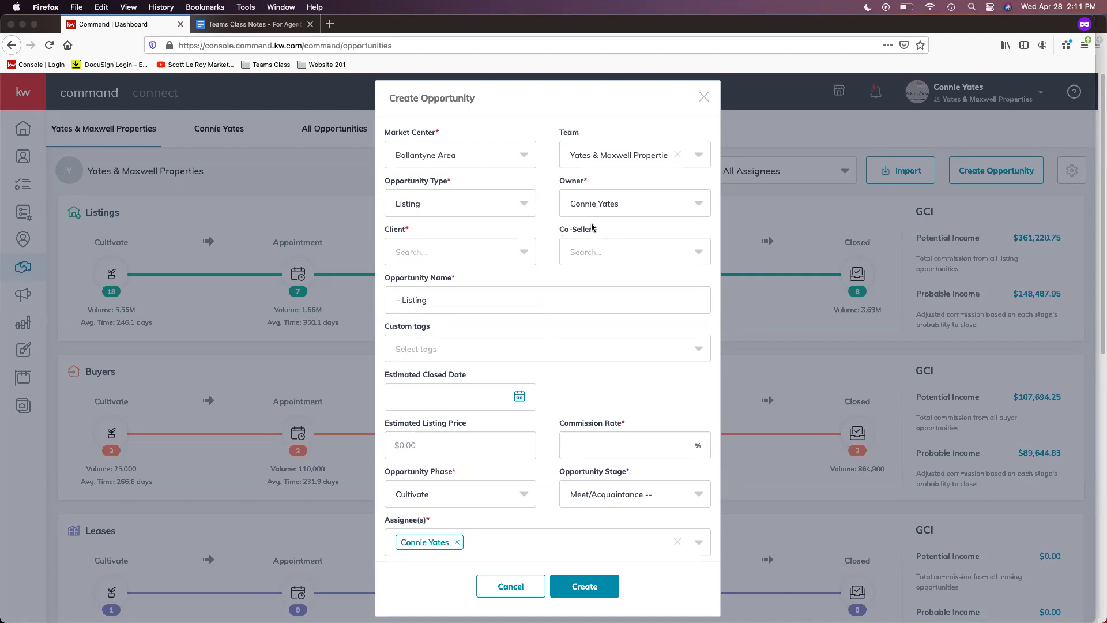
Search the clients by the transferred test contact's first name and select that contact as the opportunity's client
left_click(424, 257)
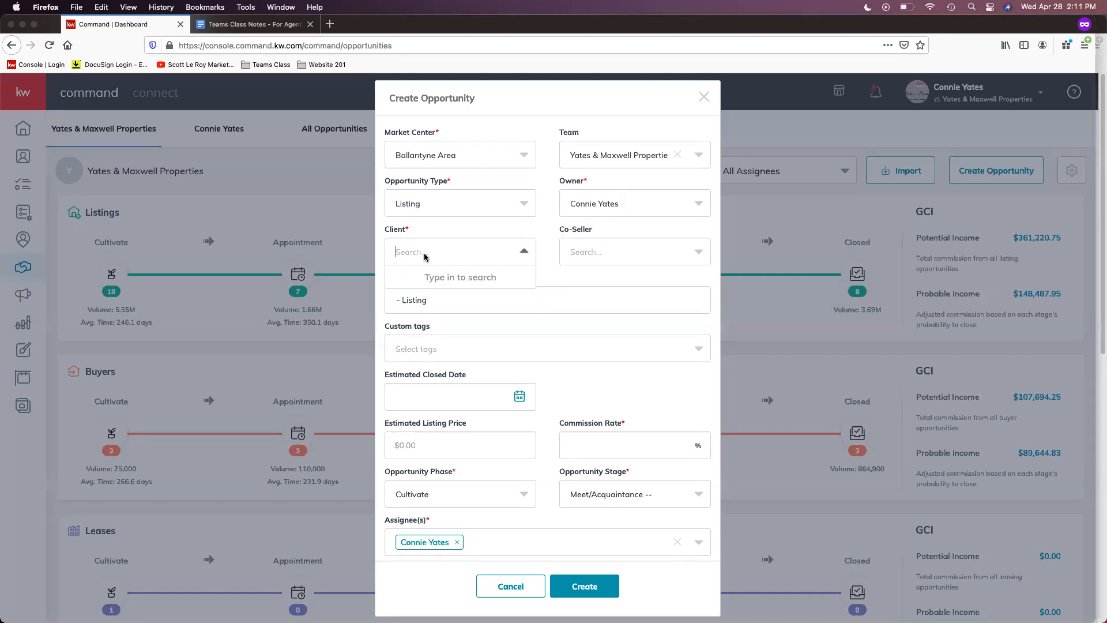
type("brittanie")
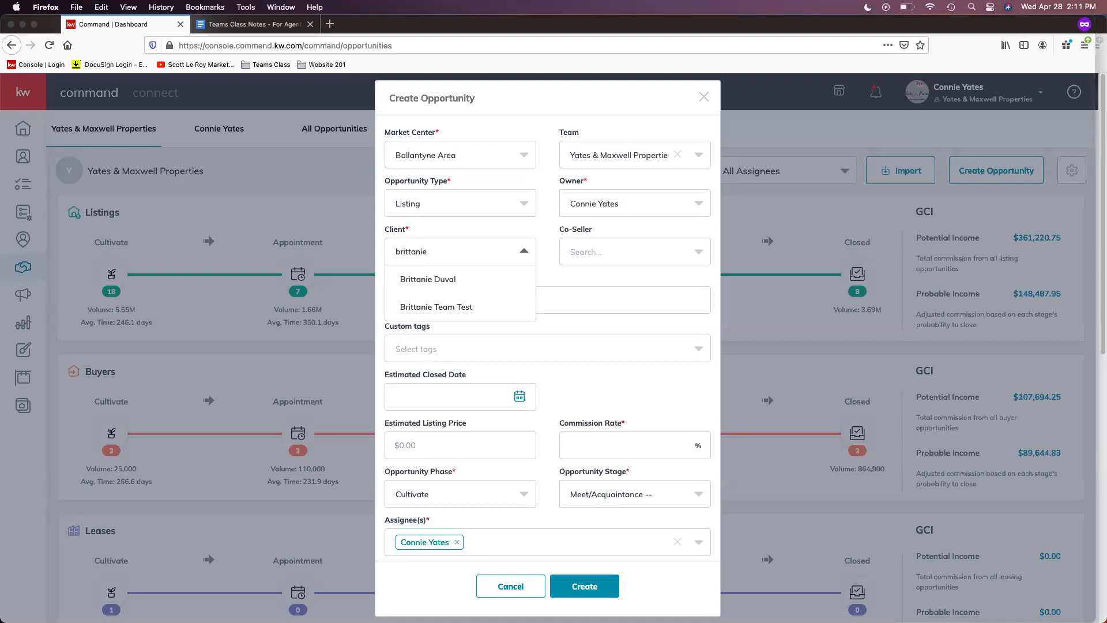
left_click(462, 311)
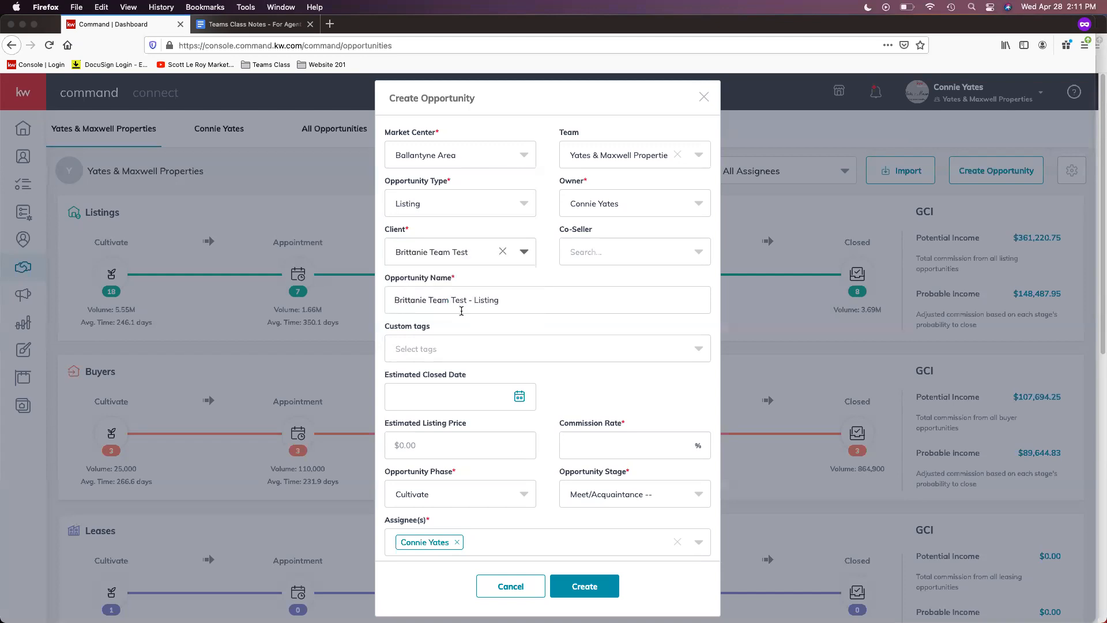
left_click(467, 258)
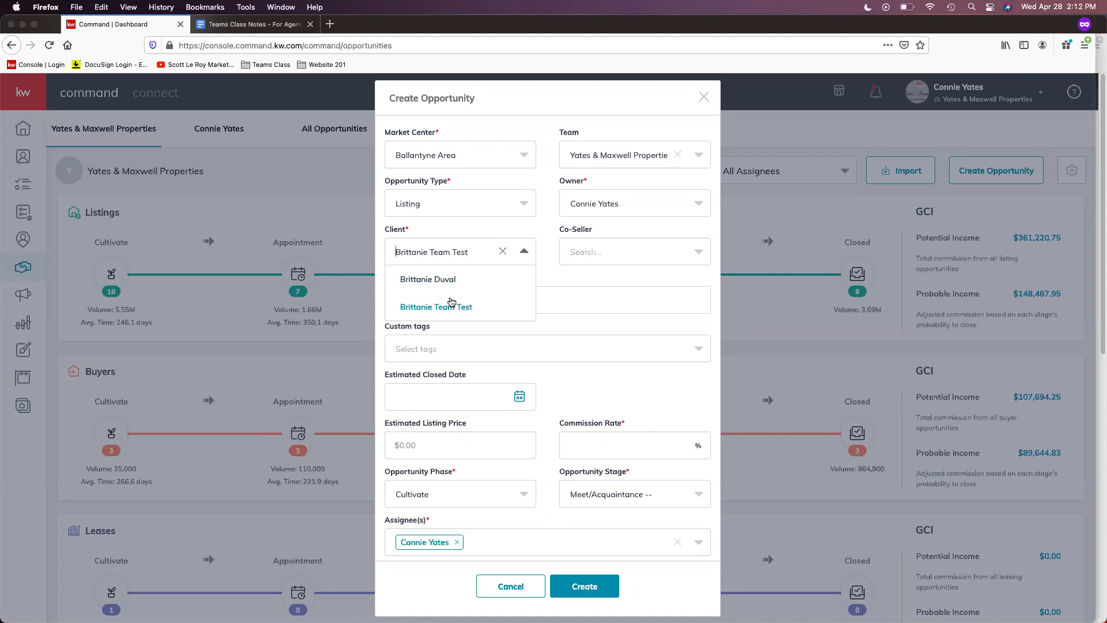
left_click(576, 285)
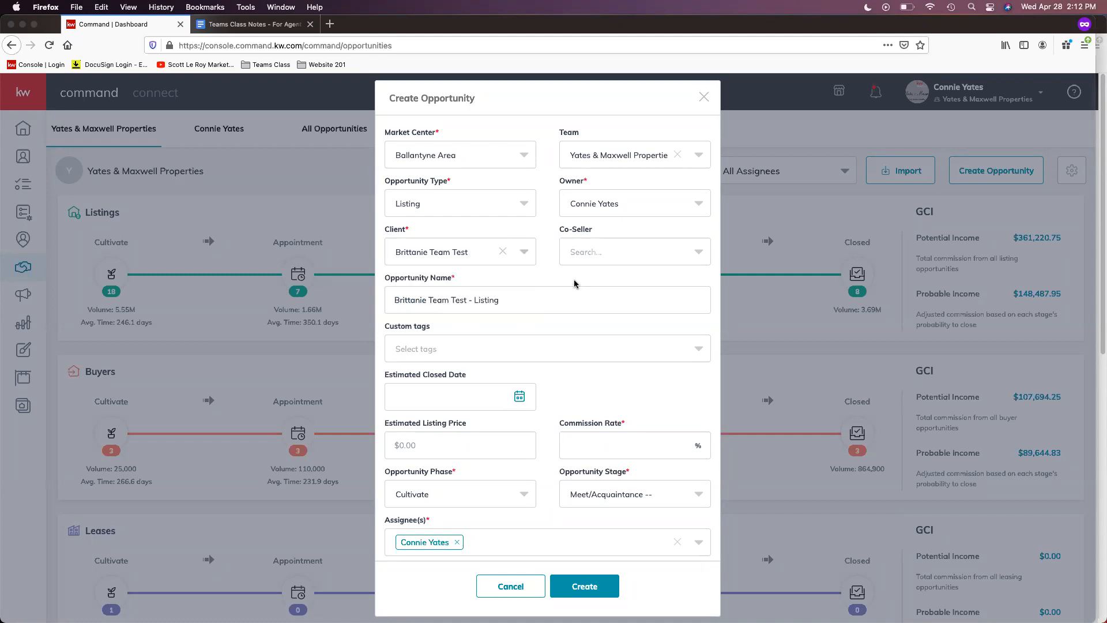
Check the co-seller, custom tags and estimated closed date fields, leaving all three empty
left_click(590, 256)
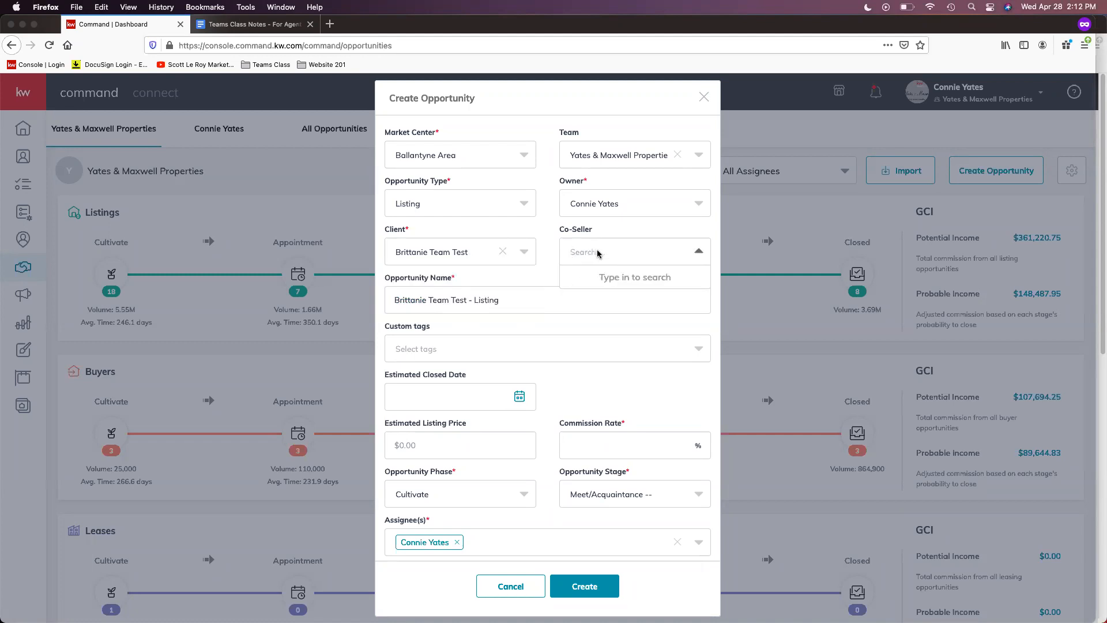
left_click(526, 280)
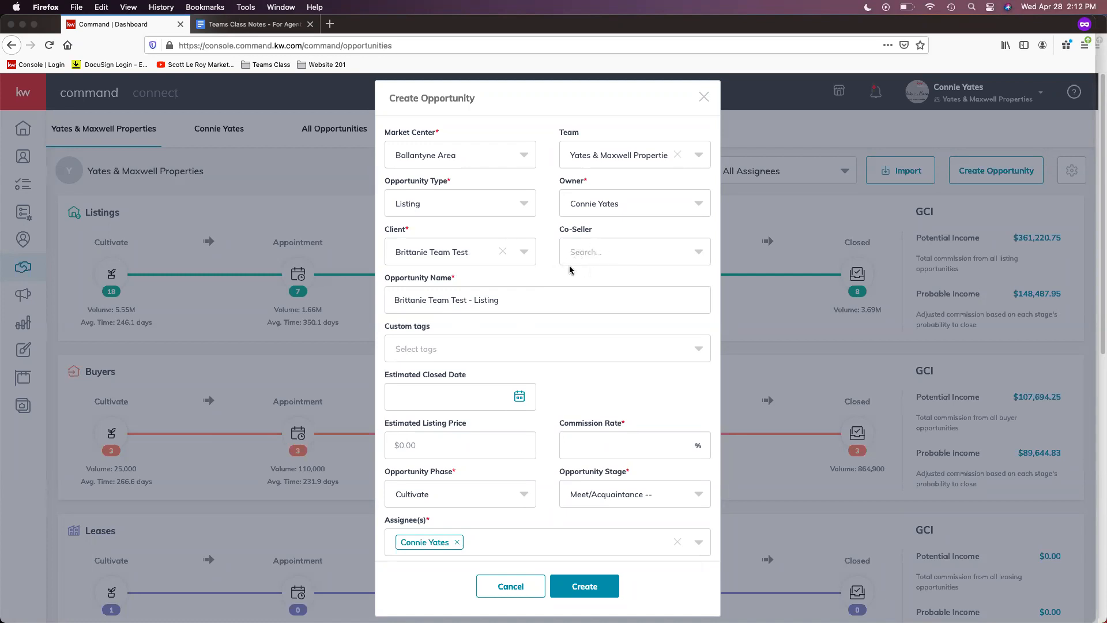
left_click(497, 349)
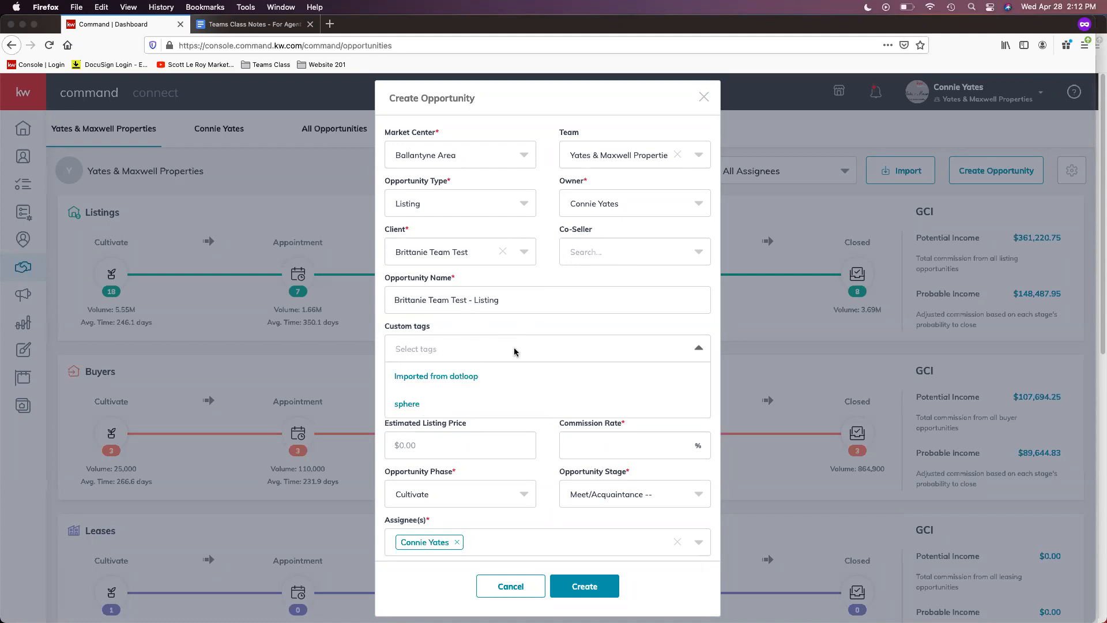
left_click(481, 332)
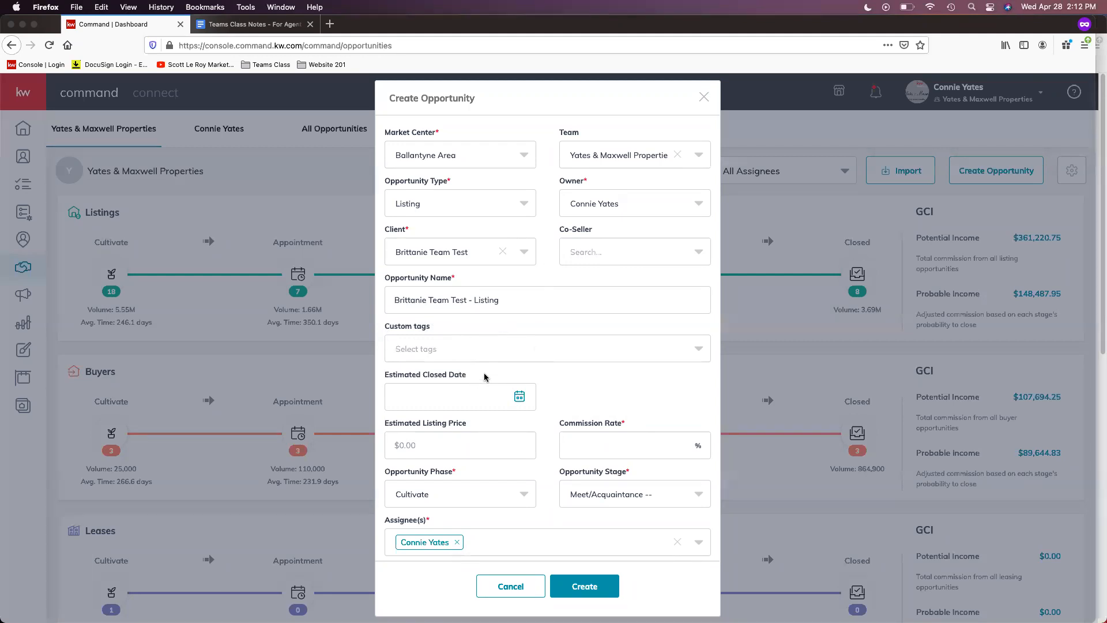
scroll(484, 377, "down", 2)
left_click(431, 396)
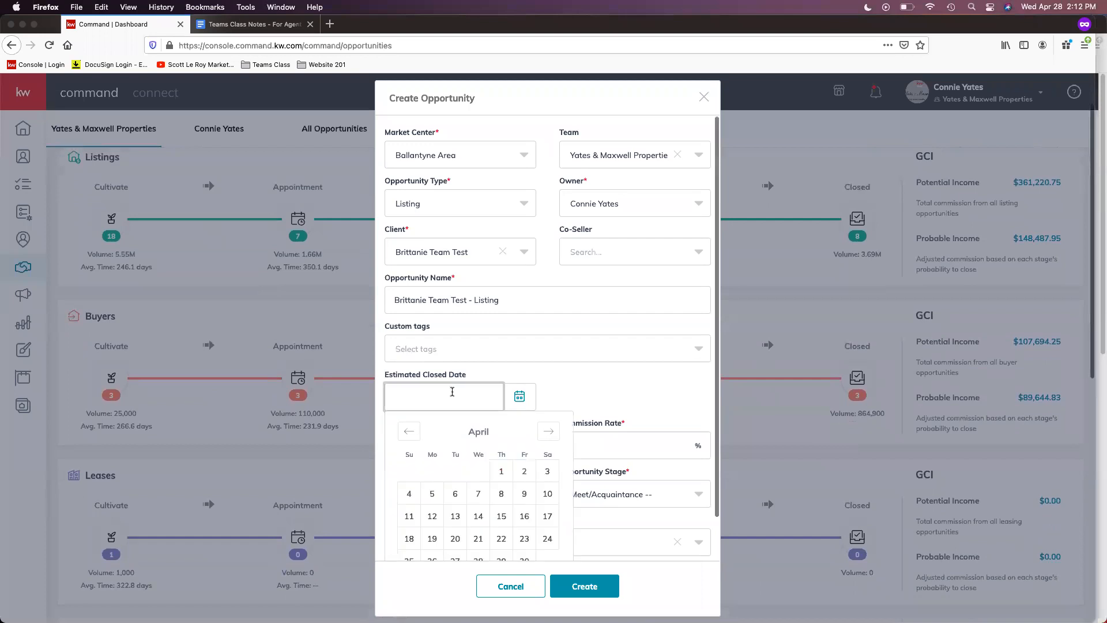
left_click(580, 380)
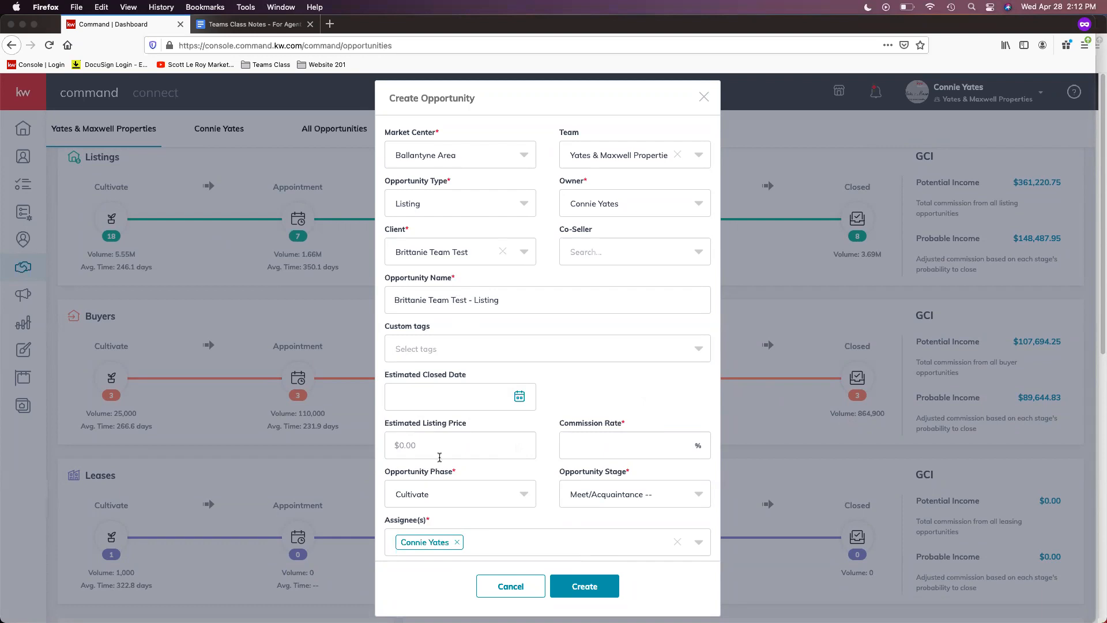
Set the commission rate to 6% and review the phase and stage choices, keeping Cultivate and Meet/Acquaintance
left_click(607, 442)
type("6")
scroll(493, 506, "down", 1)
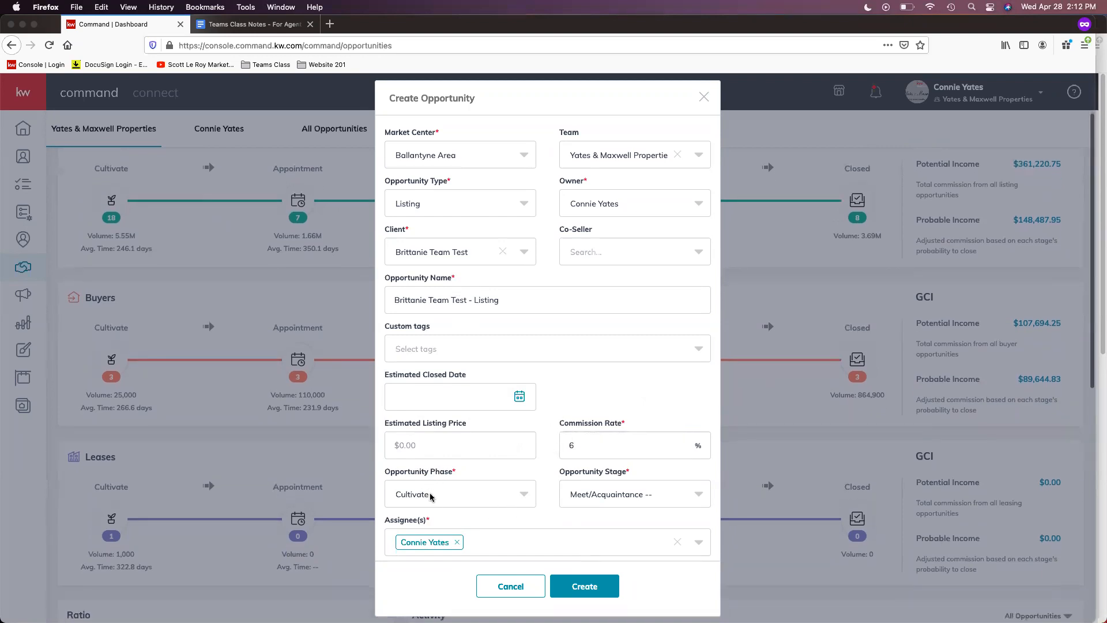
left_click(431, 495)
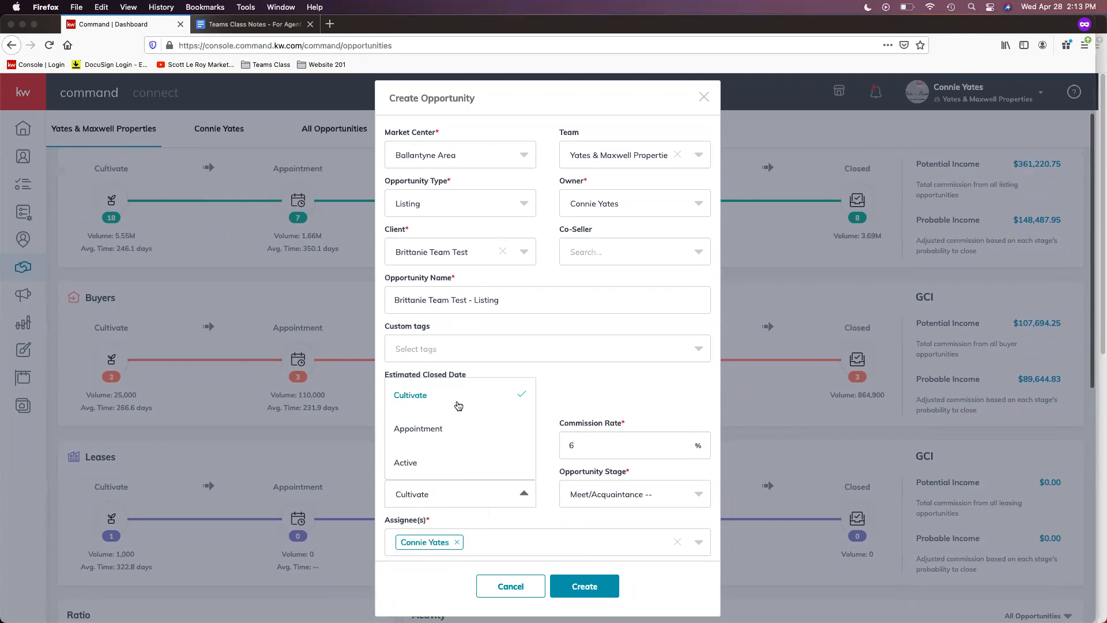
left_click(625, 383)
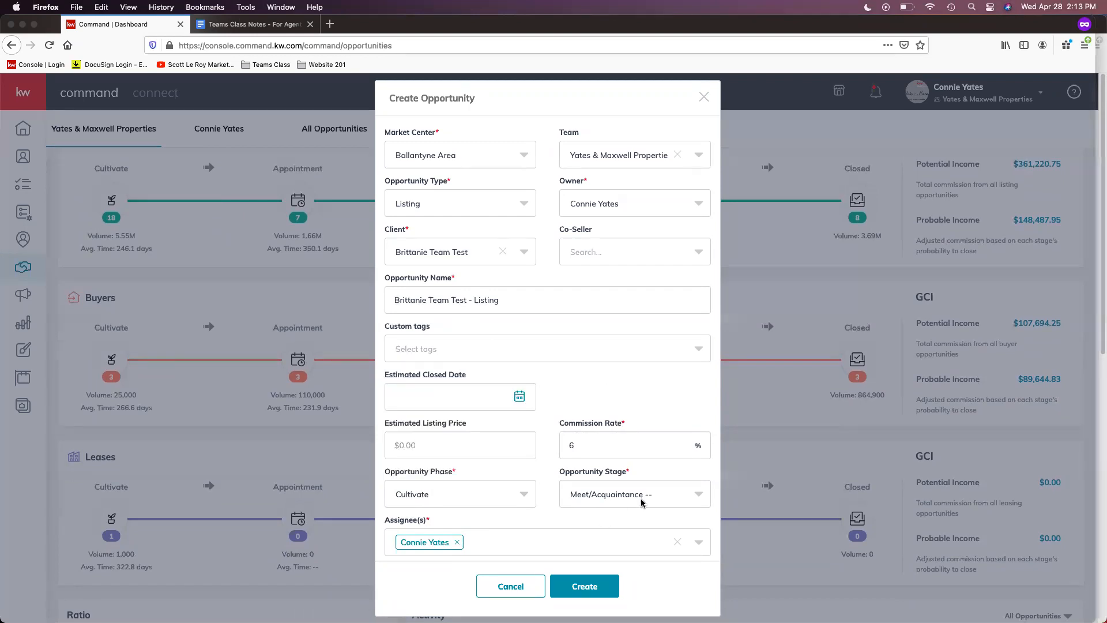
left_click(623, 499)
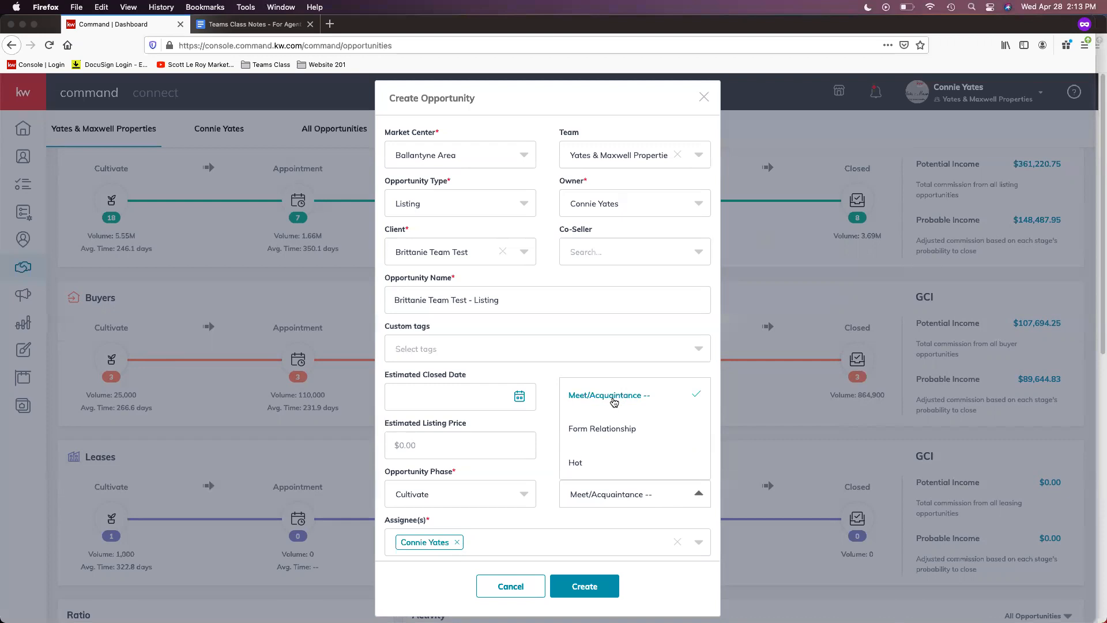
left_click(551, 386)
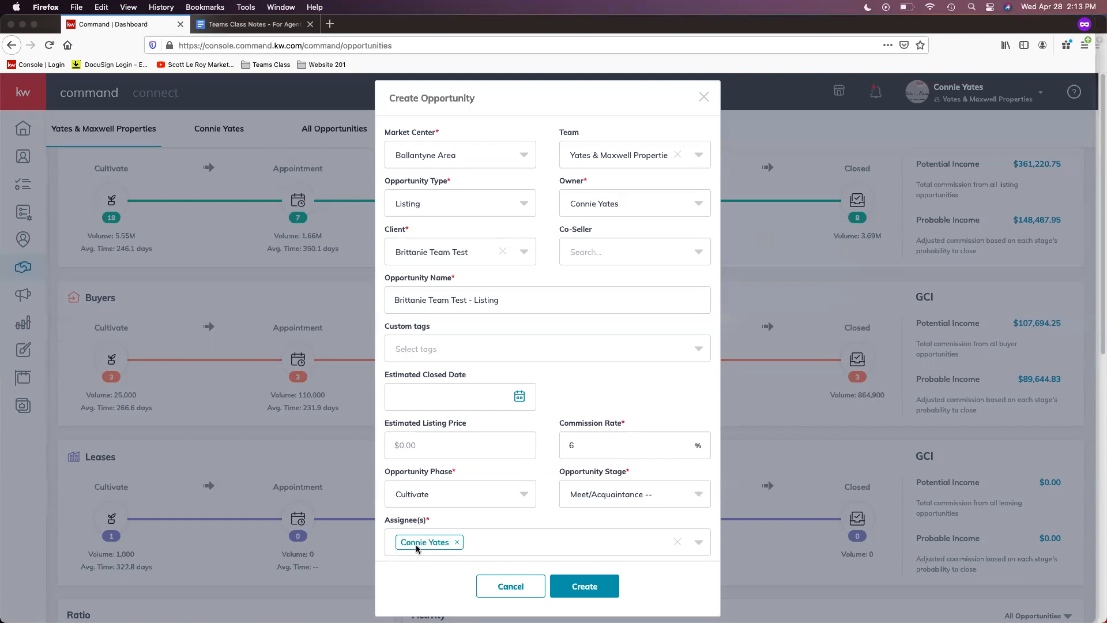
Add the first listed team member as a second assignee and create the listing opportunity
left_click(514, 544)
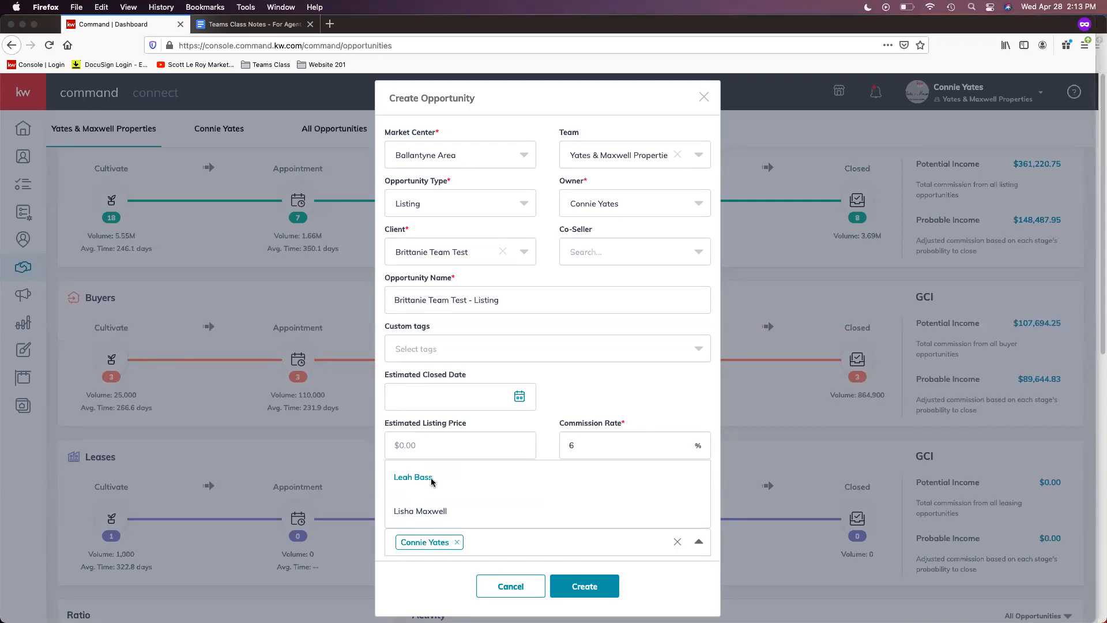
left_click(428, 485)
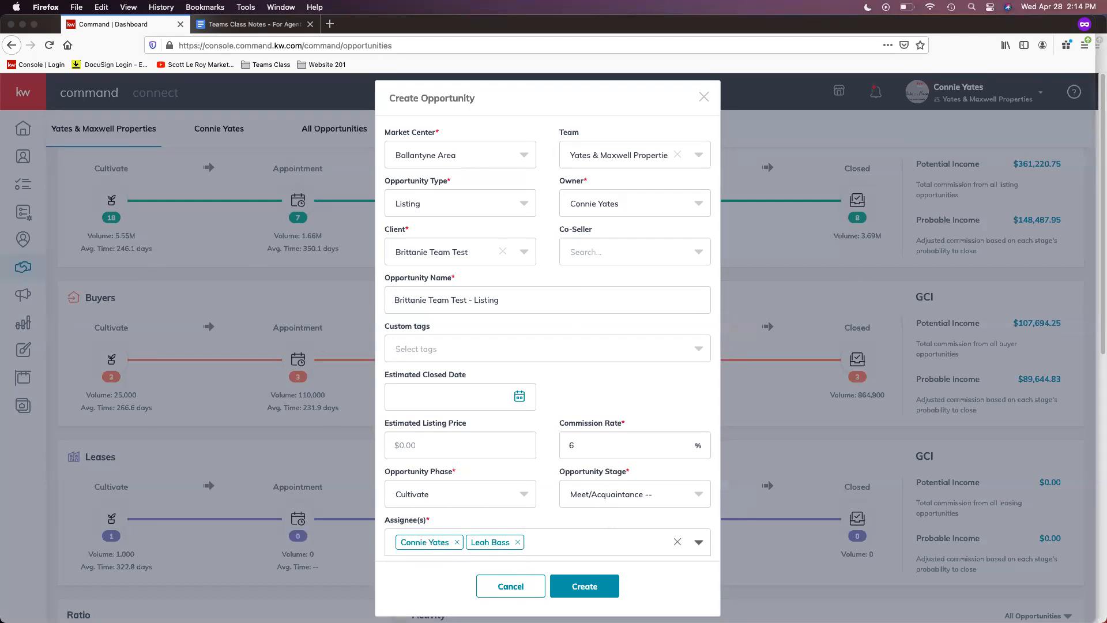
scroll(570, 568, "down", 1)
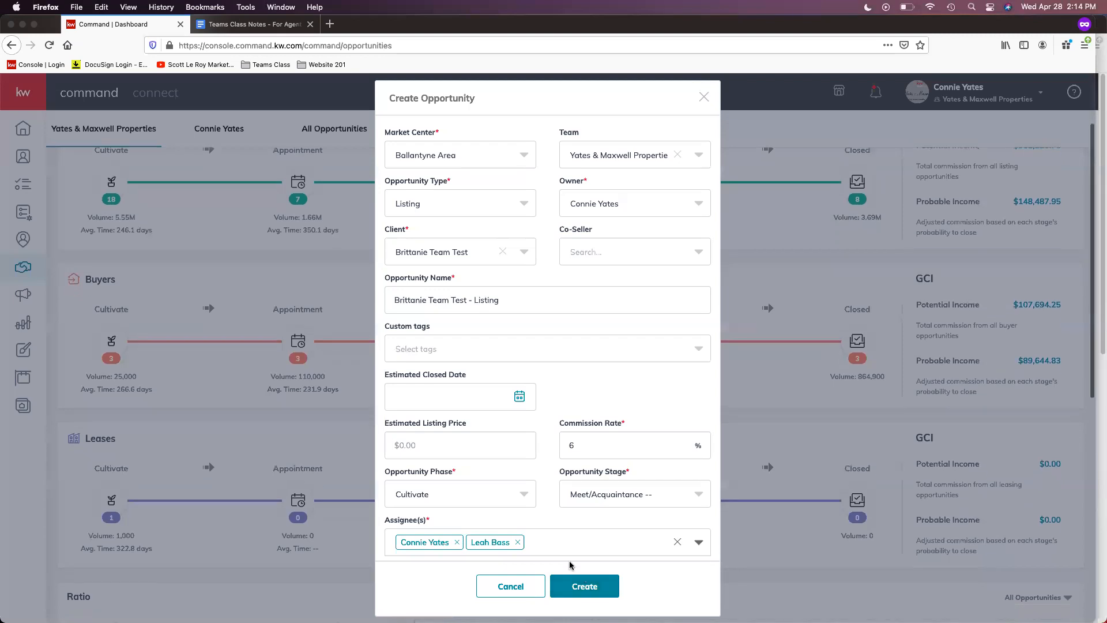
left_click(591, 592)
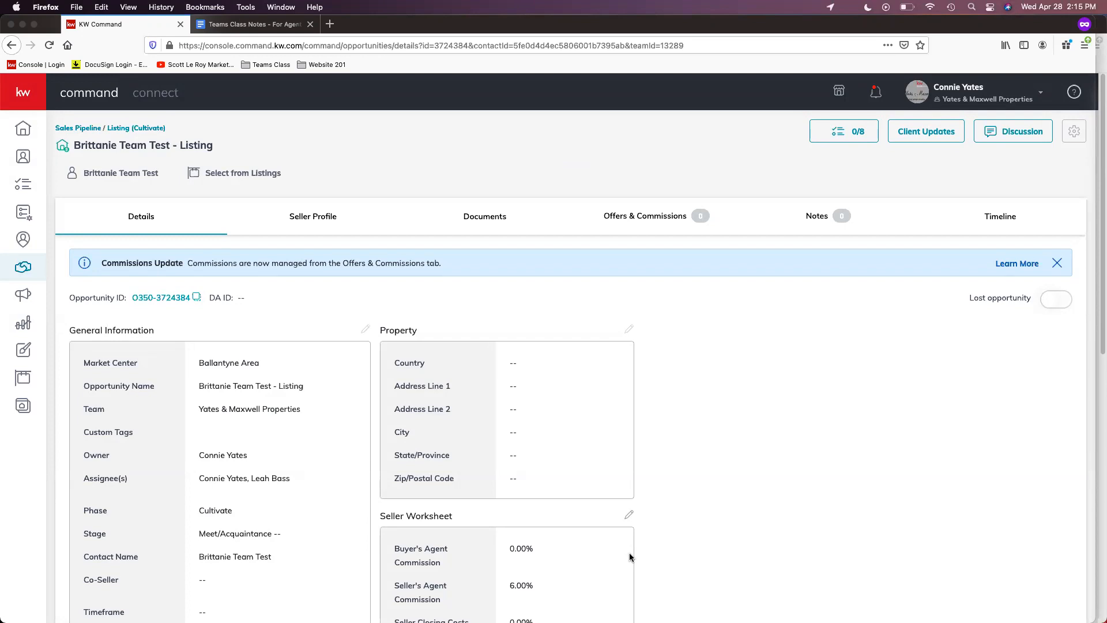
Look over the new opportunity's details, open its checklist and review the Meet/Acquaintance stage items
scroll(542, 369, "down", 1)
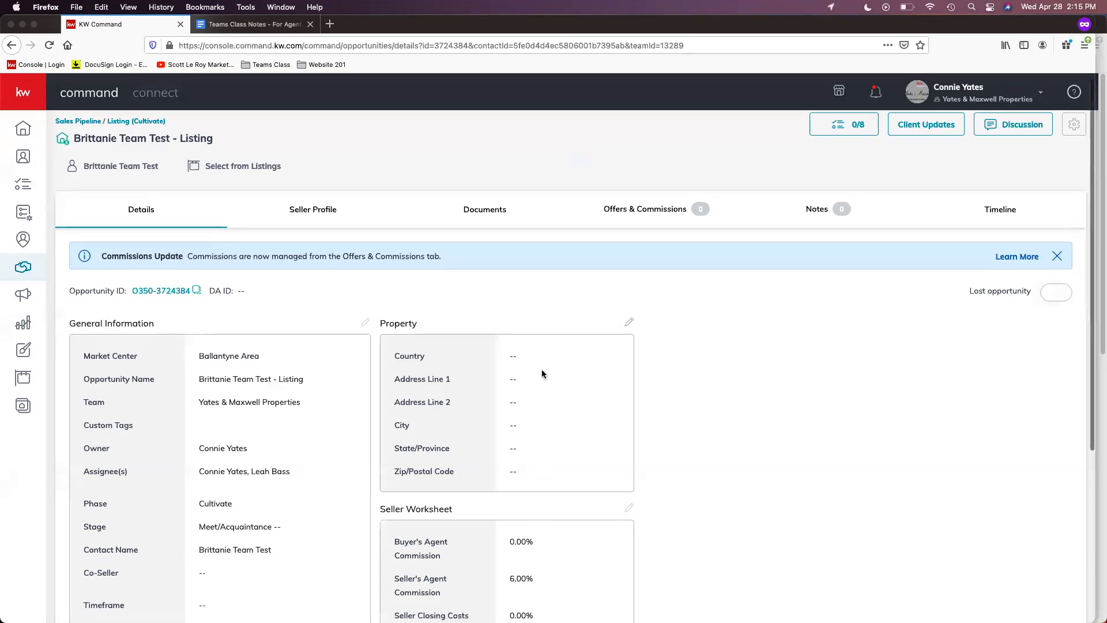
scroll(655, 369, "up", 1)
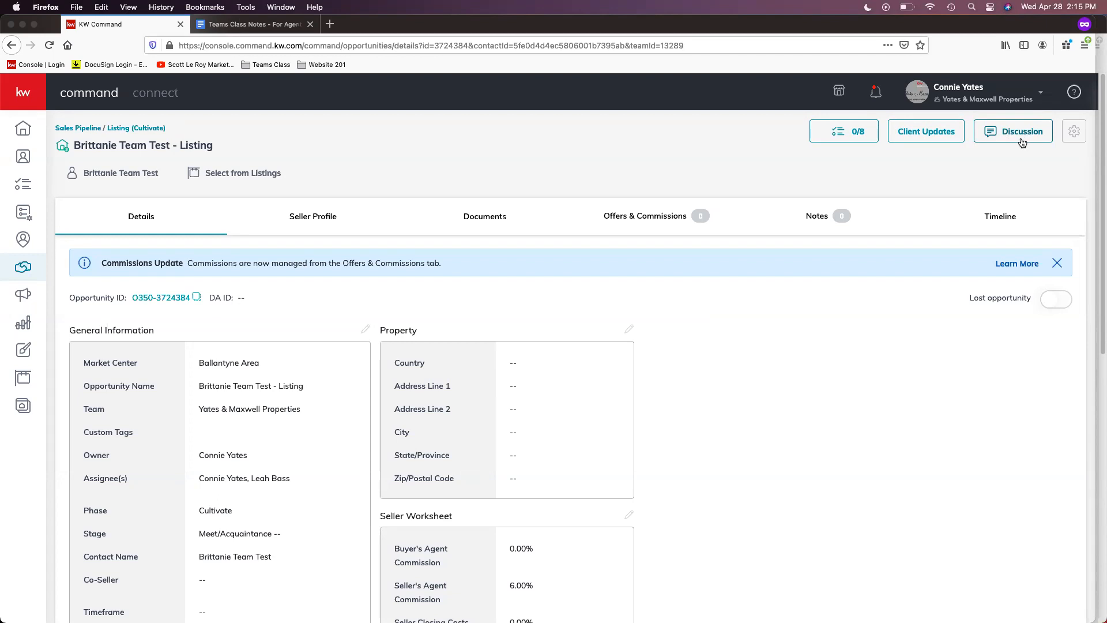
scroll(345, 373, "down", 3)
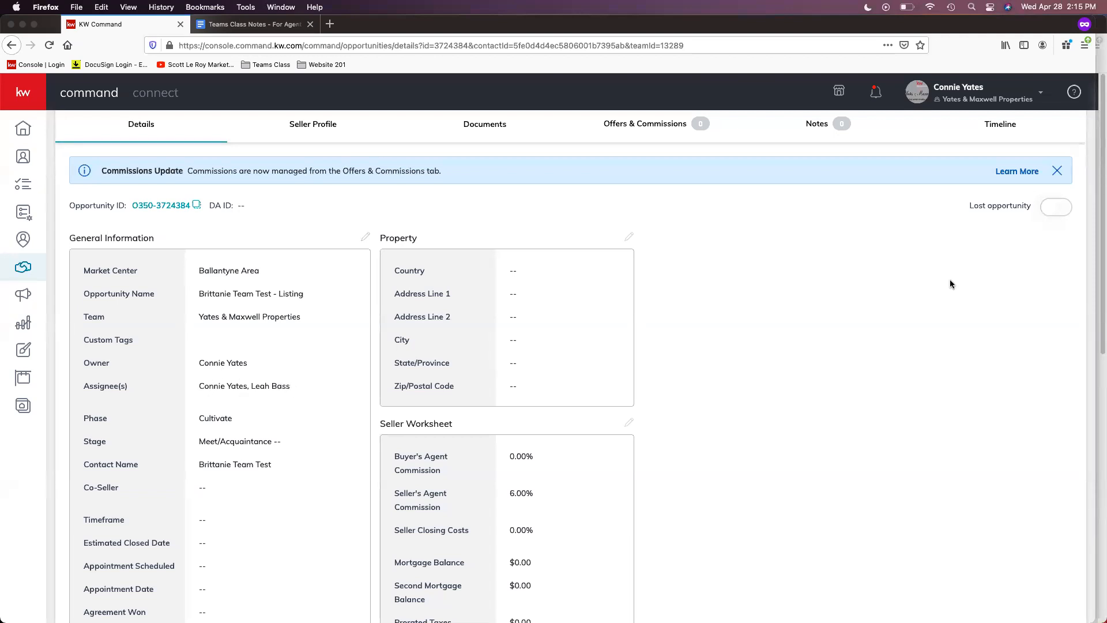
scroll(981, 230, "up", 3)
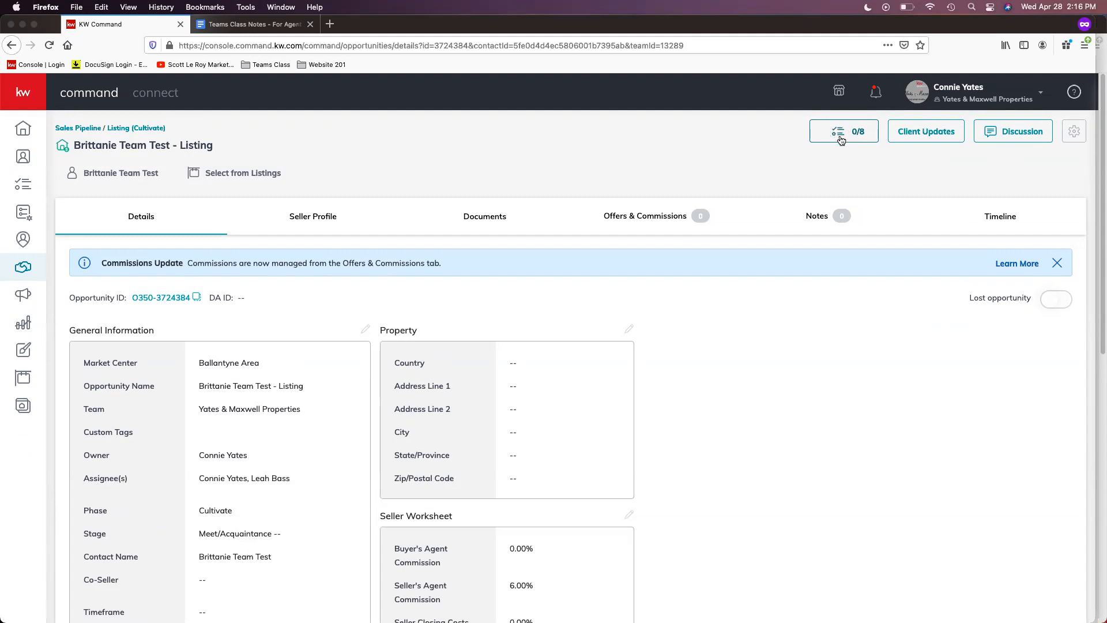
left_click(842, 139)
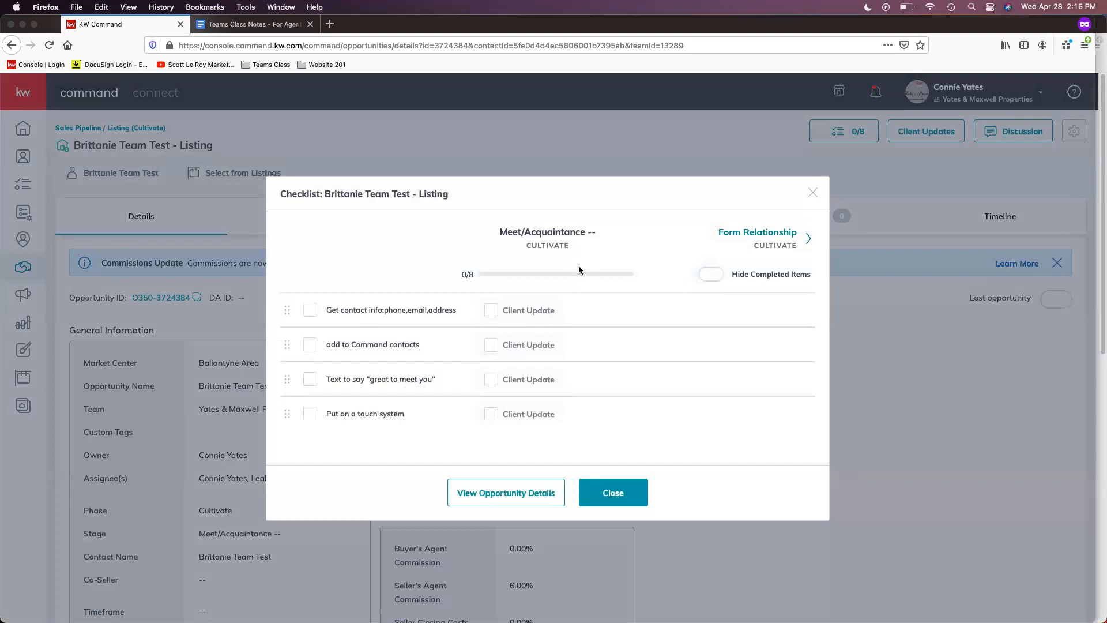
mouse_move(638, 311)
scroll(654, 388, "down", 2)
scroll(652, 384, "down", 1)
scroll(660, 366, "up", 3)
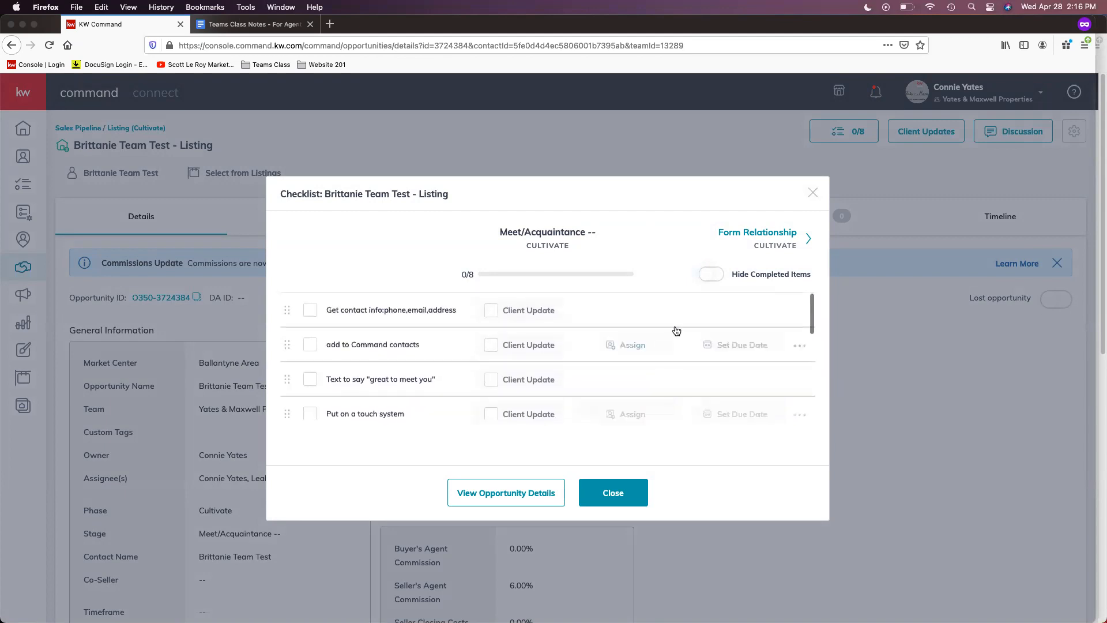
Advance the checklist through the Form Relationship, Hot and Scheduling stages
left_click(808, 238)
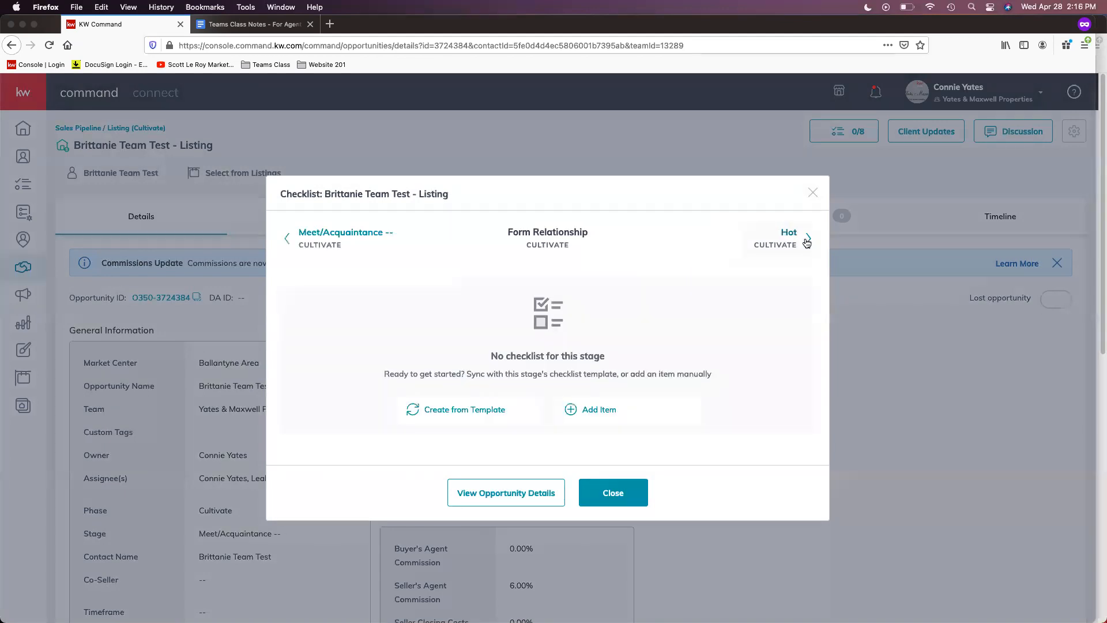
left_click(808, 238)
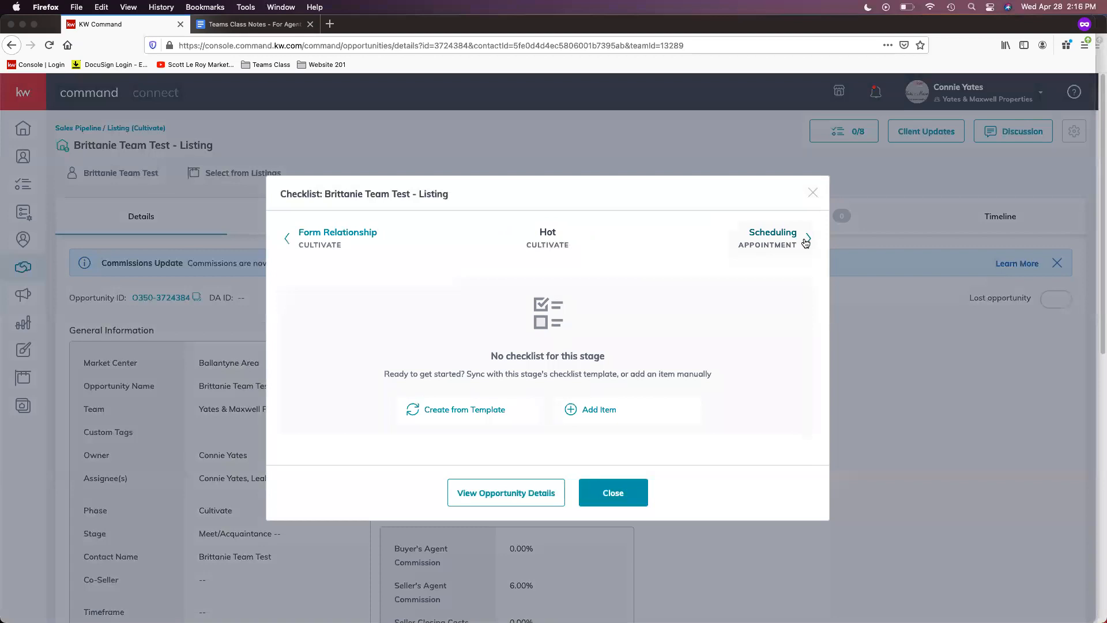
left_click(807, 239)
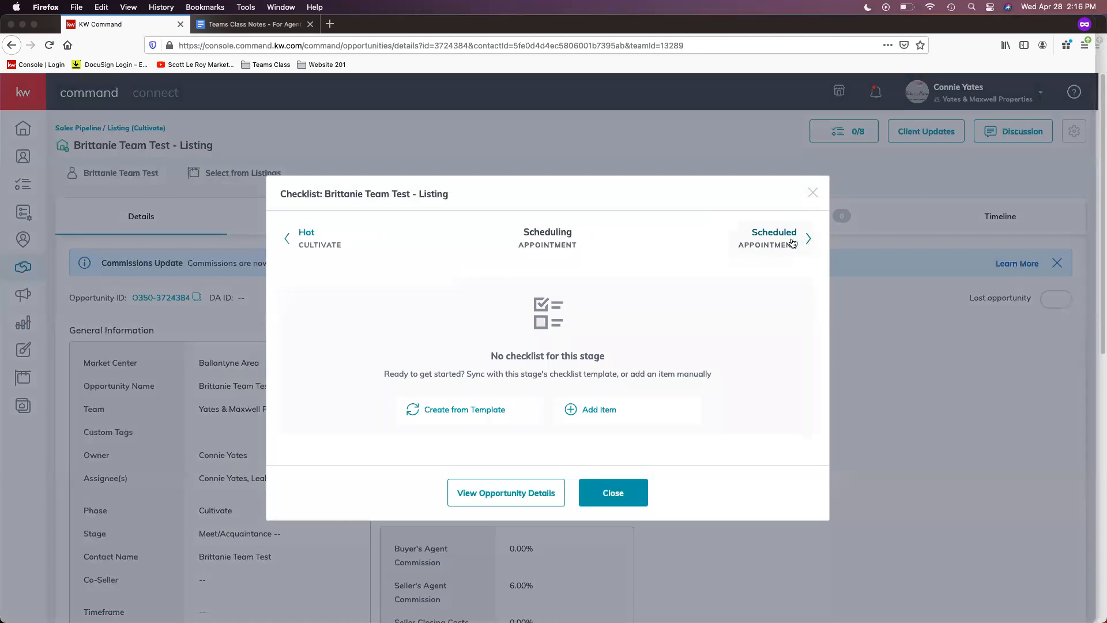
Return the checklist to the Meet/Acquaintance stage and assign the "Get contact info" item to the first listed team member
left_click(295, 245)
left_click(301, 244)
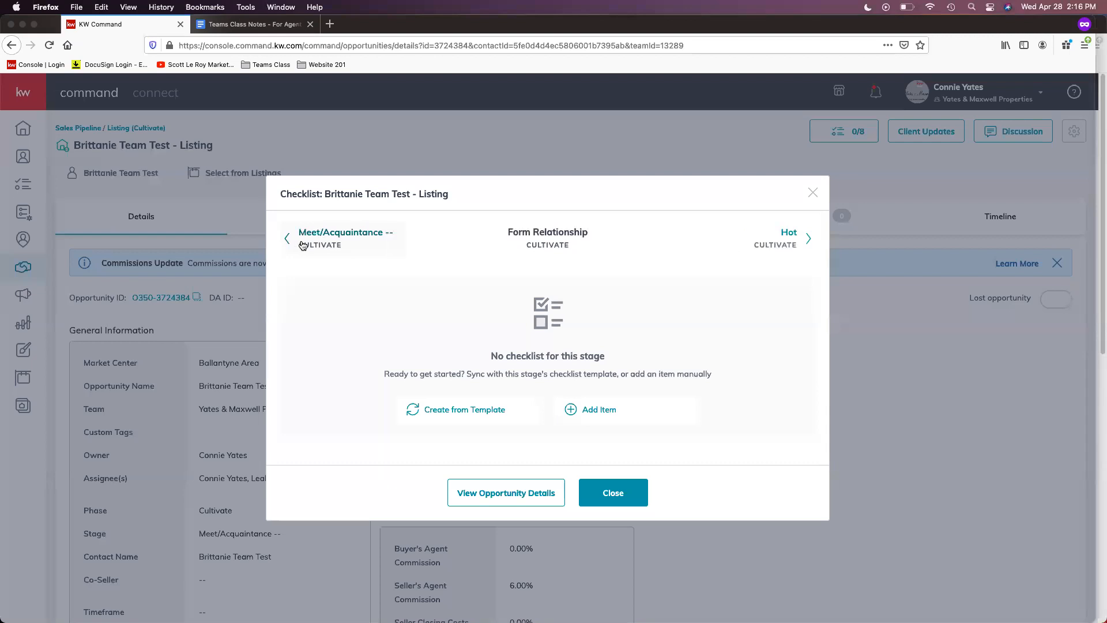
left_click(305, 241)
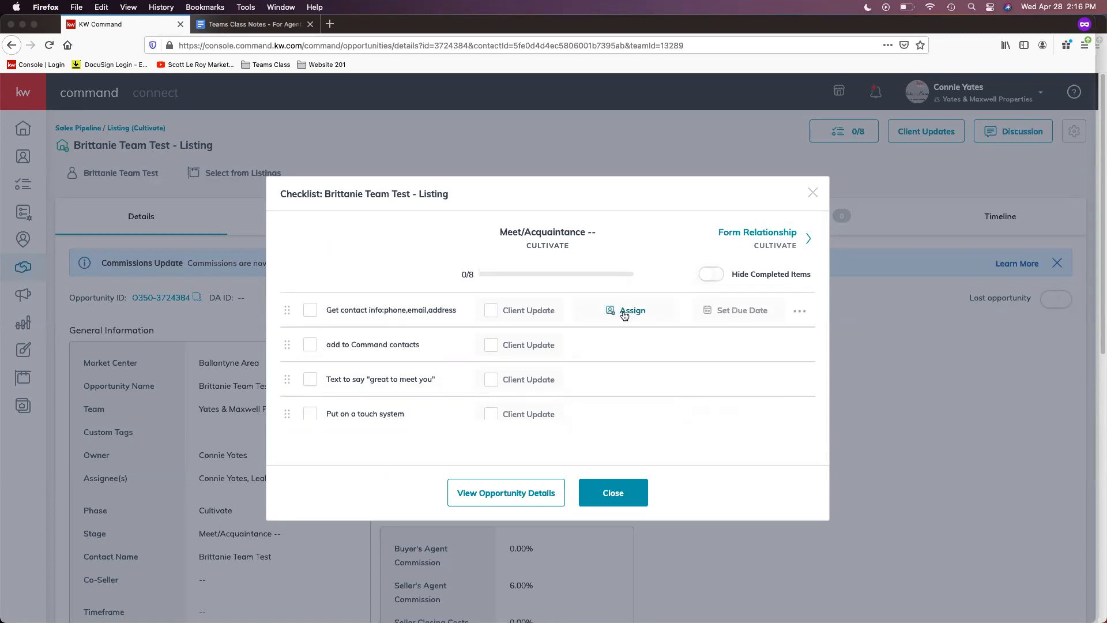
left_click(628, 315)
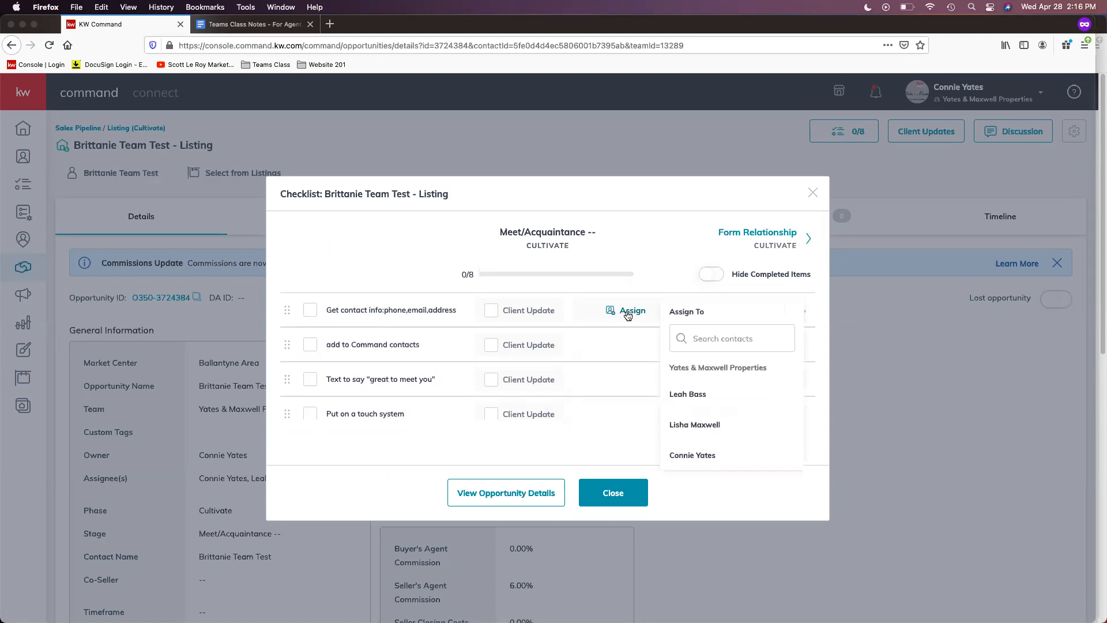
left_click(699, 398)
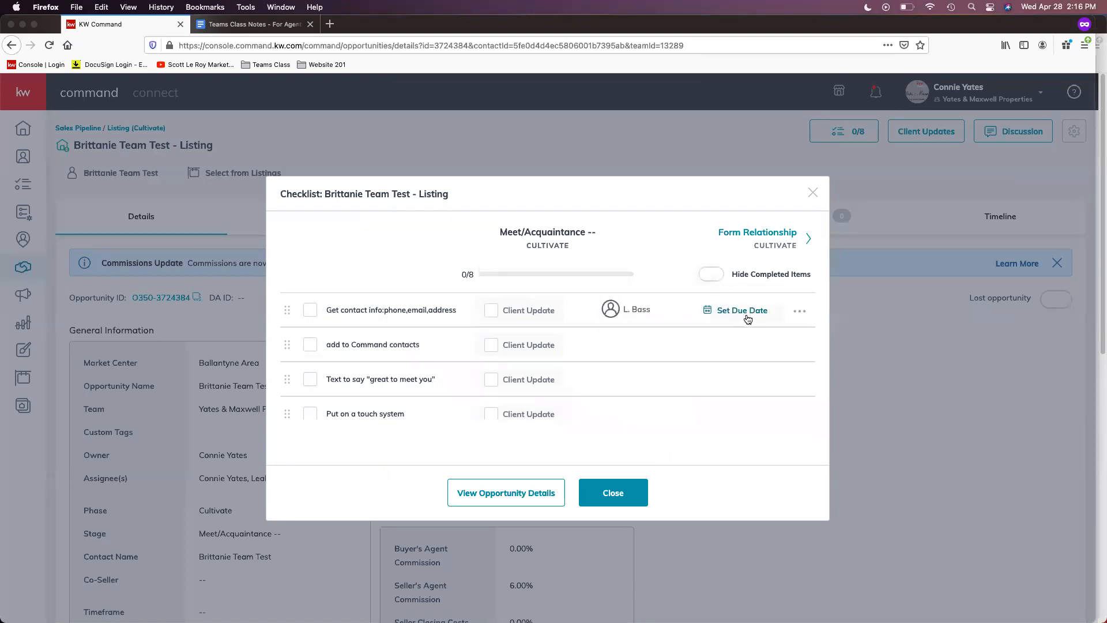
Set the "Get contact info" item's due date to April 30 at 2:17 PM and recheck the opportunity's checklist
left_click(747, 318)
left_click(718, 378)
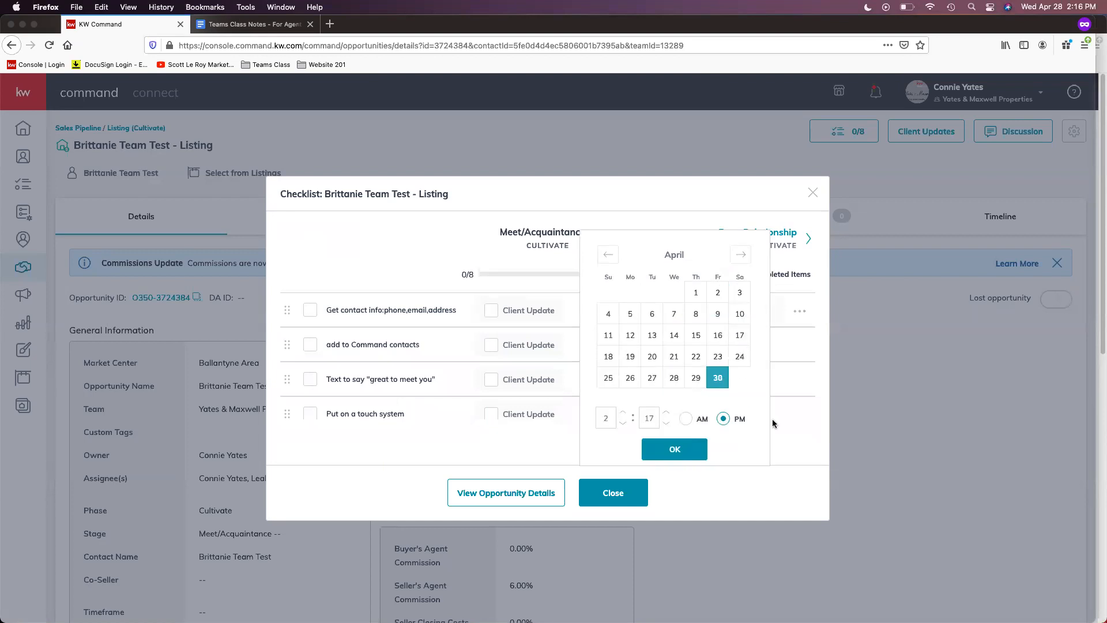
left_click(671, 450)
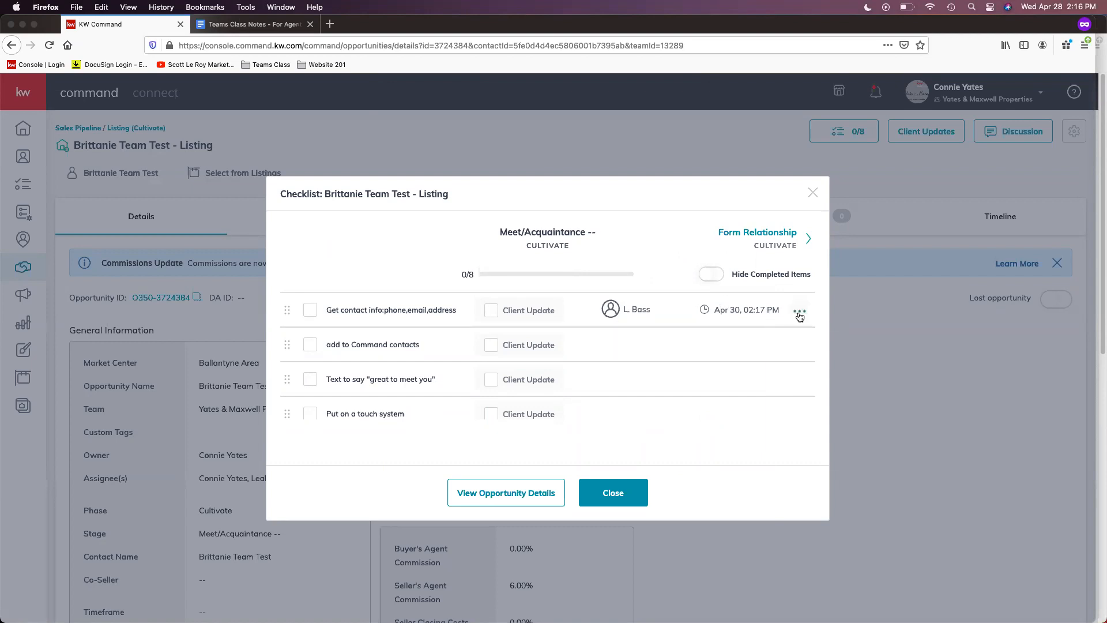
left_click(799, 314)
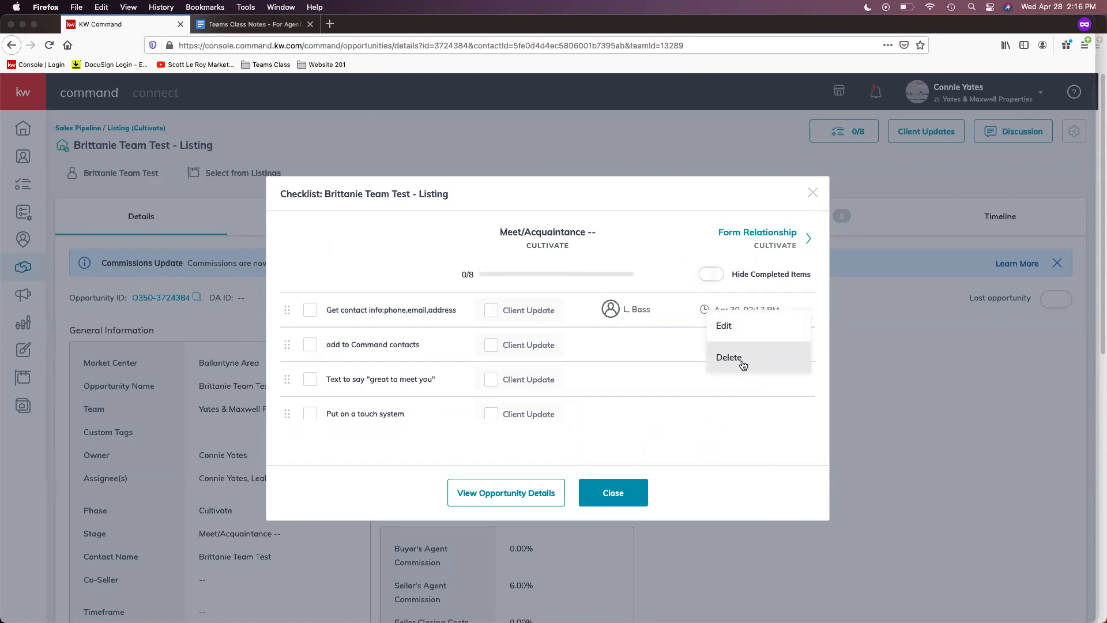
left_click(626, 495)
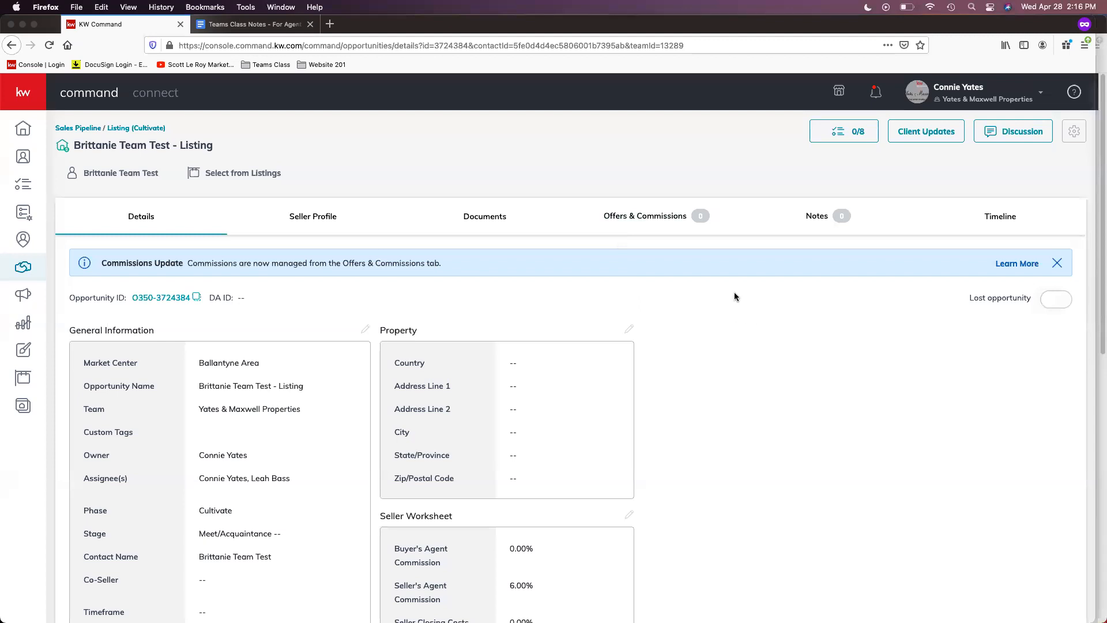
left_click(848, 132)
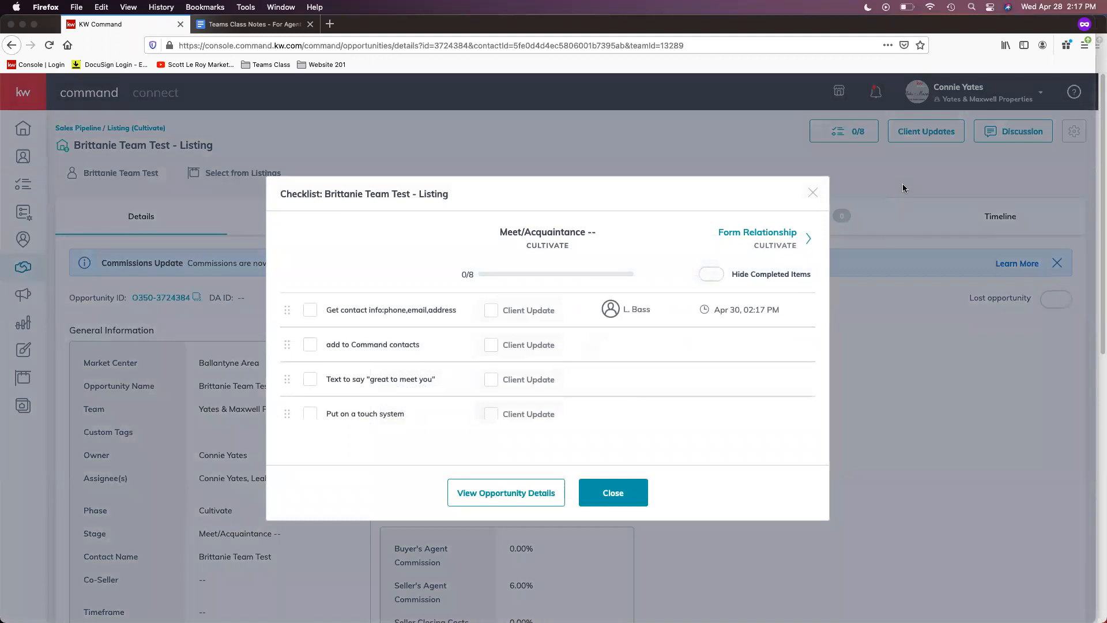
left_click(813, 192)
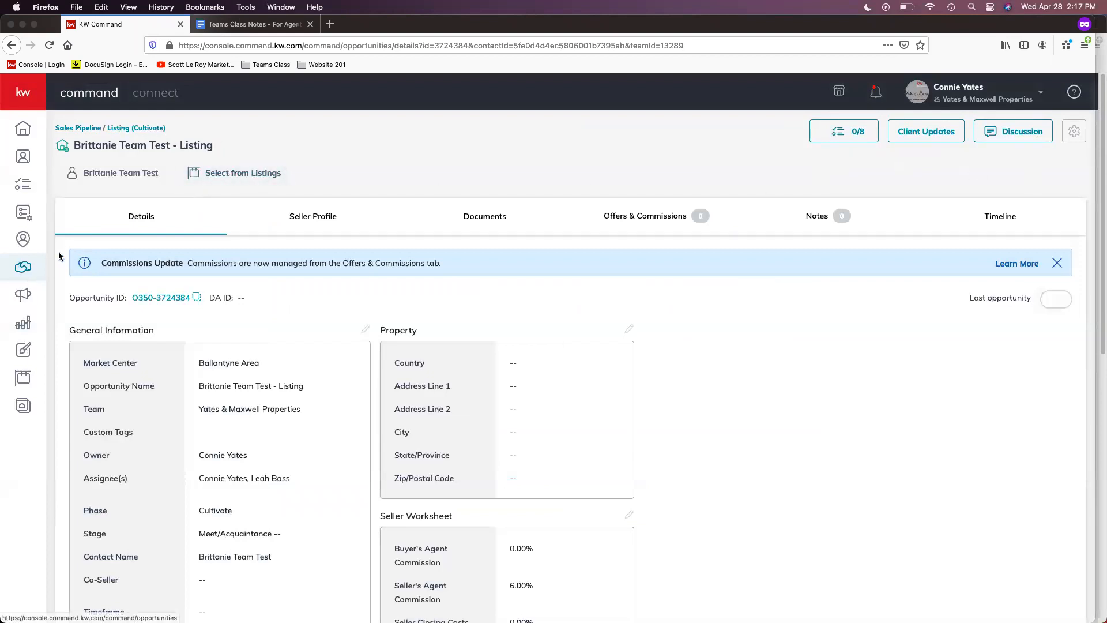
Open the stage editor for the team's Cultivate listings and review the Meet/Acquaintance checklist template without changing it
left_click(27, 272)
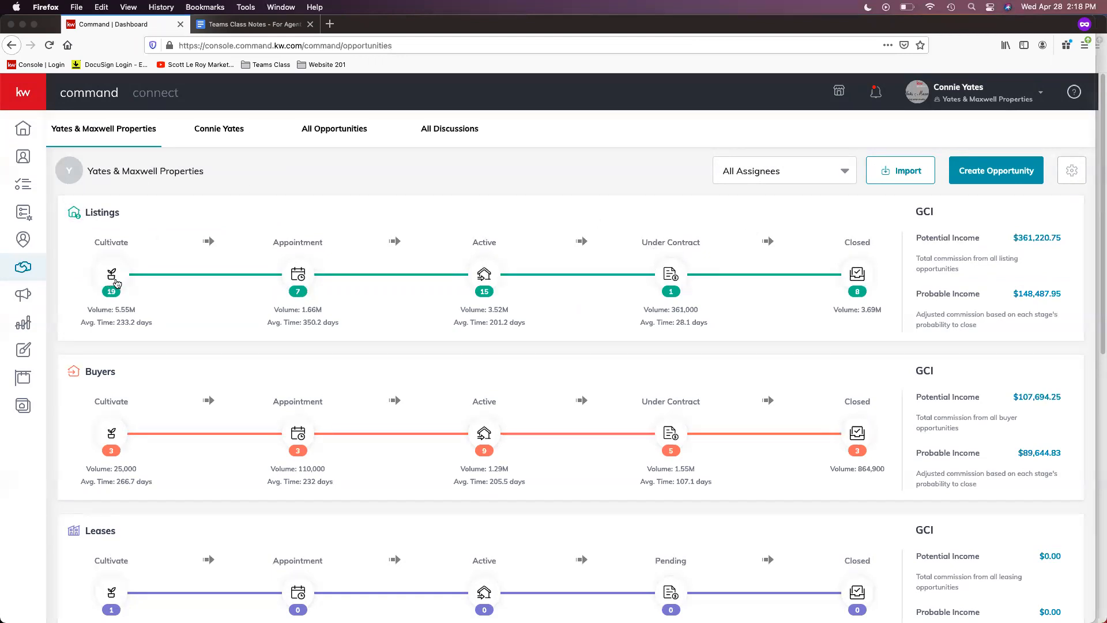
left_click(115, 282)
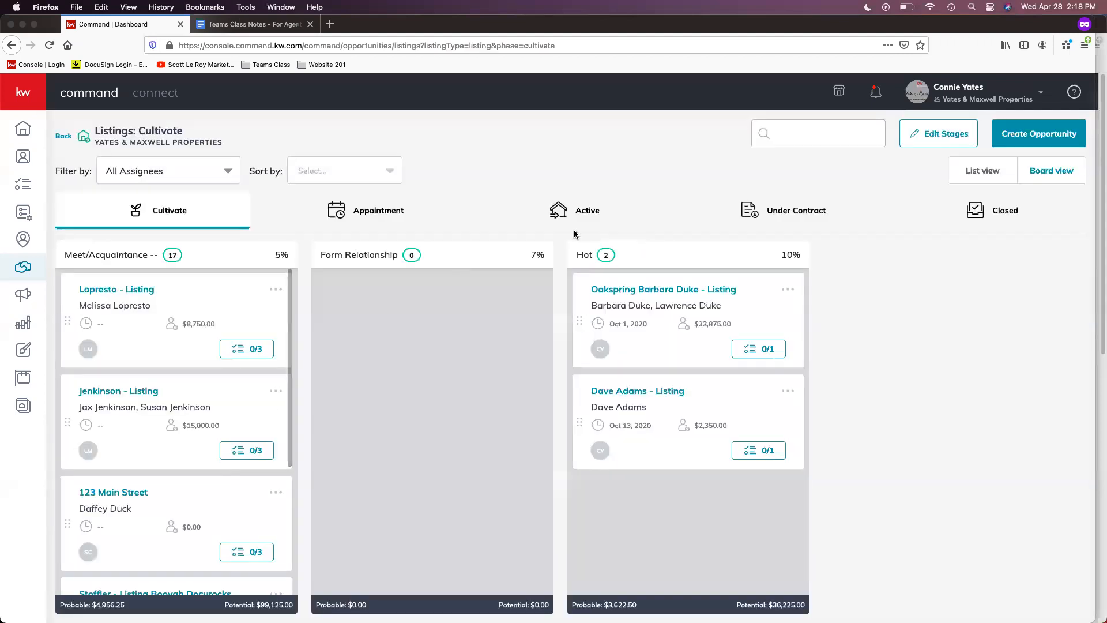
left_click(941, 143)
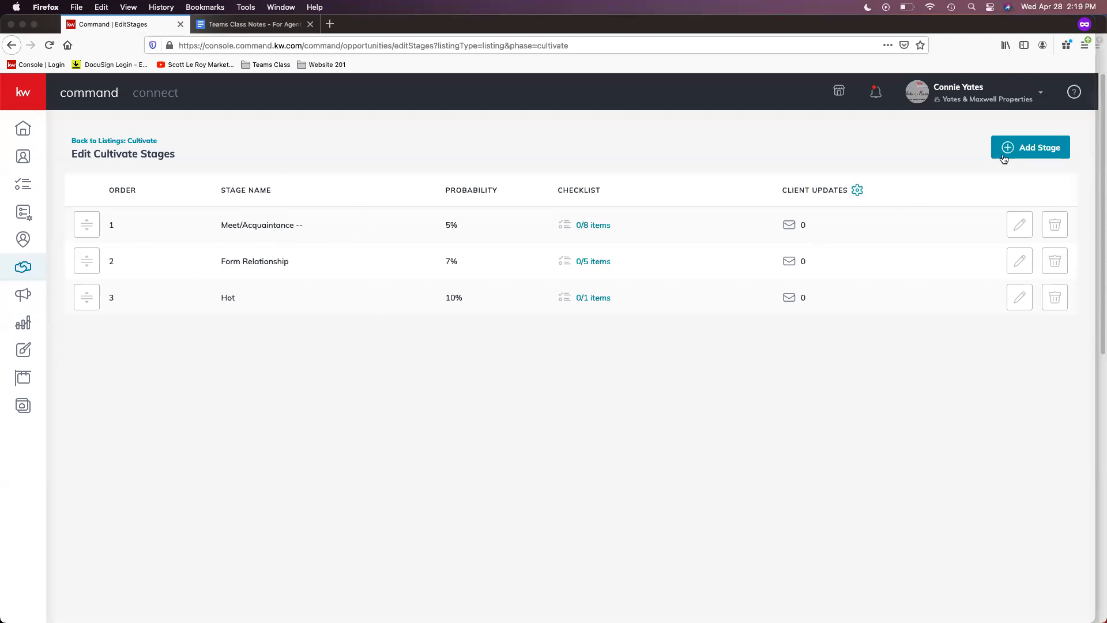
left_click(600, 230)
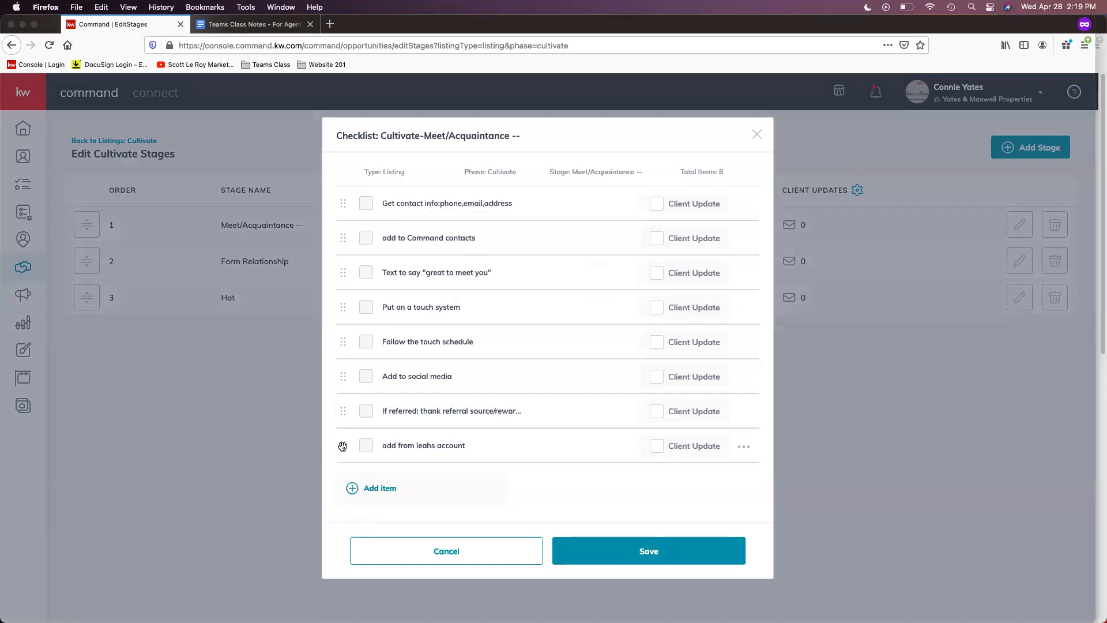
mouse_move(342, 446)
left_mouse_down()
mouse_move(339, 401)
mouse_move(343, 445)
left_mouse_up()
left_click(746, 451)
left_click(525, 558)
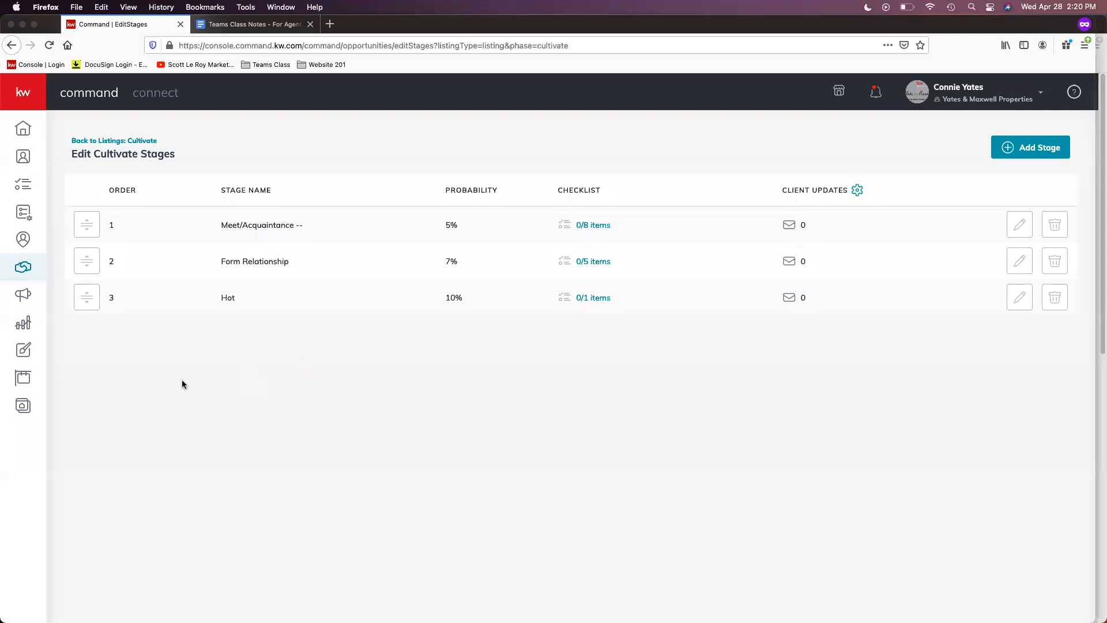
Return to the Cultivate listings board and open the new team test listing in the Meet/Acquaintance column
left_click(112, 141)
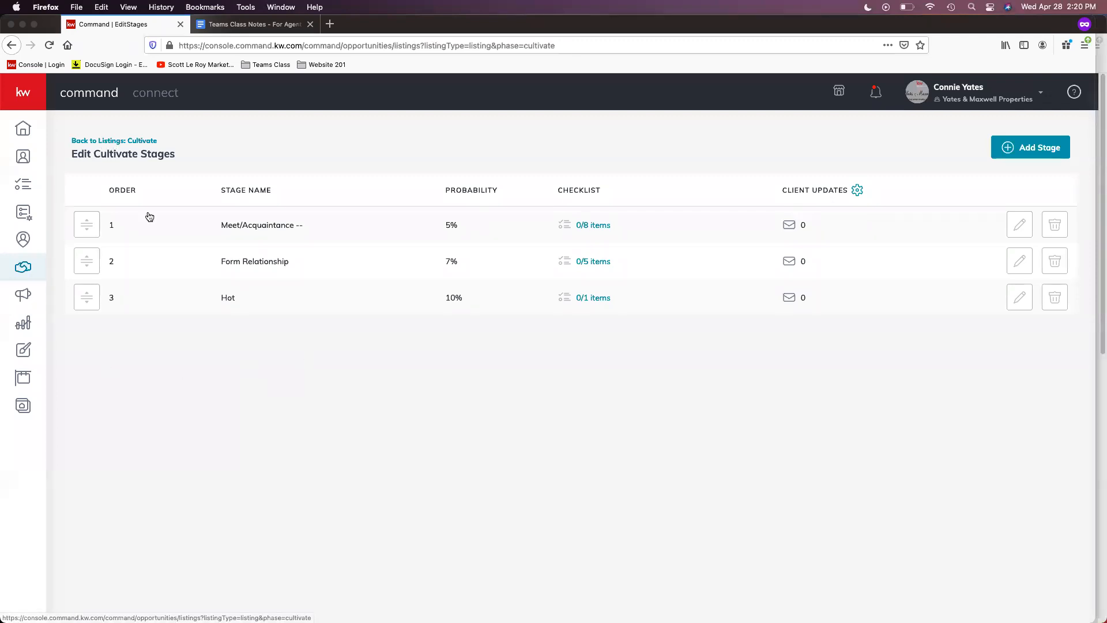
scroll(269, 337, "down", 5)
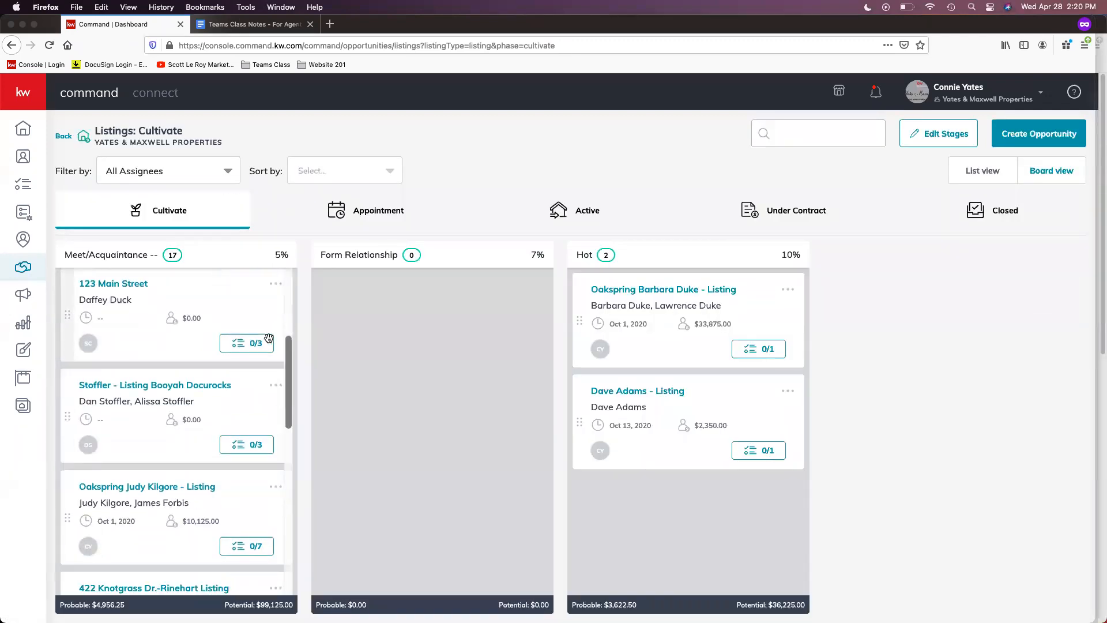
scroll(269, 338, "down", 15)
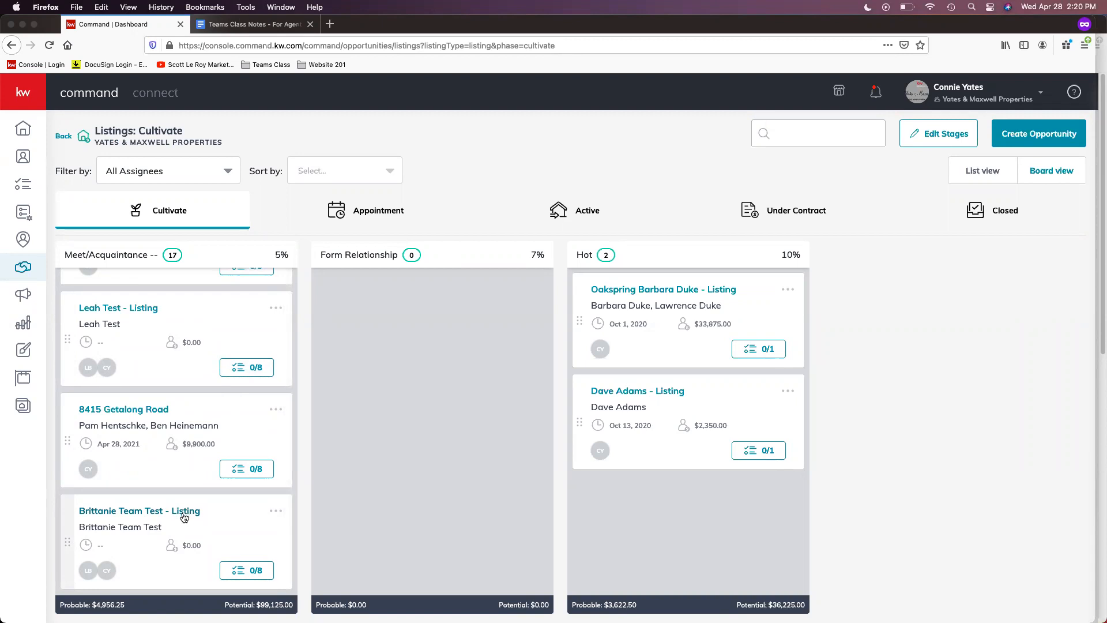
left_click(182, 516)
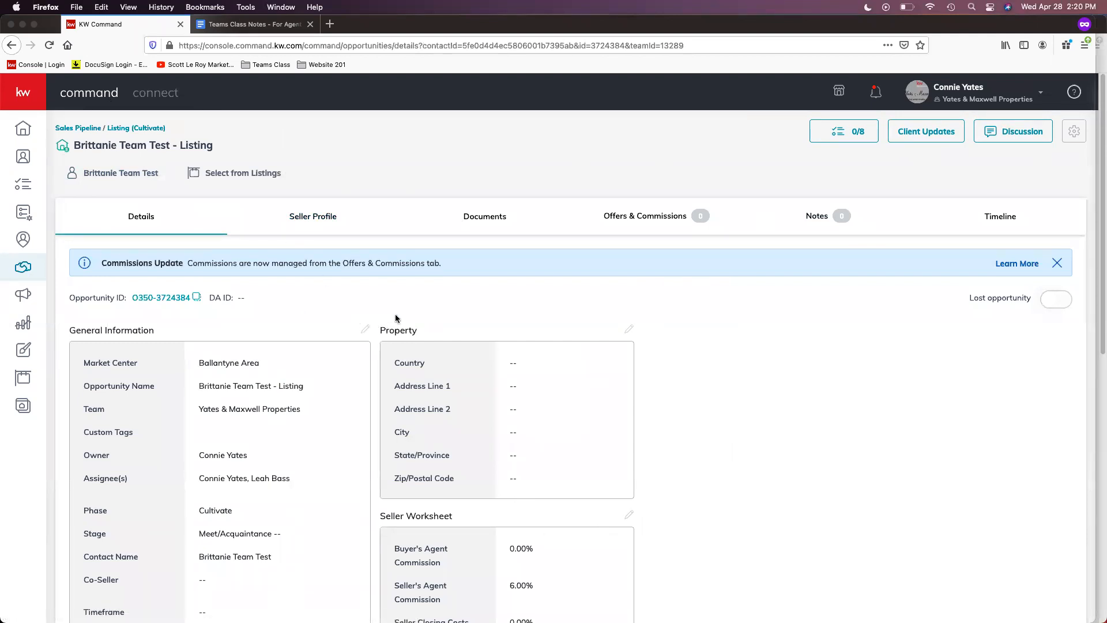
Create a discussion on the listing opportunity and send the message "Testing" with a mention of the assigned team member
left_click(1006, 132)
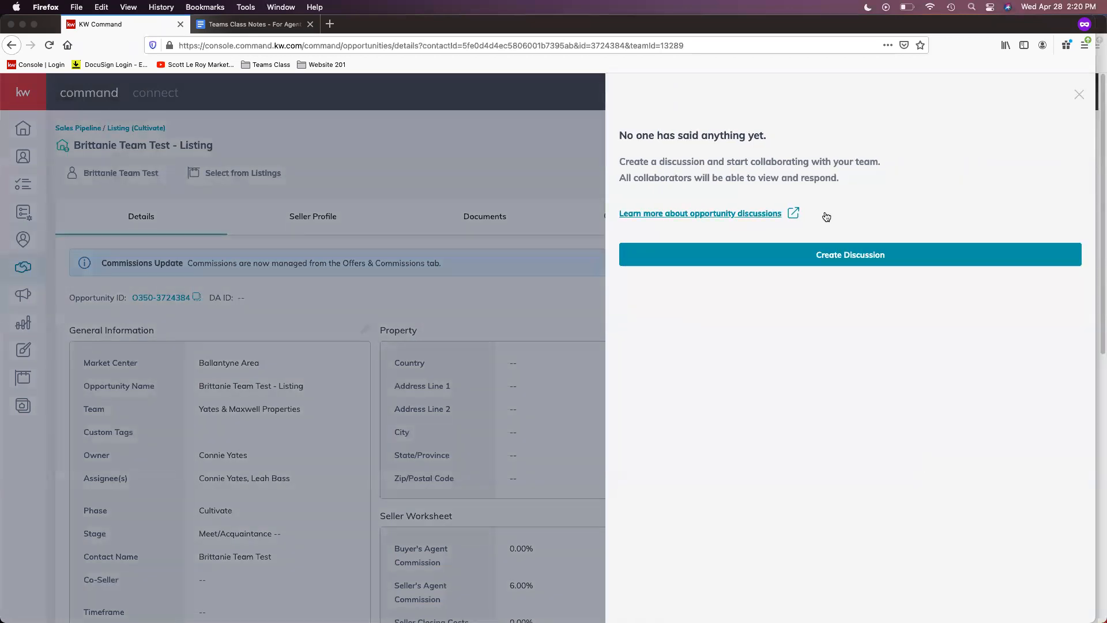
left_click(826, 260)
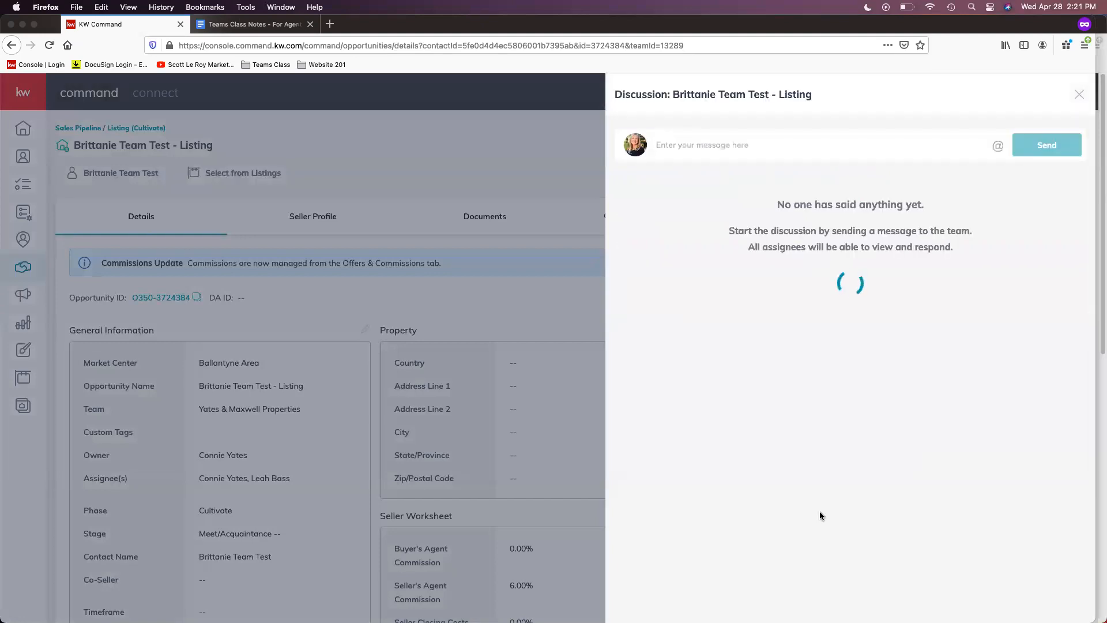
left_click(727, 147)
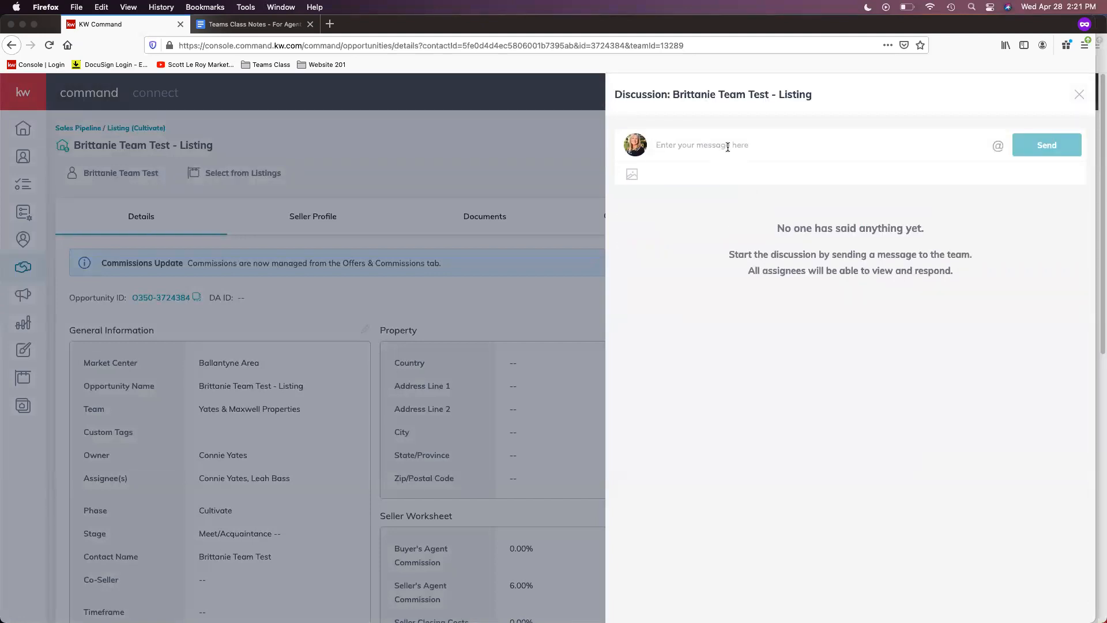
type("Testing")
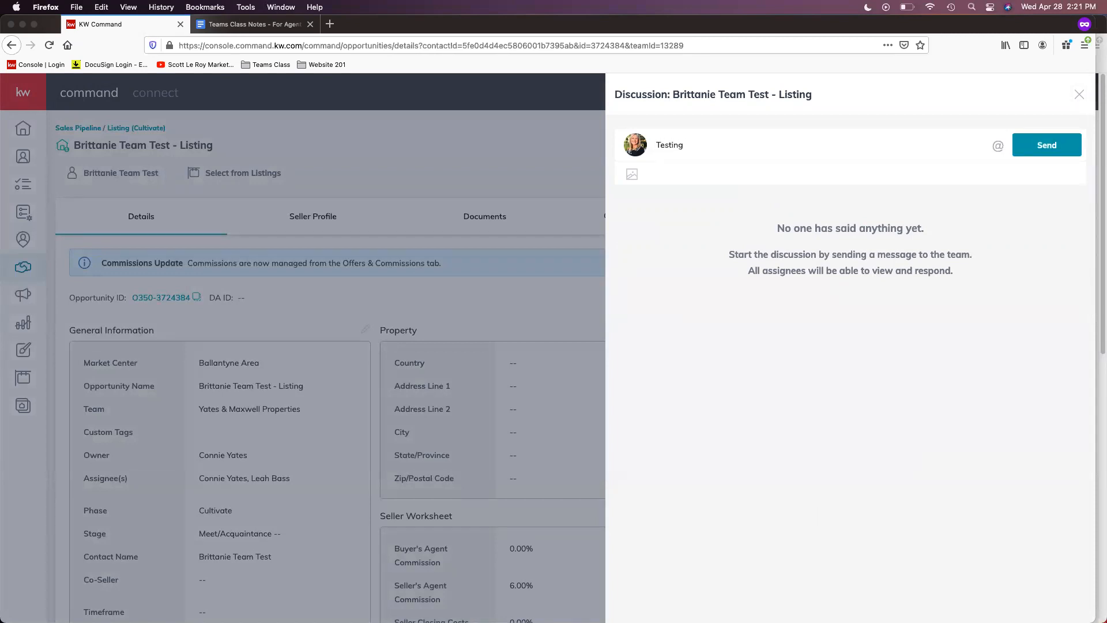
type(" @leah")
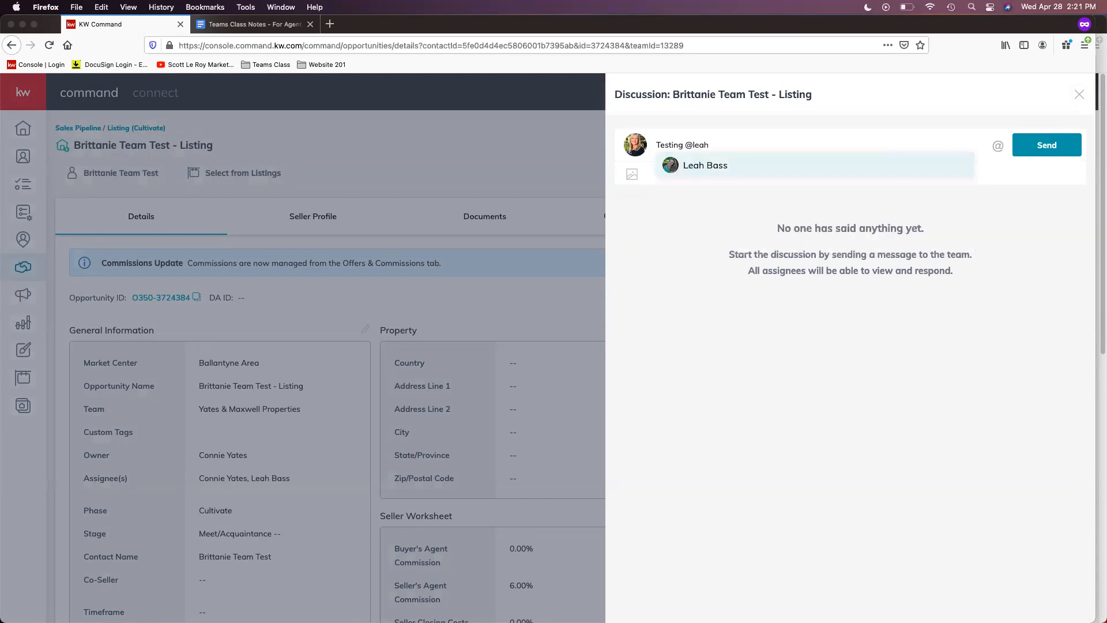
left_click(697, 167)
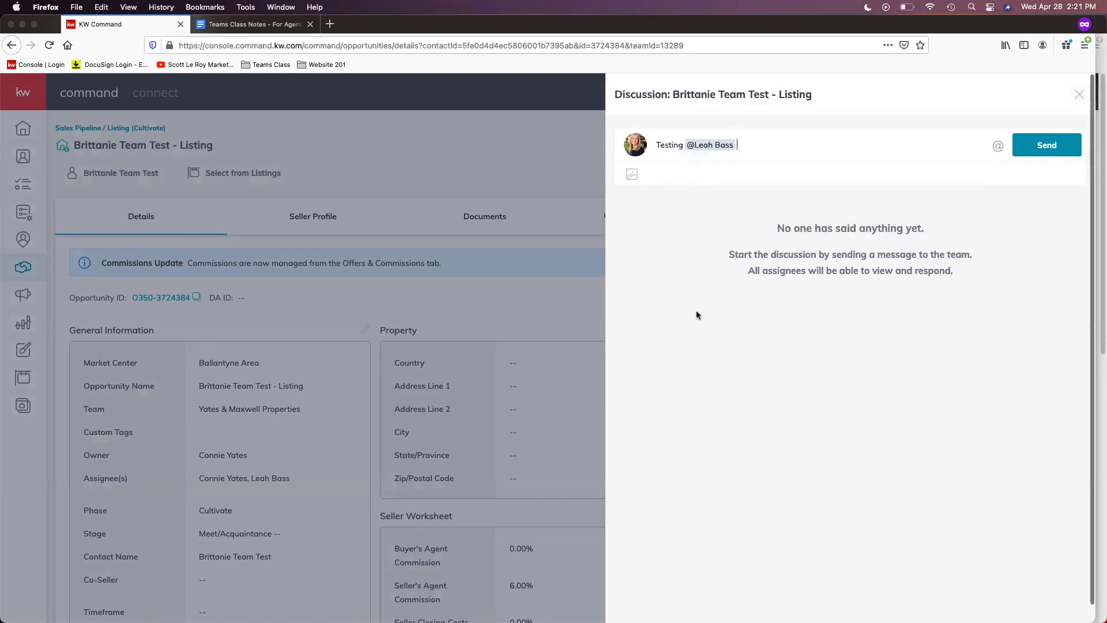
left_click(1047, 151)
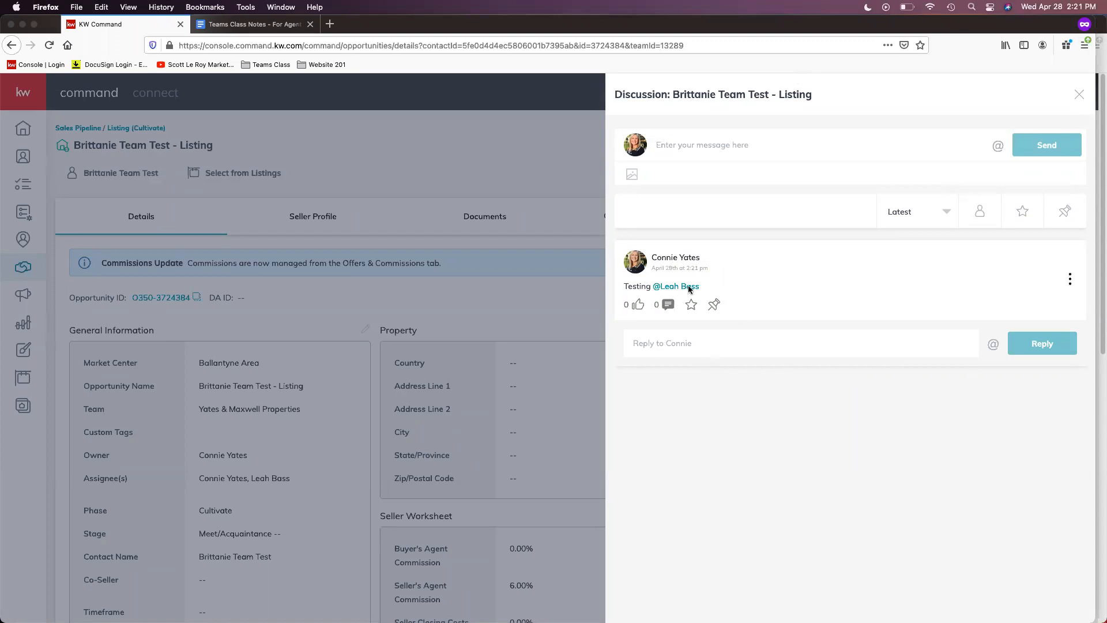
Switch to the browser window with the assigned team member's account, reload it and open the team's Cultivate listings
left_click(1099, 68)
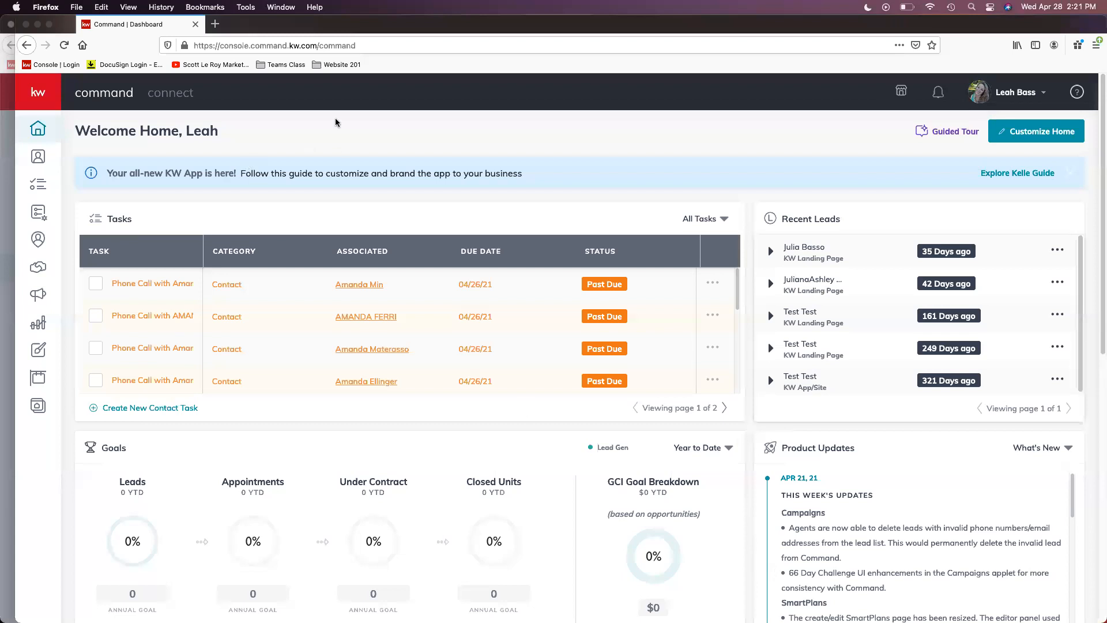
left_click(315, 45)
key("Return")
left_click(39, 269)
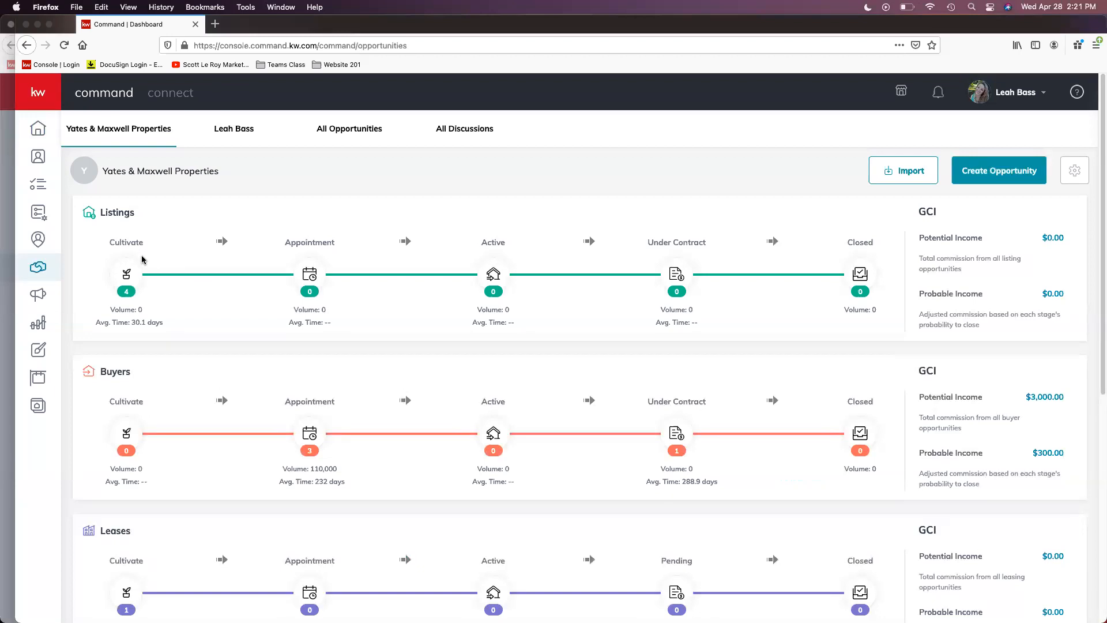
left_click(127, 288)
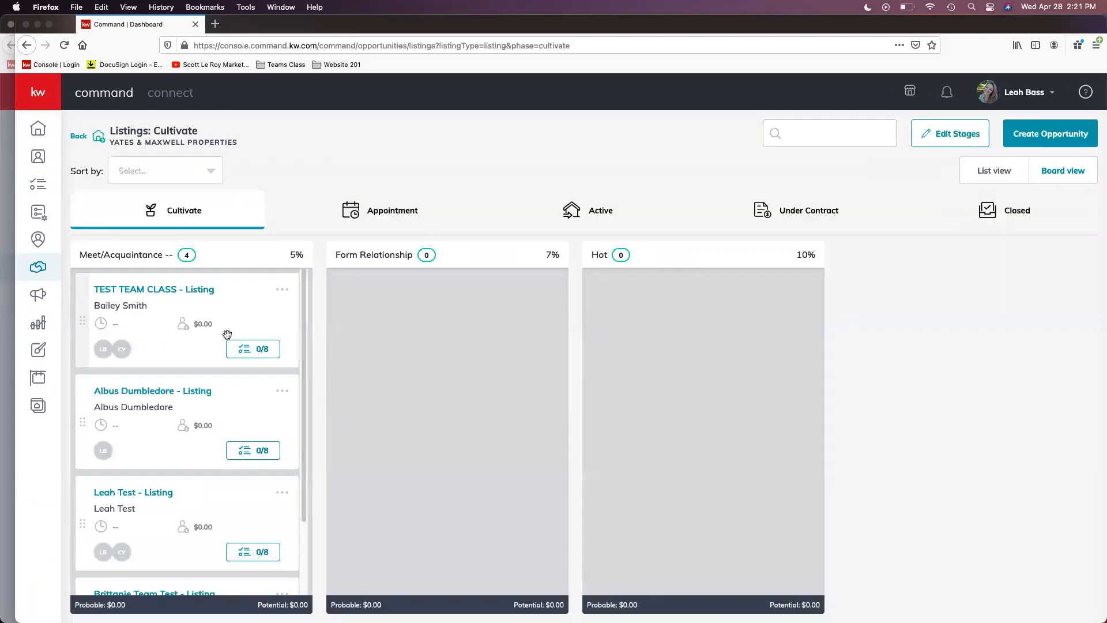
Look through the team member's Meet/Acquaintance listings and open the shared team test listing
scroll(232, 319, "down", 3)
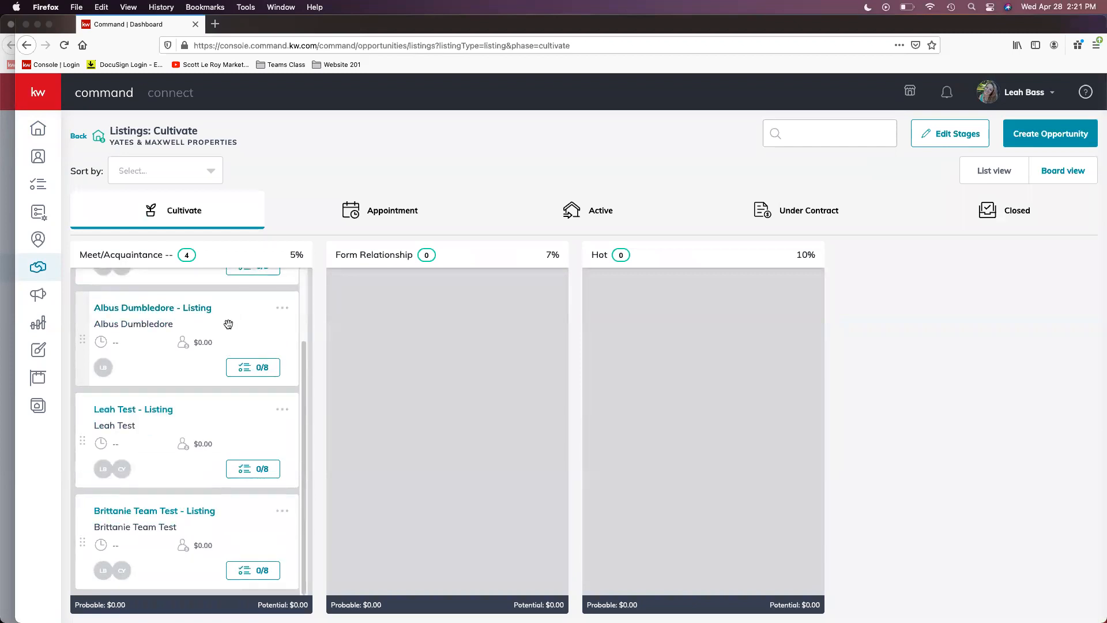
scroll(155, 523, "up", 1)
scroll(156, 523, "up", 2)
scroll(154, 512, "down", 3)
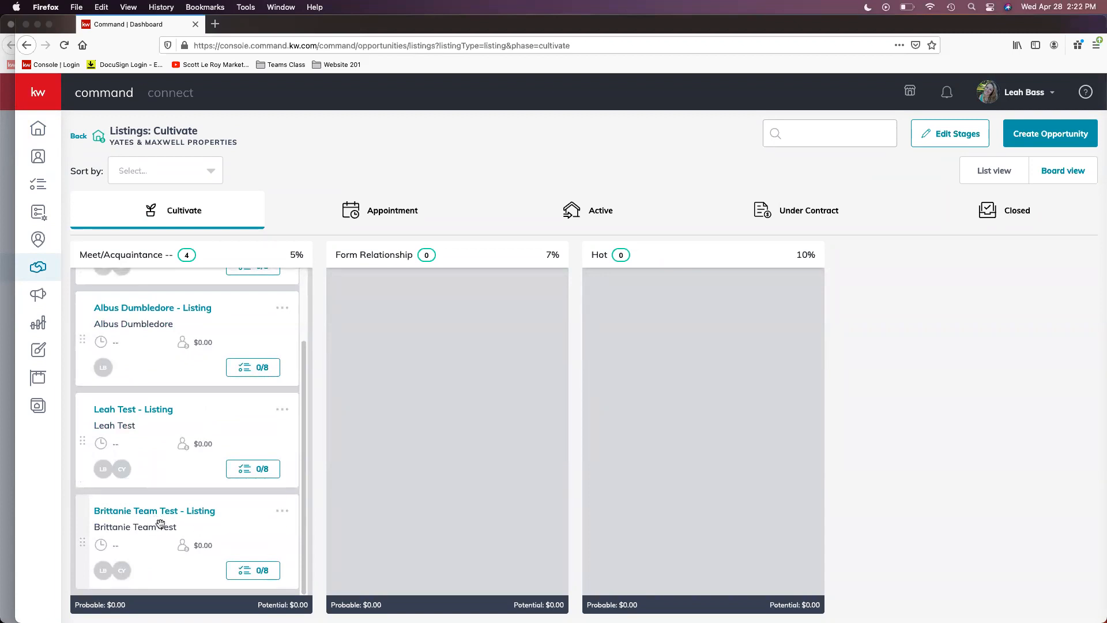
left_click(228, 523)
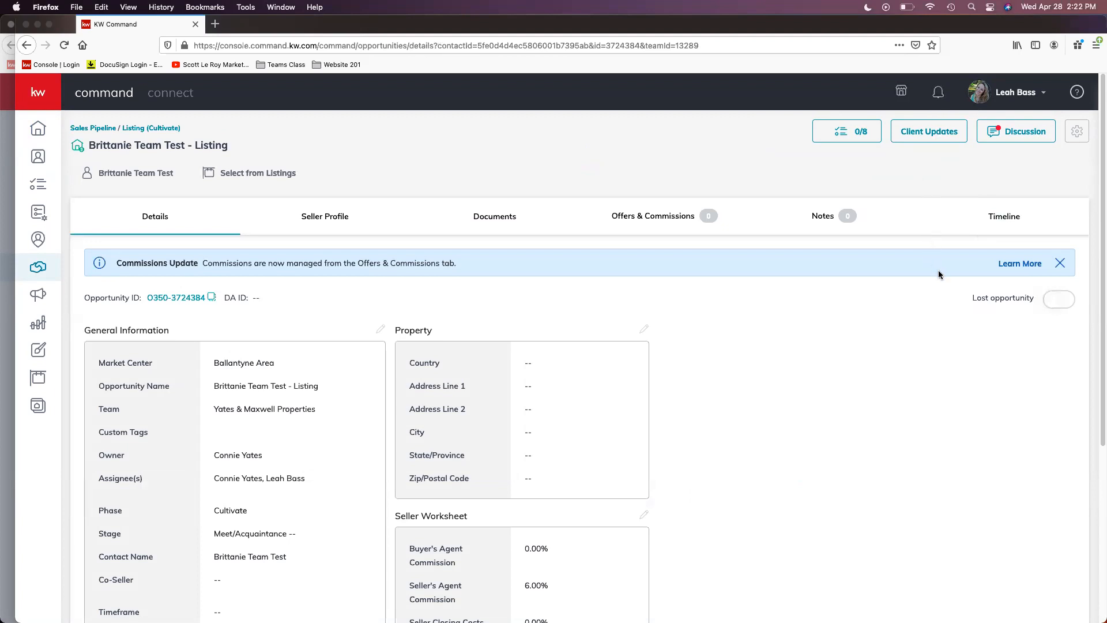
Check the assigned item in the listing's checklist, like the "Testing" message and close the discussion
left_click(854, 135)
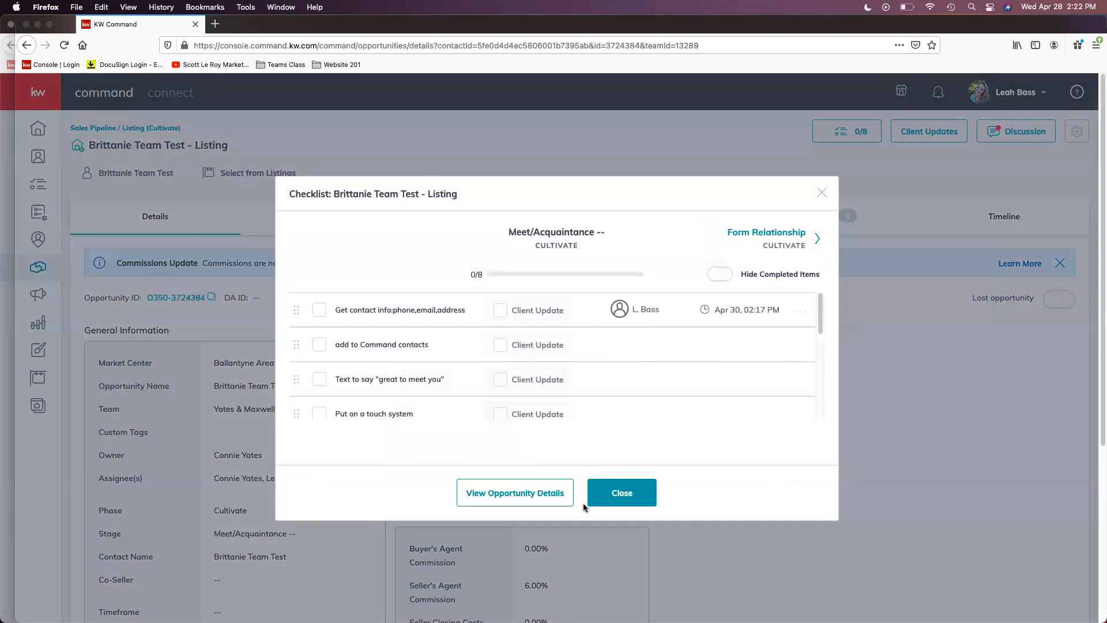
left_click(822, 195)
left_click(1012, 134)
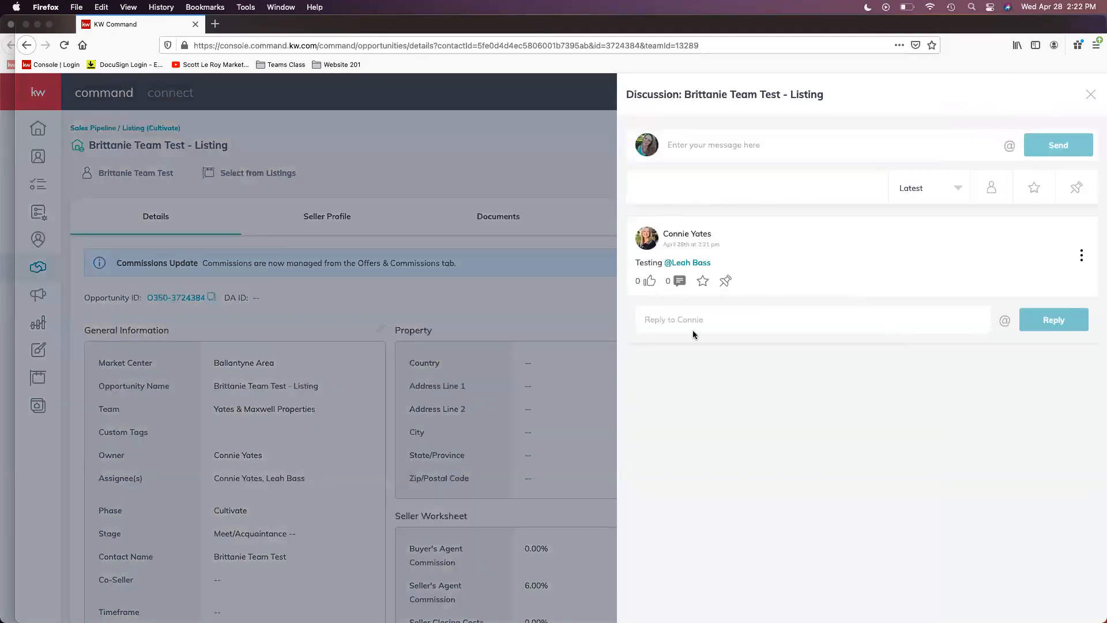
left_click(649, 281)
left_click(534, 179)
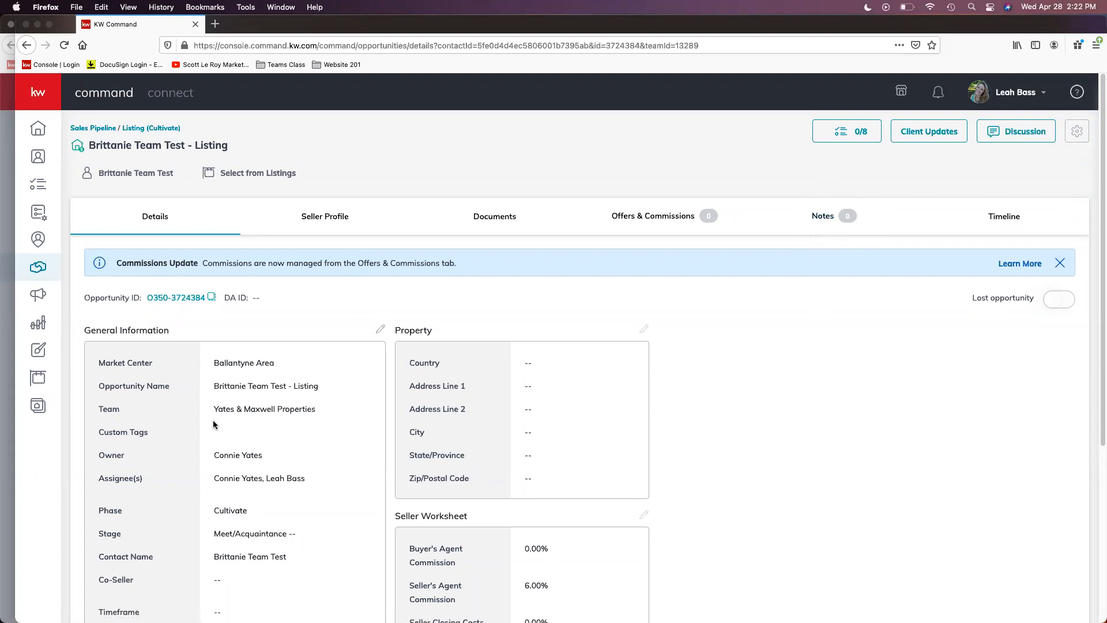
Check the notes and documents of the shared listing in the team member's account
left_click(836, 217)
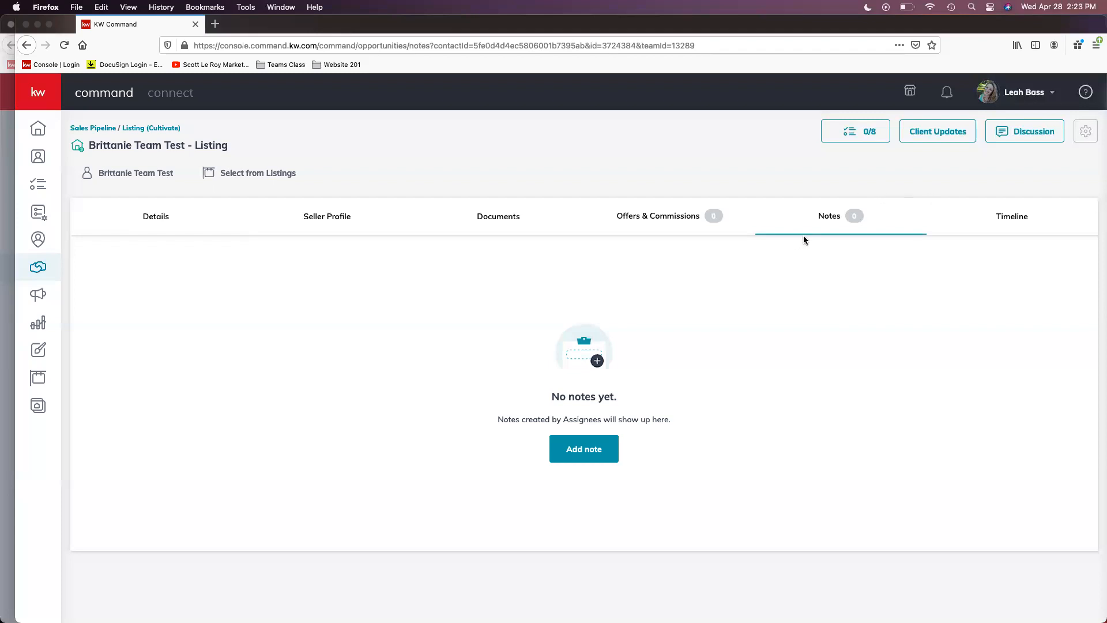
left_click(479, 217)
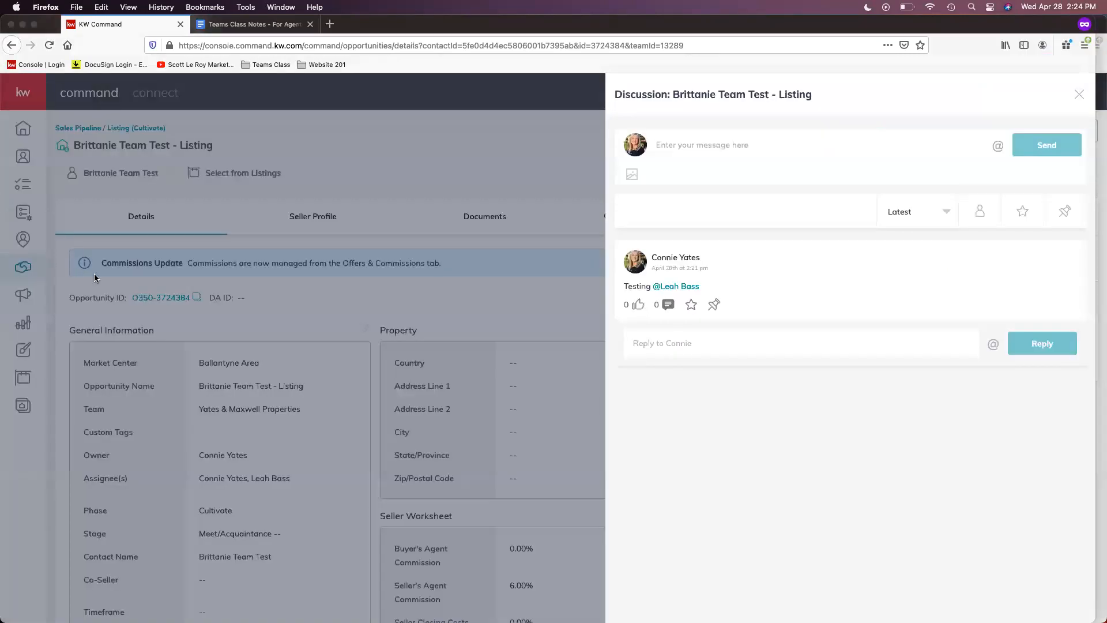
Return to the team leader's browser window, close the listing's discussion and open the team's SmartPlans
left_click(349, 148)
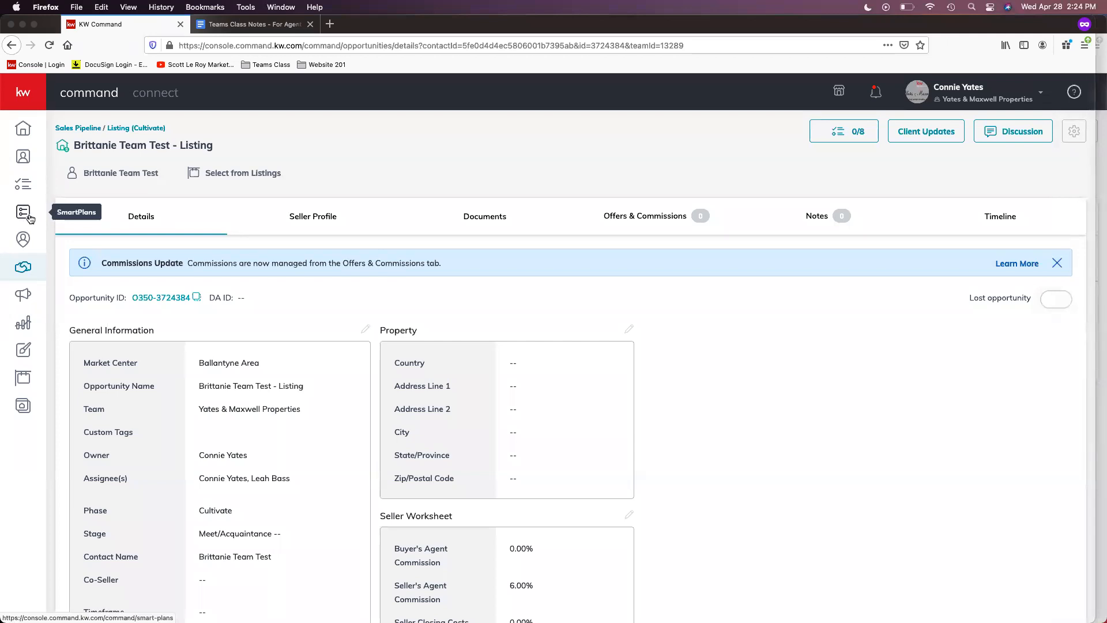
left_click(24, 99)
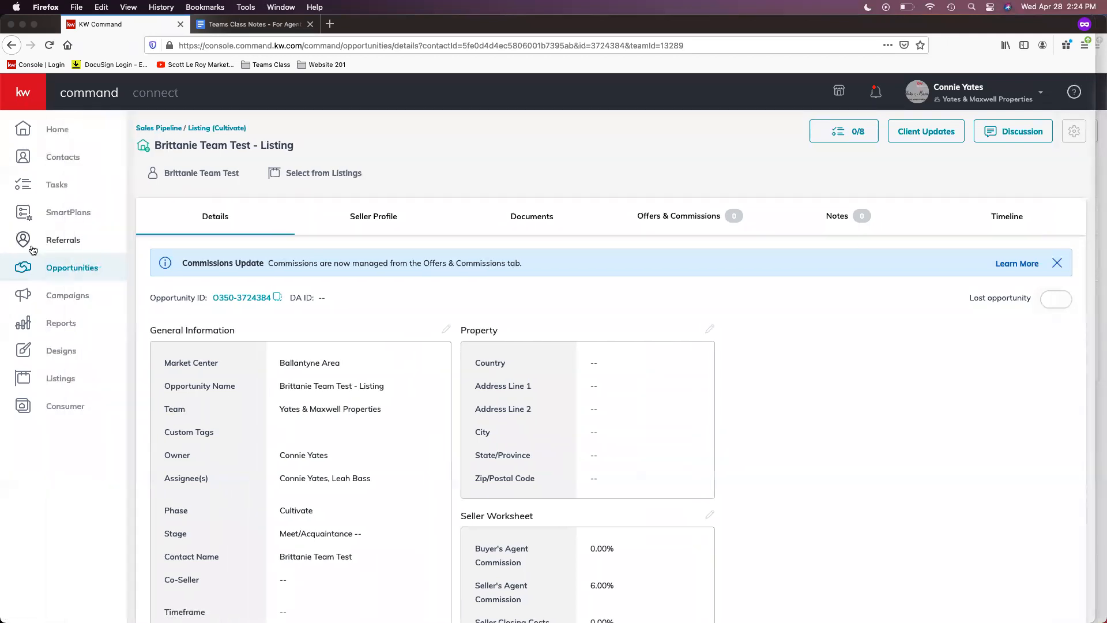
left_click(64, 214)
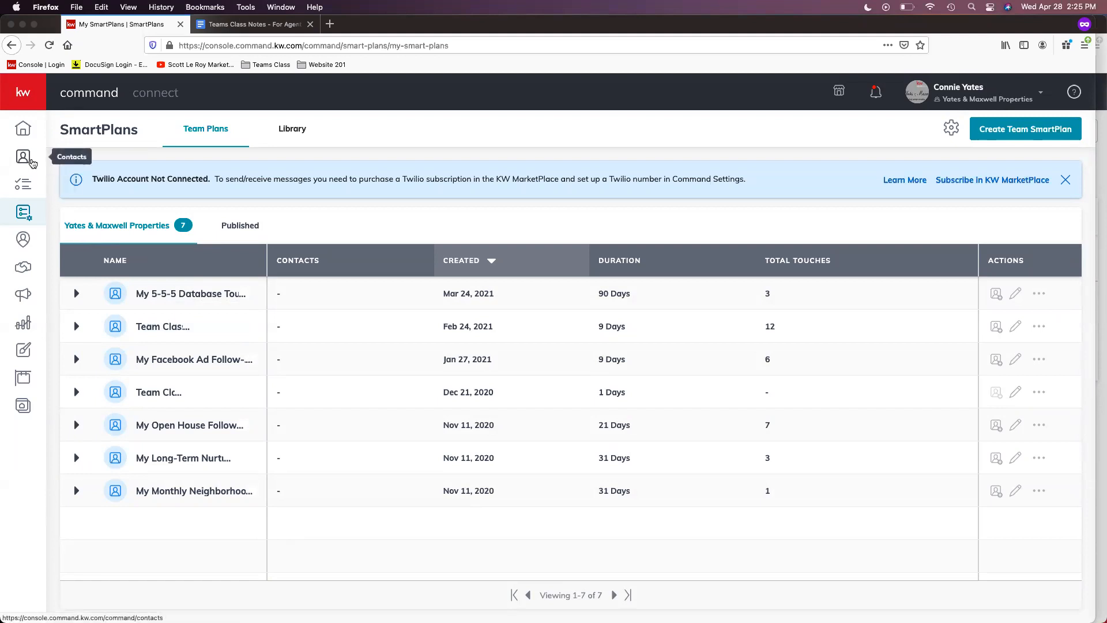
Switch from the team account to the team leader's personal account to view the personal SmartPlans
left_click(969, 95)
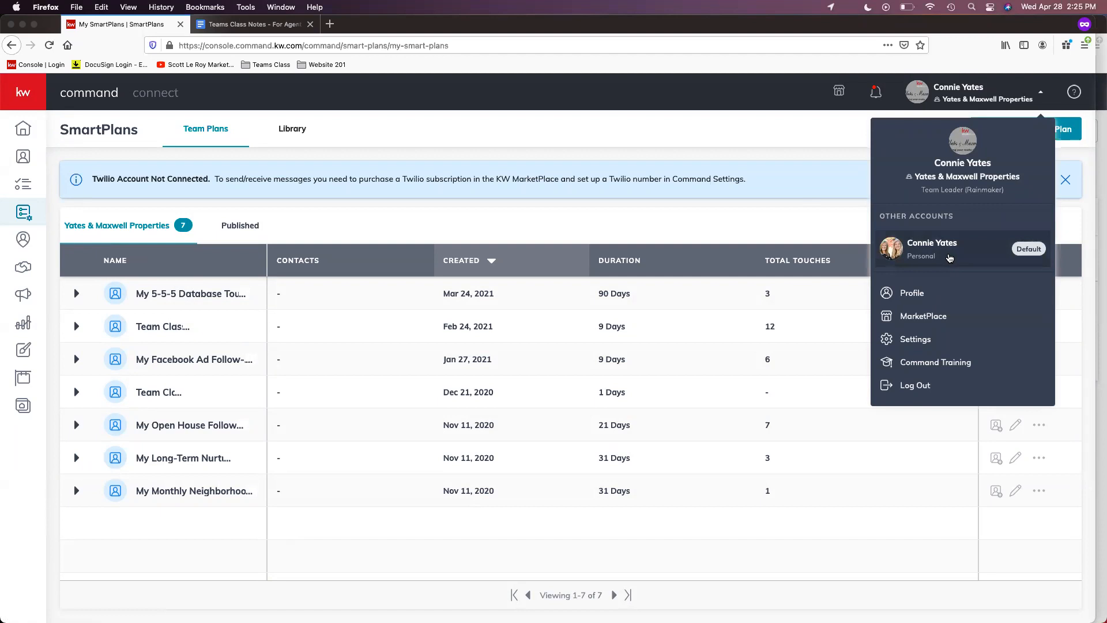
left_click(761, 220)
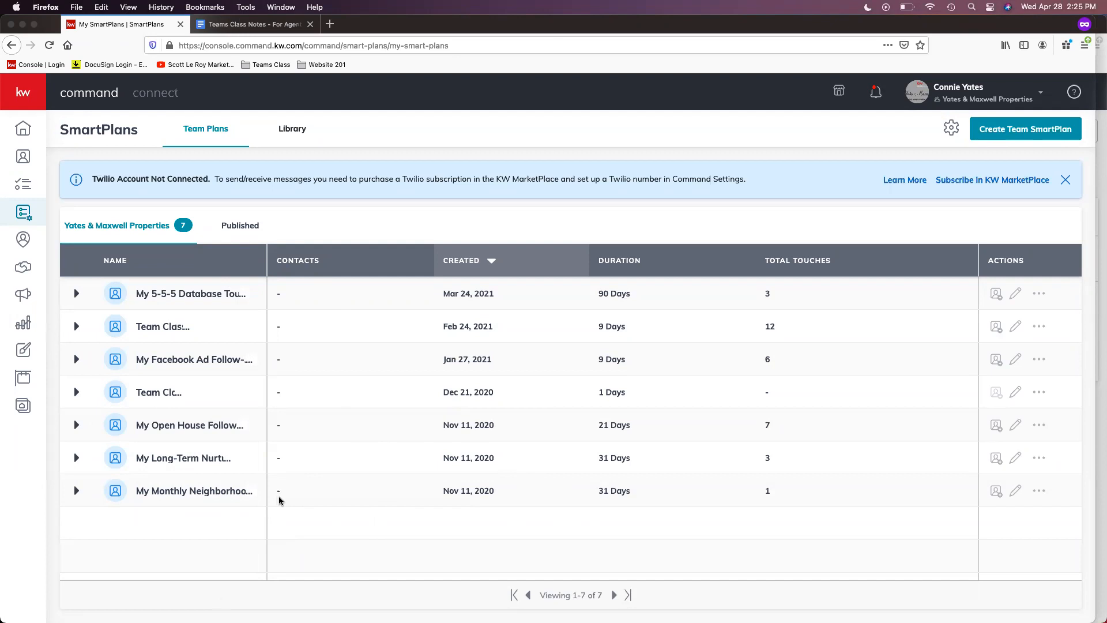
left_click(942, 87)
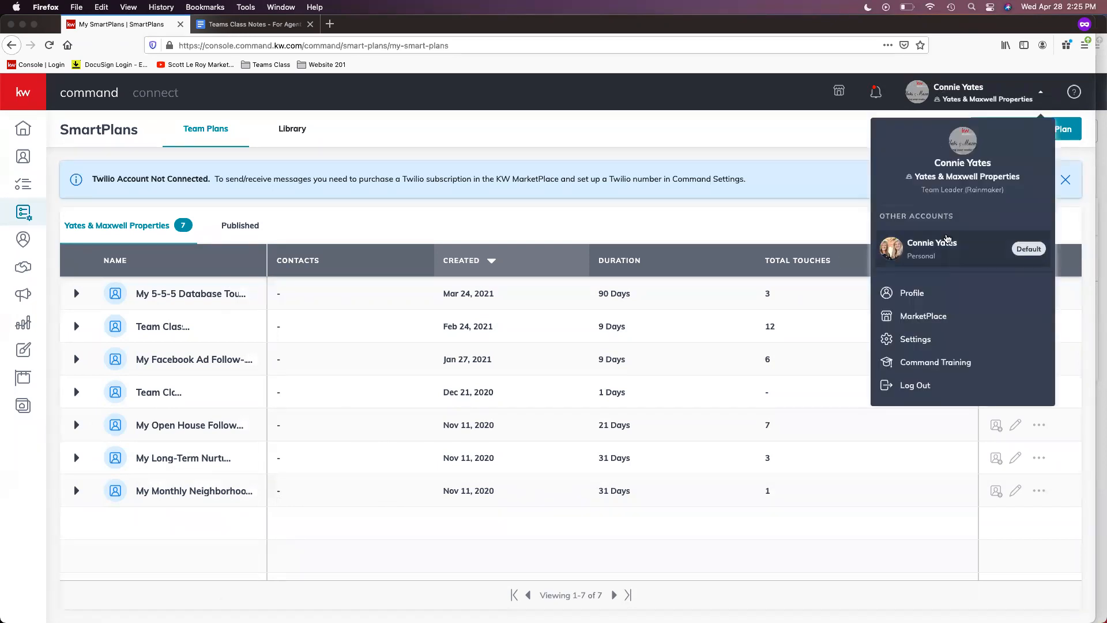
left_click(948, 241)
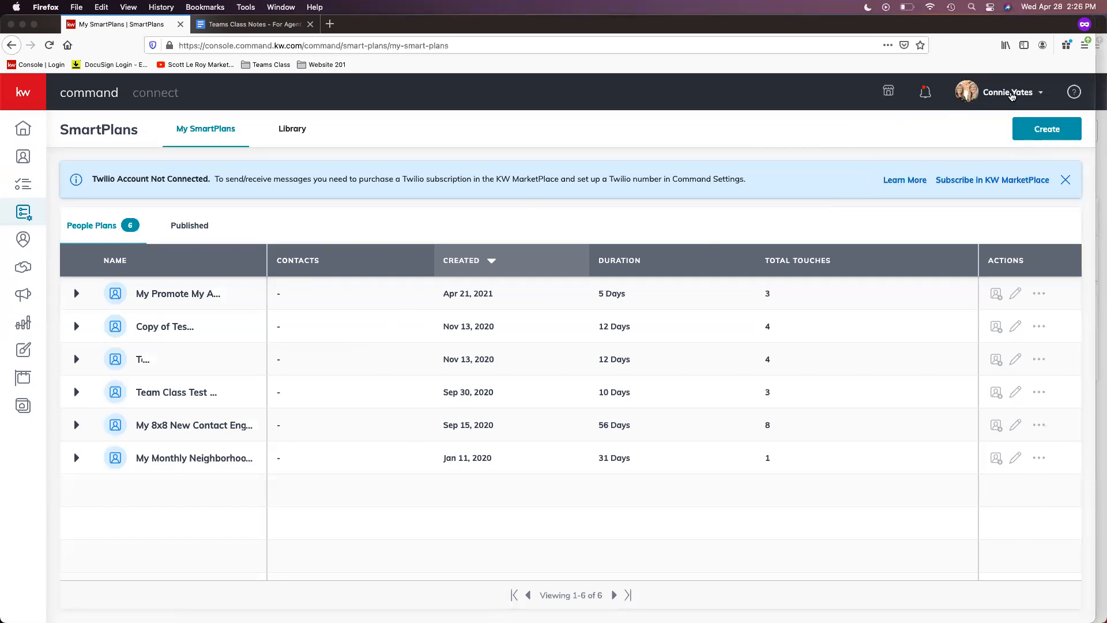
Switch back to the Yates & Maxwell Properties team account and open the SmartPlans library
left_click(1011, 96)
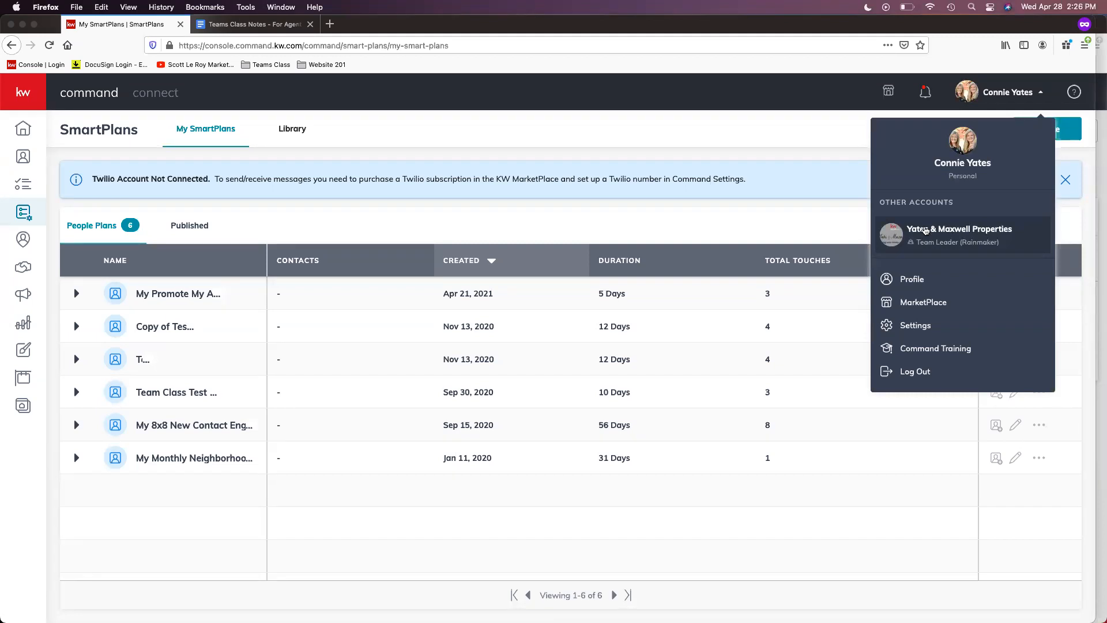
left_click(735, 218)
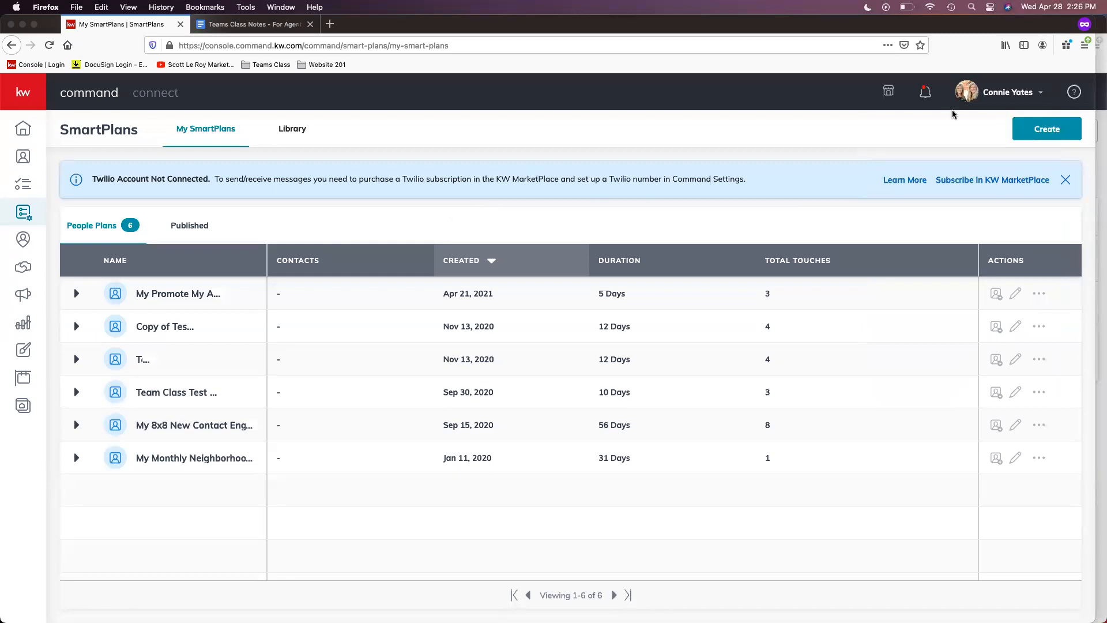
left_click(993, 99)
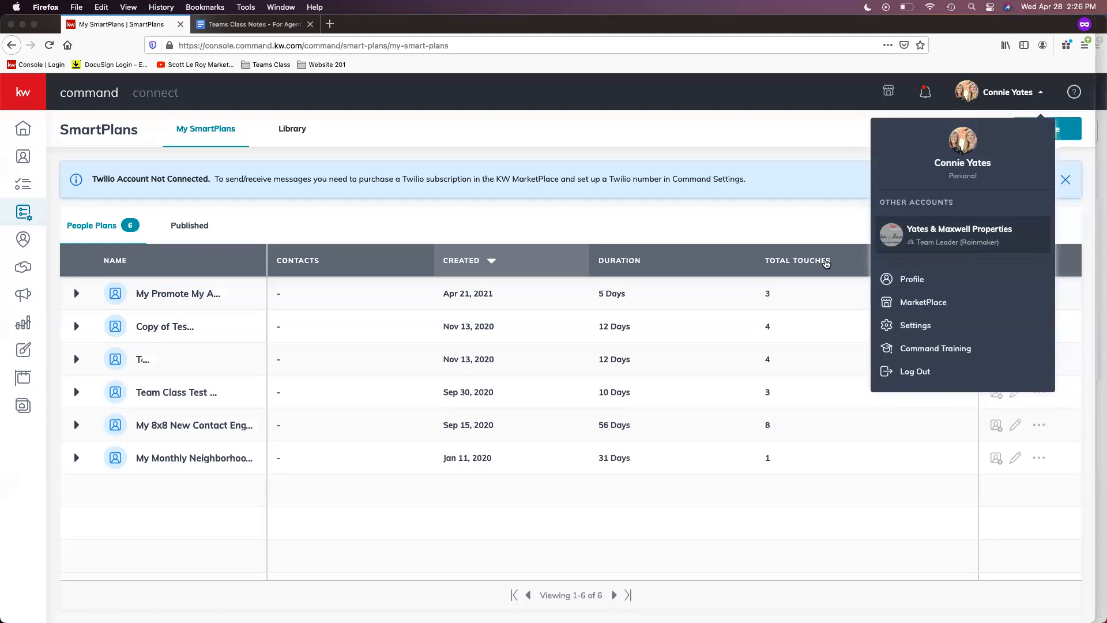
left_click(973, 242)
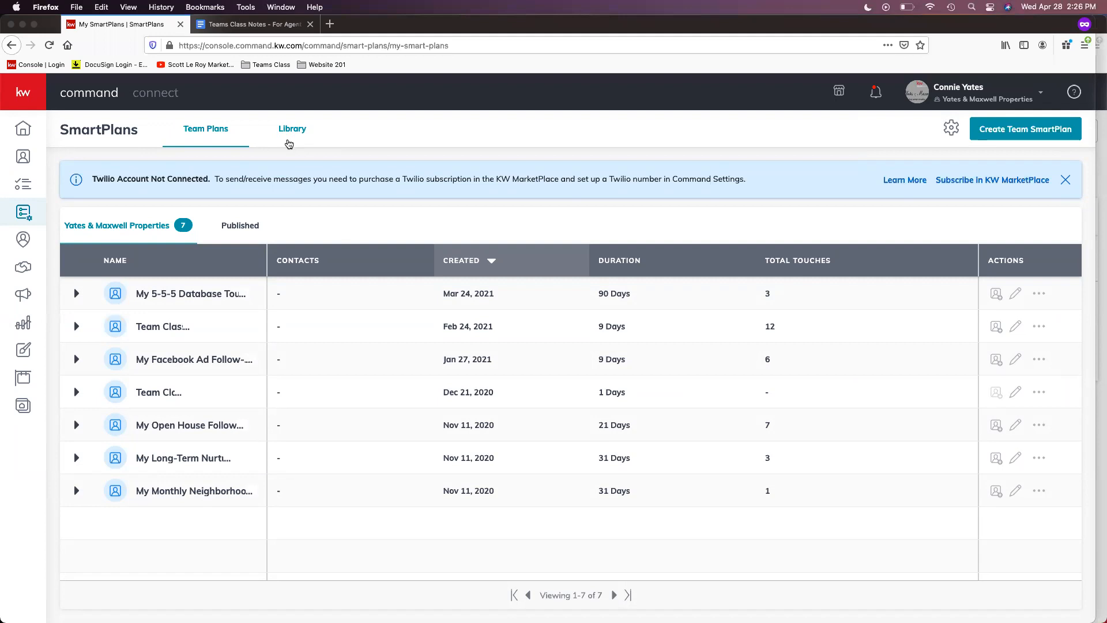
left_click(290, 142)
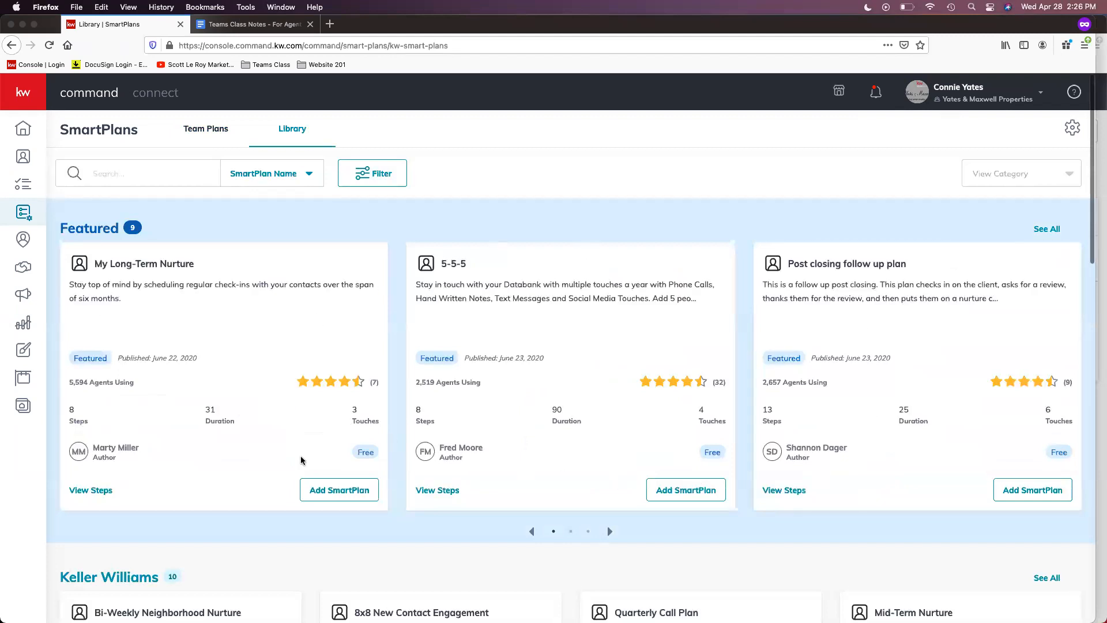
Browse the Featured, Keller Williams, Top Rated and What's New sections of the SmartPlans library
scroll(583, 277, "down", 1)
scroll(279, 295, "down", 1)
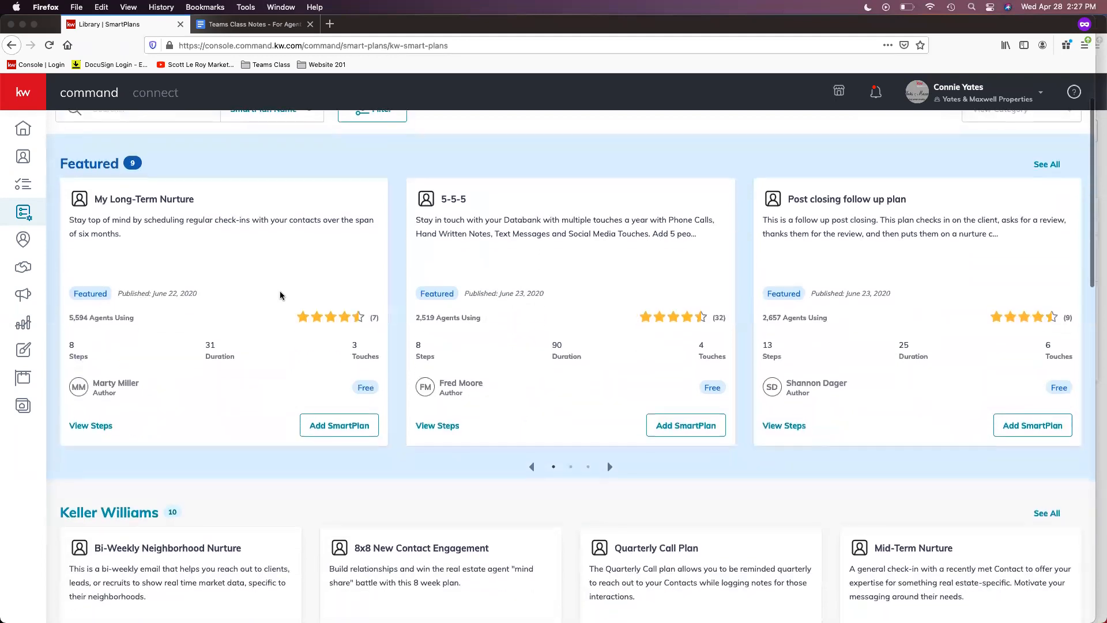
scroll(268, 294, "down", 3)
scroll(547, 326, "up", 3)
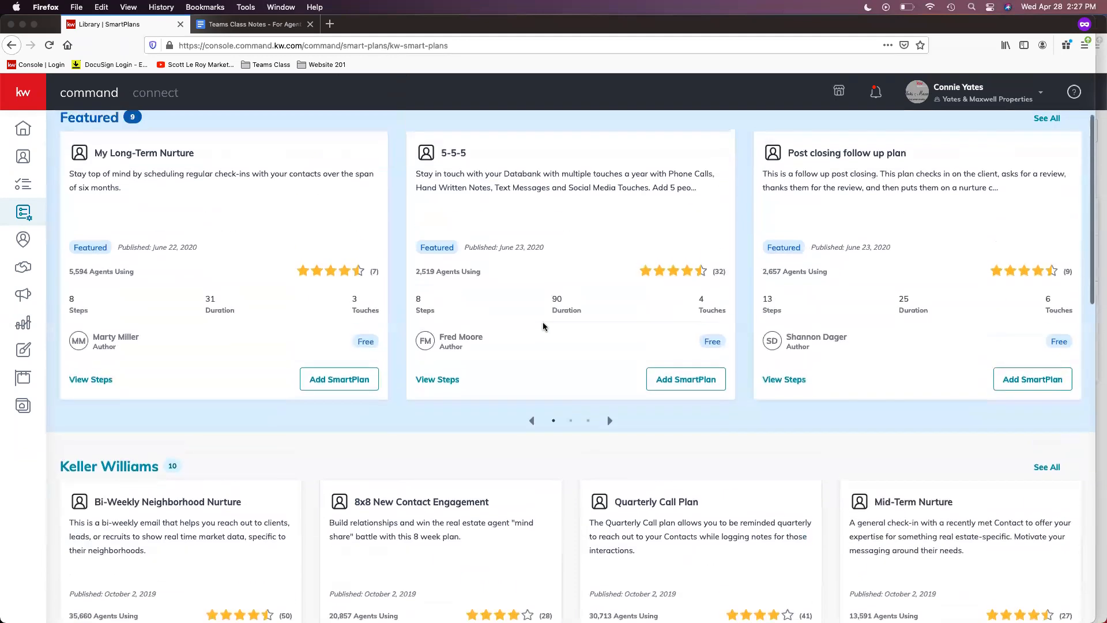
scroll(404, 340, "down", 5)
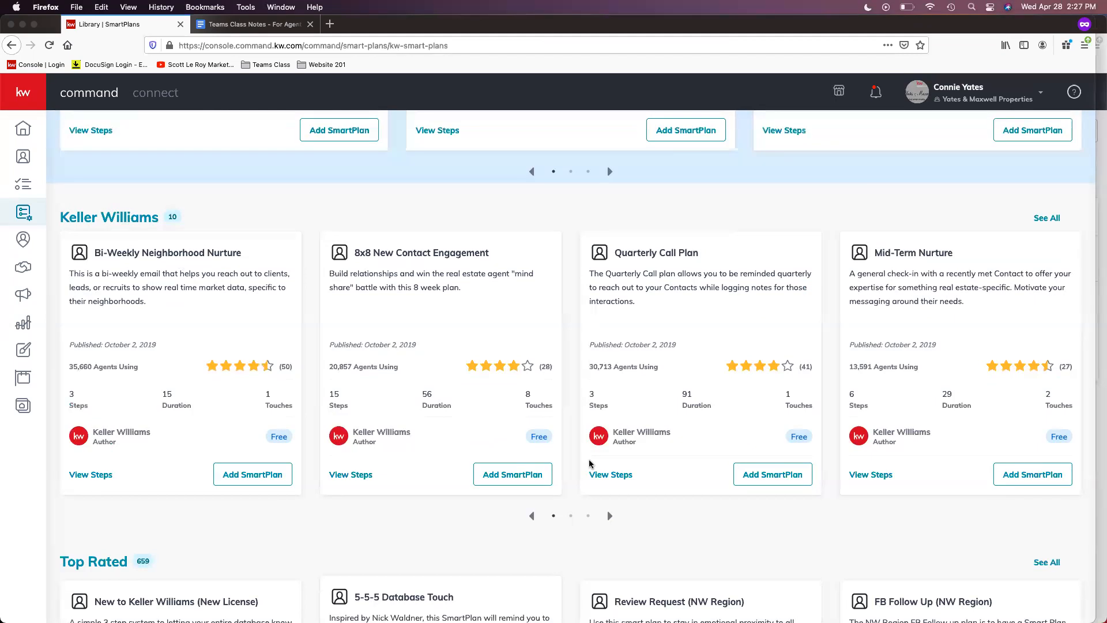
scroll(331, 273, "up", 6)
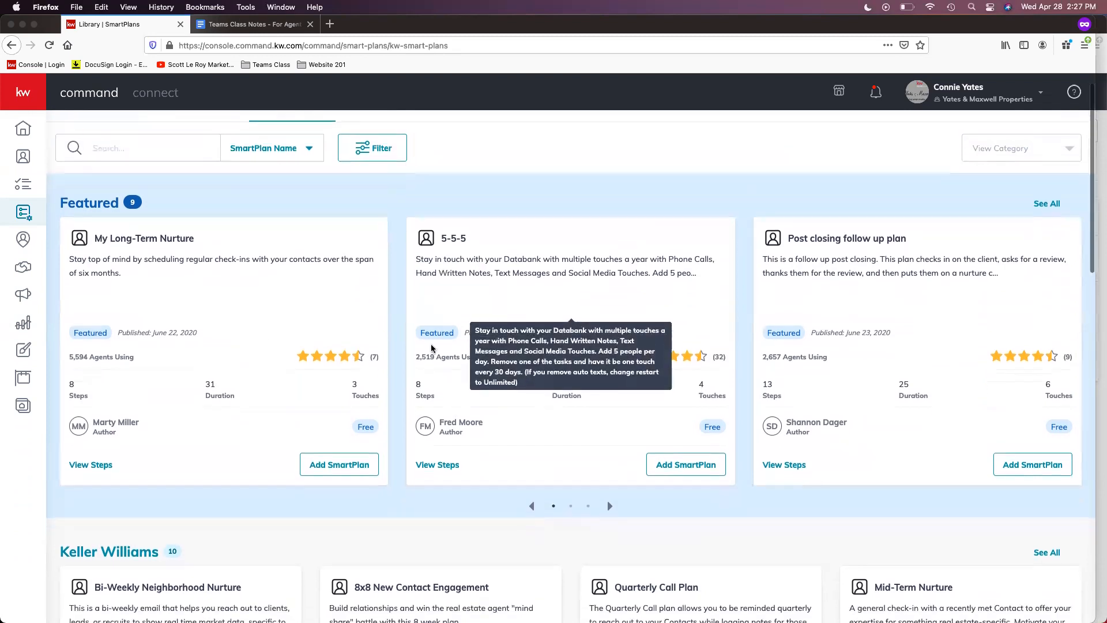
scroll(450, 323, "down", 7)
scroll(459, 354, "down", 7)
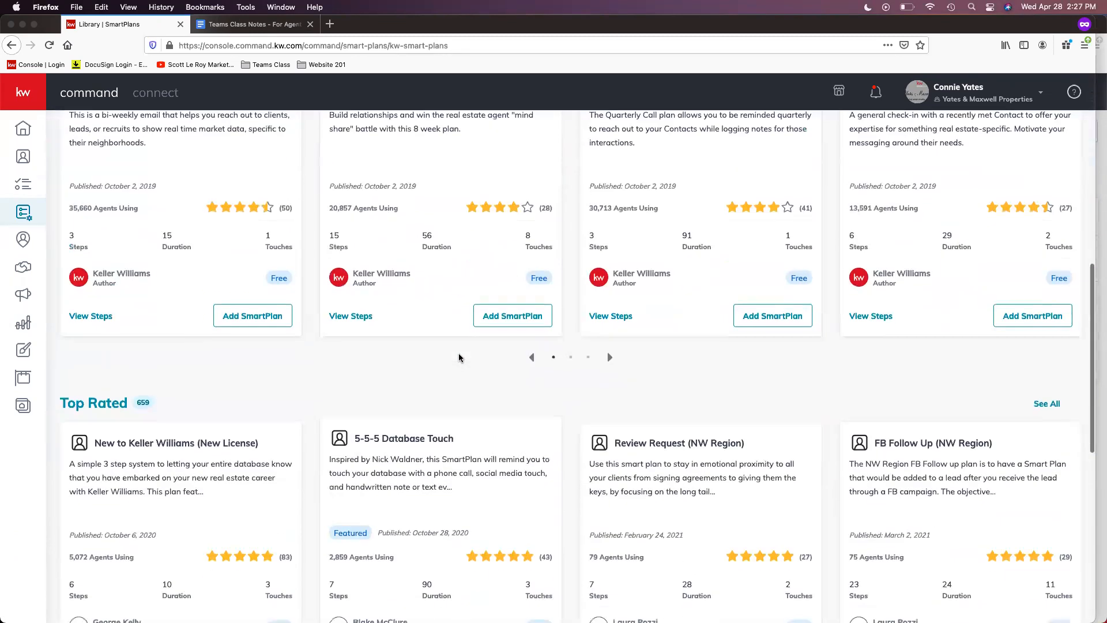
scroll(325, 346, "down", 3)
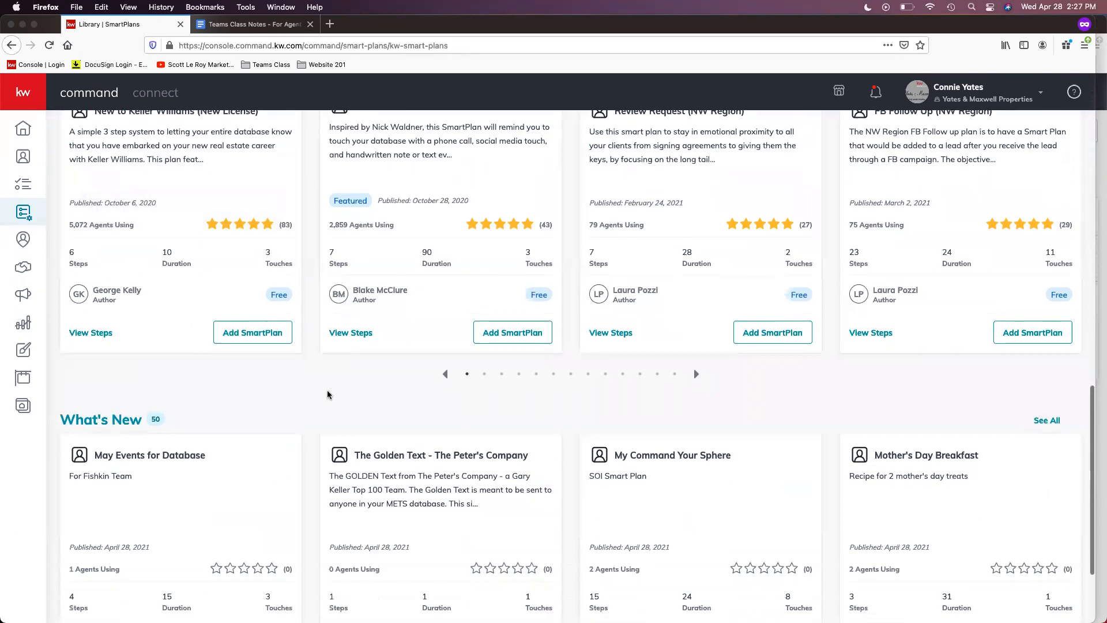
View the steps of the top-rated Review Request (NW Region) SmartPlan and close the preview
scroll(429, 529, "up", 3)
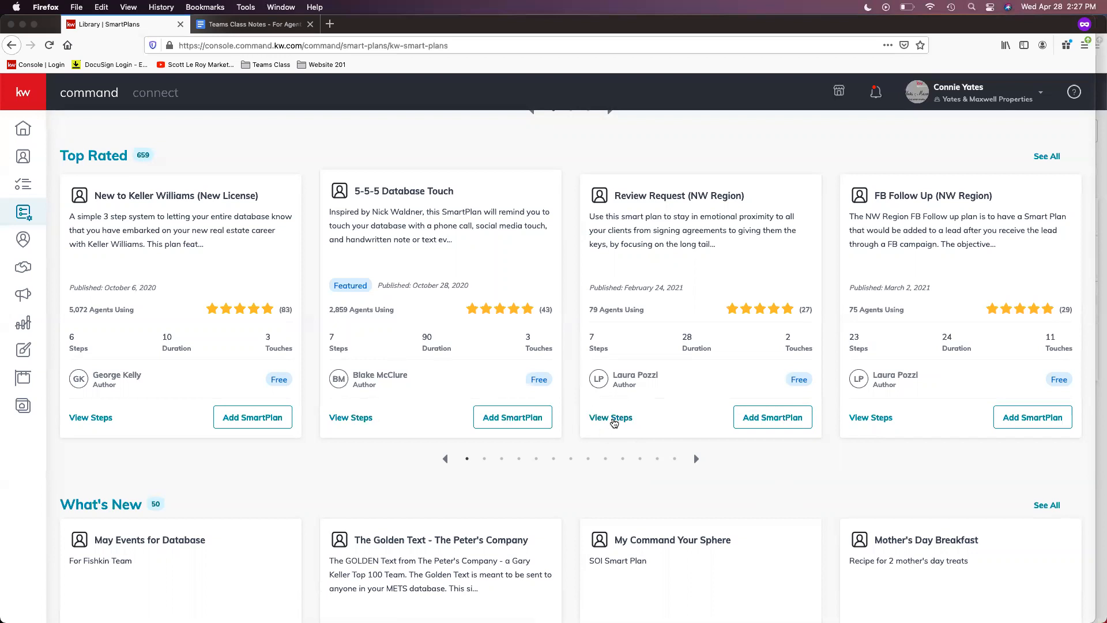
left_click(613, 420)
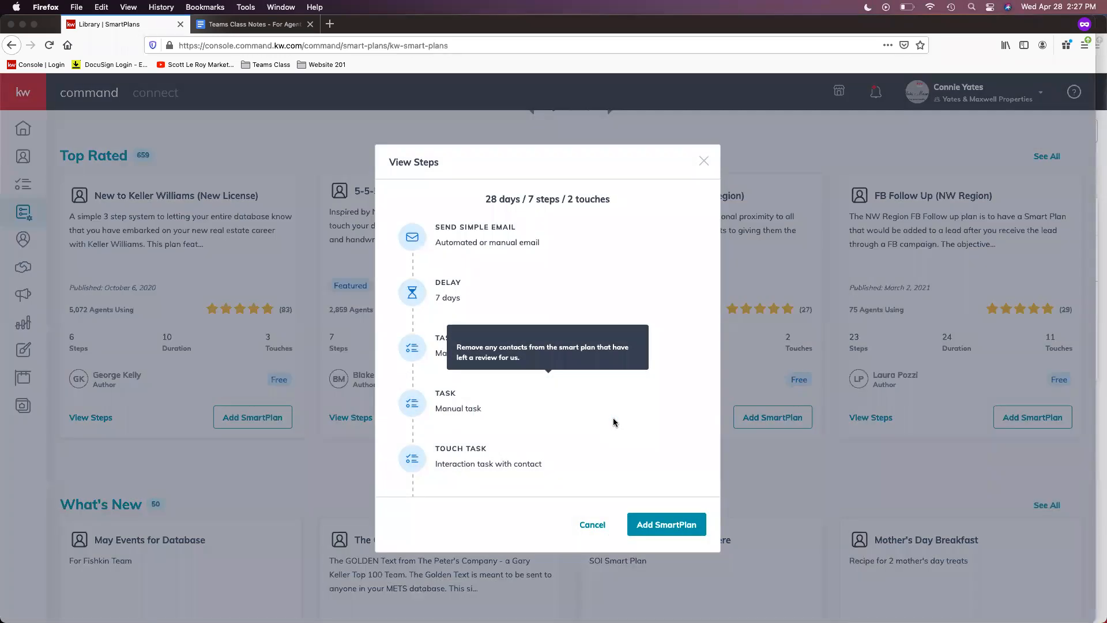
left_click(705, 160)
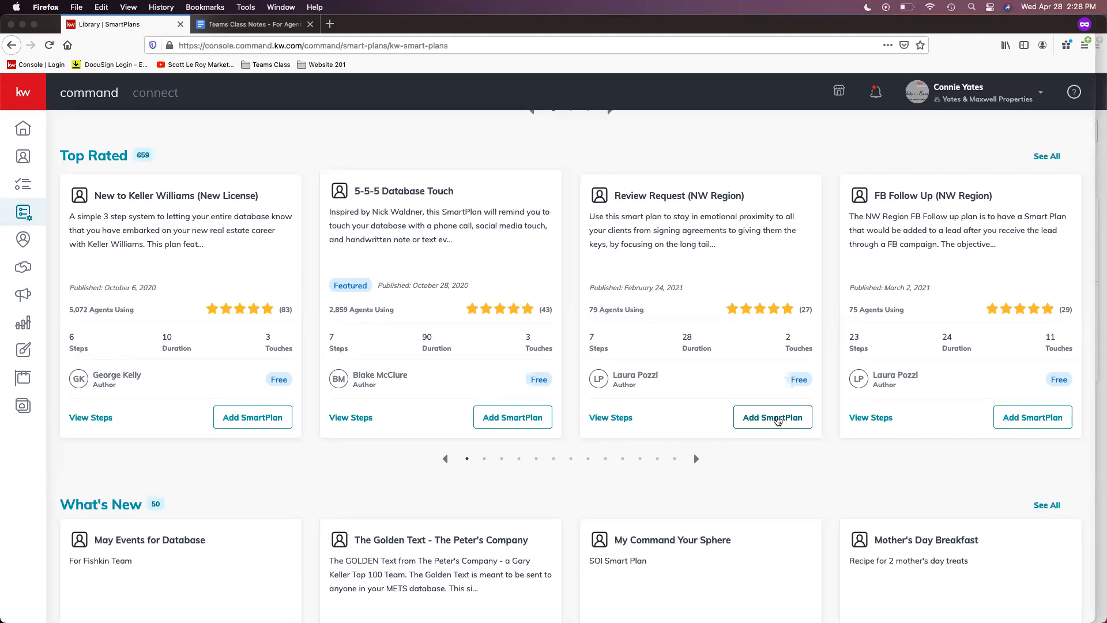
Search the SmartPlans library by name for "open house"
scroll(686, 414, "up", 10)
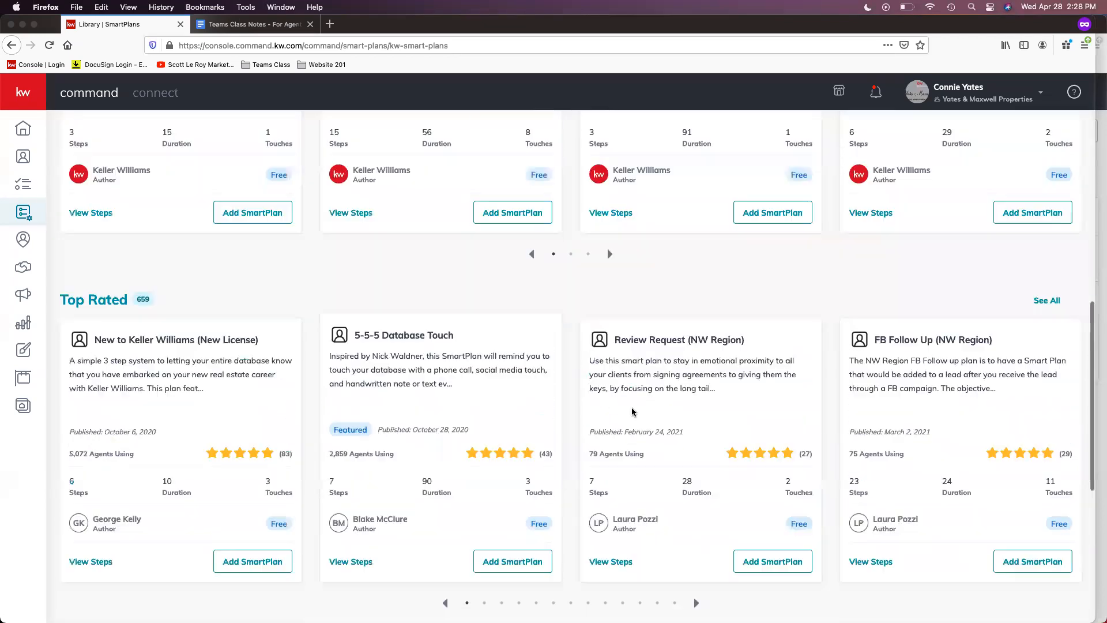
scroll(310, 372, "up", 5)
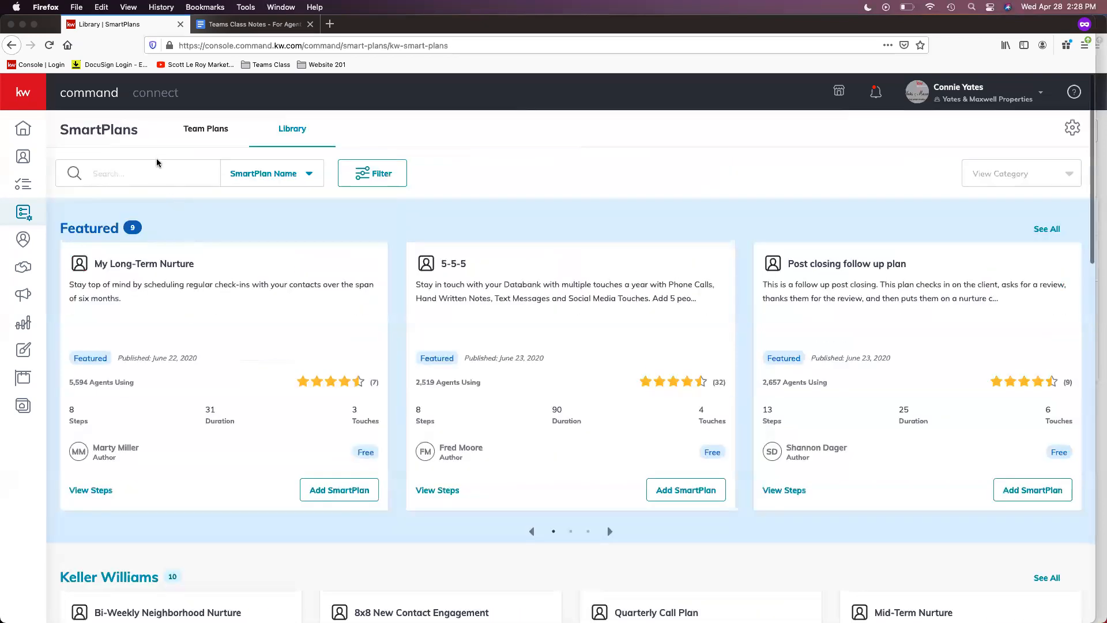
type("open")
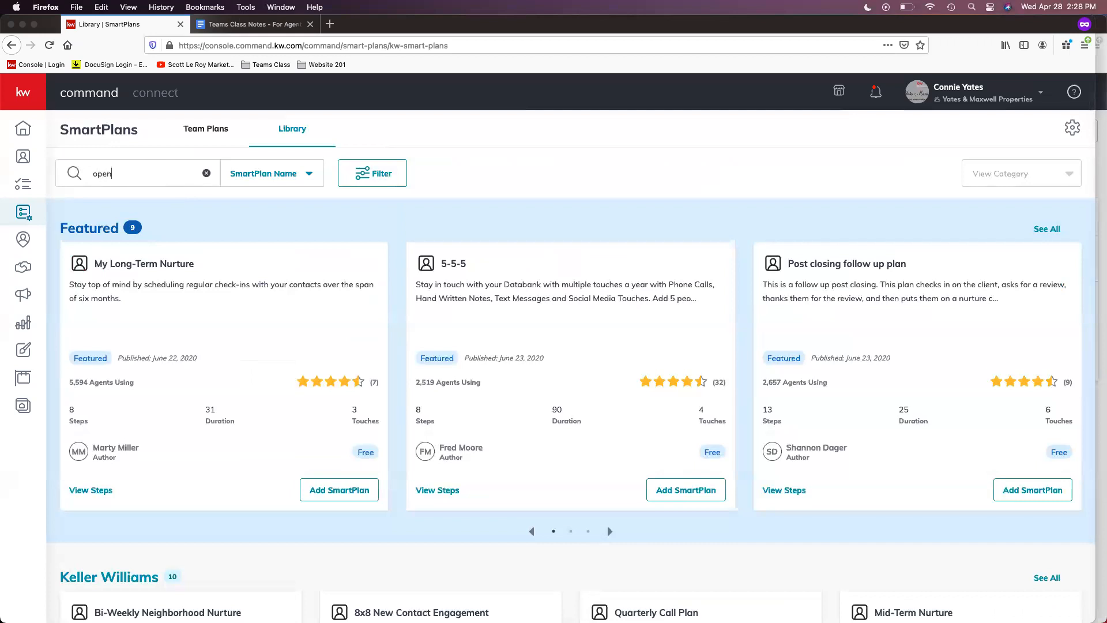
type(" house")
key("Return")
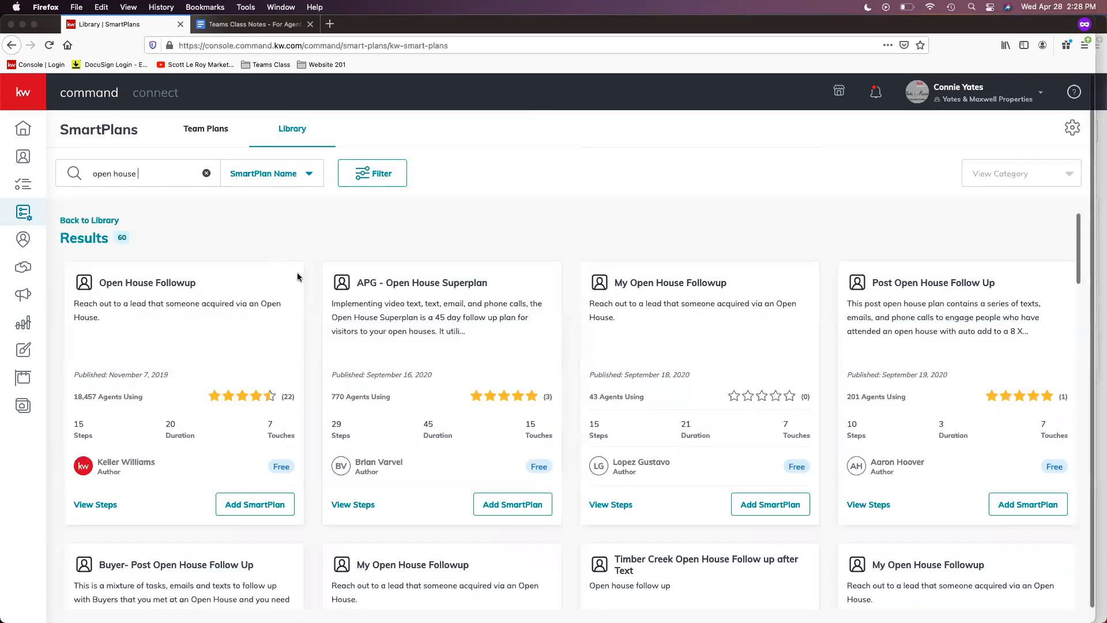
Review the steps of the 21-day My Open House Followup SmartPlan, close the preview and continue through the search results
scroll(297, 277, "down", 1)
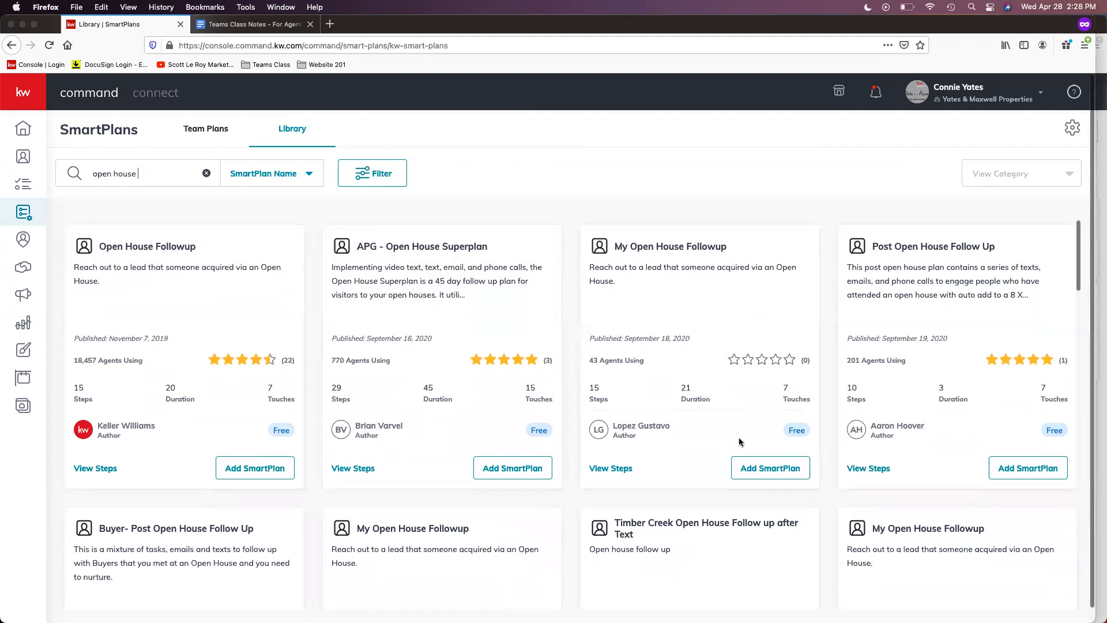
scroll(733, 490, "down", 1)
scroll(733, 490, "down", 1)
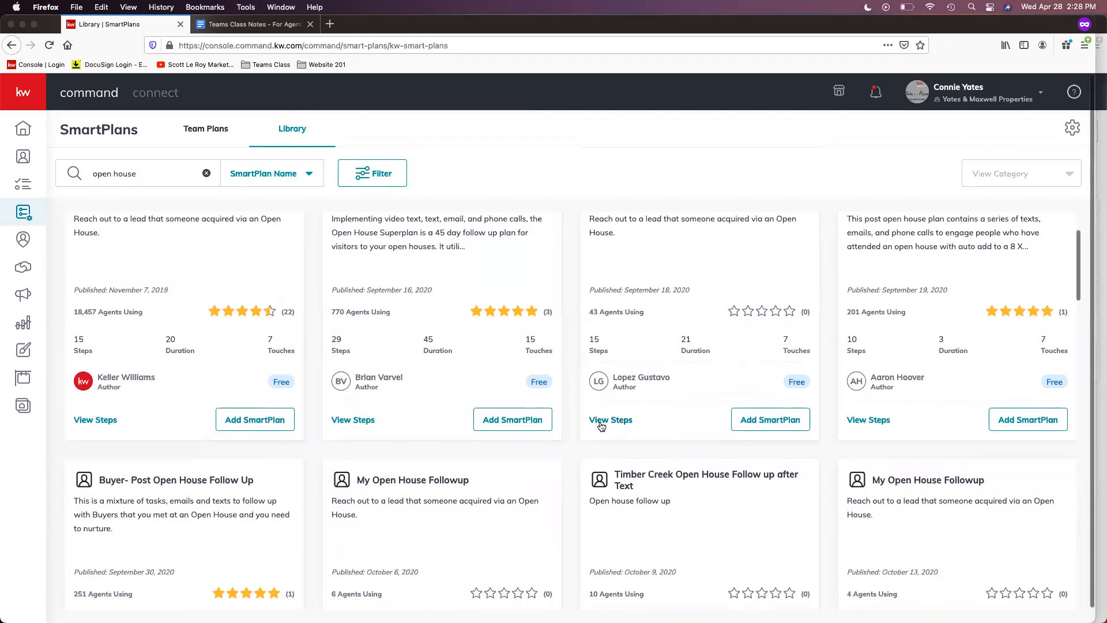
left_click(602, 422)
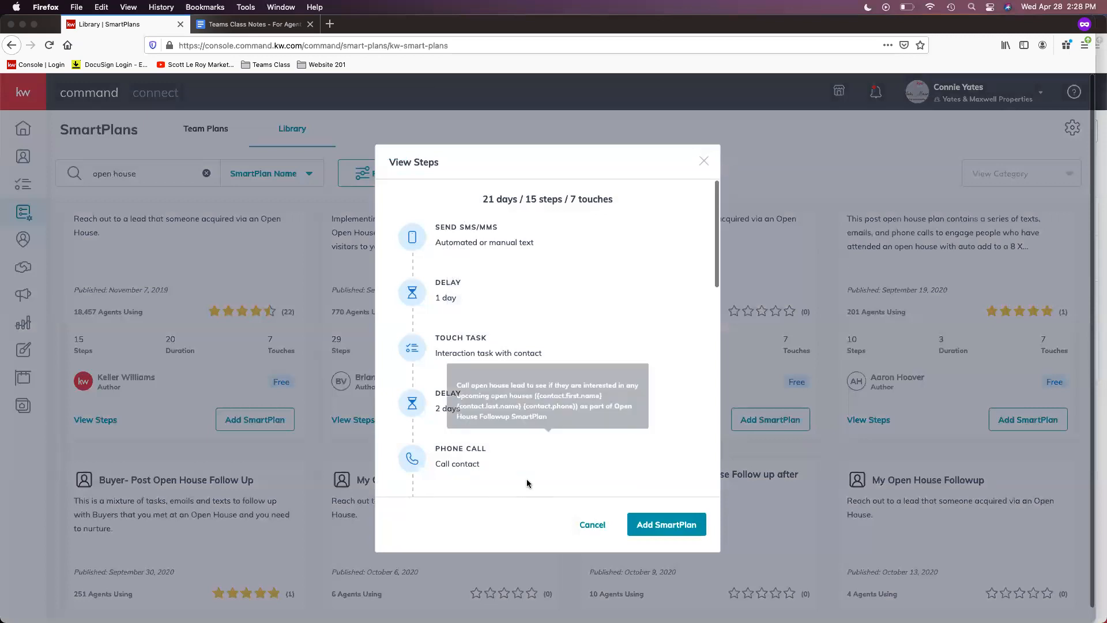
mouse_move(463, 345)
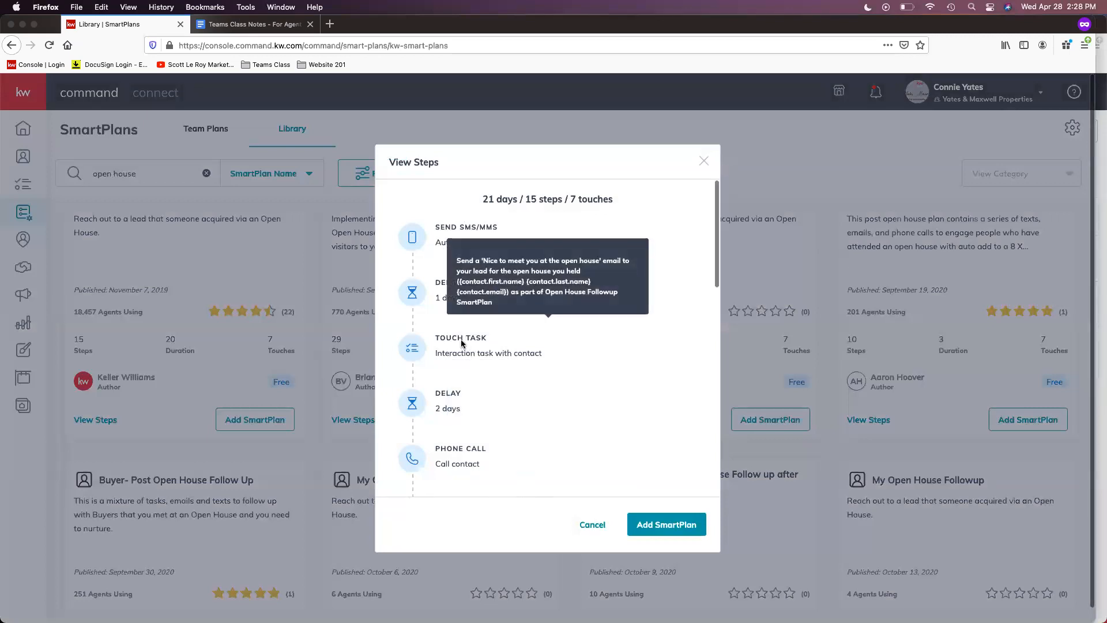
mouse_move(466, 225)
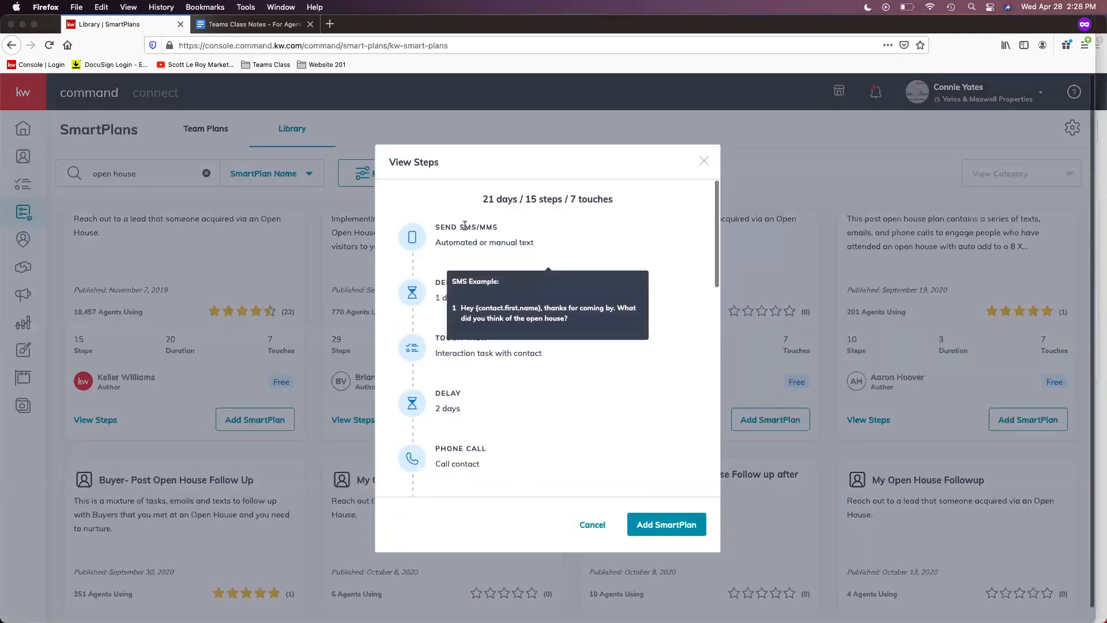
scroll(470, 443, "down", 5)
scroll(471, 441, "down", 3)
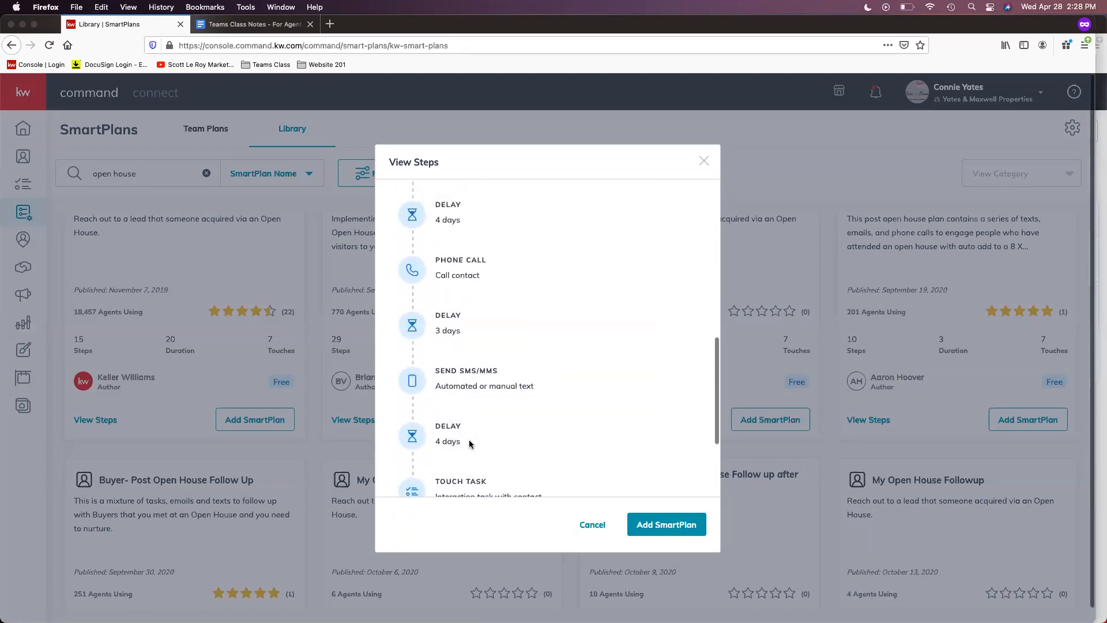
scroll(470, 443, "up", 5)
left_click(703, 161)
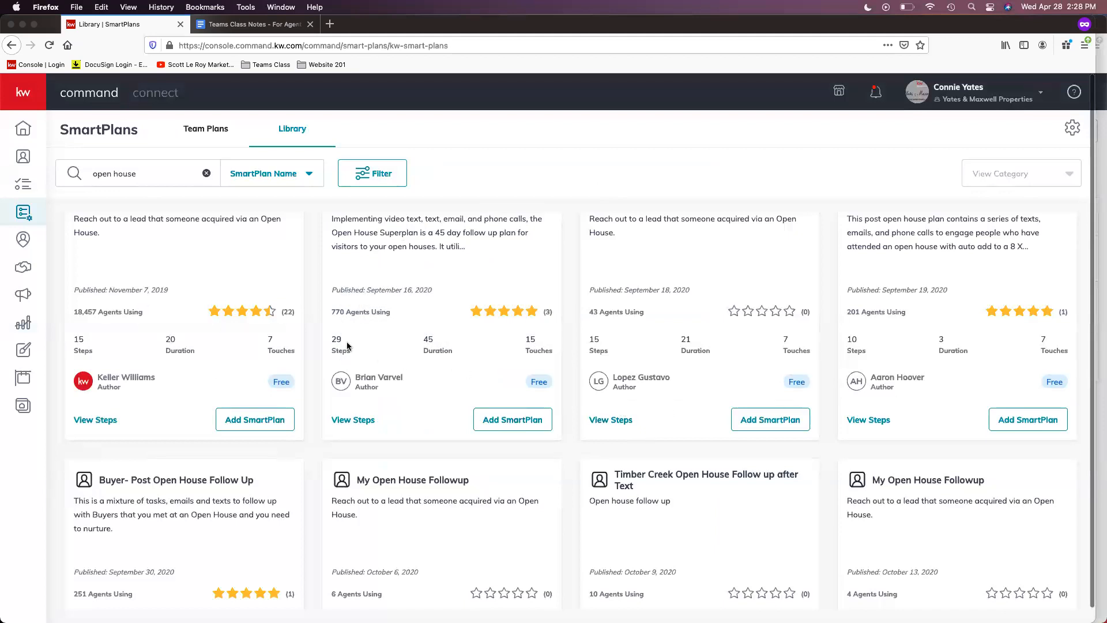
scroll(763, 420, "down", 5)
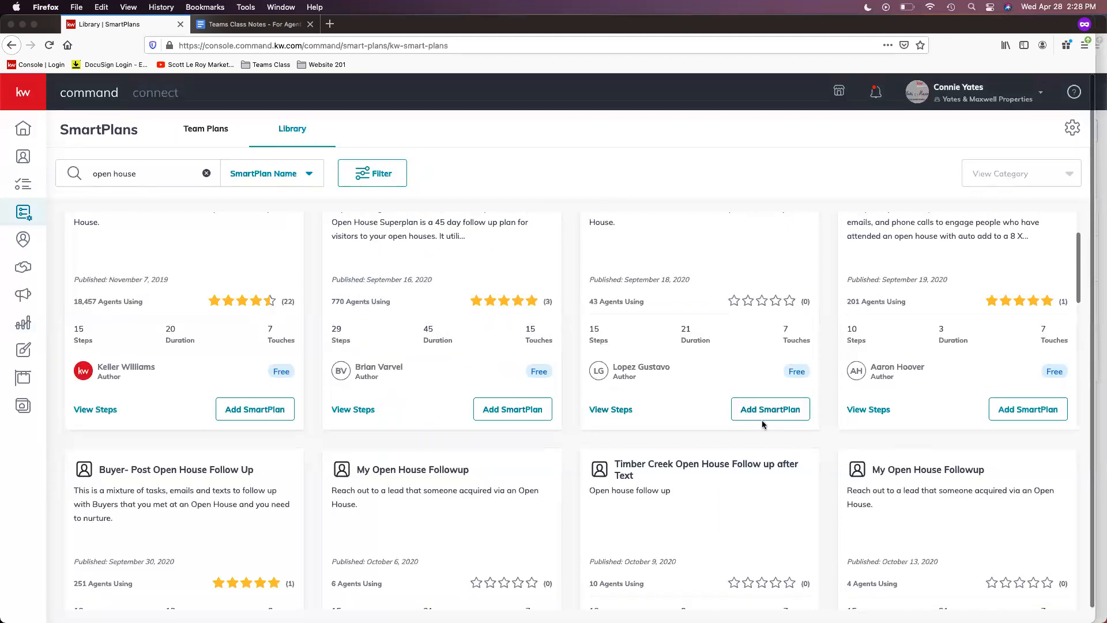
Add the KWAZ Long Term Open House Follow Up SmartPlan from the library to the team plans under the name Open House Follow Up
scroll(928, 279, "down", 9)
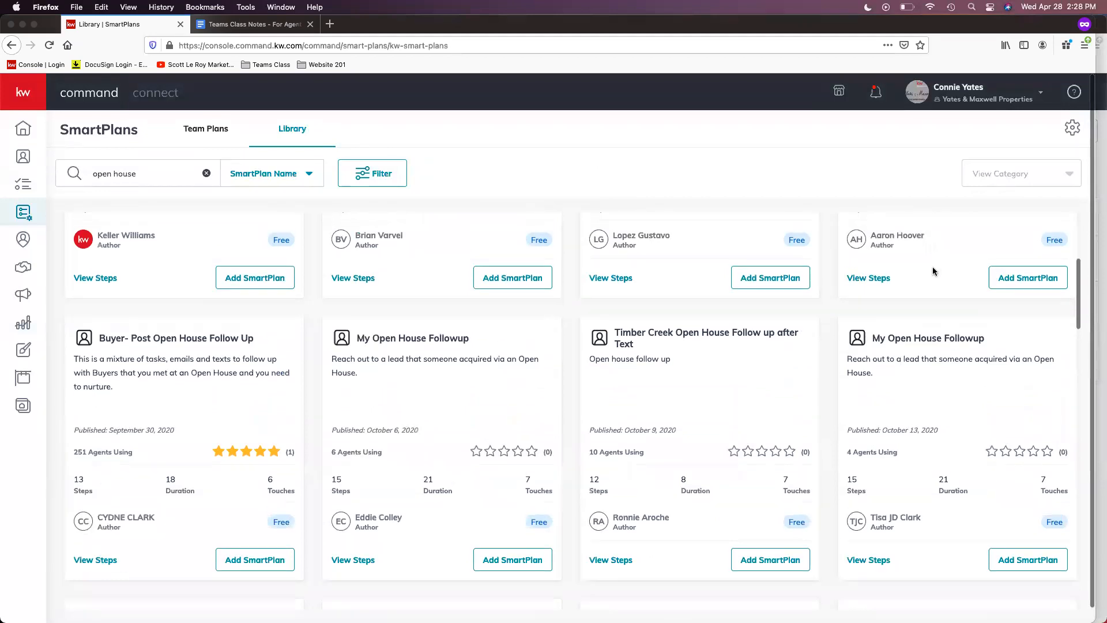
scroll(920, 290, "down", 1)
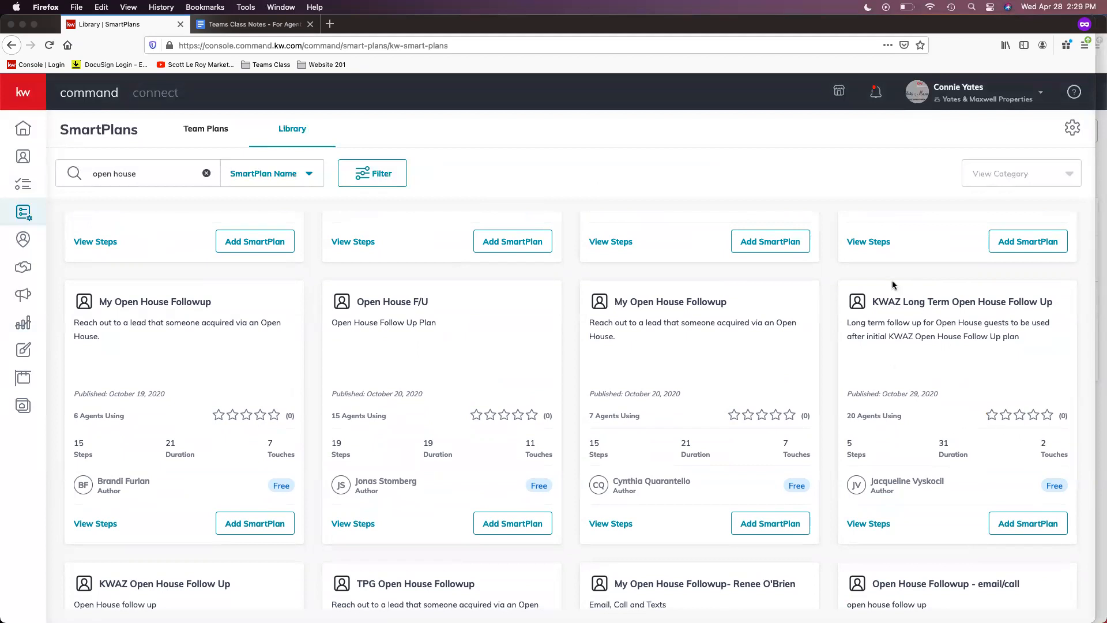
right_click(1026, 529)
left_click(1026, 529)
right_click(1026, 529)
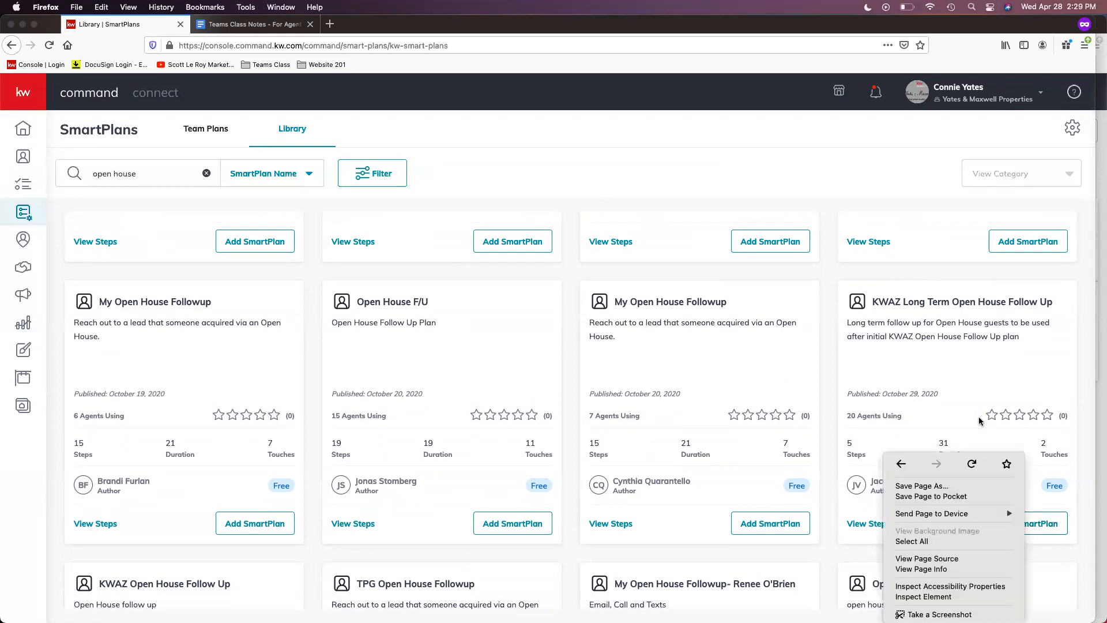
left_click(959, 411)
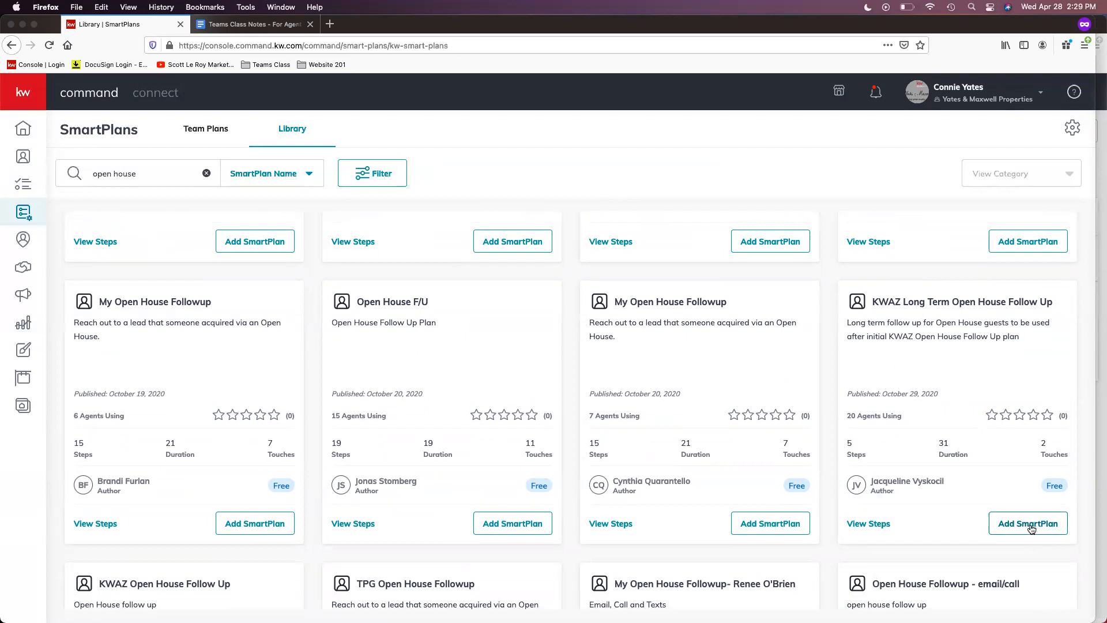
left_click(1032, 529)
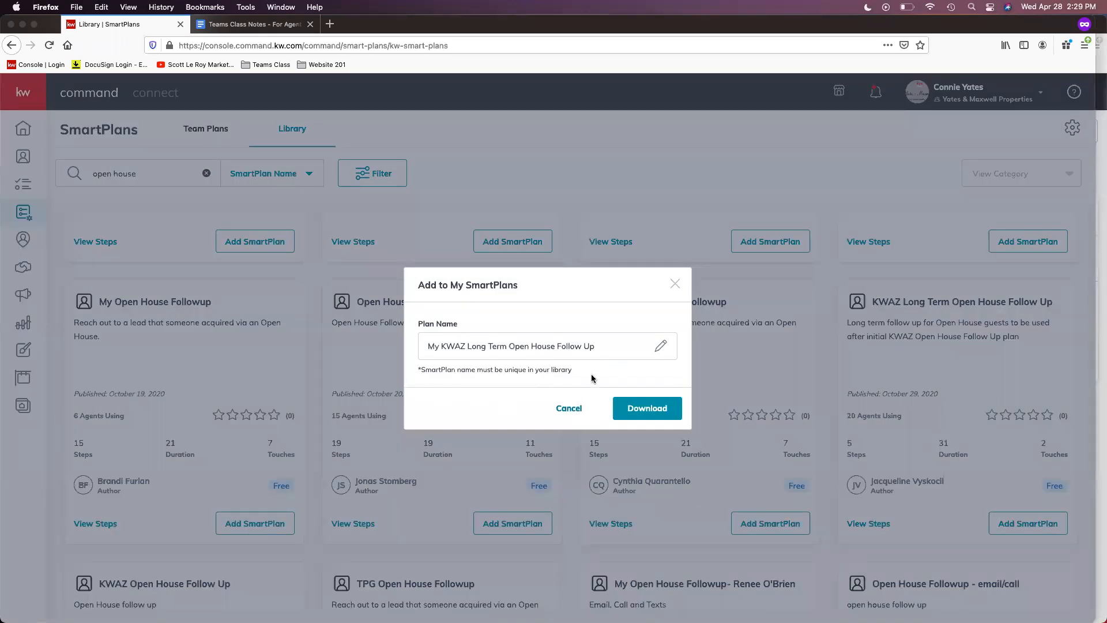
left_click_drag(511, 346, 335, 345)
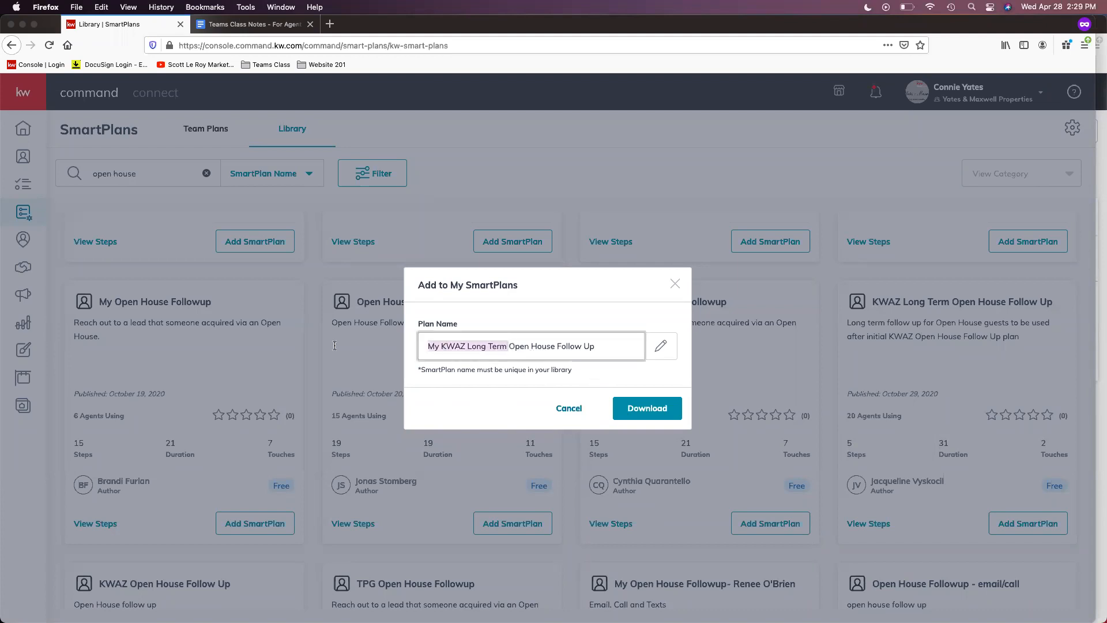
key("BackSpace")
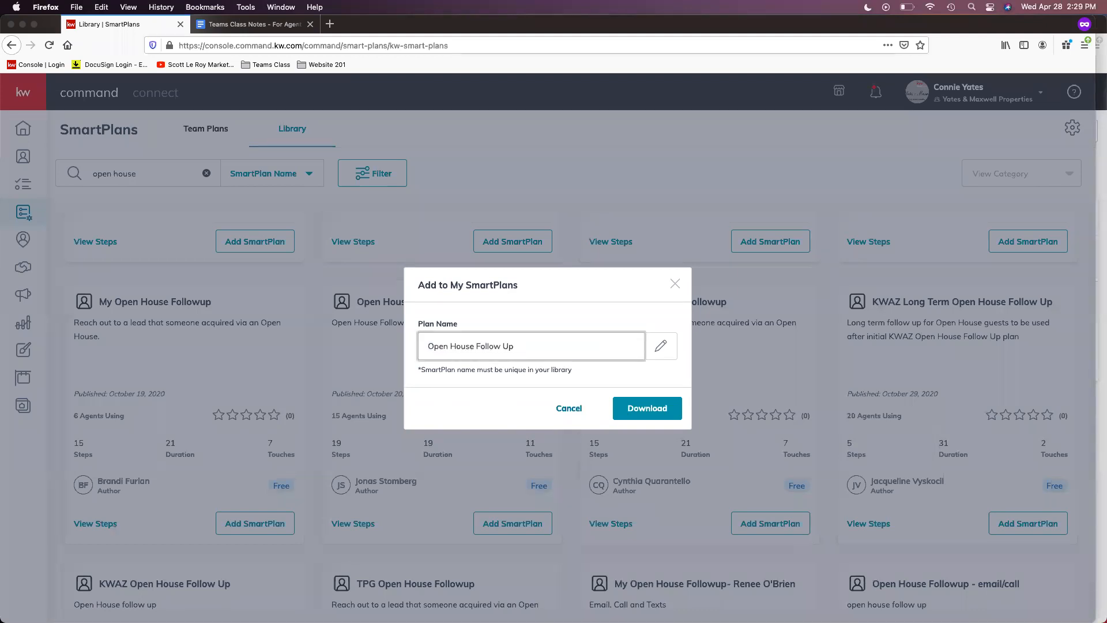
left_click(649, 408)
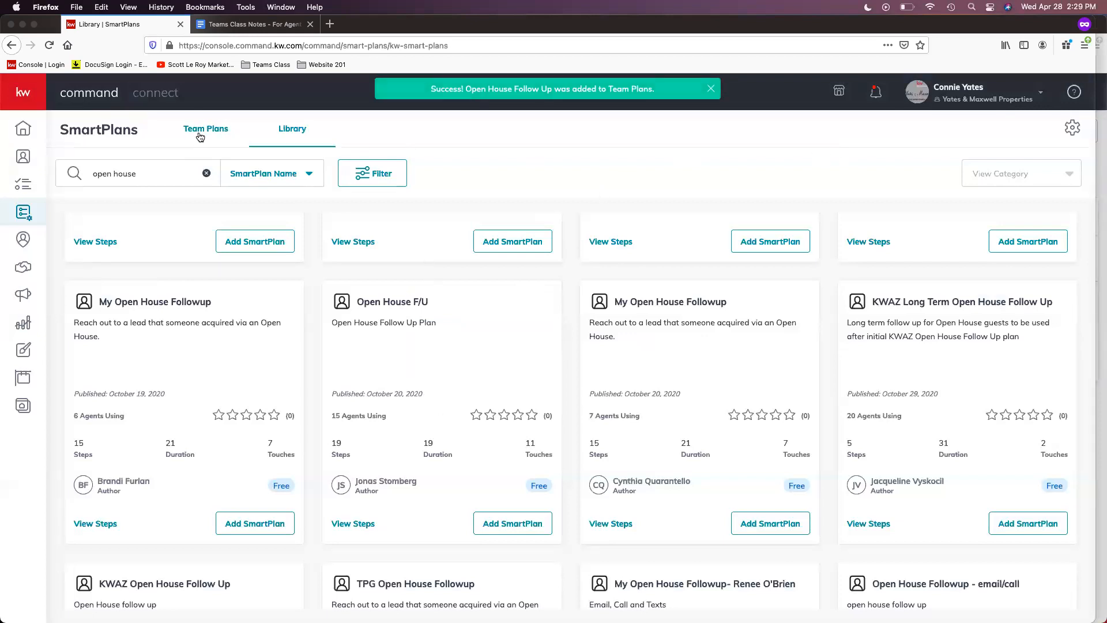
Show the team's SmartPlans and expand the newly added Open House Follow Up plan to review its sequence of steps
left_click(200, 137)
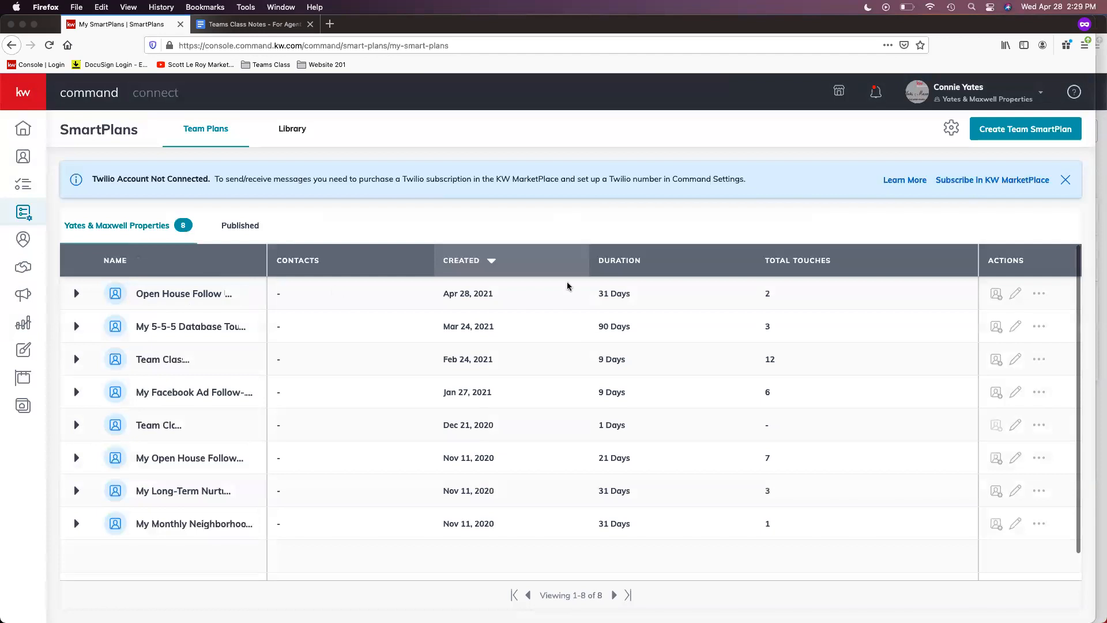
left_click(76, 294)
scroll(177, 369, "down", 3)
scroll(146, 409, "down", 2)
scroll(140, 438, "up", 6)
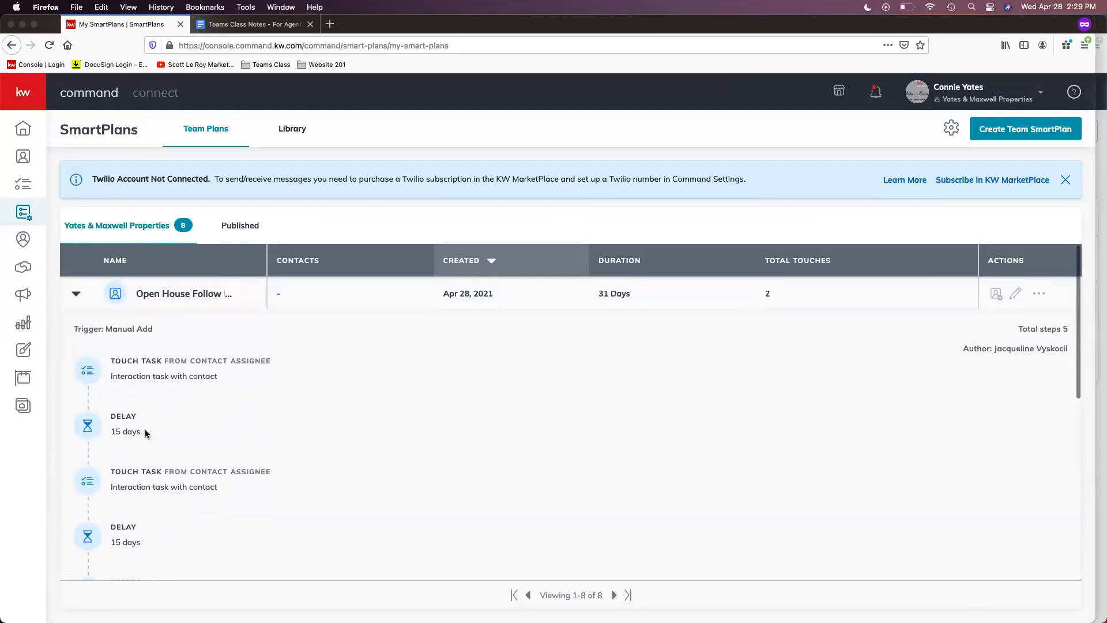
Open the Open House Follow Up plan for editing and review the settings of its tasks, delays and restart step
left_click(1018, 296)
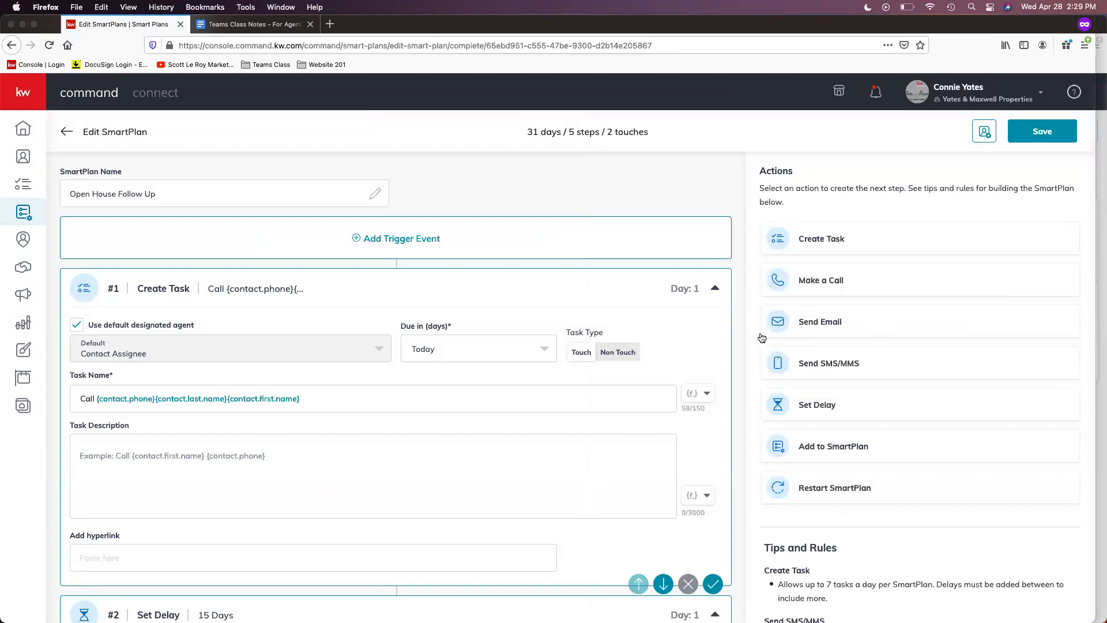
scroll(422, 334, "down", 1)
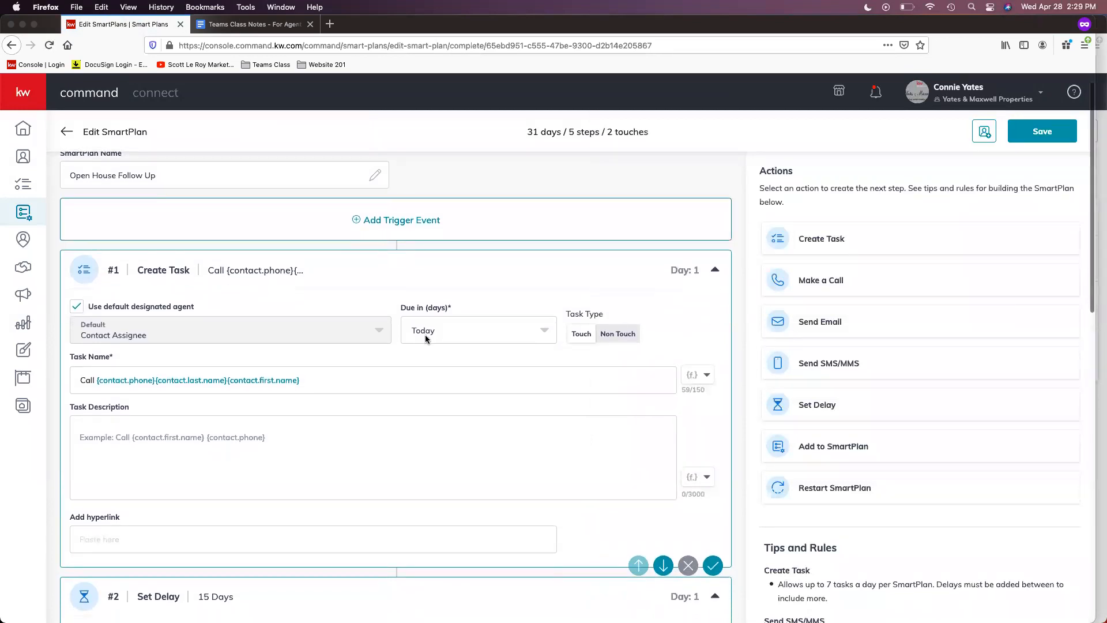
scroll(408, 336, "down", 1)
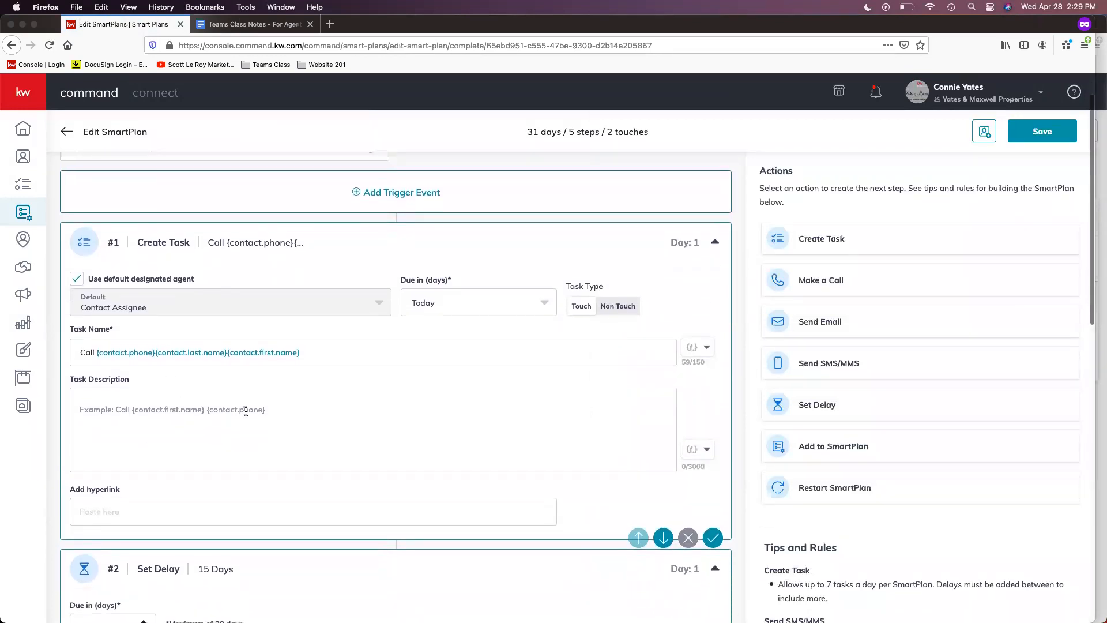
scroll(275, 450, "down", 7)
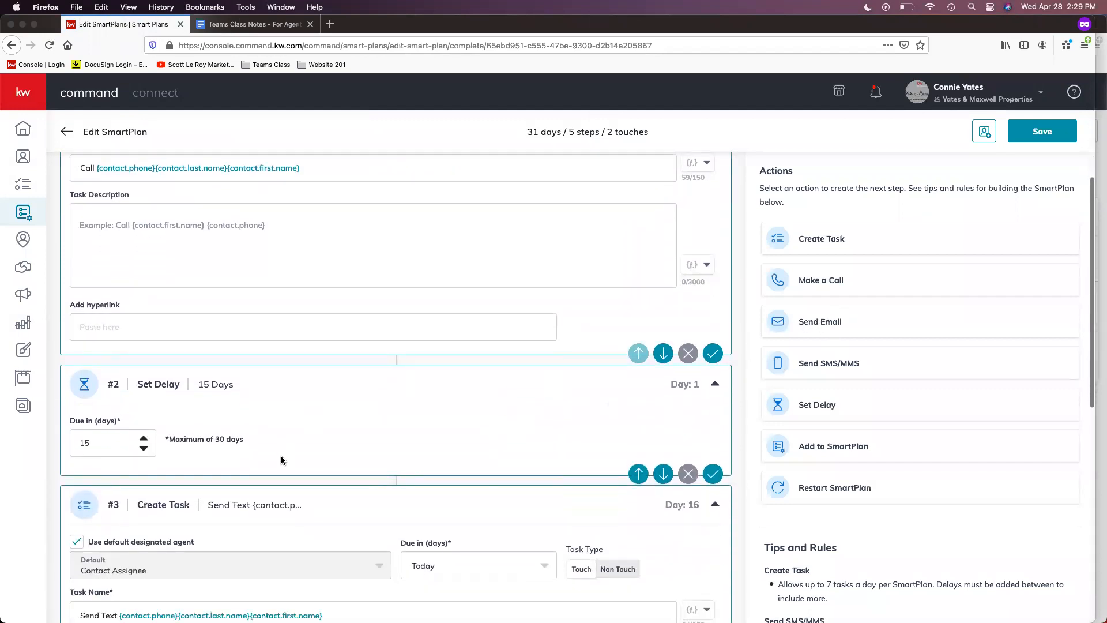
scroll(282, 462, "down", 1)
scroll(519, 473, "down", 8)
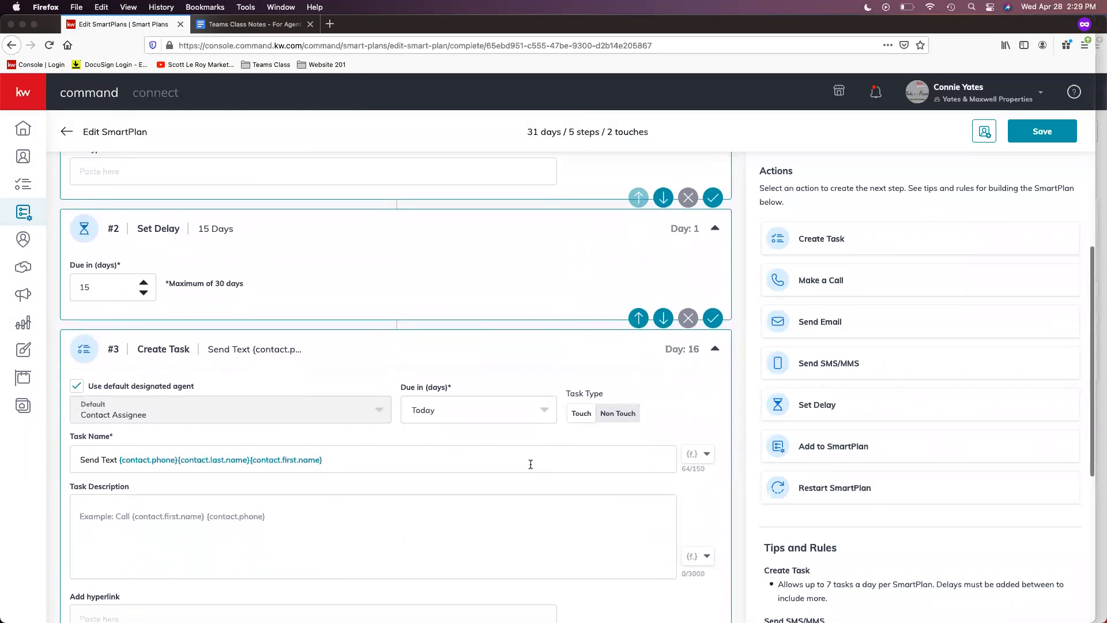
scroll(524, 455, "down", 10)
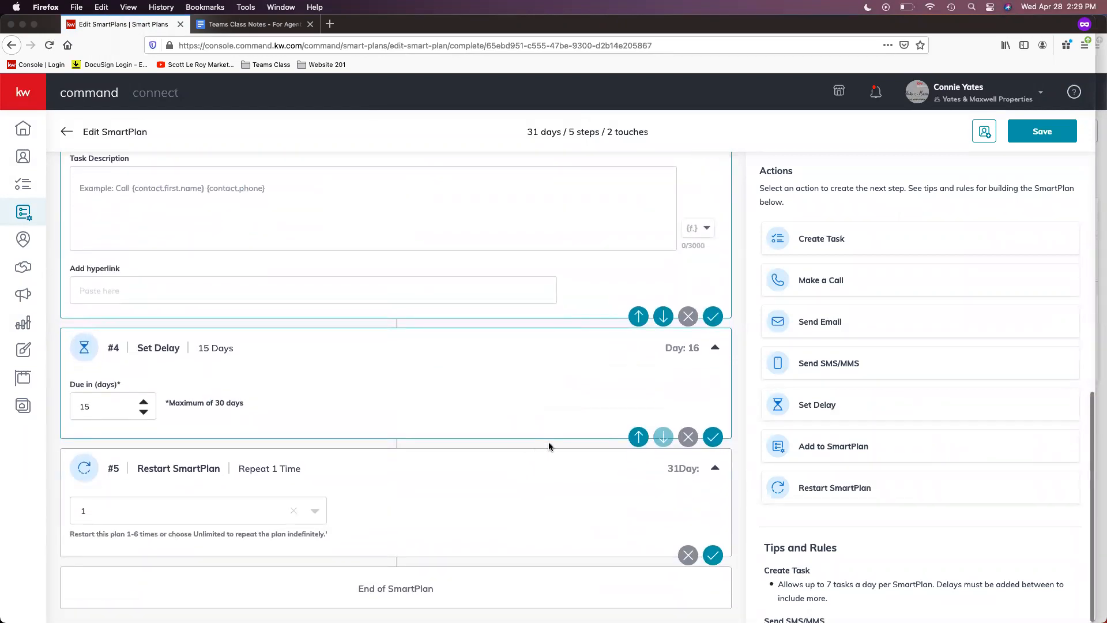
scroll(549, 442, "up", 1)
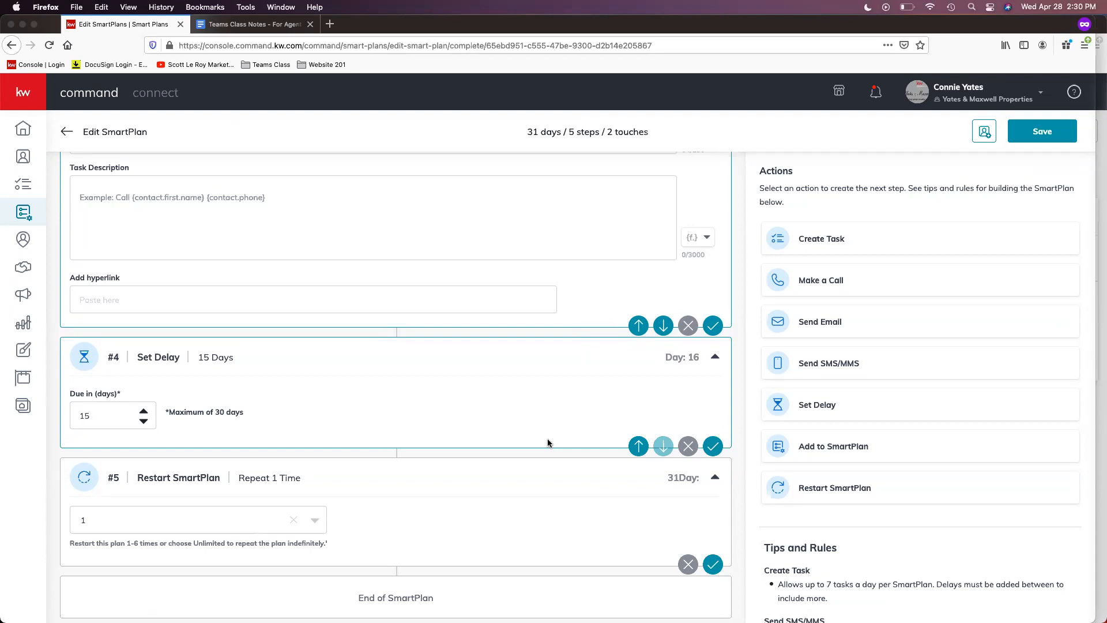
scroll(686, 363, "down", 1)
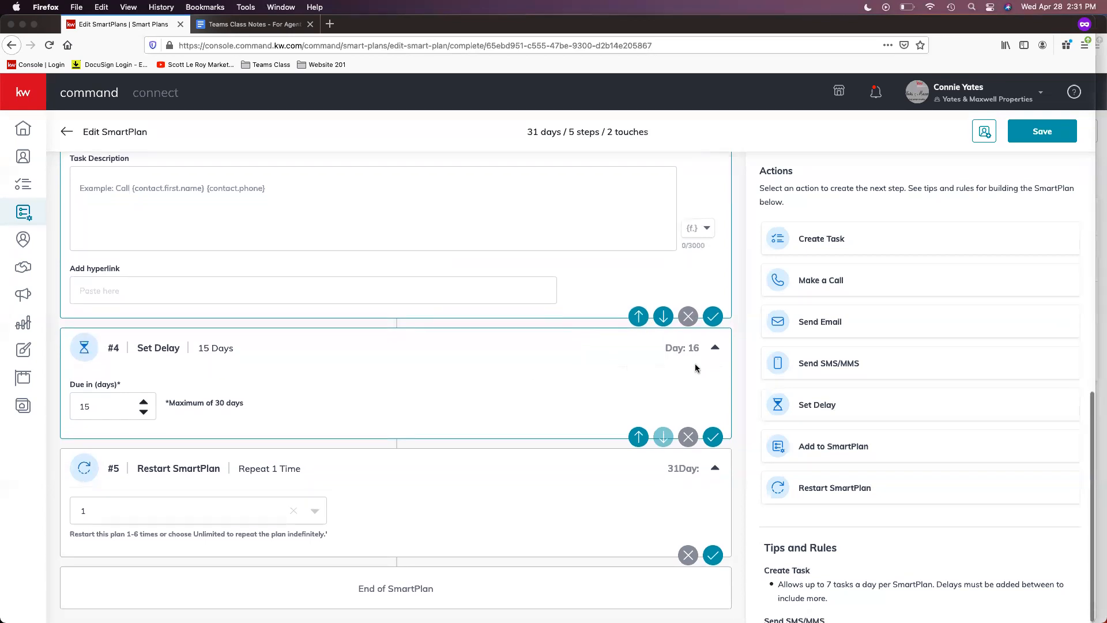
Save the Open House Follow Up SmartPlan and return to the list of plans
left_click(1045, 136)
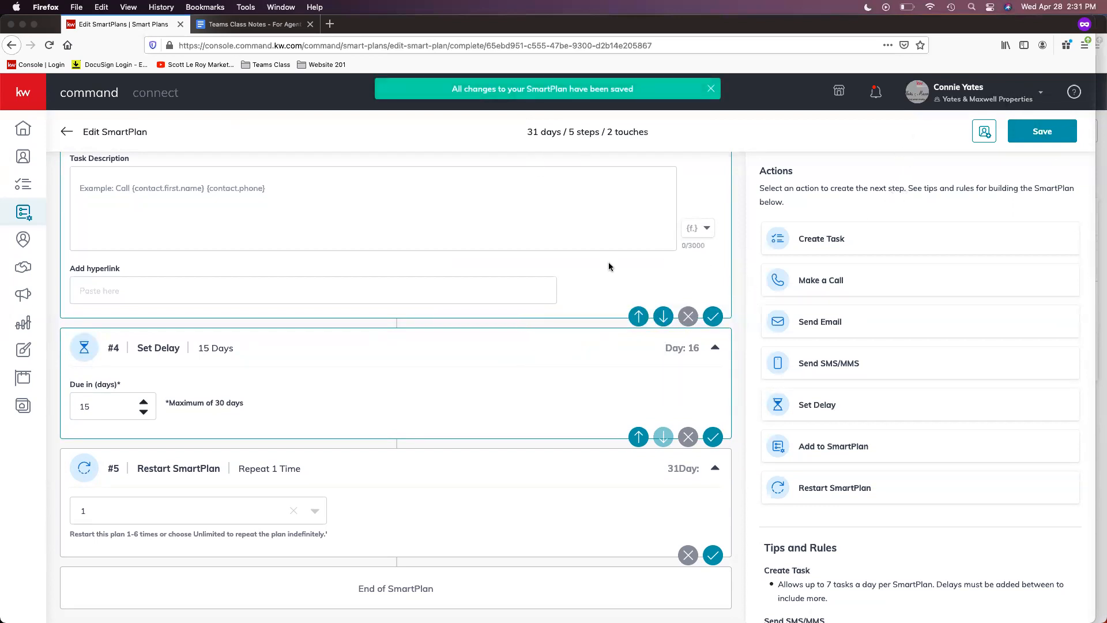
scroll(641, 260, "up", 6)
left_click(67, 133)
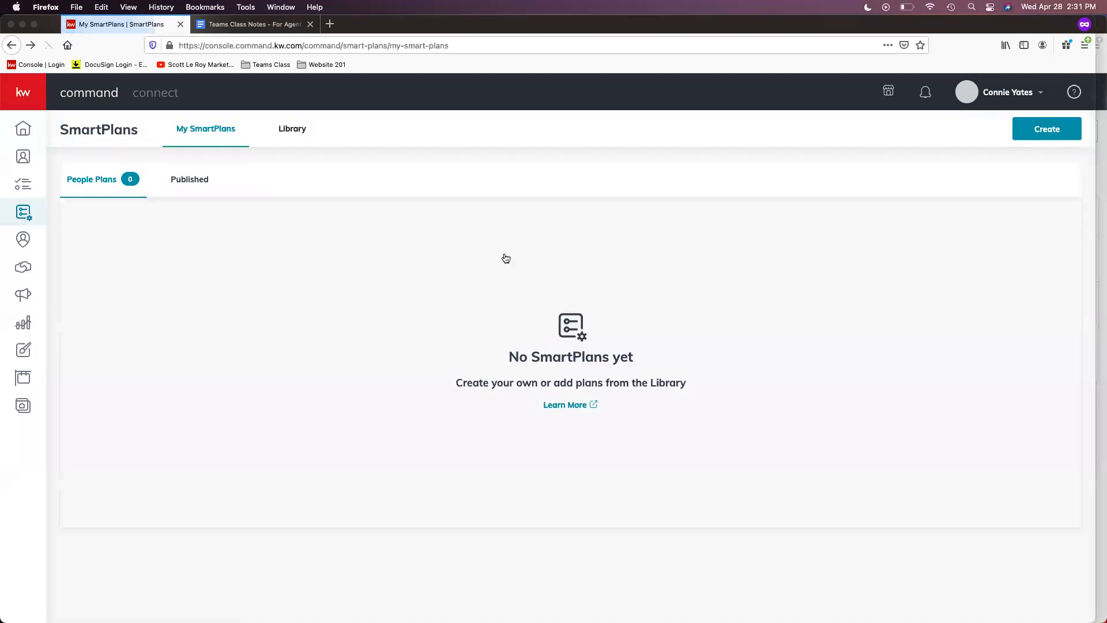